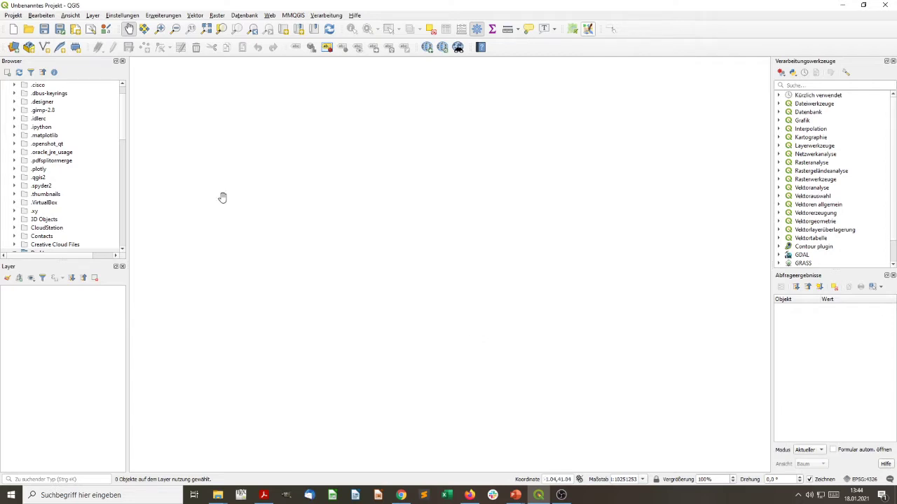
# - Bring the Desktop folder's contents into view in the file browser and enlarge the processing toolbox to fit all its tool groups
pyautogui.moveTo(123, 110); pyautogui.dragTo(120, 147)
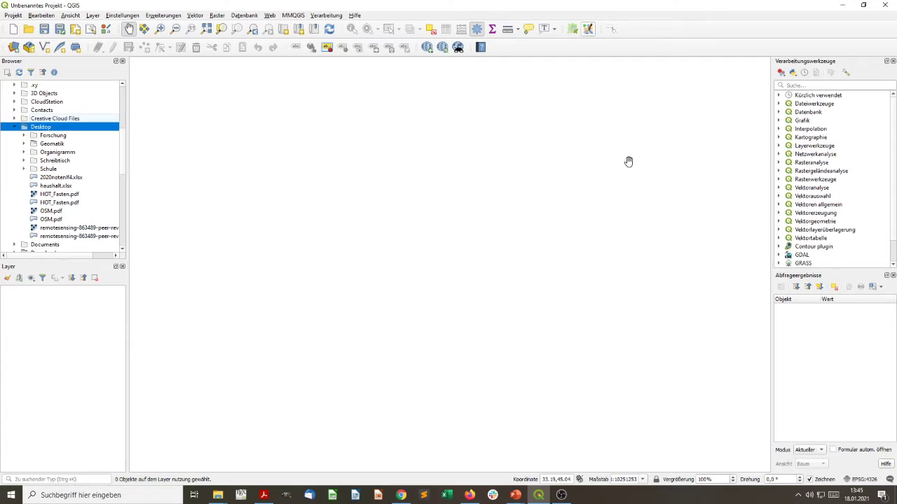
pyautogui.scroll(-1, 837, 135)
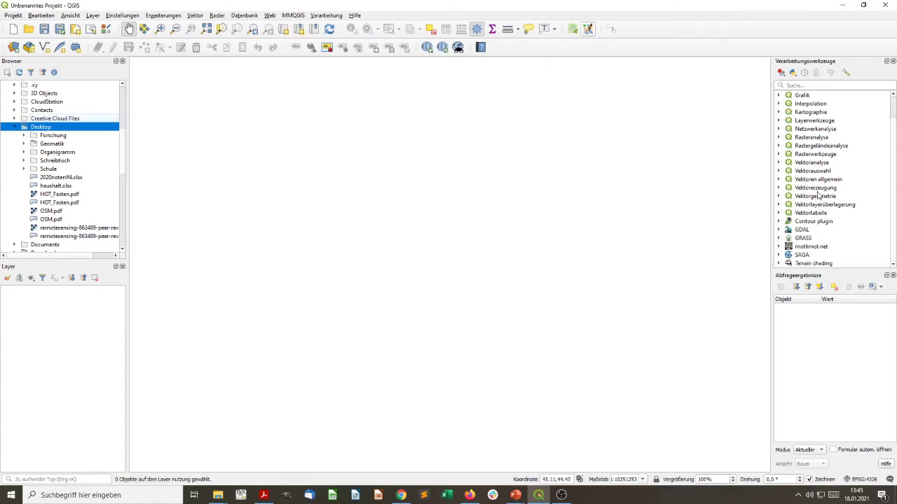
pyautogui.scroll(1, 818, 196)
pyautogui.scroll(-1, 818, 196)
pyautogui.moveTo(842, 269); pyautogui.dragTo(841, 355)
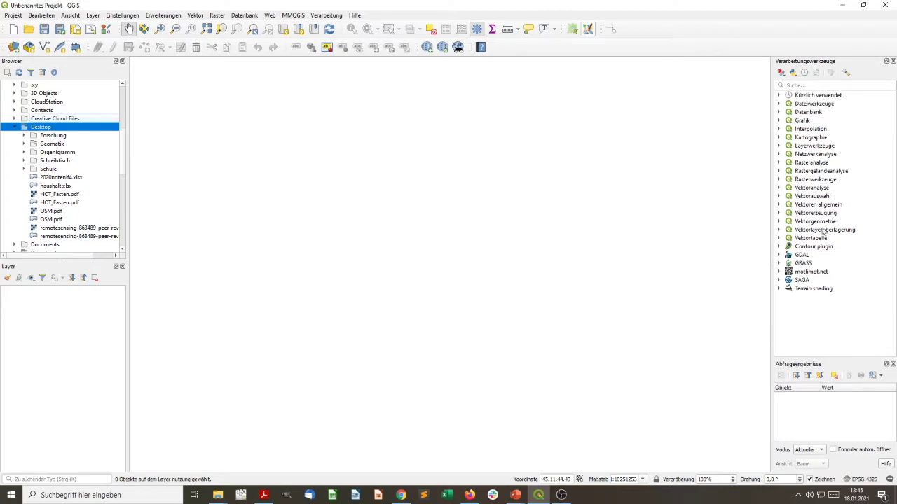
# - Look through the toolbox's vector, raster, layer and network analysis tool groups
pyautogui.click(811, 188)
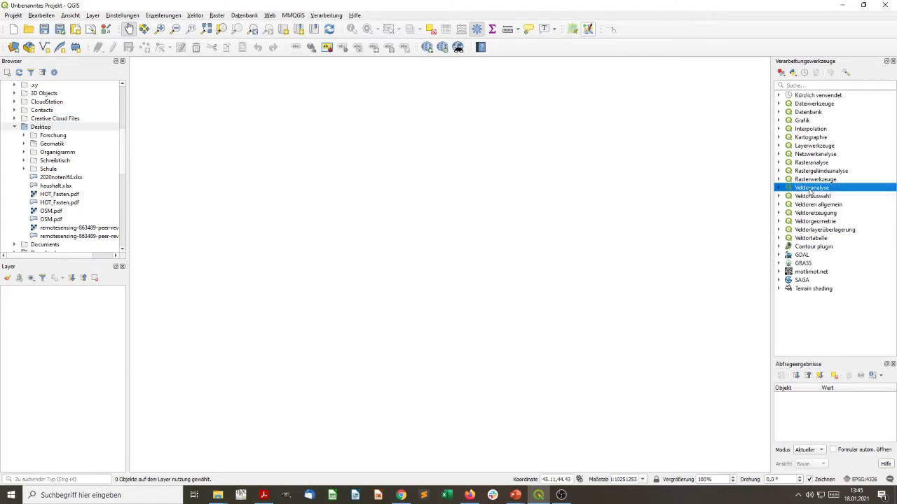
pyautogui.press('Down')
pyautogui.press('Down')
pyautogui.press('Down')
pyautogui.press('Down')
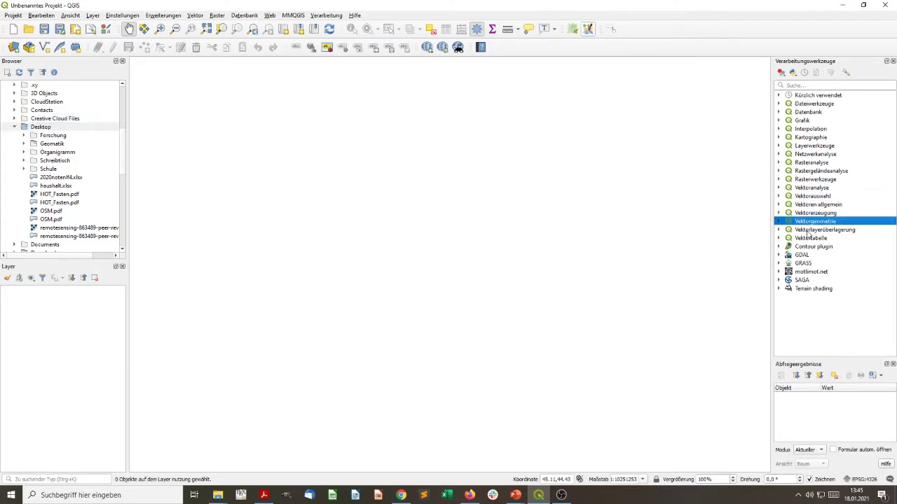
pyautogui.press('Down')
pyautogui.press('Down')
pyautogui.click(807, 172)
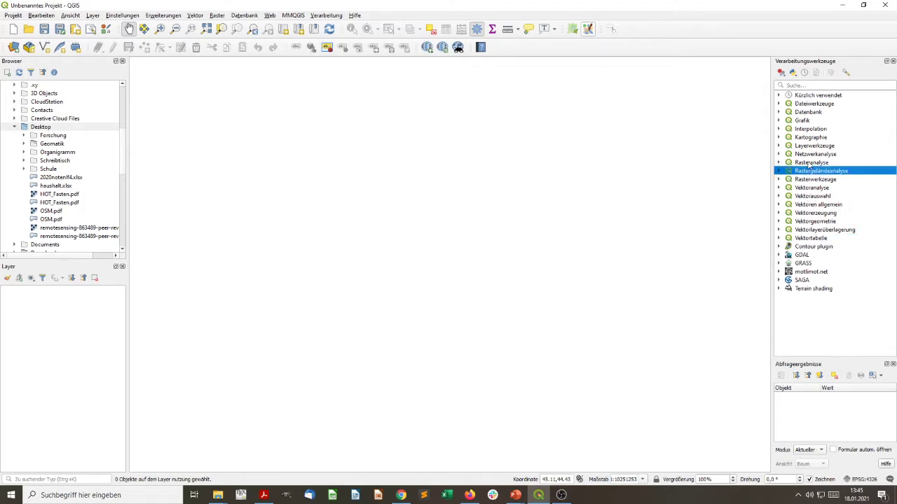
pyautogui.click(813, 162)
pyautogui.click(814, 146)
pyautogui.click(815, 154)
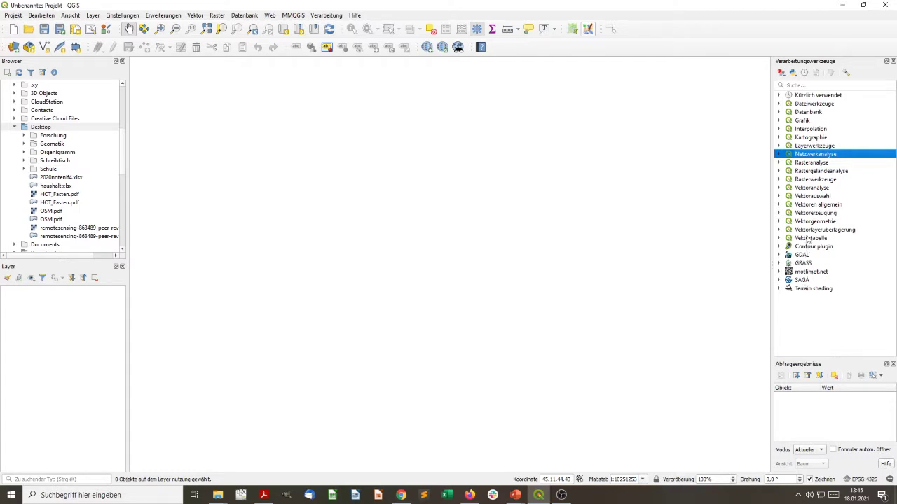
# - Search the processing tools for "point" and "pointcloud", and clear the search
pyautogui.click(810, 84)
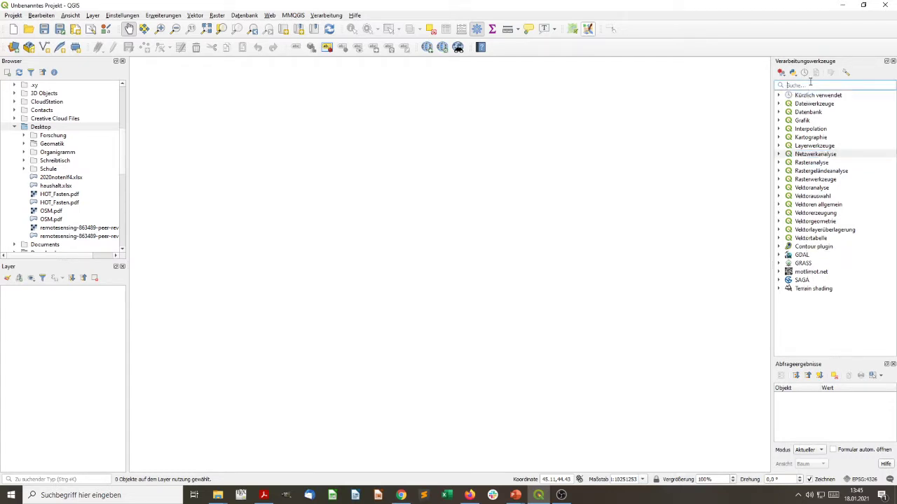
pyautogui.write('point')
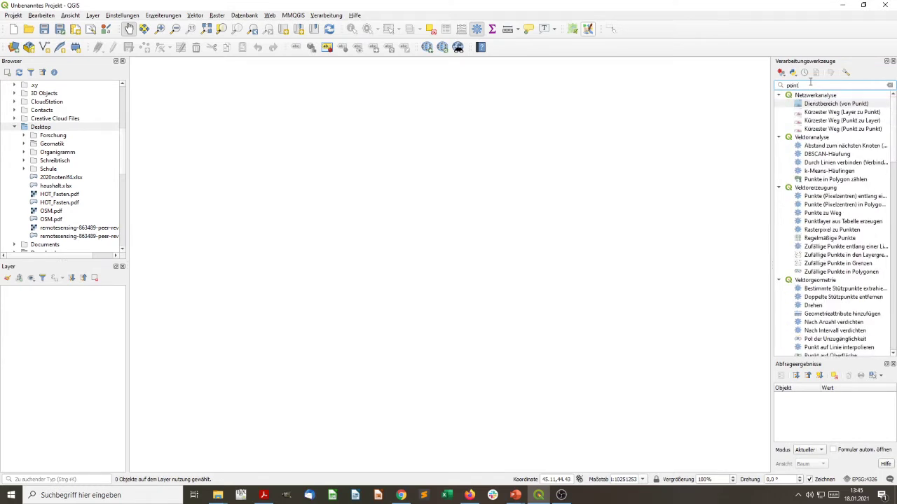
pyautogui.write('cloud')
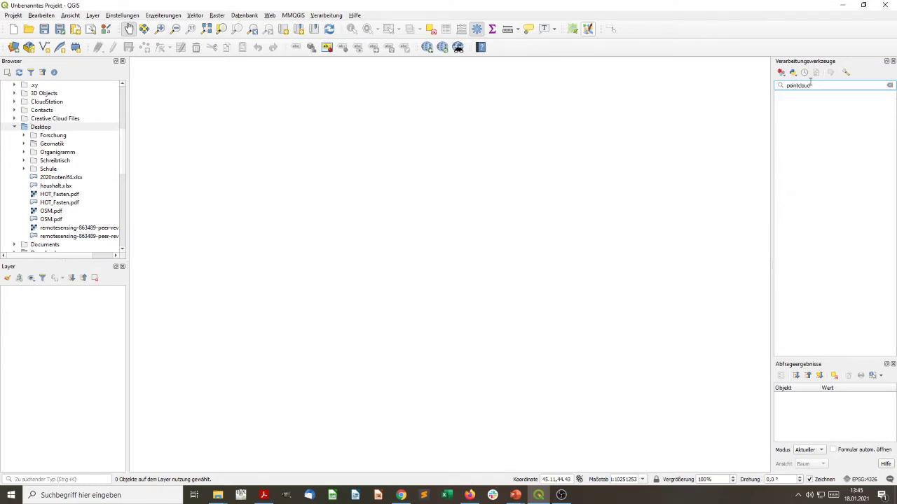
pyautogui.press('BackSpace')
pyautogui.press('BackSpace')
pyautogui.press('BackSpace')
pyautogui.press('BackSpace')
pyautogui.press('BackSpace')
pyautogui.press('BackSpace')
pyautogui.press('BackSpace')
pyautogui.press('BackSpace')
pyautogui.press('BackSpace')
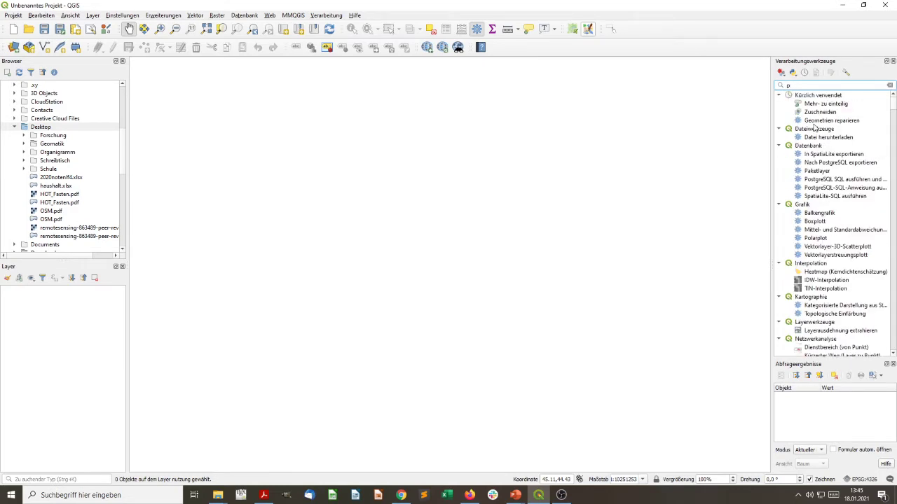
pyautogui.press('BackSpace')
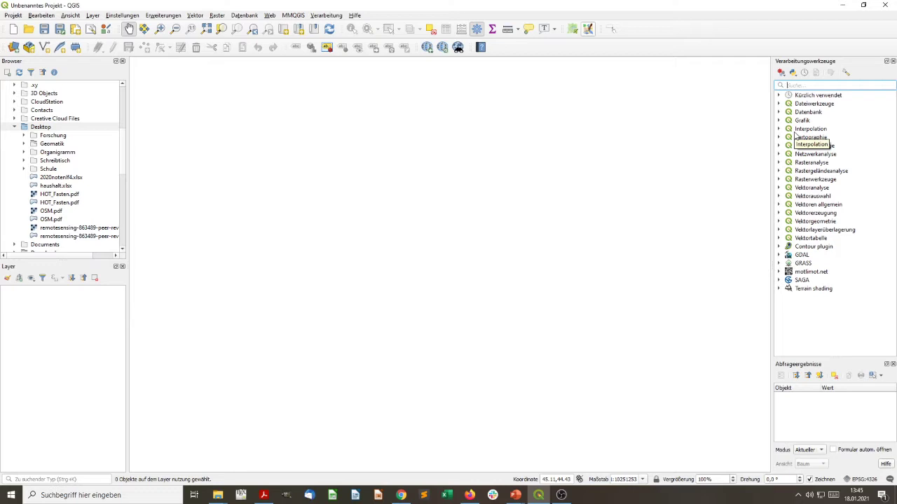
pyautogui.click(194, 16)
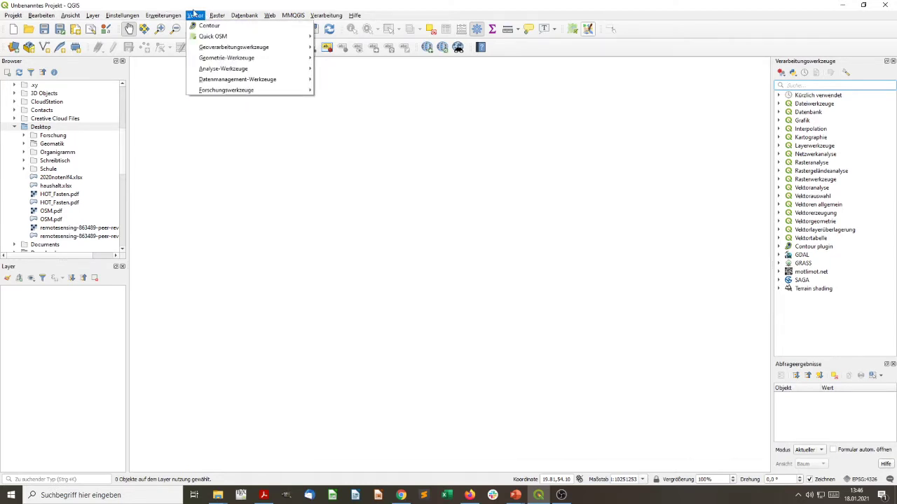
pyautogui.moveTo(214, 40)
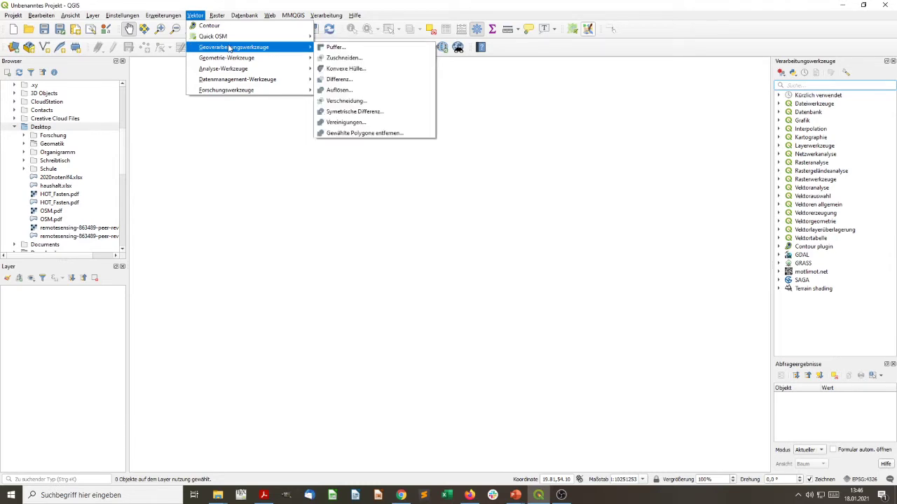
pyautogui.moveTo(231, 61)
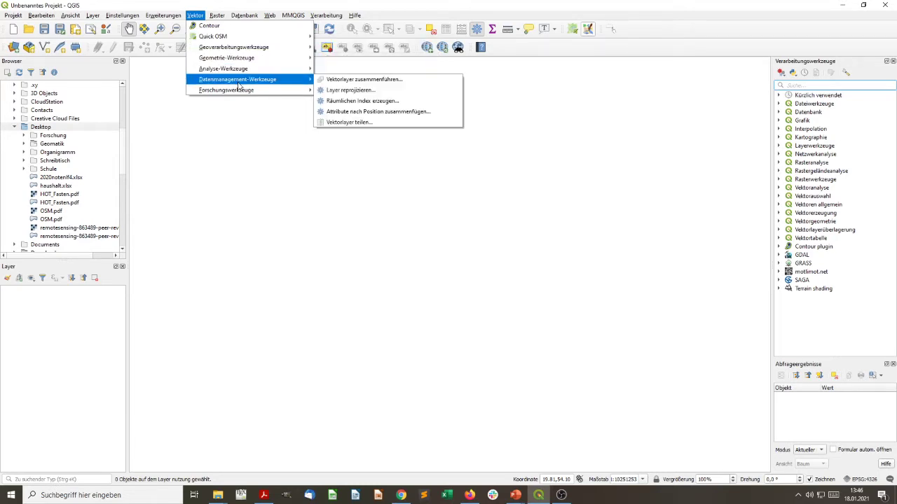
pyautogui.moveTo(238, 83)
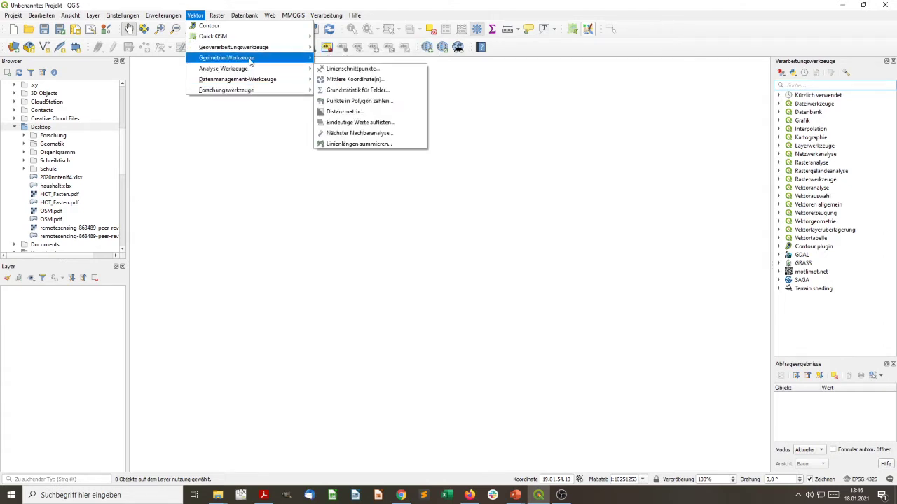
pyautogui.click(431, 166)
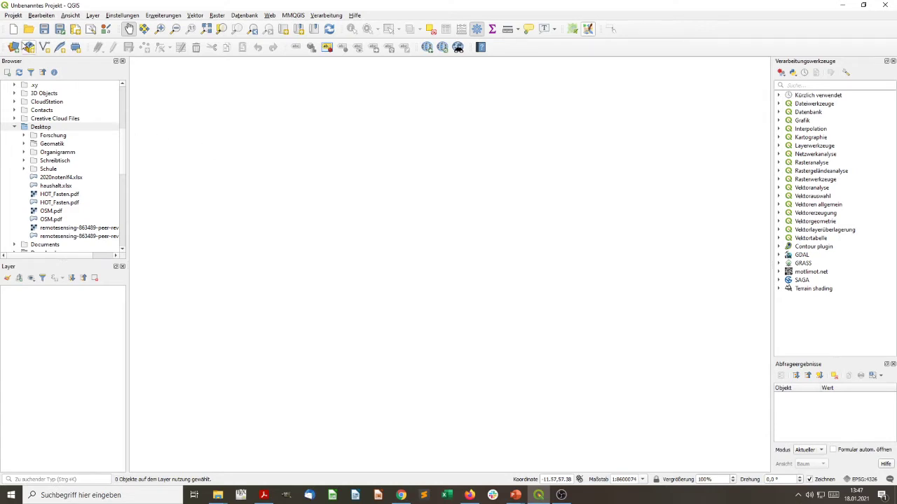
# - Start a new GeoPackage layer and set its database to a new file named Vektor_Tools_UE on the Desktop
pyautogui.click(29, 47)
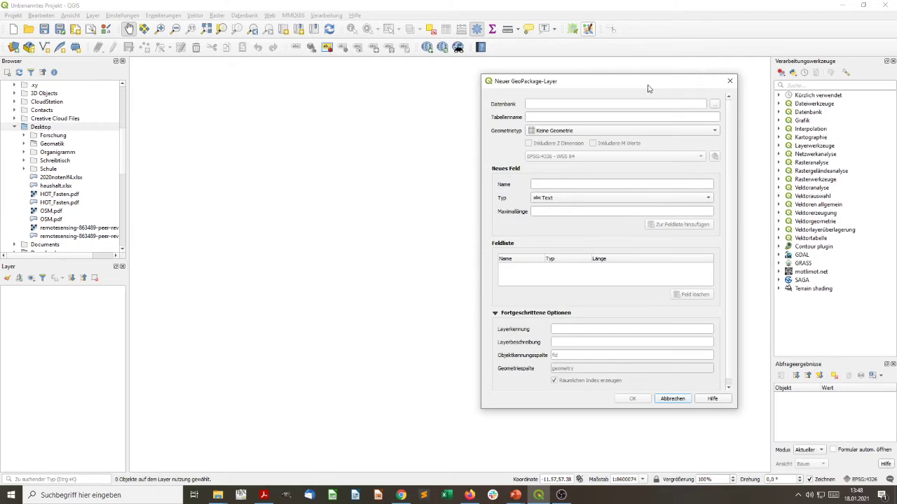
pyautogui.moveTo(648, 85); pyautogui.dragTo(492, 101)
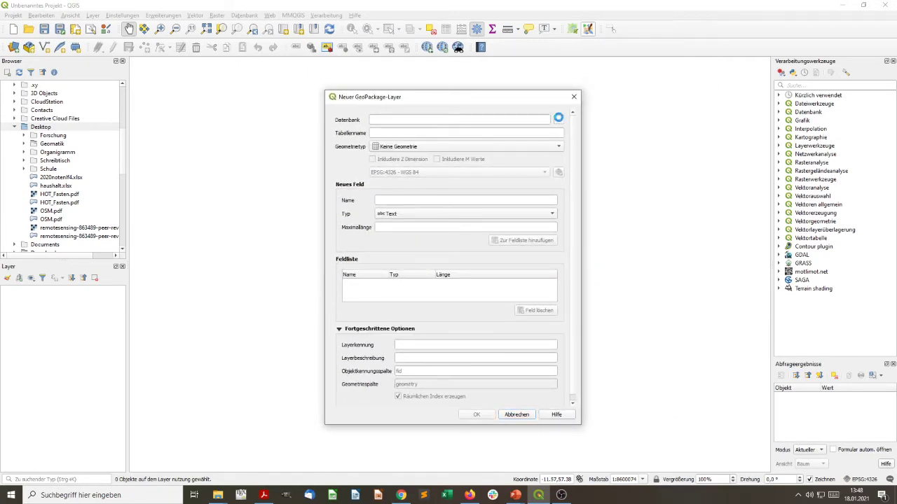
pyautogui.click(557, 119)
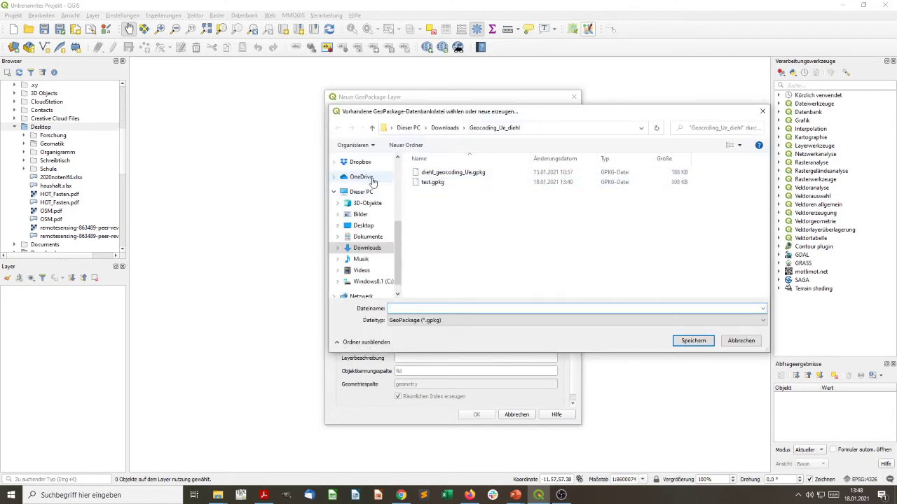
pyautogui.click(362, 192)
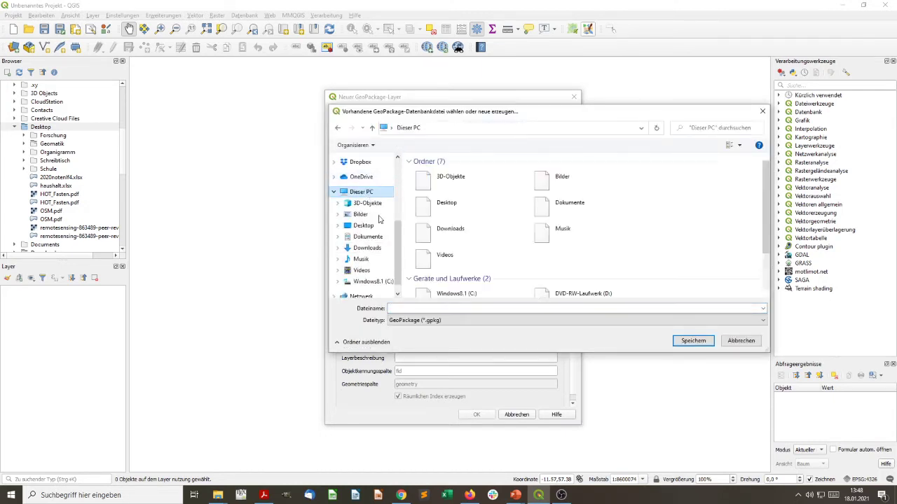
pyautogui.click(364, 226)
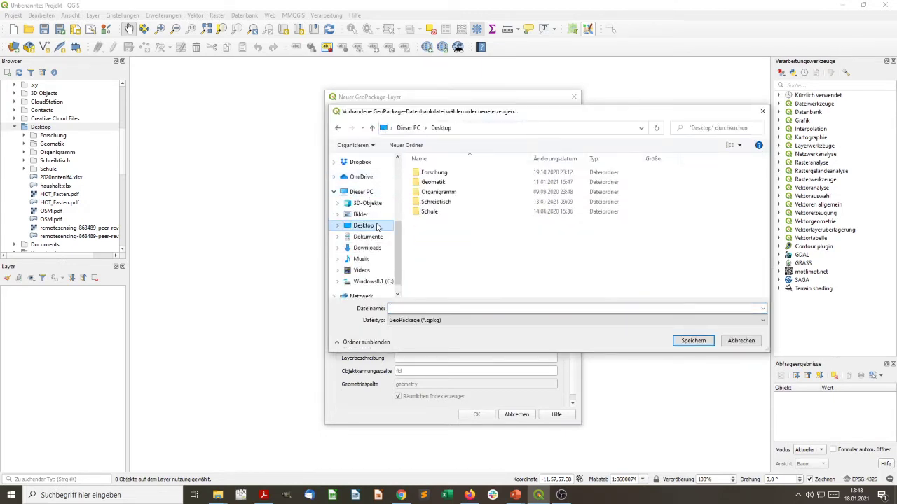
pyautogui.click(455, 307)
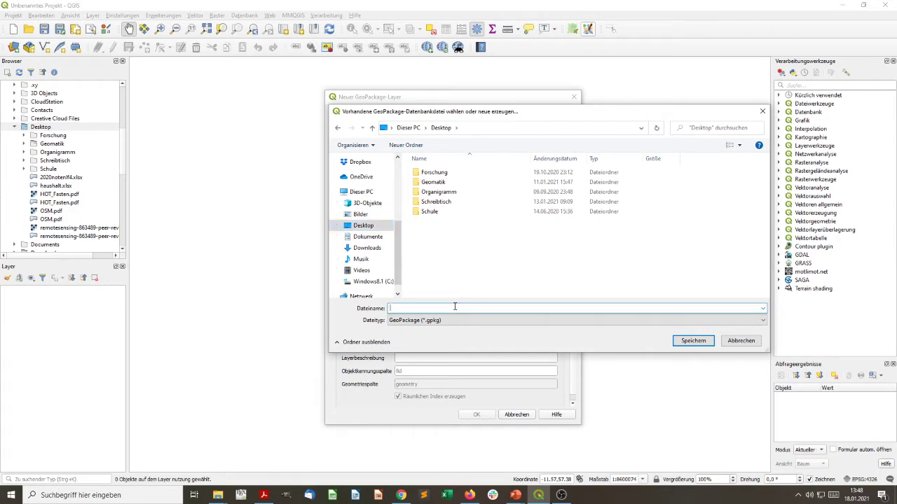
pyautogui.write('Vektorwerkzeuge')
pyautogui.press('BackSpace')
pyautogui.press('BackSpace')
pyautogui.press('BackSpace')
pyautogui.press('BackSpace')
pyautogui.press('BackSpace')
pyautogui.press('BackSpace')
pyautogui.press('BackSpace')
pyautogui.press('BackSpace')
pyautogui.press('BackSpace')
pyautogui.write('_Tools_UE')
pyautogui.click(690, 340)
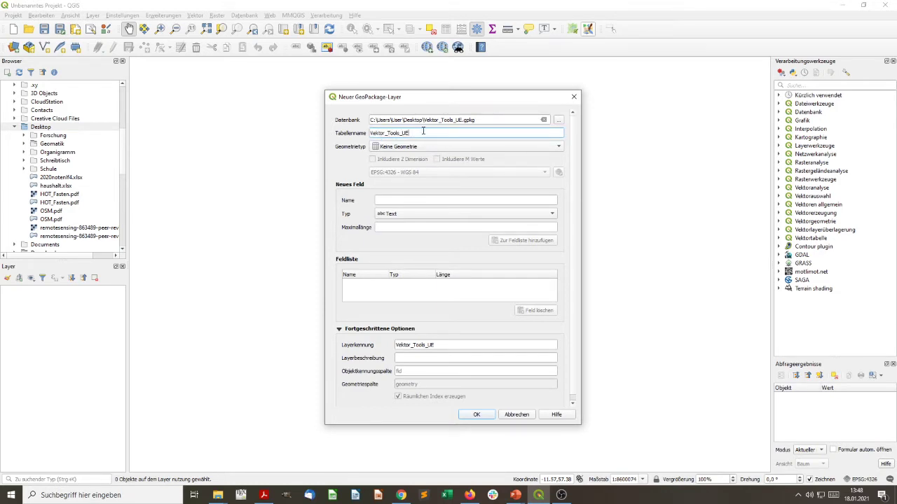
# - Name the new layer's table Rahmen and set its geometry type to Polygon
pyautogui.moveTo(413, 133); pyautogui.dragTo(352, 133)
pyautogui.write('INPUT')
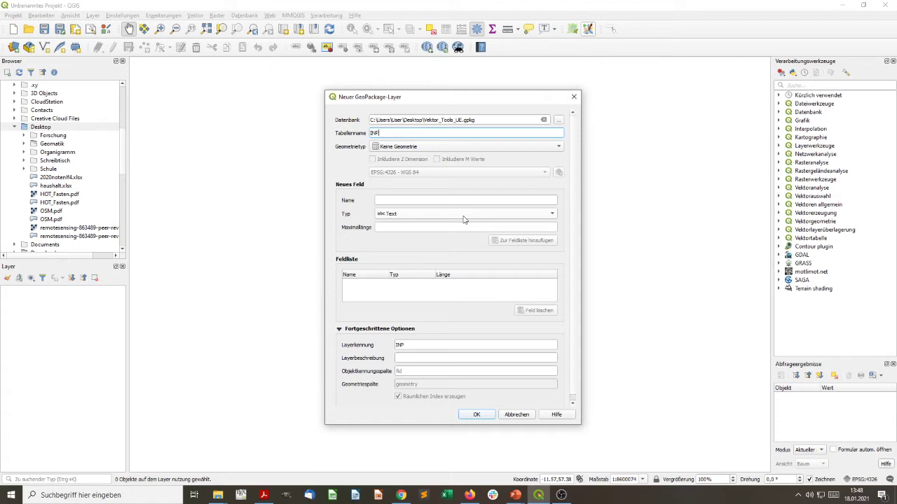
pyautogui.click(481, 152)
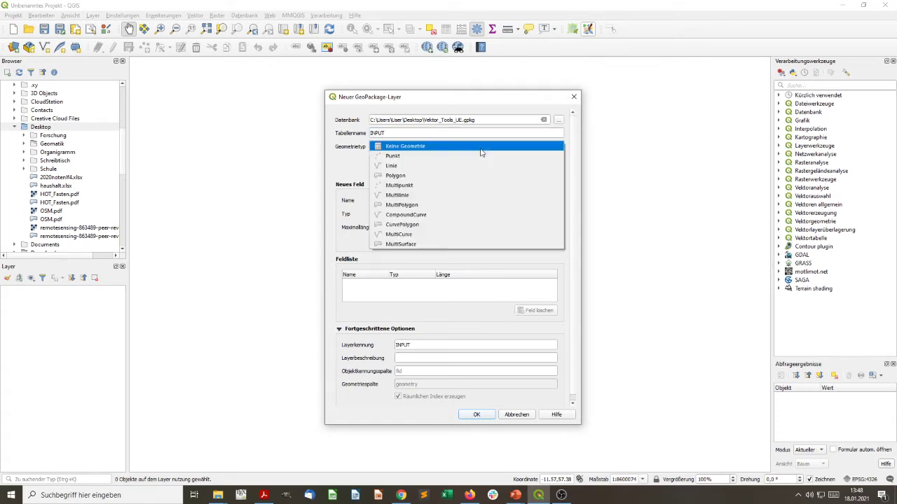
pyautogui.click(491, 176)
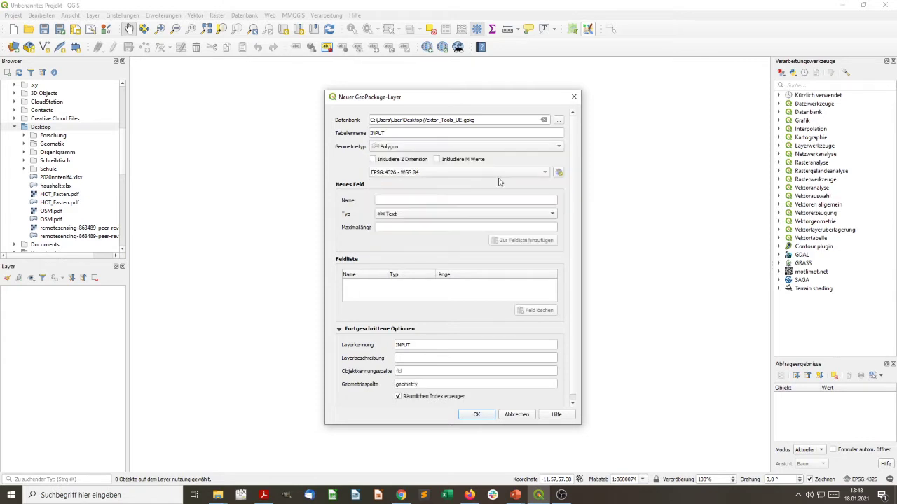
pyautogui.doubleClick(406, 133)
pyautogui.write('Rahmen')
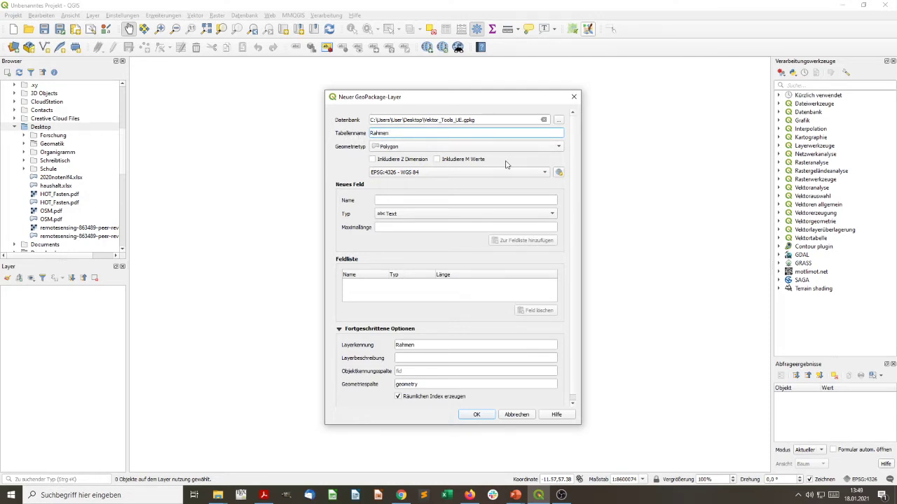
# - Set the layer's coordinate system to EPSG:32632 - WGS 84 / UTM zone 32N and create the layer without extra fields
pyautogui.click(459, 176)
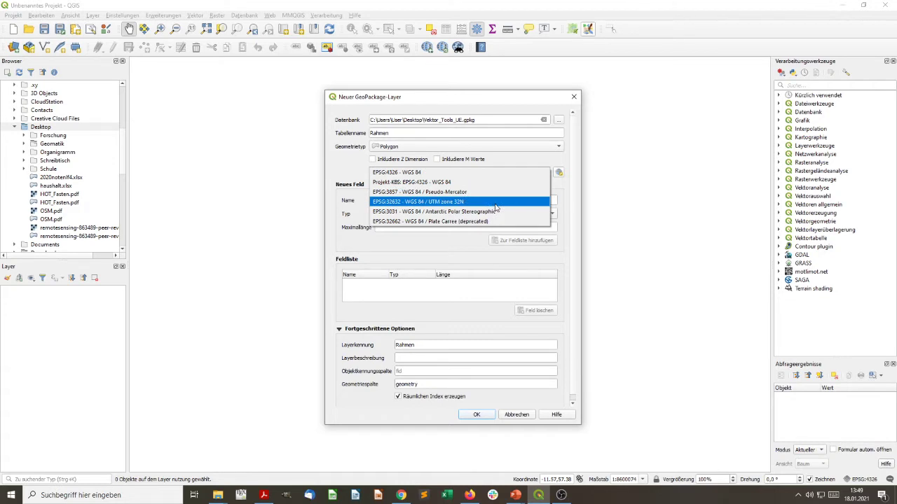
pyautogui.click(462, 202)
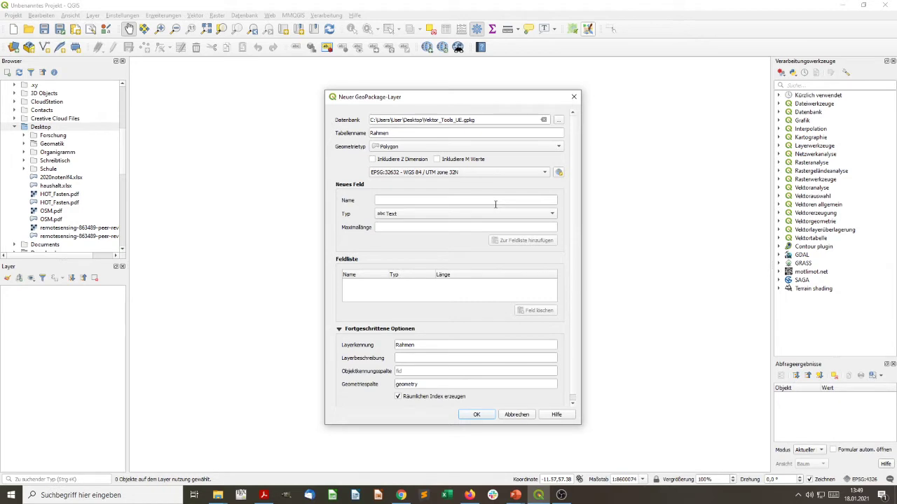
pyautogui.click(425, 202)
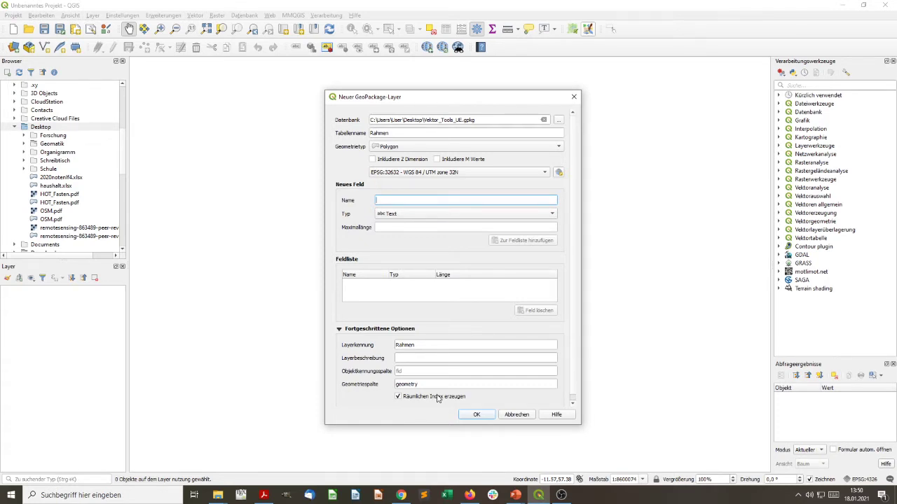
pyautogui.click(480, 417)
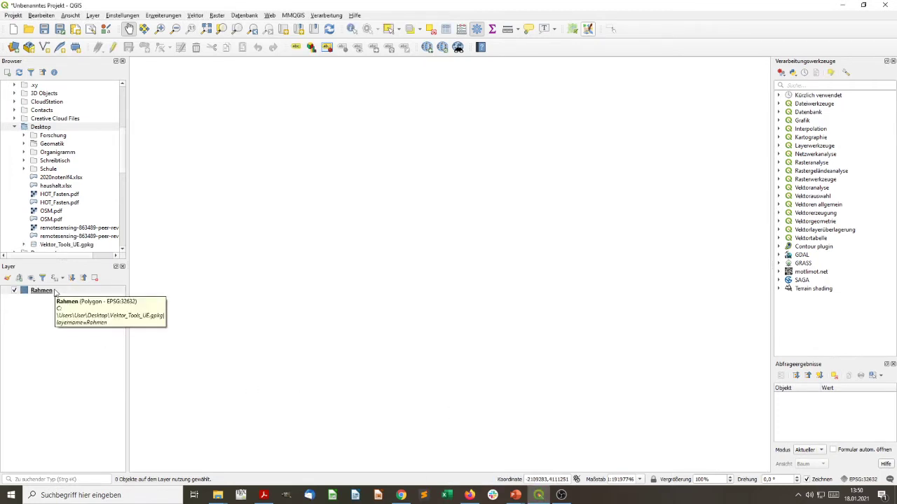
# - Open the attribute table of the Rahmen layer
pyautogui.scroll(-2, 108, 172)
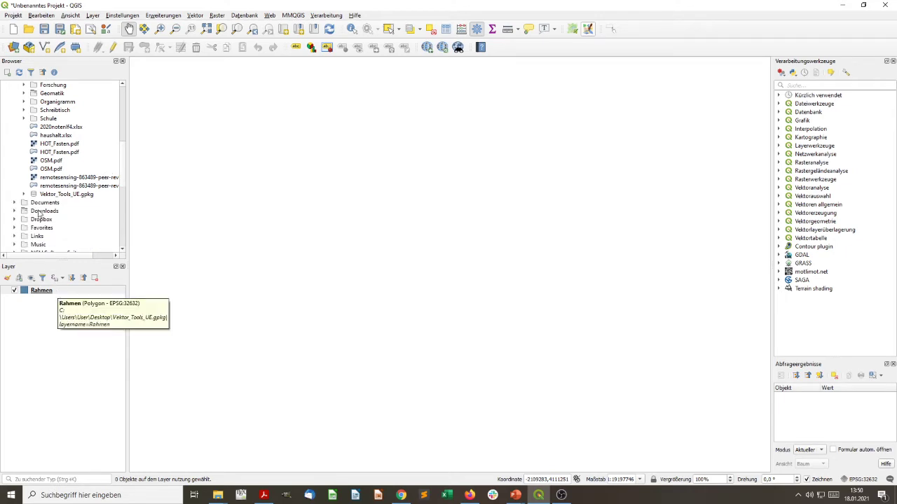
pyautogui.rightClick(56, 290)
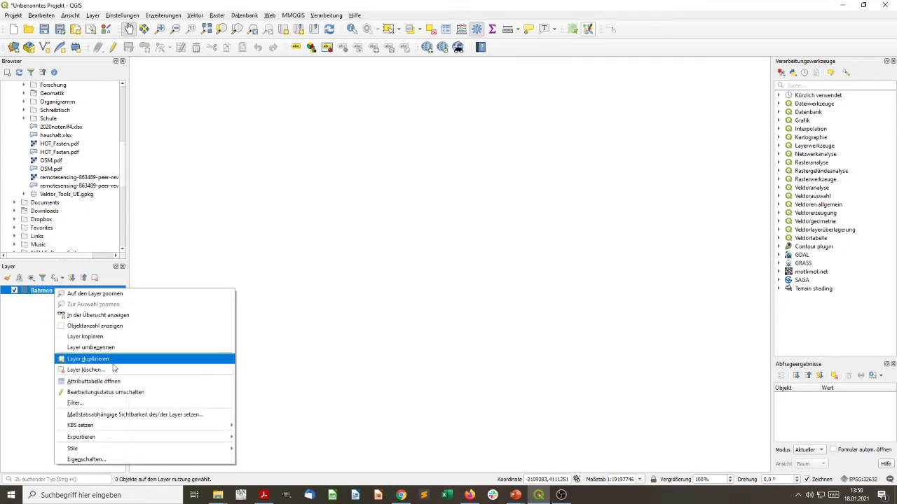
pyautogui.click(93, 381)
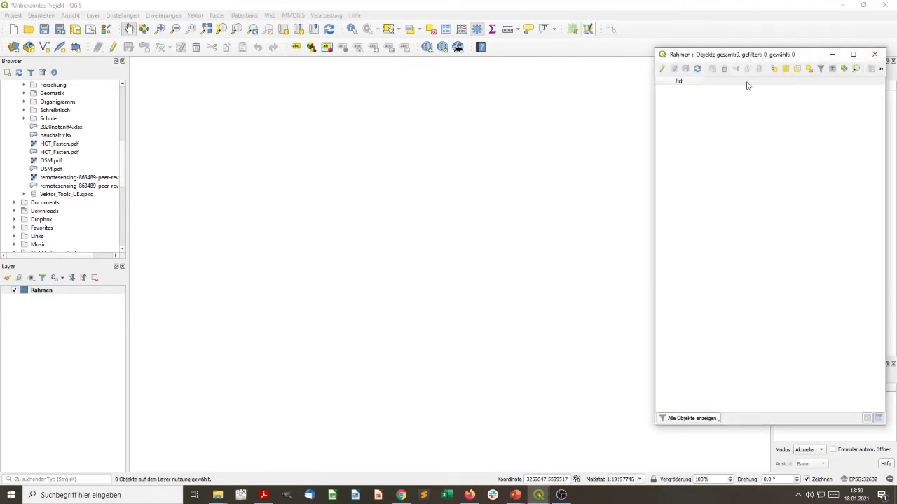
# - Close the attribute table and expand Vektor_Tools_UE.gpkg in the file browser to check the Rahmen layer it contains
pyautogui.click(874, 55)
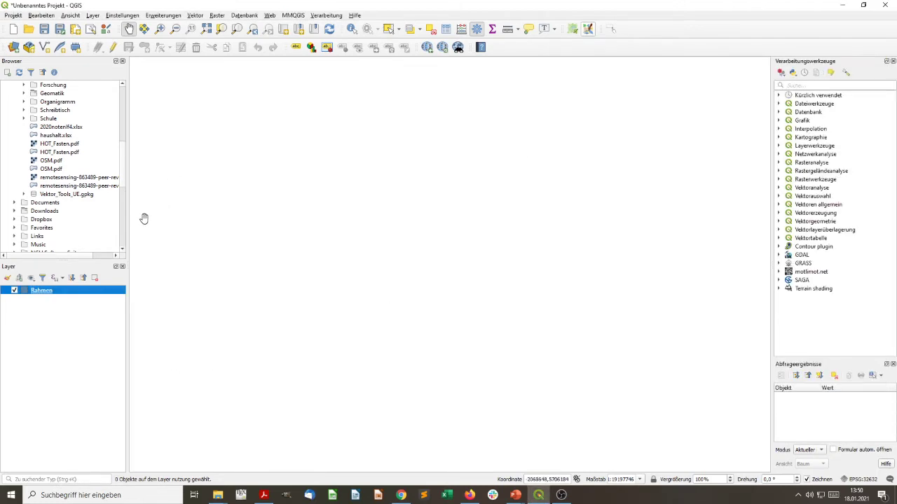
pyautogui.click(23, 194)
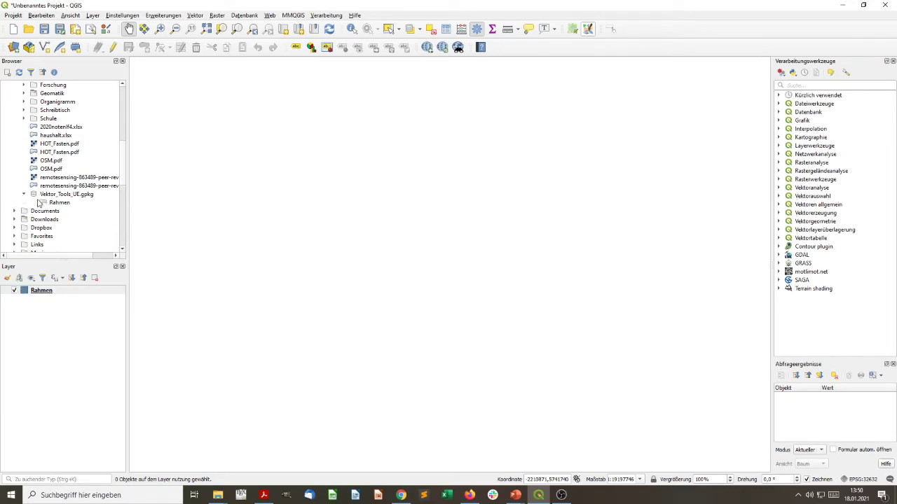
pyautogui.click(66, 202)
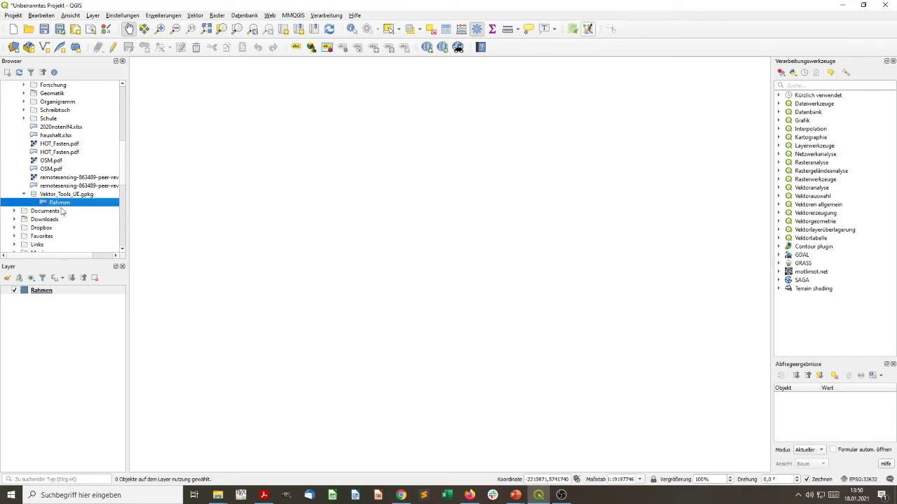
pyautogui.scroll(-1, 82, 209)
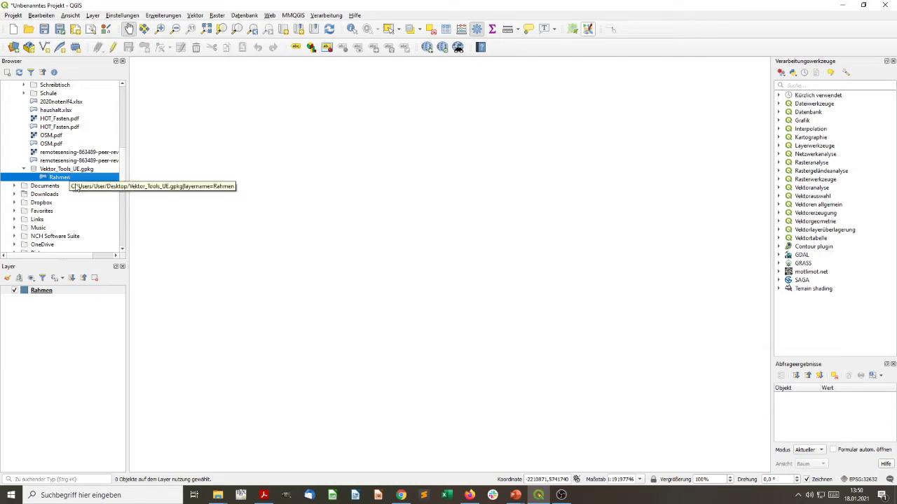
pyautogui.scroll(1, 74, 184)
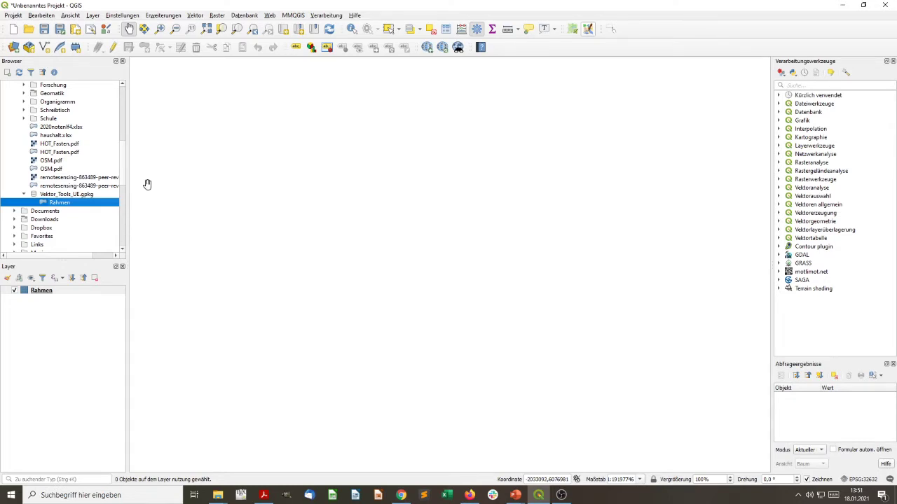
# - Enable editing on the Rahmen layer and draw an irregular nine-vertex test polygon, keeping the fid on Automatisch erzeugen
pyautogui.click(113, 48)
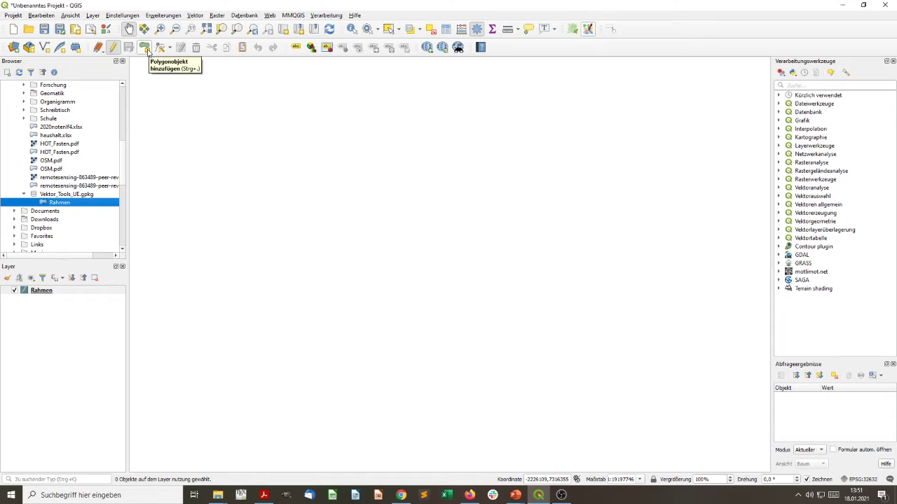
pyautogui.click(145, 49)
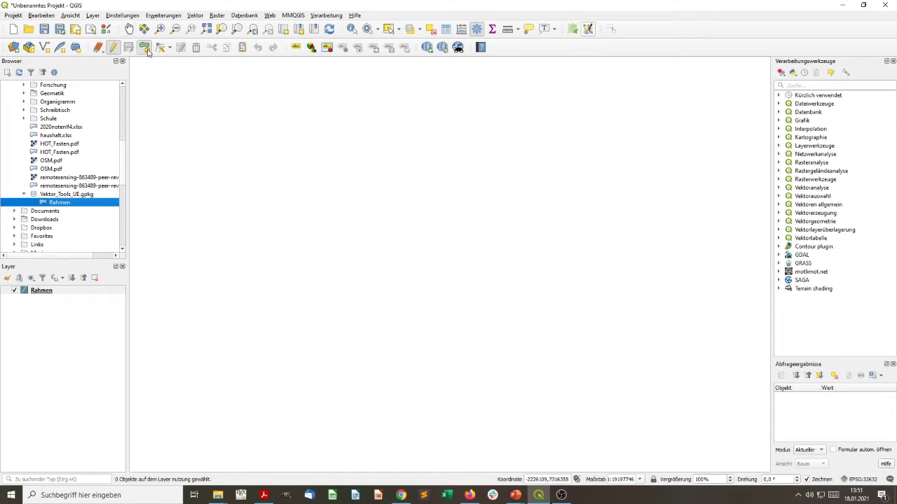
pyautogui.click(278, 137)
pyautogui.click(250, 206)
pyautogui.click(359, 242)
pyautogui.click(471, 212)
pyautogui.click(489, 150)
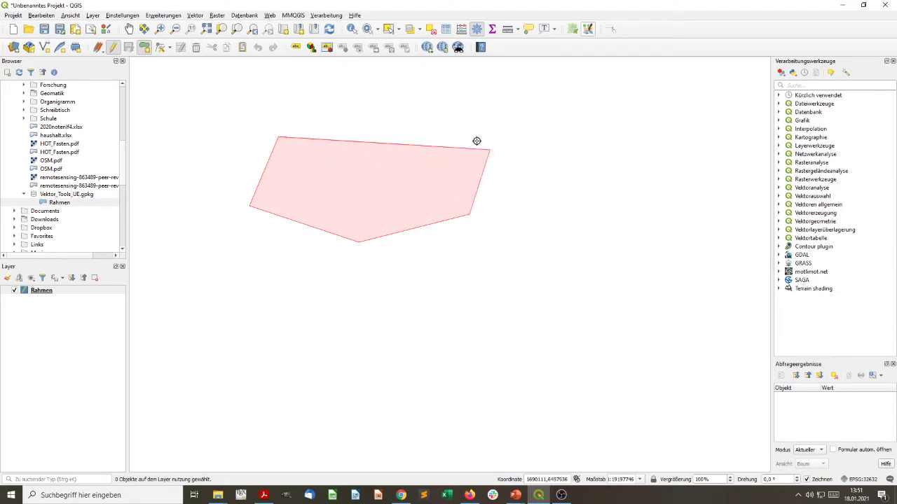
pyautogui.click(434, 119)
pyautogui.click(370, 103)
pyautogui.click(289, 95)
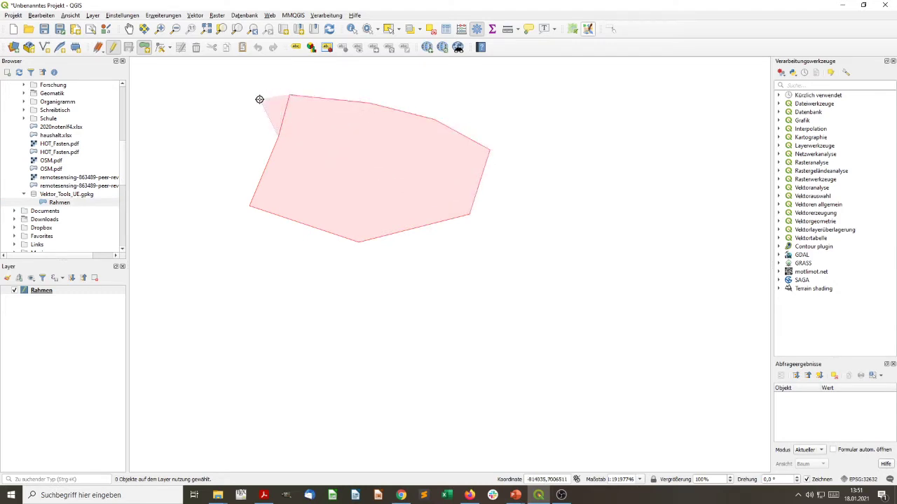
pyautogui.click(260, 98)
pyautogui.rightClick(259, 117)
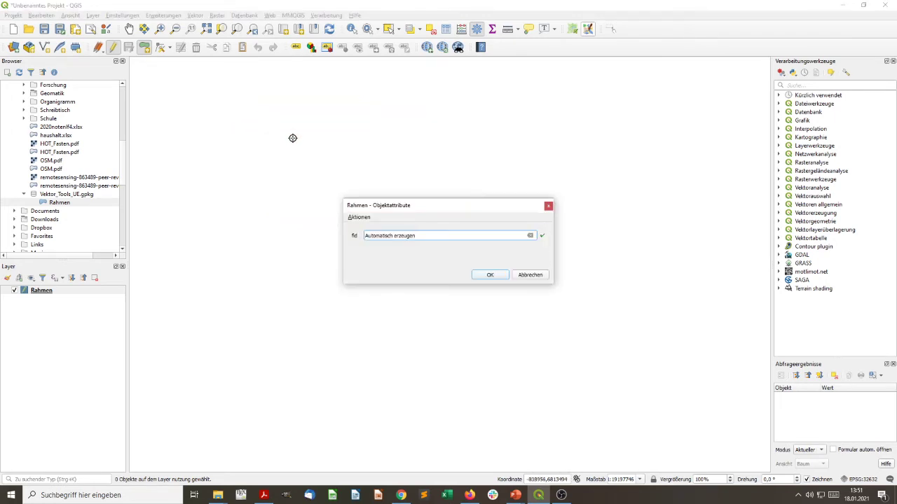
pyautogui.click(489, 276)
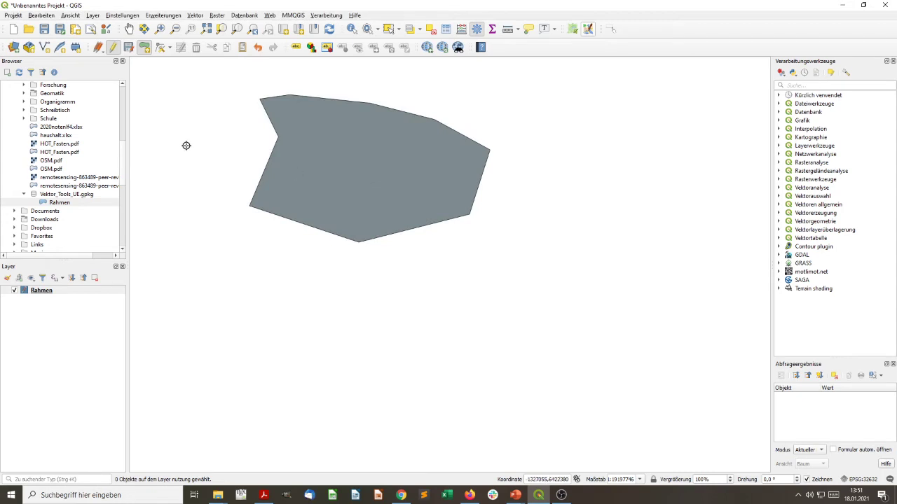
# - Select the new polygon and save the layer edits from the Rahmen attribute table
pyautogui.click(389, 30)
pyautogui.click(348, 124)
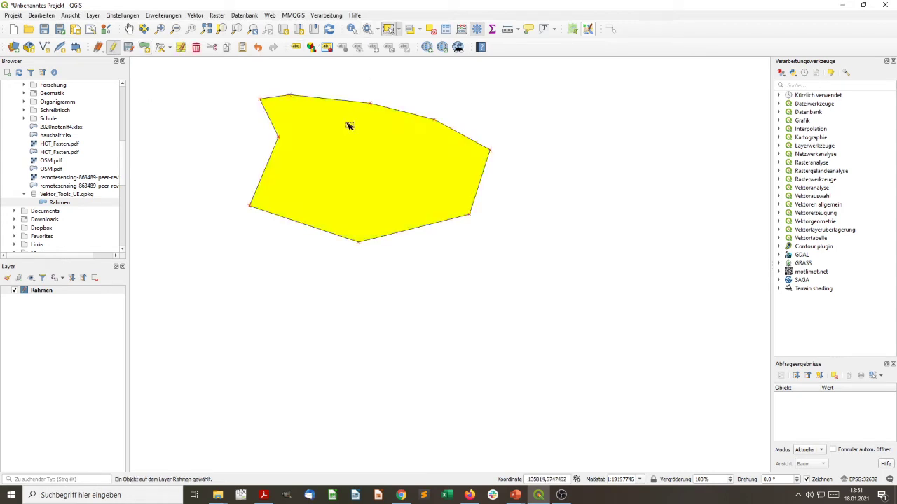
pyautogui.rightClick(69, 290)
pyautogui.click(129, 382)
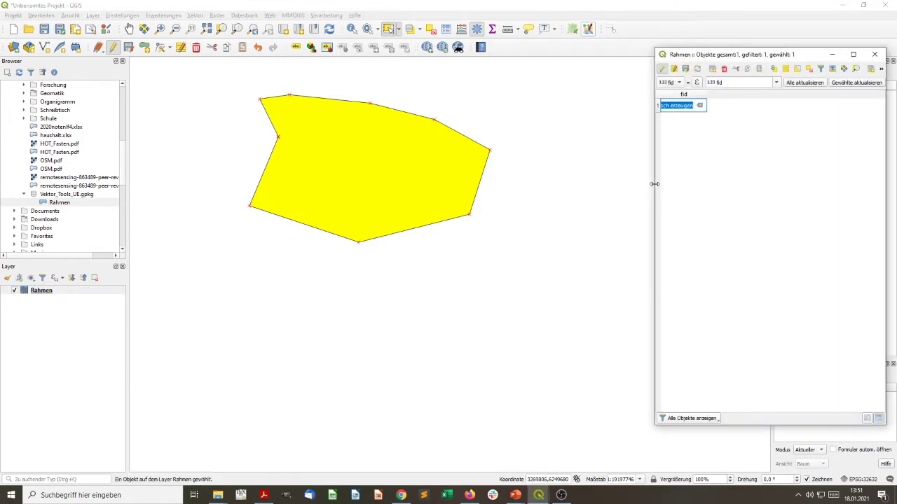
pyautogui.moveTo(657, 188); pyautogui.dragTo(526, 186)
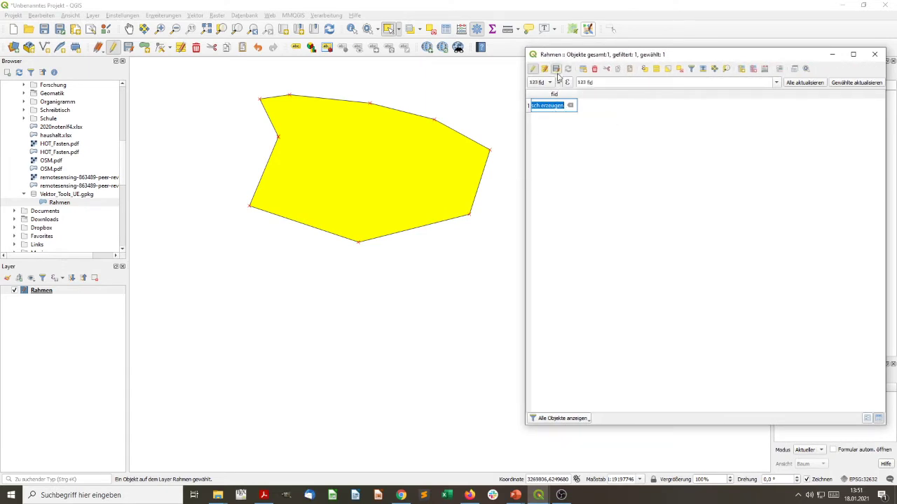
pyautogui.press('Escape')
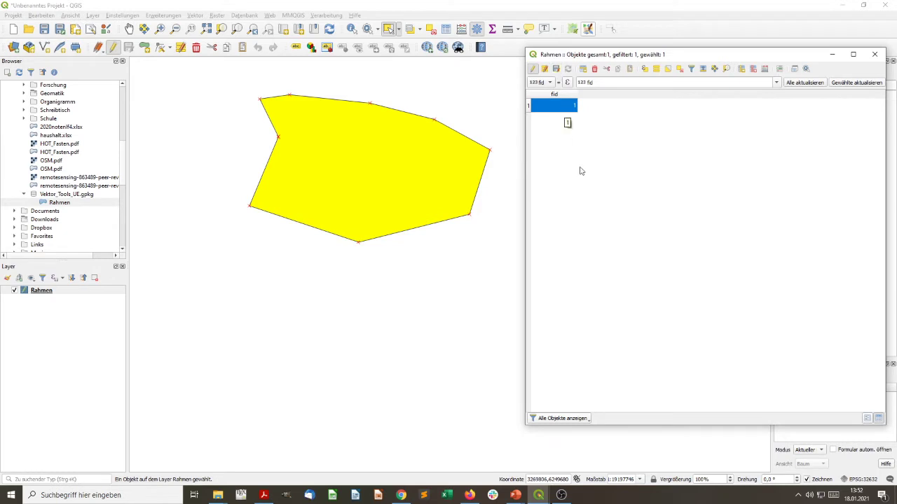
pyautogui.click(875, 54)
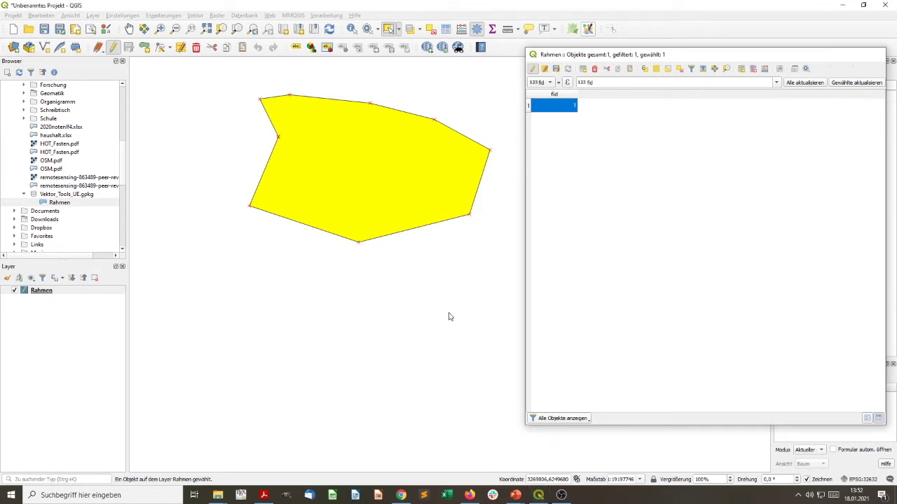
# - Delete the selected test polygon from the Rahmen layer
pyautogui.click(448, 329)
pyautogui.click(410, 182)
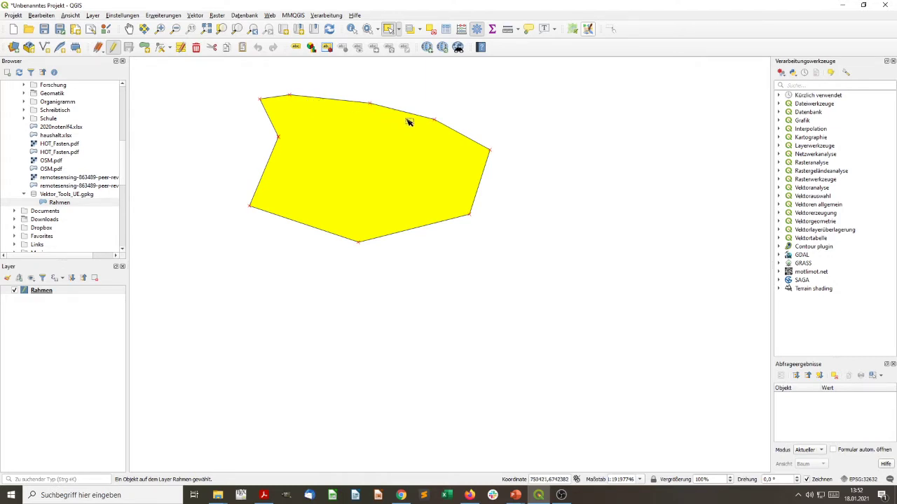
pyautogui.press('Delete')
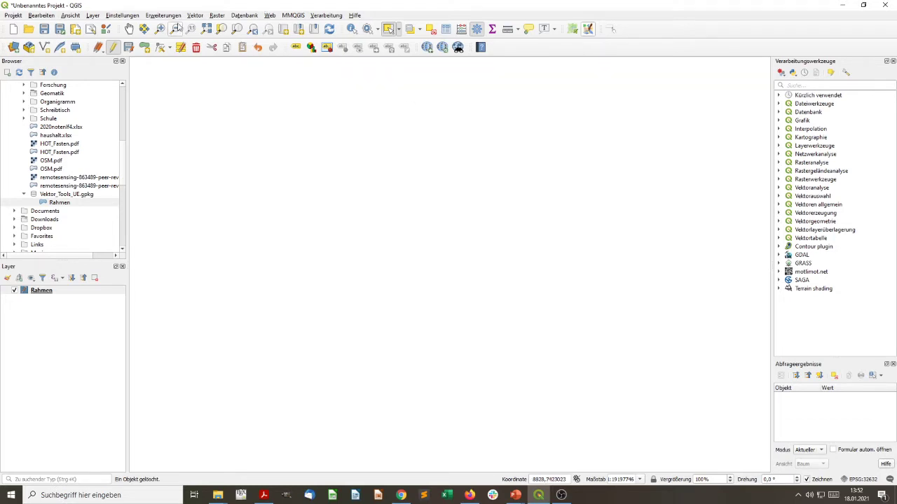
# - Add the MapSurfer OSM Roads basemap from QuickMapServices
pyautogui.click(271, 15)
pyautogui.moveTo(244, 16)
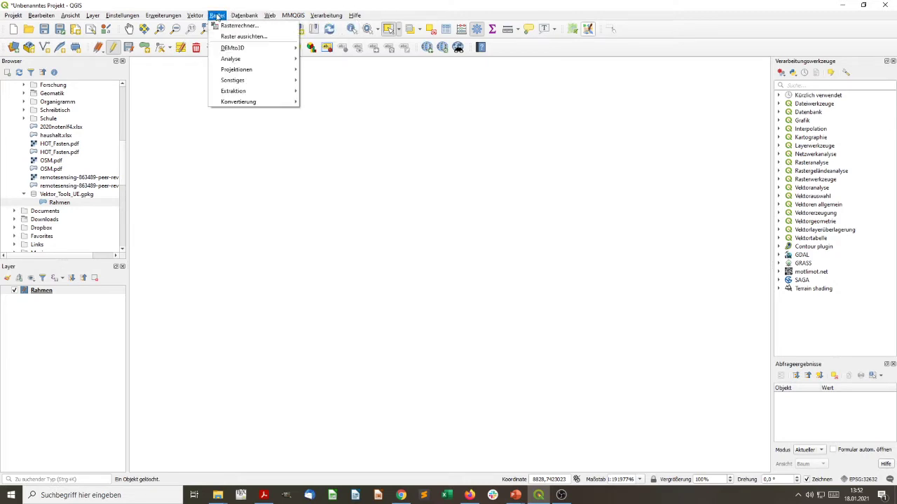
pyautogui.moveTo(196, 16)
pyautogui.moveTo(214, 37)
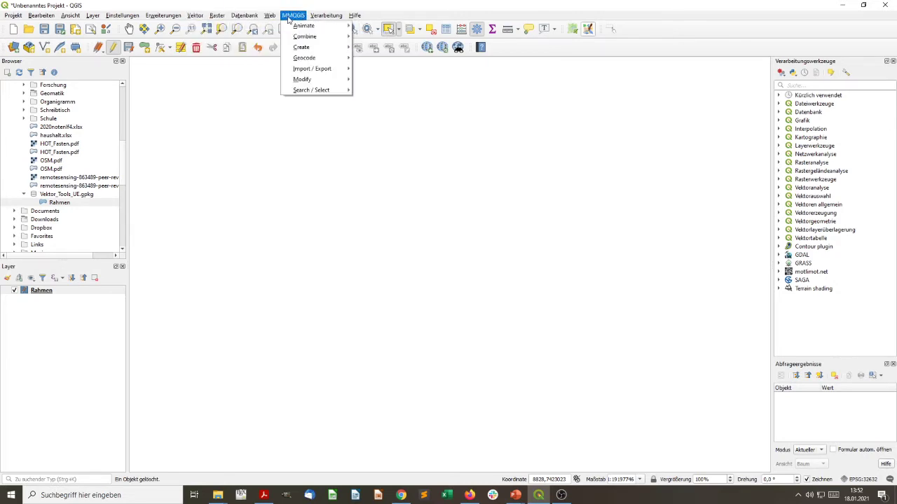
pyautogui.moveTo(301, 37)
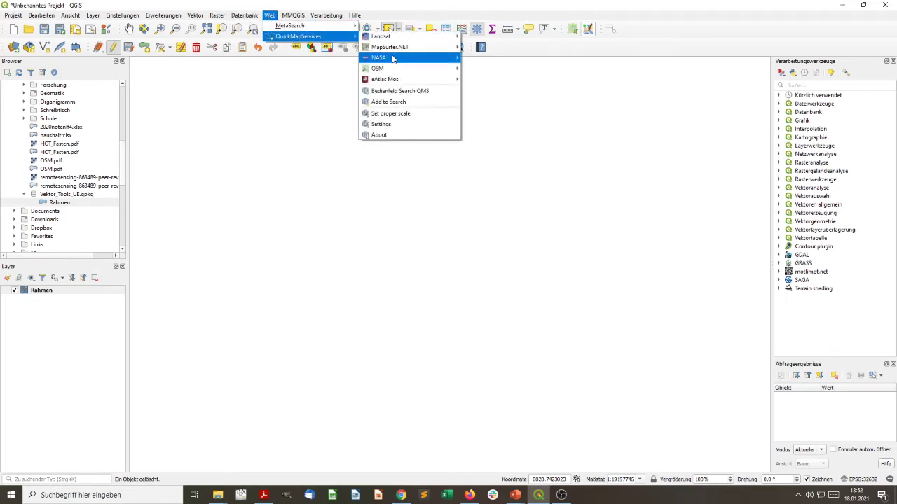
pyautogui.moveTo(396, 69)
pyautogui.moveTo(402, 47)
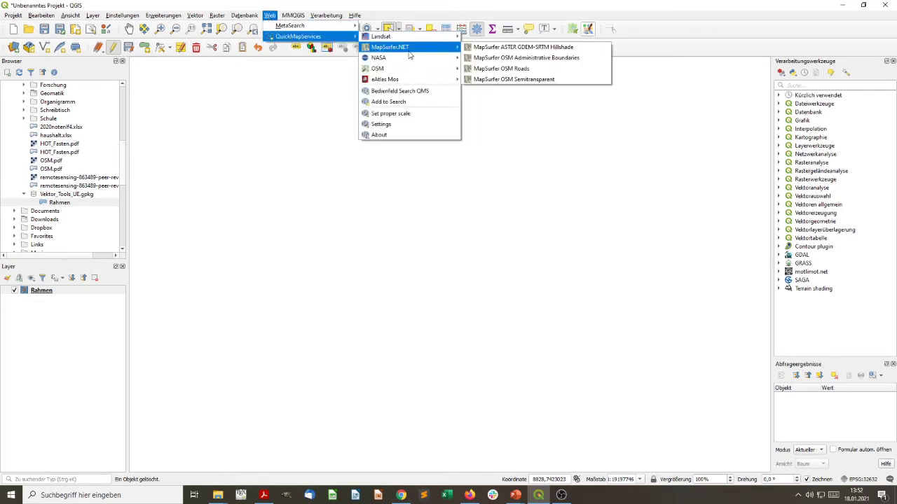
pyautogui.click(488, 69)
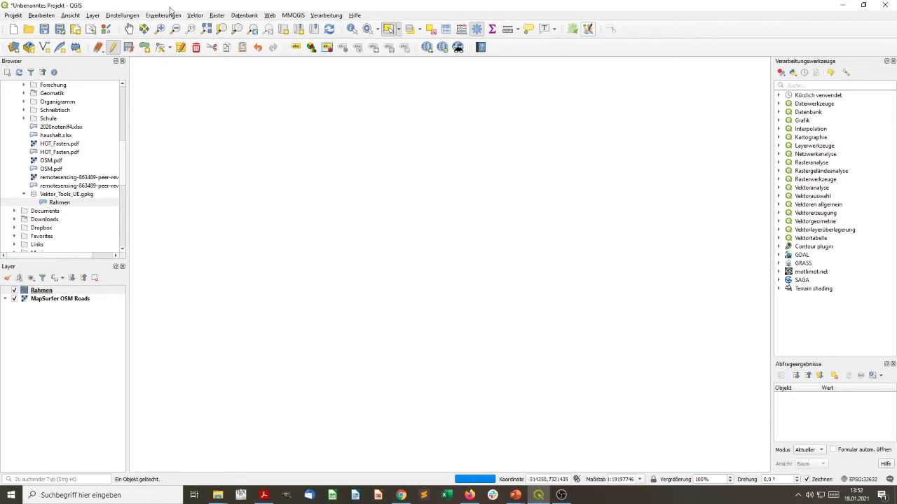
# - Add the OSM Standard basemap from QuickMapServices
pyautogui.click(199, 16)
pyautogui.moveTo(298, 36)
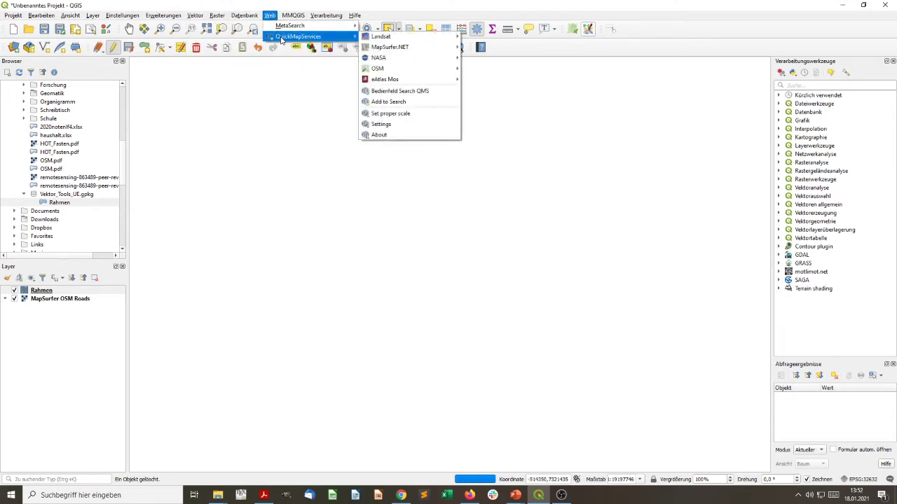
pyautogui.moveTo(393, 68)
pyautogui.click(483, 79)
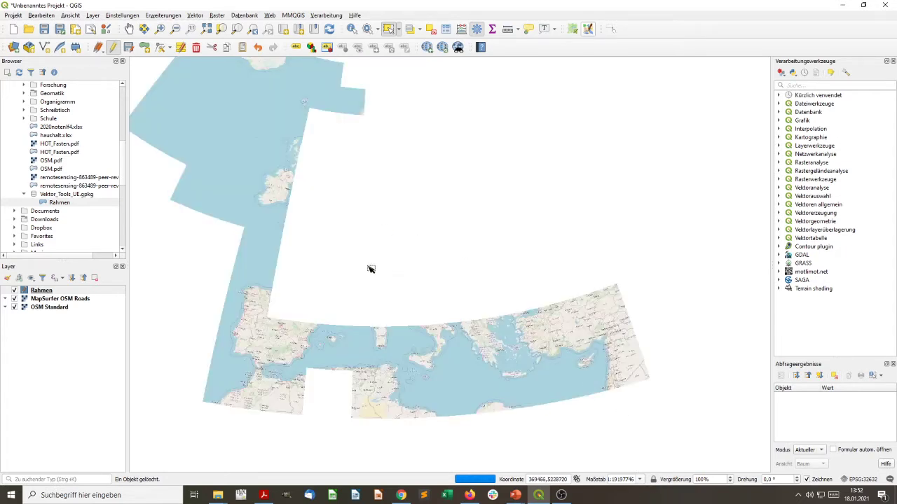
# - Frame the map on the city centre of Kassel and hide the OSM Standard layer
pyautogui.scroll(1, 372, 223)
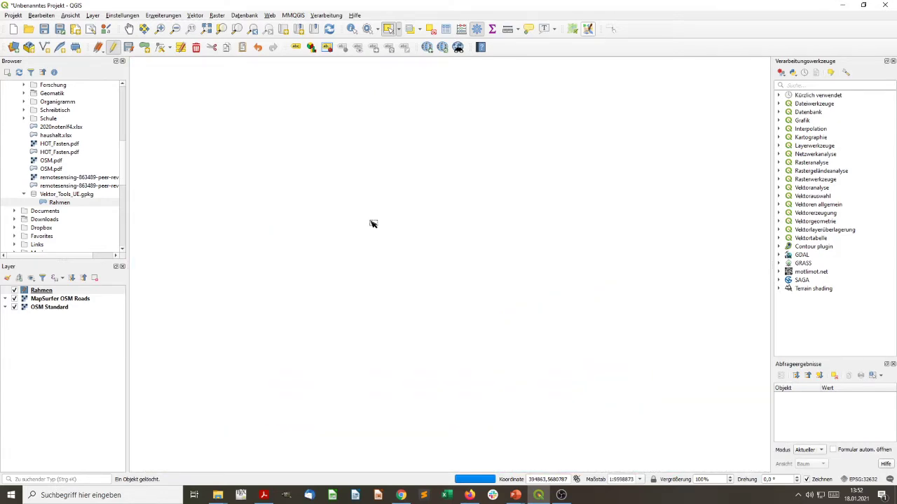
pyautogui.scroll(2, 372, 223)
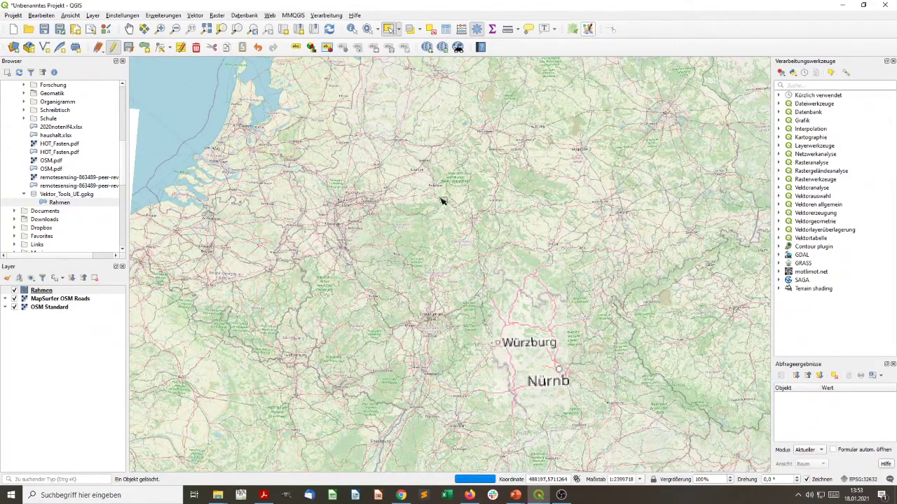
pyautogui.scroll(1, 443, 197)
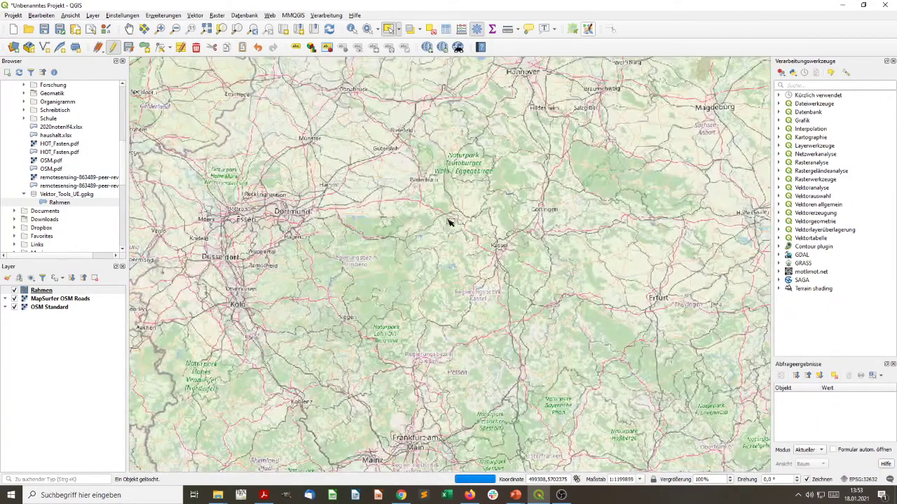
pyautogui.scroll(1, 448, 222)
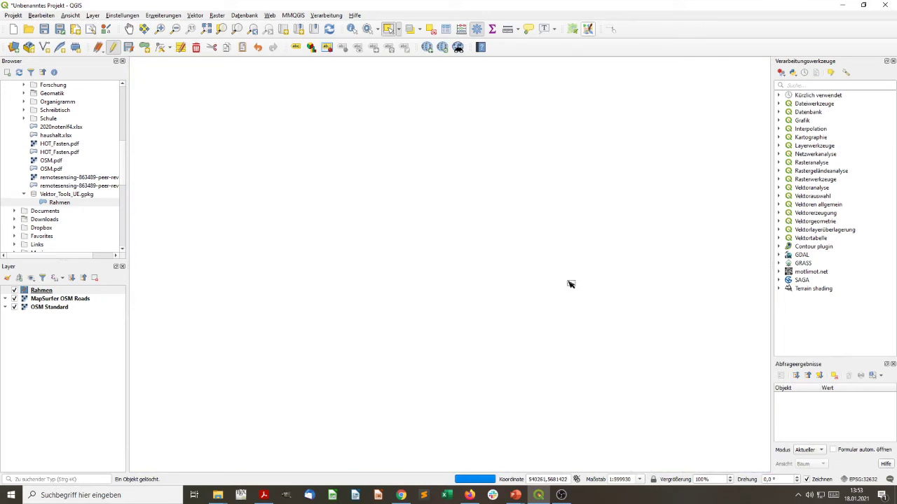
pyautogui.scroll(2, 568, 284)
pyautogui.scroll(1, 525, 234)
pyautogui.scroll(2, 443, 220)
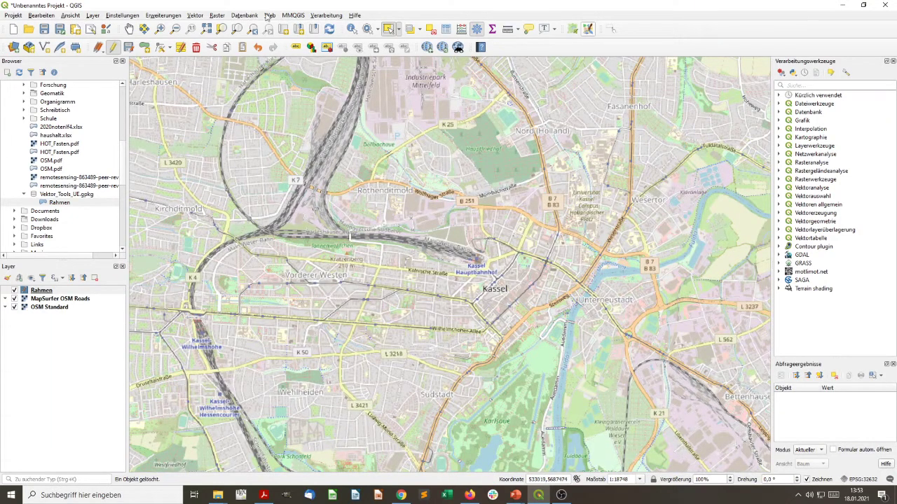
pyautogui.click(14, 308)
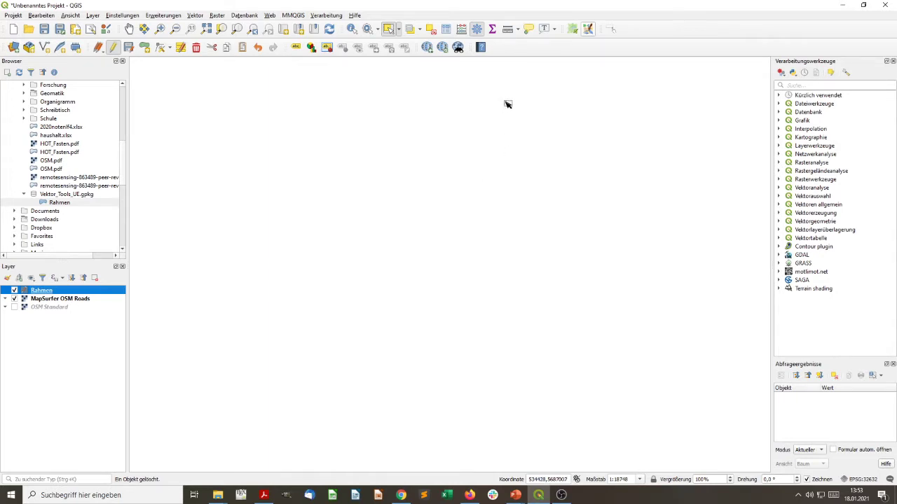
# - Show the Werkzeugleiste für Formen, dock it in the second toolbar row, and move the web toolbar up to the first row
pyautogui.rightClick(519, 49)
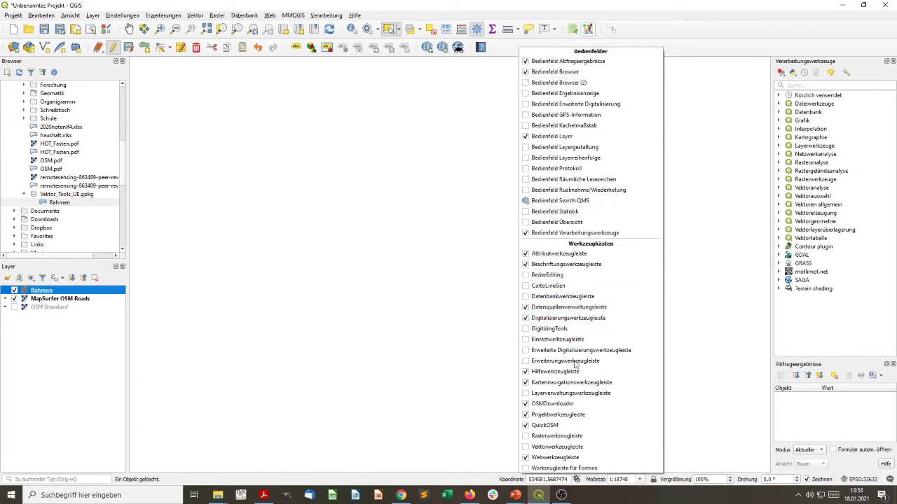
pyautogui.click(578, 468)
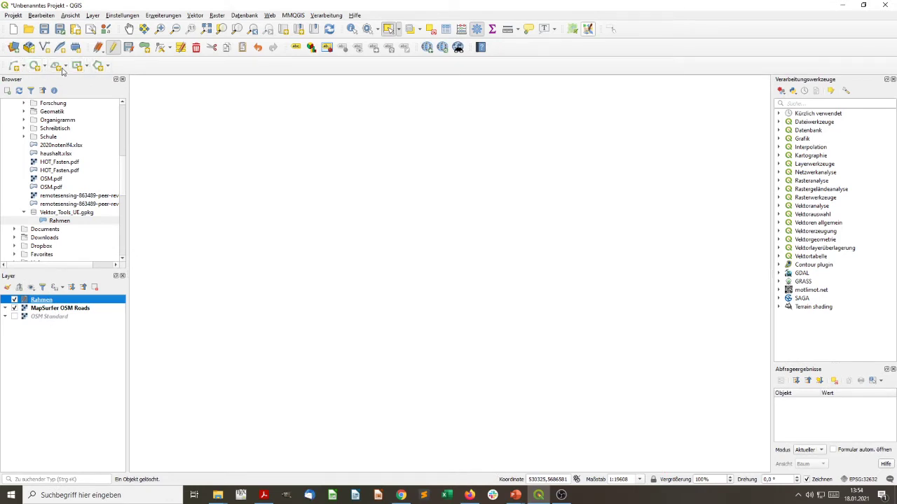
pyautogui.moveTo(379, 63); pyautogui.dragTo(511, 51)
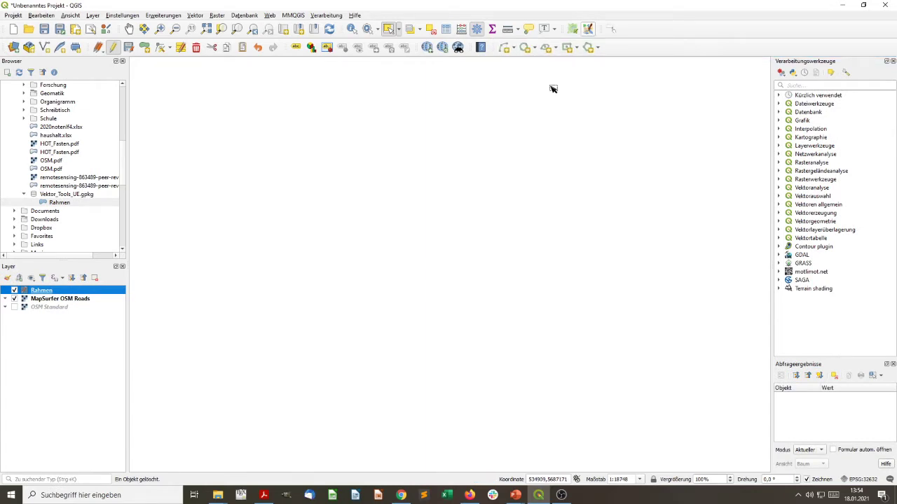
pyautogui.moveTo(552, 88); pyautogui.dragTo(634, 30)
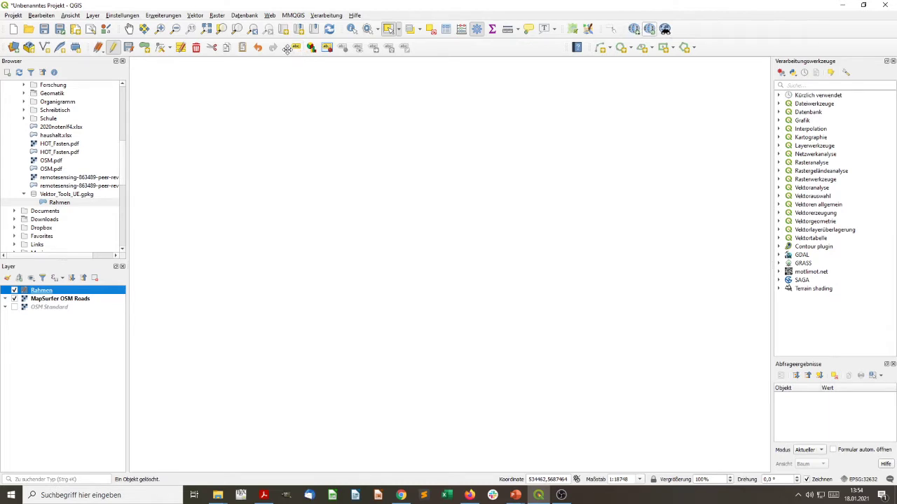
# - Move the label toolbar up to the first toolbar row and shift the digitizing toolbar along the second row towards the shapes toolbar
pyautogui.moveTo(287, 48); pyautogui.dragTo(686, 29)
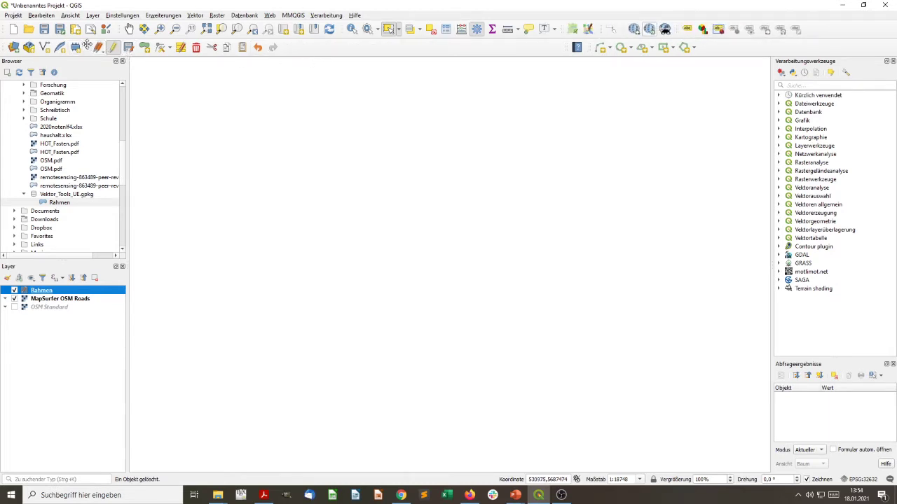
pyautogui.moveTo(87, 45); pyautogui.dragTo(358, 45)
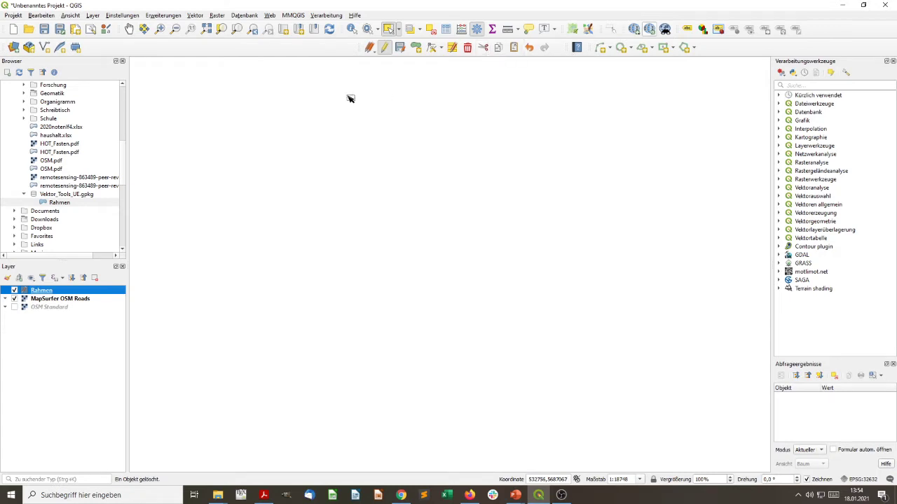
pyautogui.rightClick(270, 52)
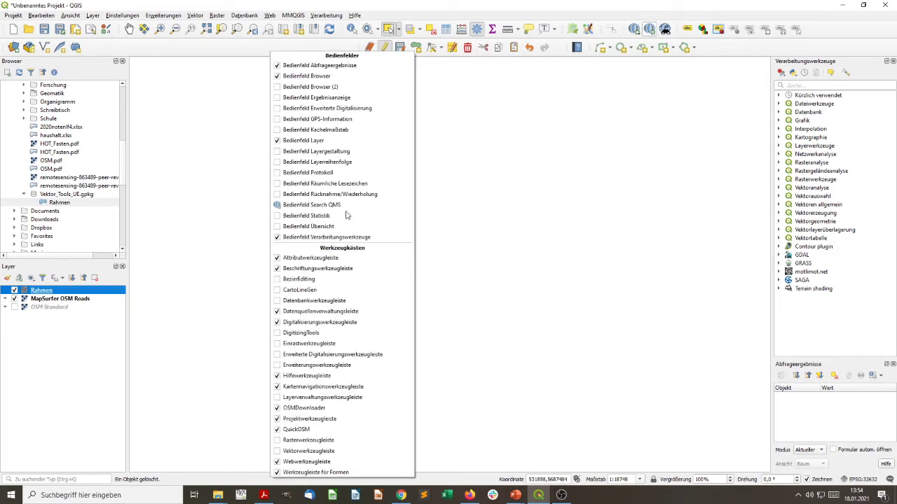
pyautogui.click(163, 4)
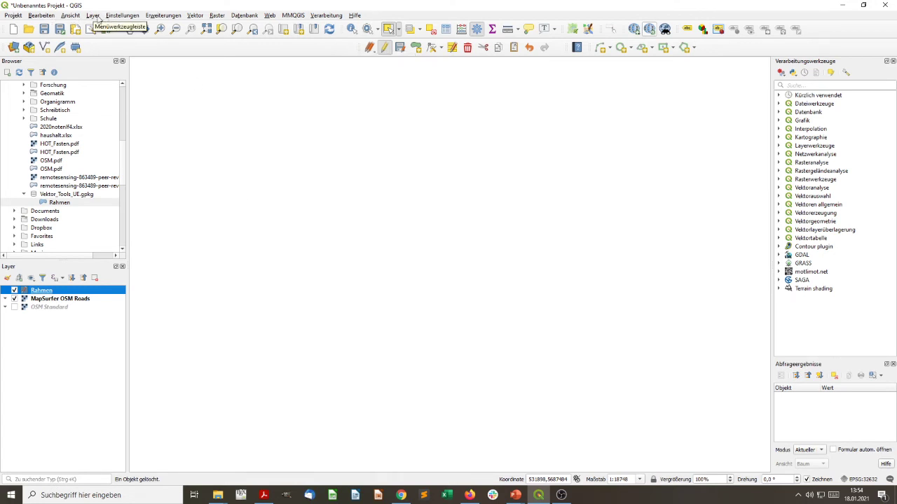
pyautogui.click(92, 15)
pyautogui.click(70, 15)
pyautogui.click(70, 15)
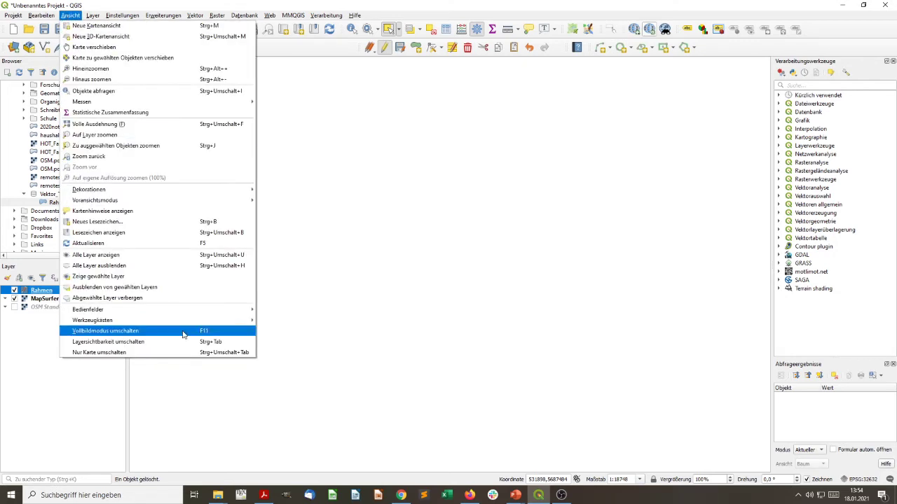
pyautogui.moveTo(187, 314)
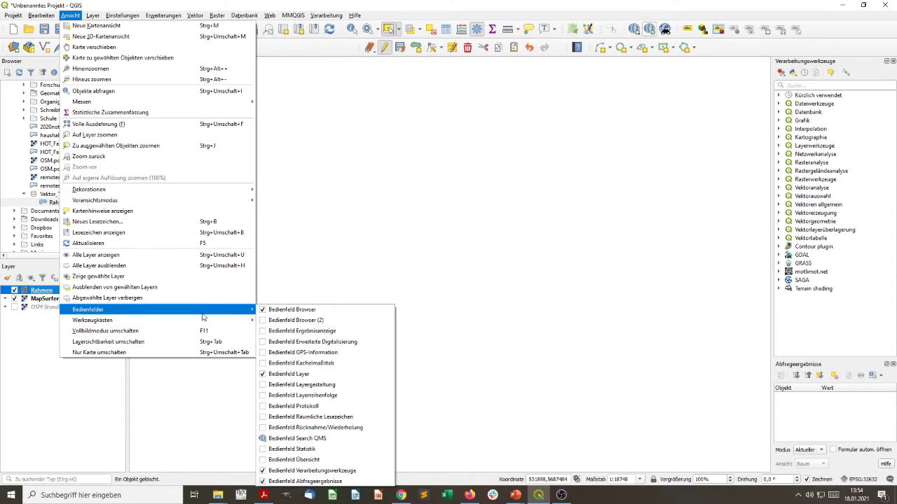
pyautogui.click(366, 184)
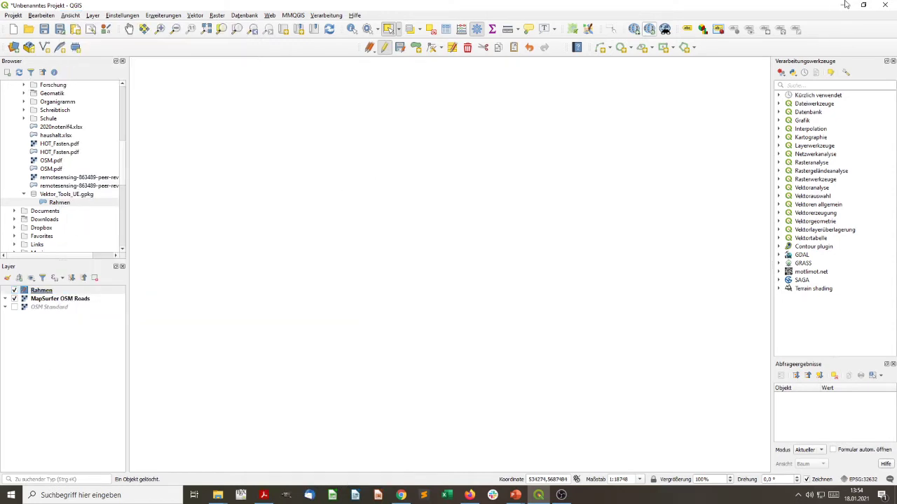
# - Close the Verarbeitungswerkzeuge and Abfrageergebnisse panels and show the Einrastwerkzeugleiste
pyautogui.click(892, 61)
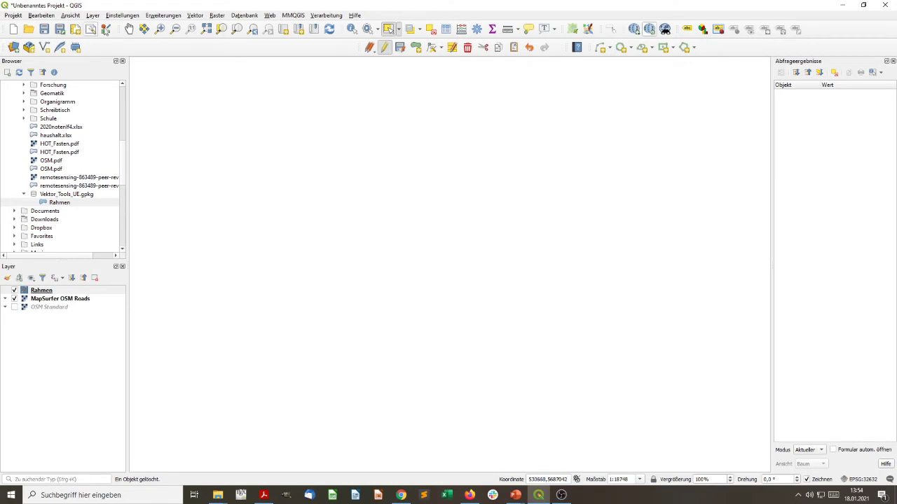
pyautogui.click(893, 62)
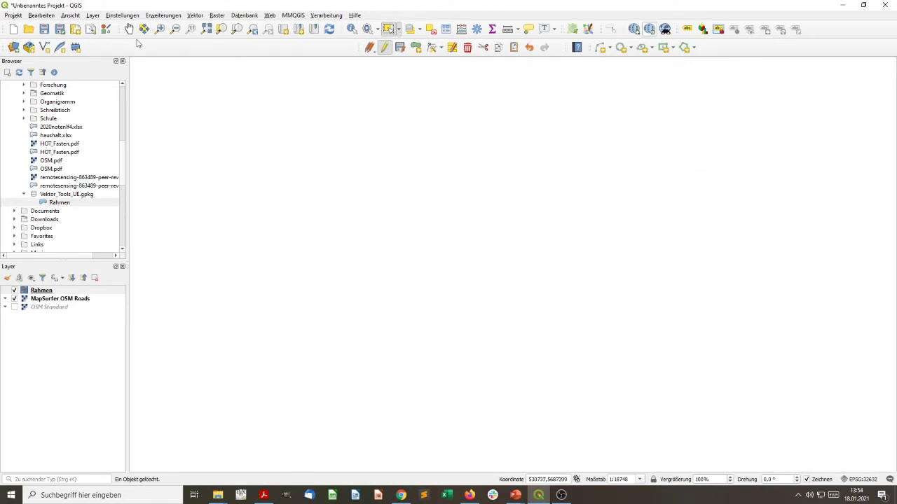
pyautogui.click(70, 15)
pyautogui.moveTo(141, 309)
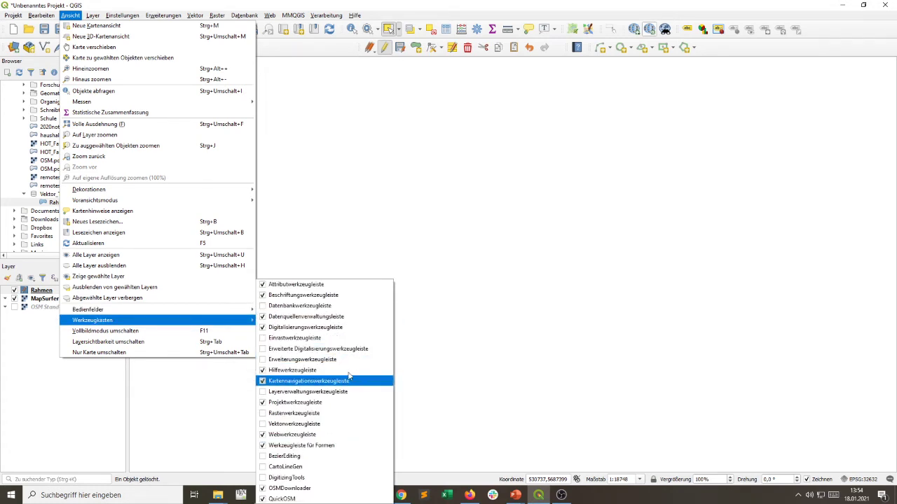
pyautogui.click(343, 348)
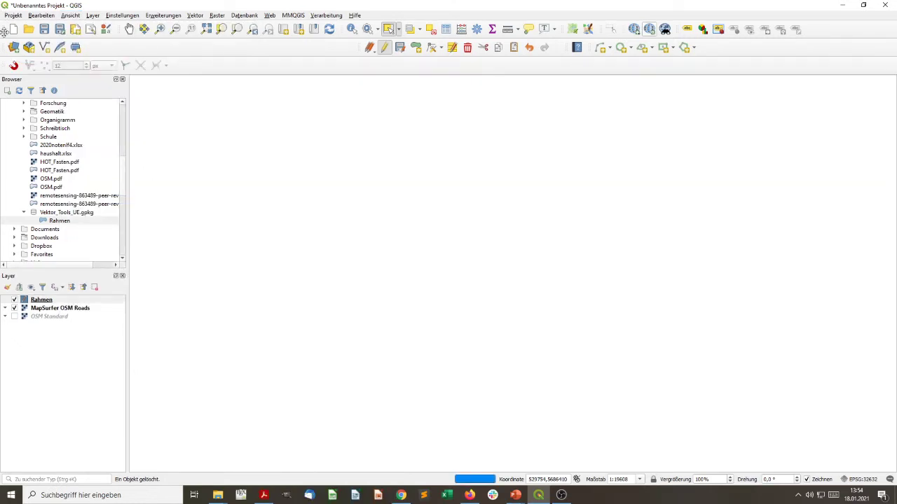
# - Dock the digitizing toolbar and the shapes toolbar beside the snapping toolbar in the third toolbar row
pyautogui.moveTo(3, 65); pyautogui.dragTo(372, 66)
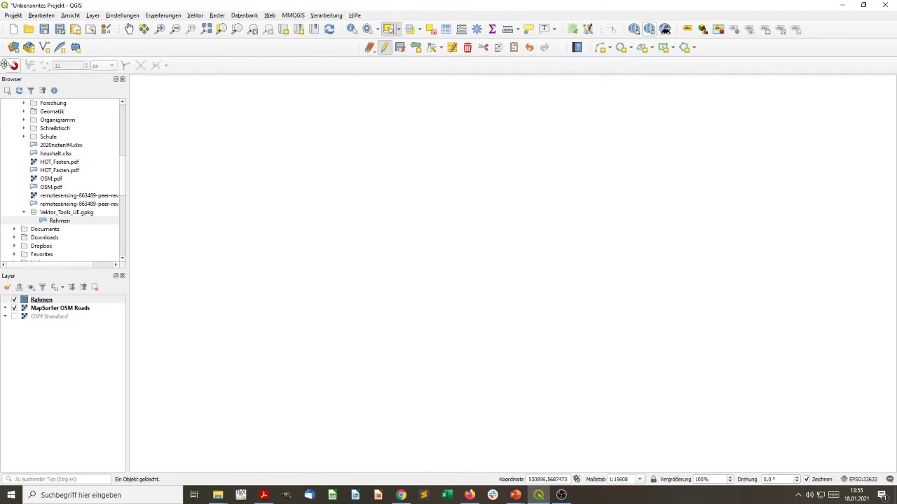
pyautogui.moveTo(5, 64); pyautogui.dragTo(224, 73)
pyautogui.moveTo(360, 47); pyautogui.dragTo(178, 65)
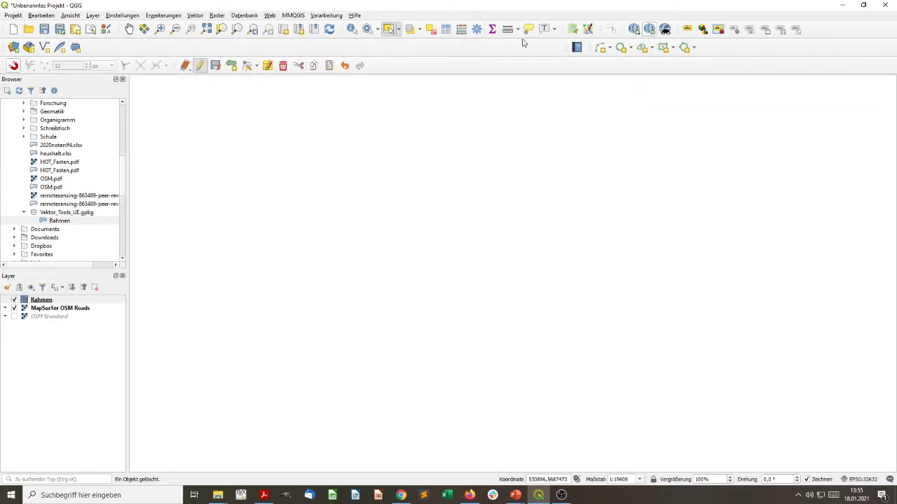
pyautogui.moveTo(570, 47); pyautogui.dragTo(381, 66)
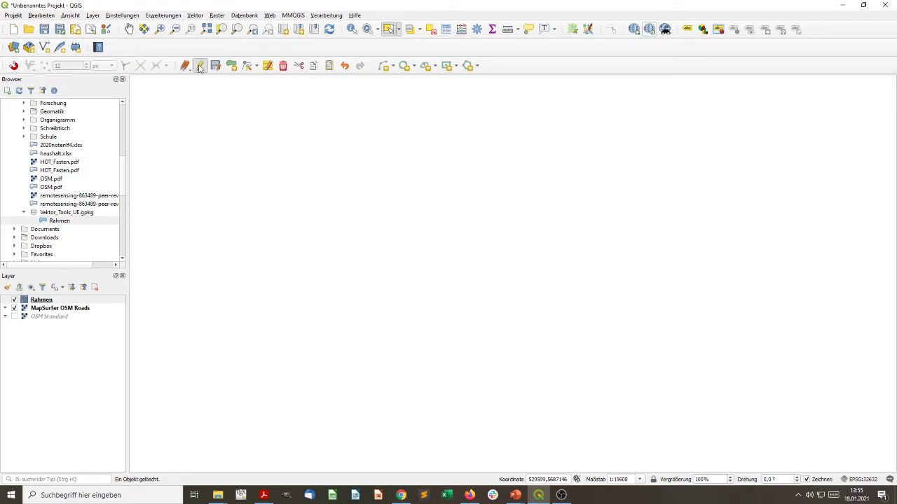
# - Remove the MapSurfer OSM Roads and OSM Standard basemap layers from the project
pyautogui.click(36, 309)
pyautogui.rightClick(37, 309)
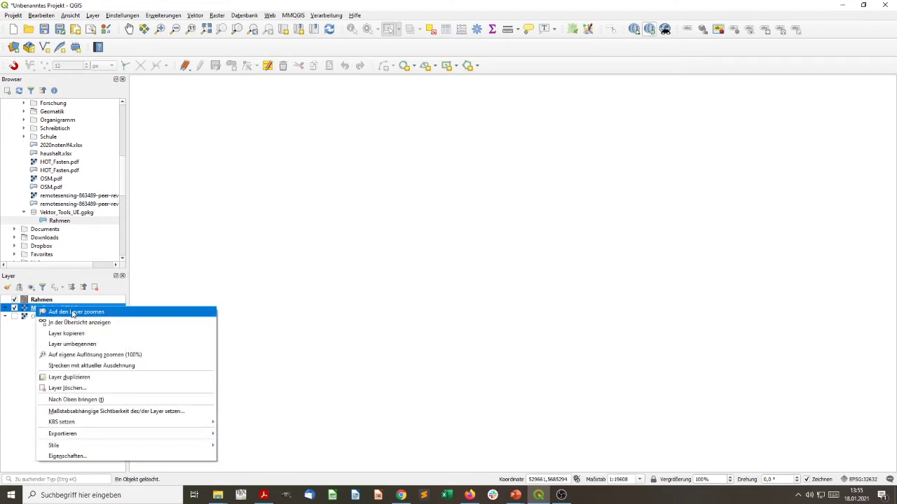
pyautogui.click(83, 391)
pyautogui.click(430, 256)
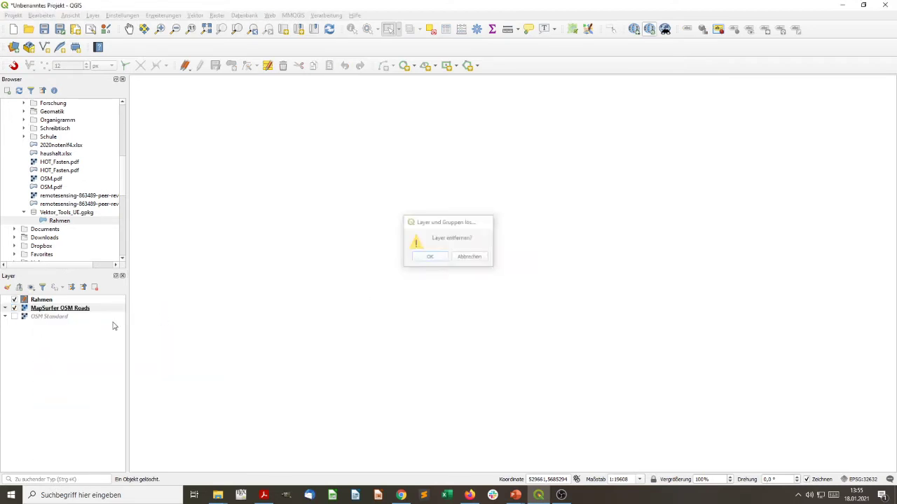
pyautogui.click(58, 311)
pyautogui.rightClick(57, 310)
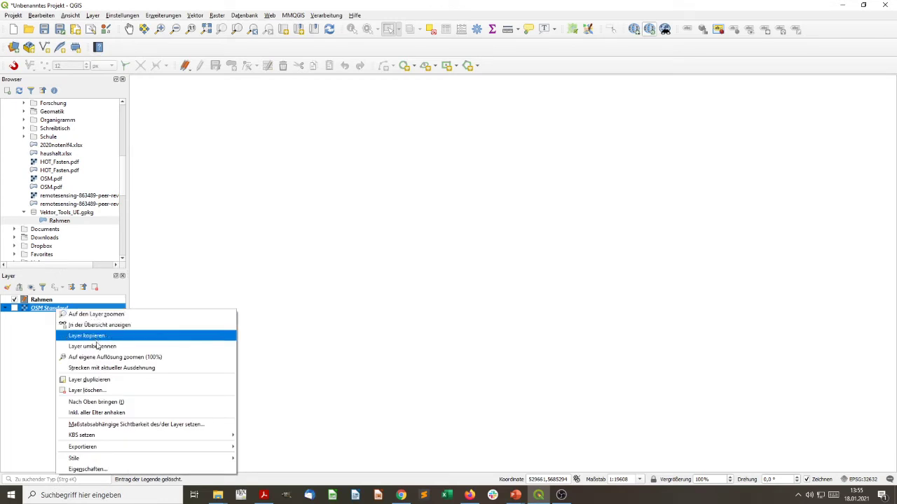
pyautogui.click(112, 390)
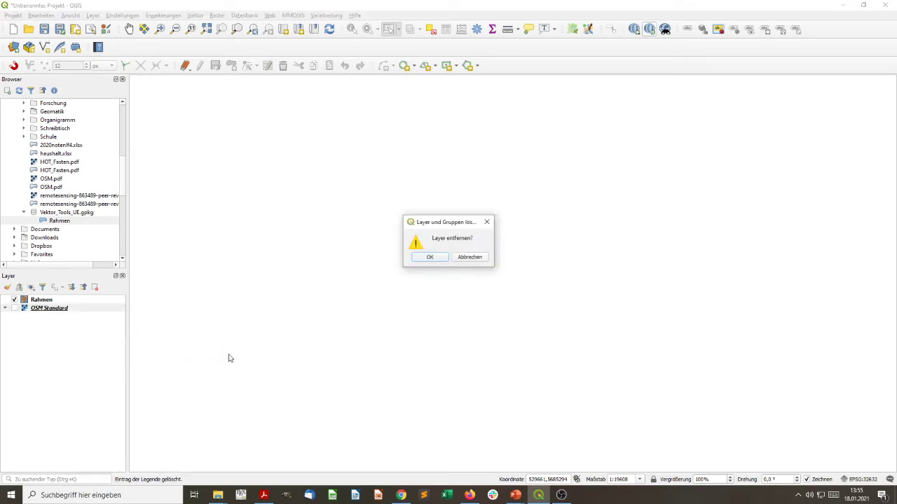
pyautogui.click(429, 258)
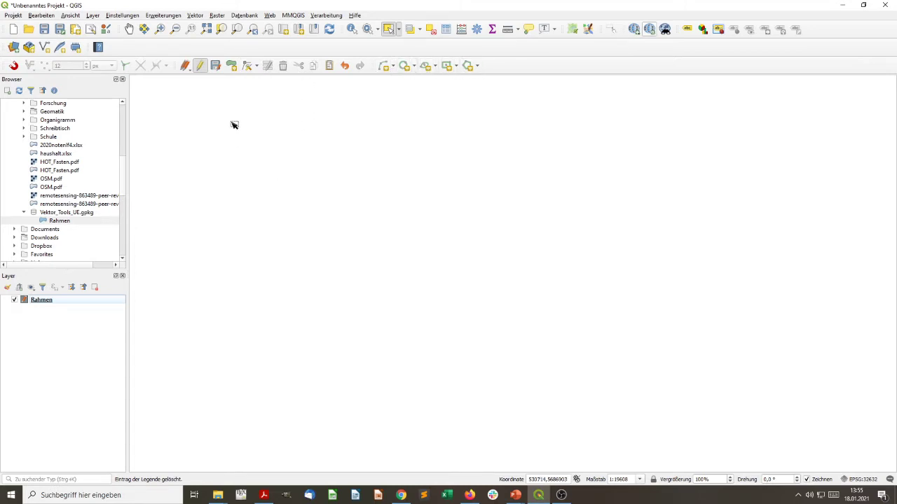
# - Add a large rectangle polygon to the Rahmen layer from its centre and a corner point, keeping the automatically generated fid
pyautogui.click(231, 65)
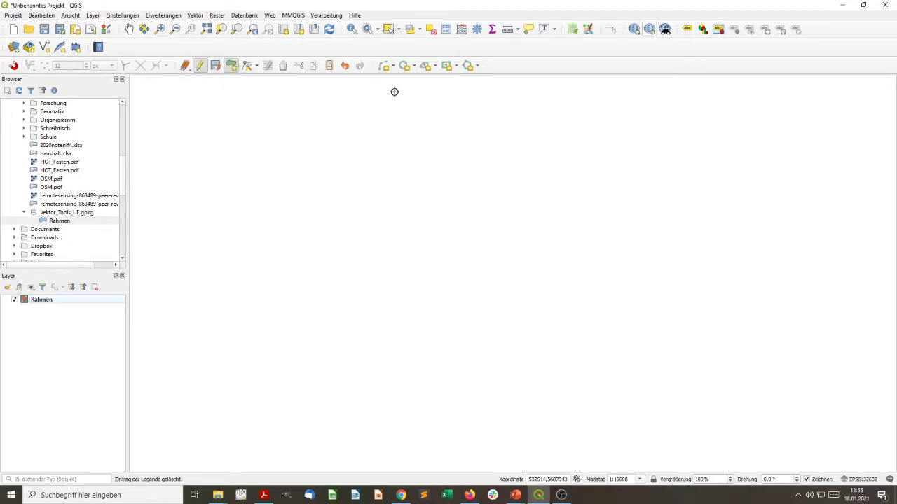
pyautogui.click(457, 66)
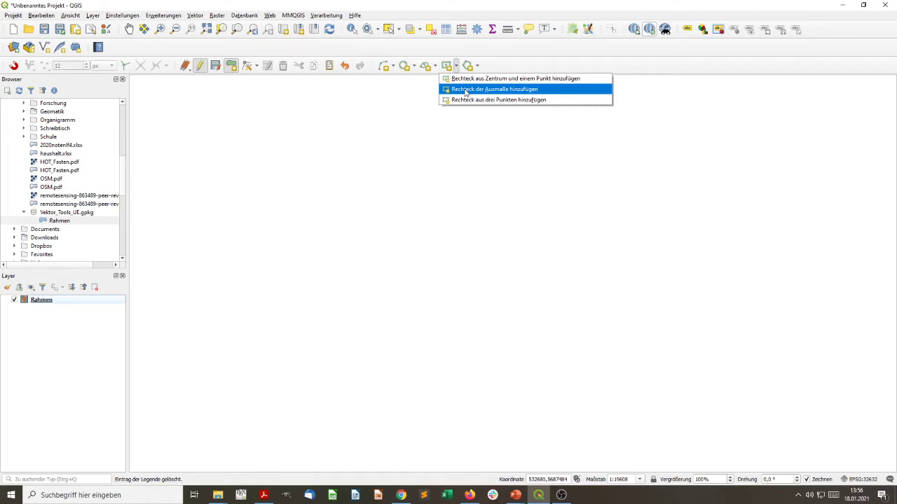
pyautogui.click(466, 78)
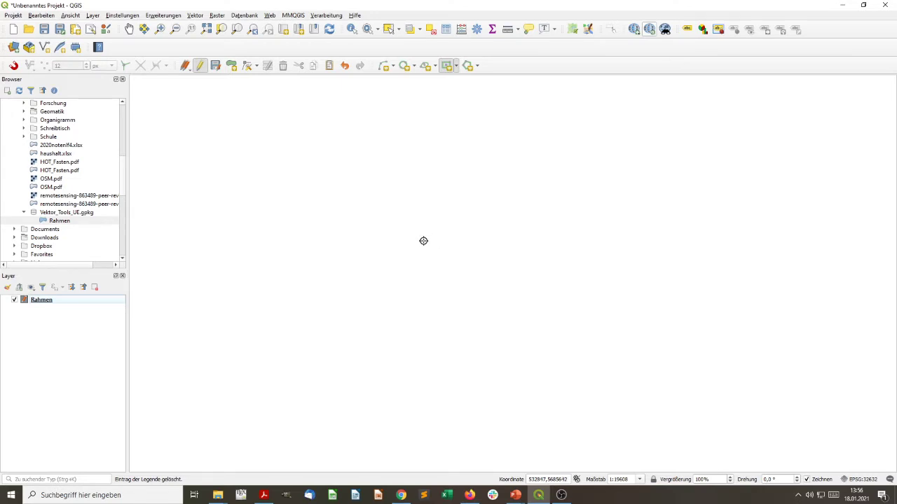
pyautogui.click(499, 304)
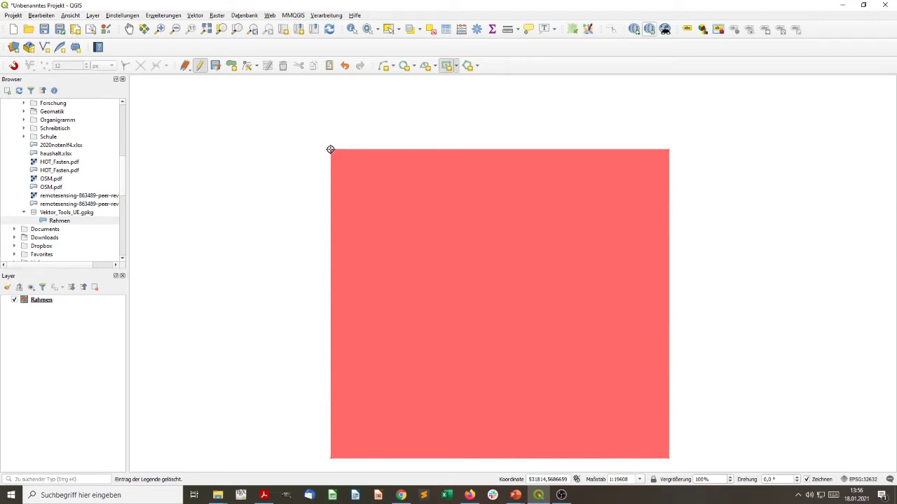
pyautogui.click(330, 149)
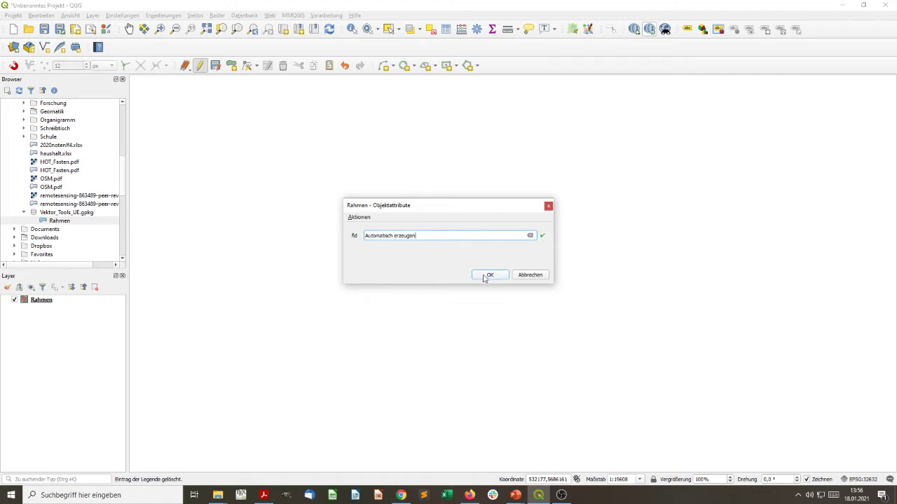
pyautogui.click(489, 275)
# - Save the Rahmen layer's edits and end its editing mode
pyautogui.scroll(-1, 711, 340)
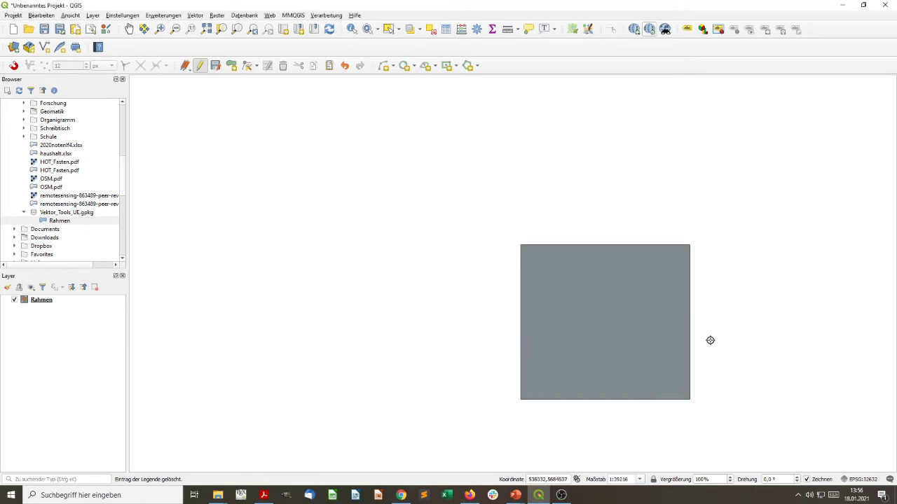
pyautogui.scroll(1, 710, 341)
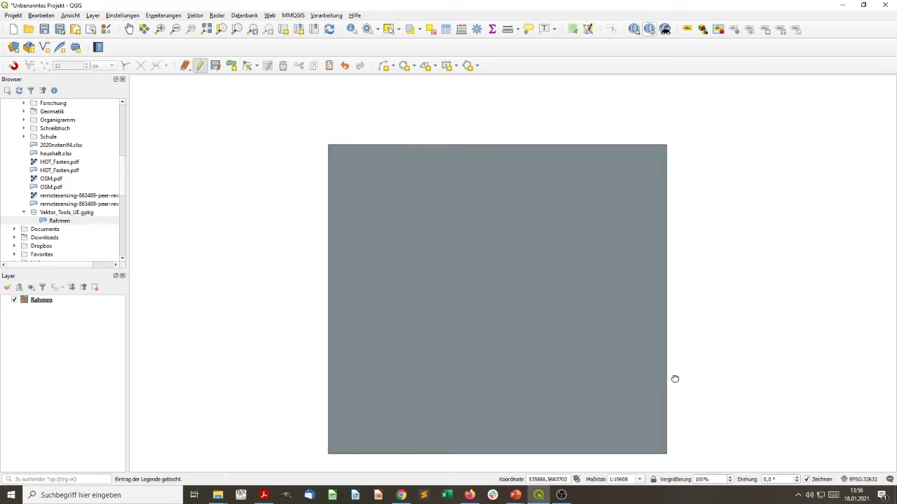
pyautogui.moveTo(674, 379); pyautogui.dragTo(645, 376)
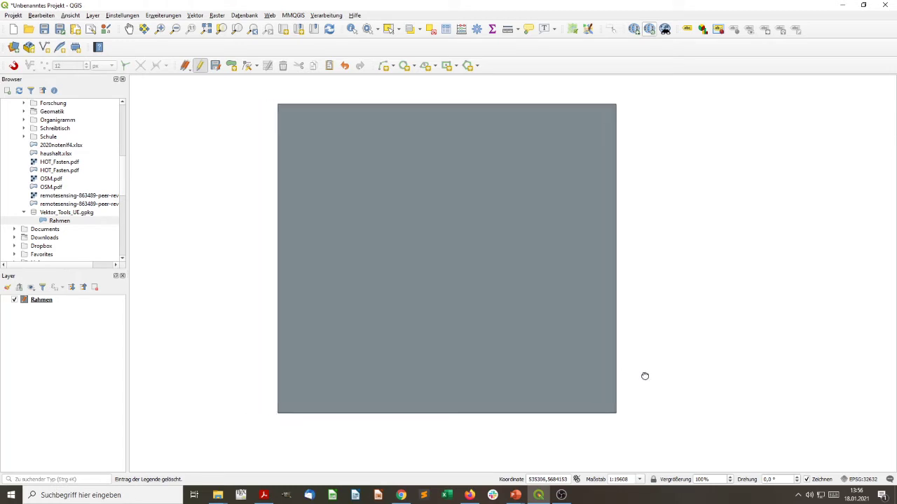
pyautogui.click(599, 380)
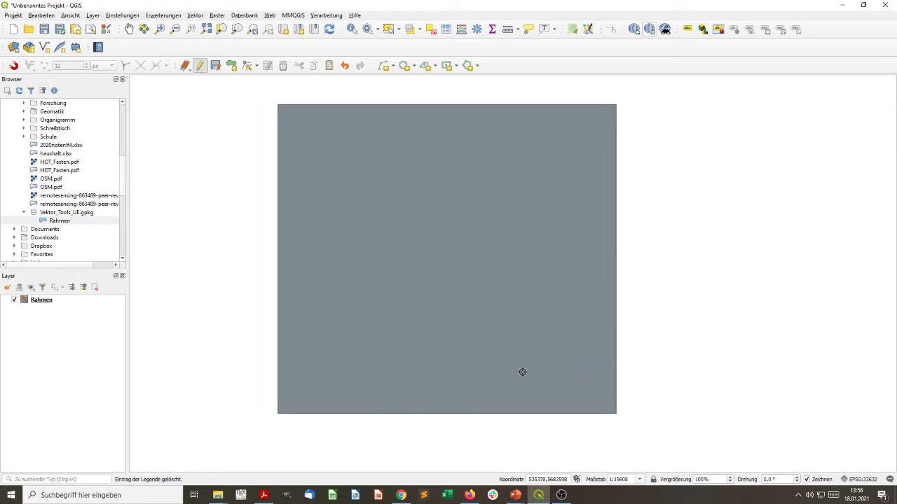
pyautogui.click(217, 70)
pyautogui.click(200, 71)
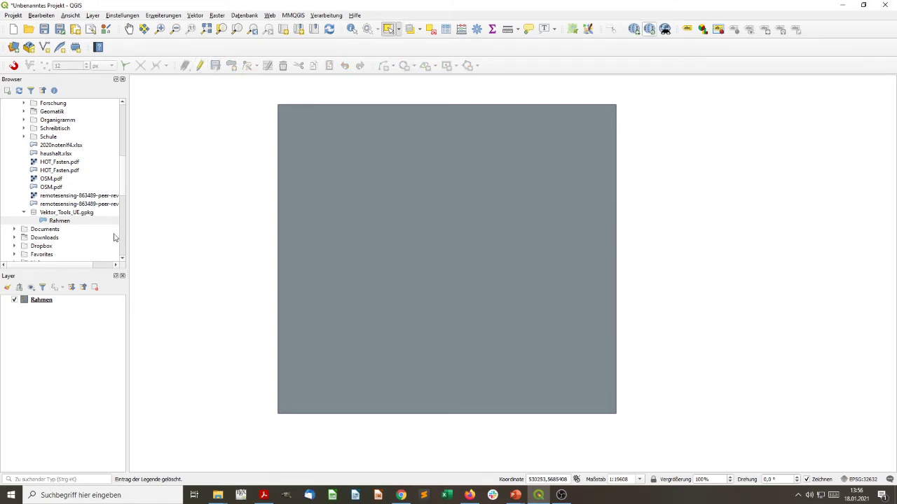
pyautogui.click(51, 303)
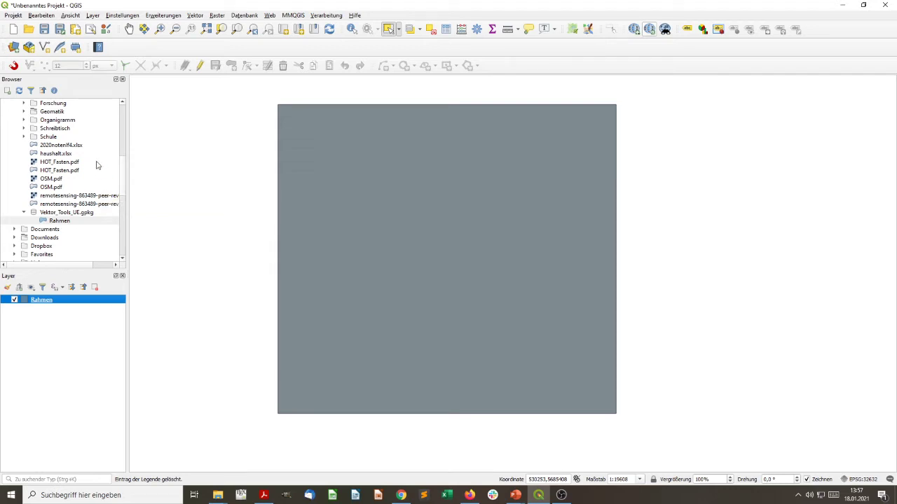
# - Start a new GeoPackage layer in the existing Vektor_Tools_UE.gpkg database with the table name INPUT_frag
pyautogui.click(28, 47)
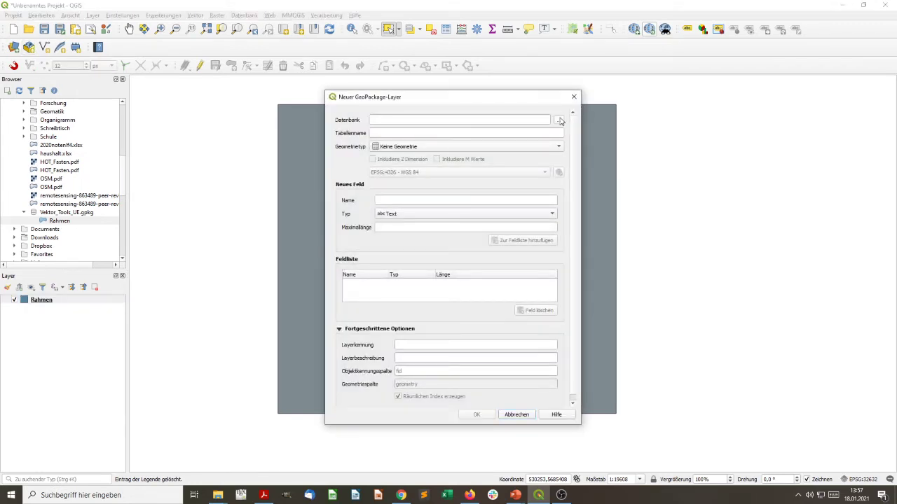
pyautogui.click(559, 120)
pyautogui.click(452, 224)
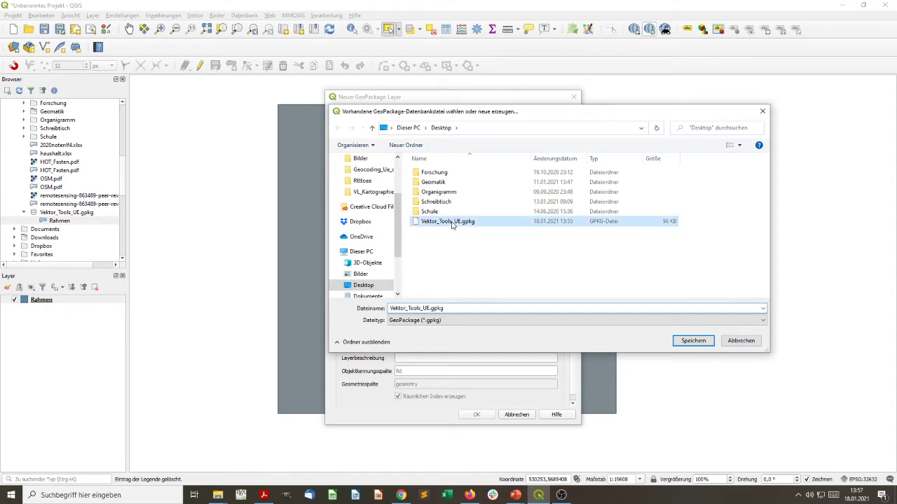
pyautogui.click(693, 341)
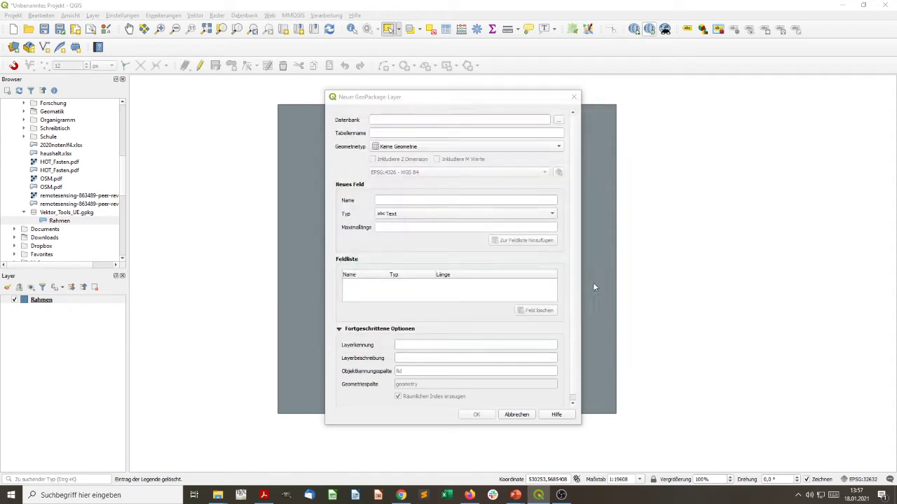
pyautogui.moveTo(432, 135); pyautogui.dragTo(343, 133)
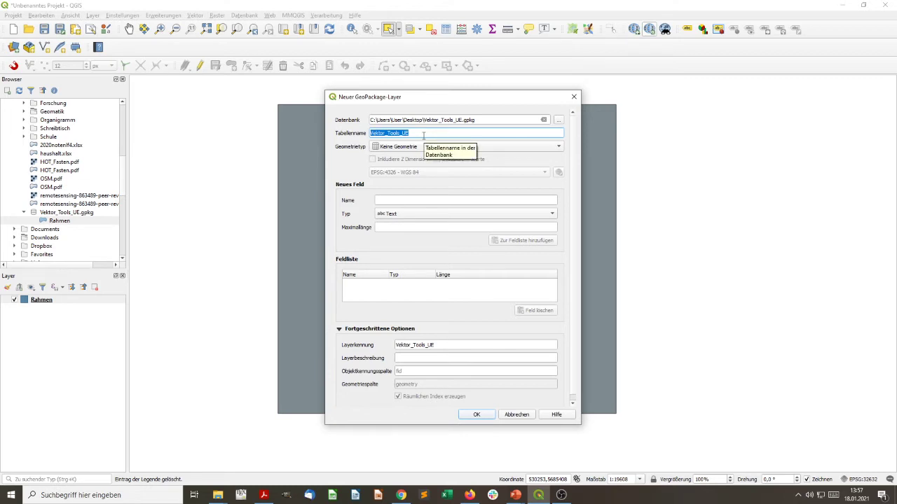
pyautogui.write('INPUT_frag')
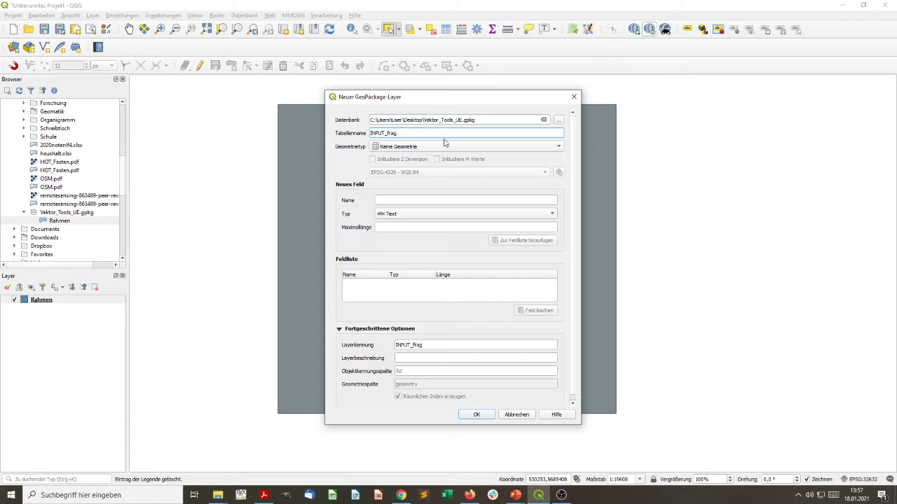
# - Set the new layer's geometry type to Polygon and its coordinate system to the project CRS EPSG:32632 - WGS 84 / UTM zone 32N
pyautogui.click(445, 146)
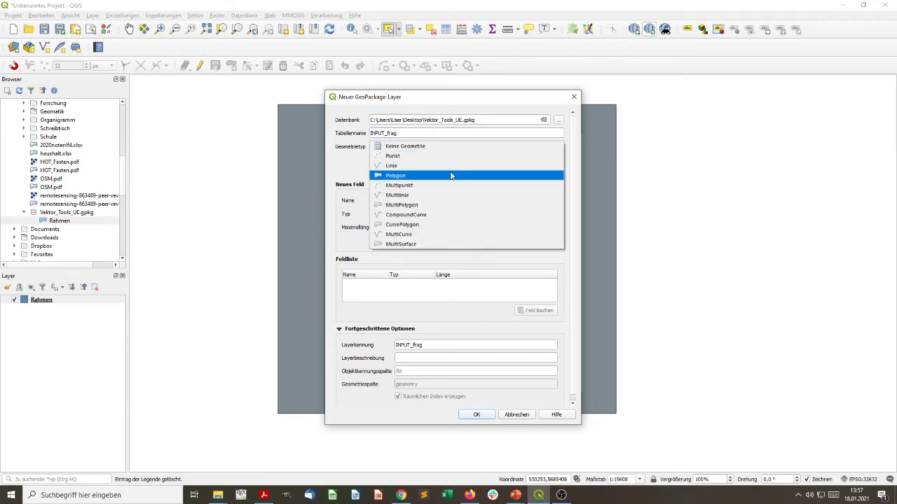
pyautogui.click(452, 176)
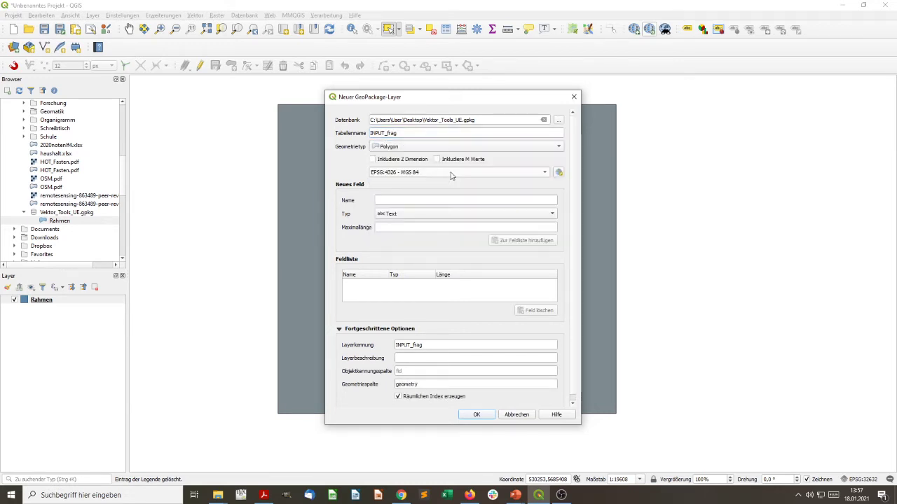
pyautogui.click(384, 177)
pyautogui.click(404, 182)
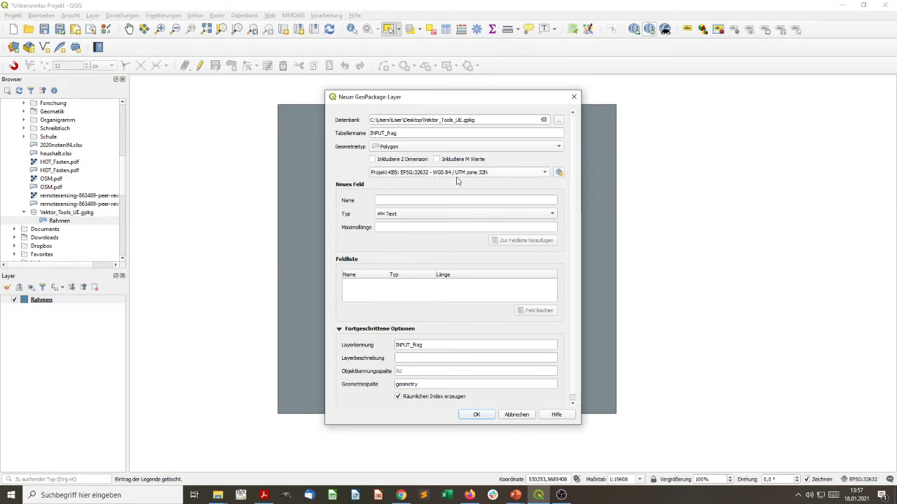
# - Add a text field named Nutzungsart to the new layer's field list
pyautogui.click(458, 201)
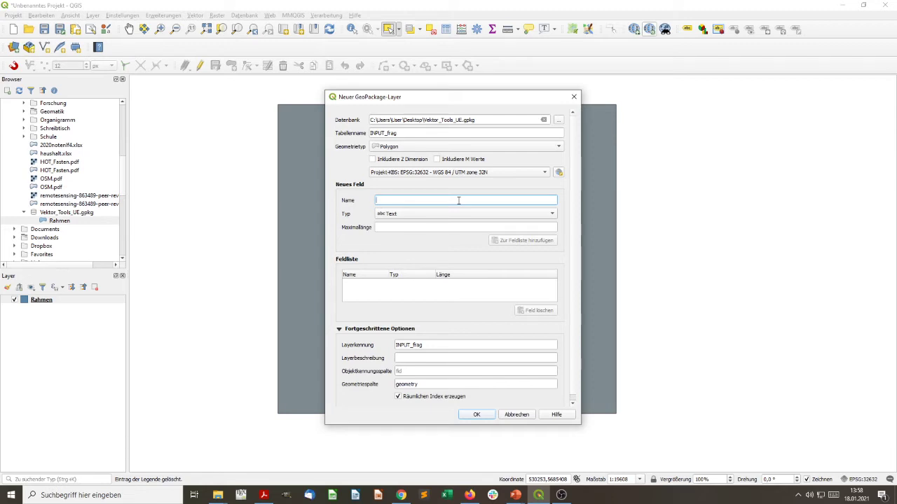
pyautogui.write('Nutzungsart')
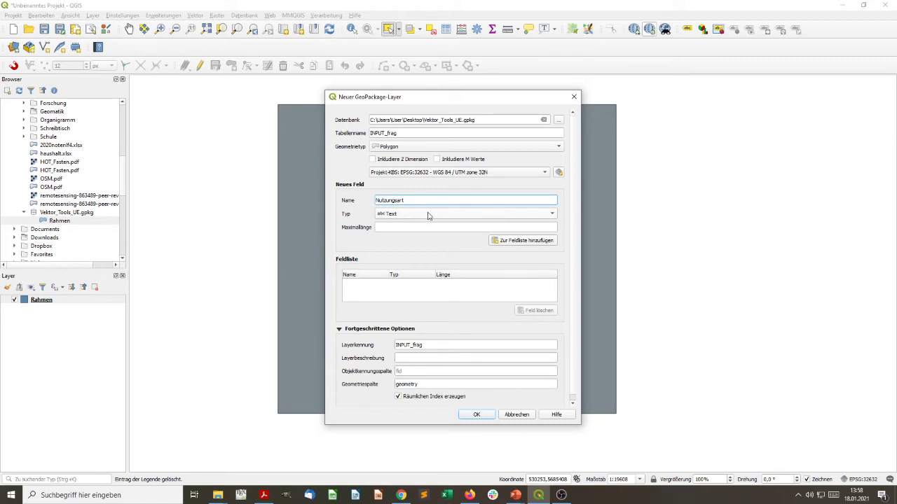
pyautogui.click(428, 214)
pyautogui.click(429, 215)
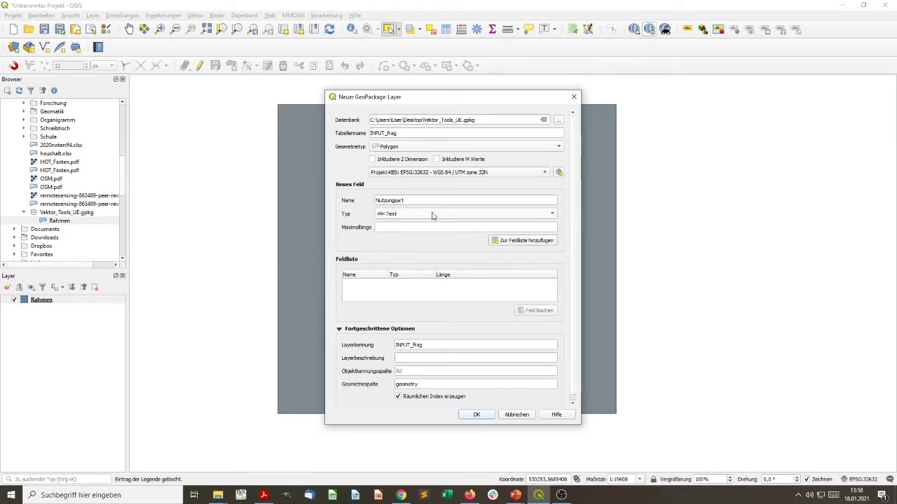
pyautogui.click(509, 241)
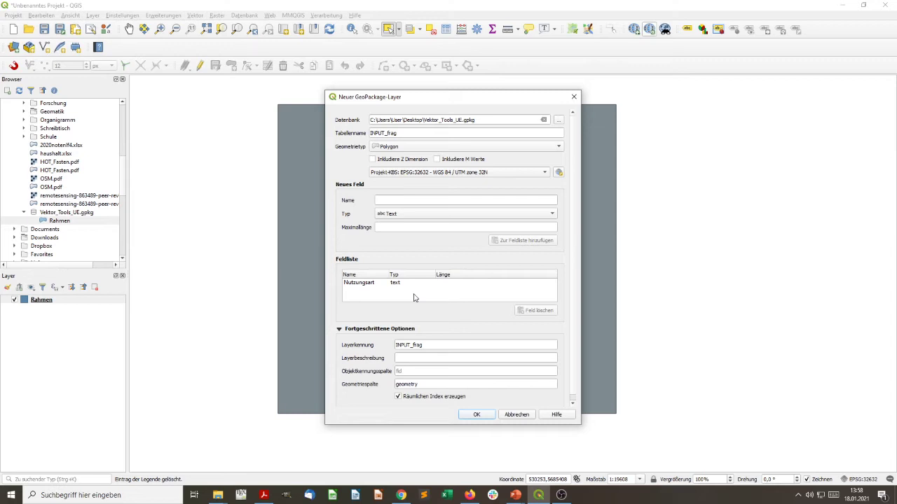
# - Add an integer field named Nutzungskennziffer to the new layer's field list
pyautogui.click(406, 200)
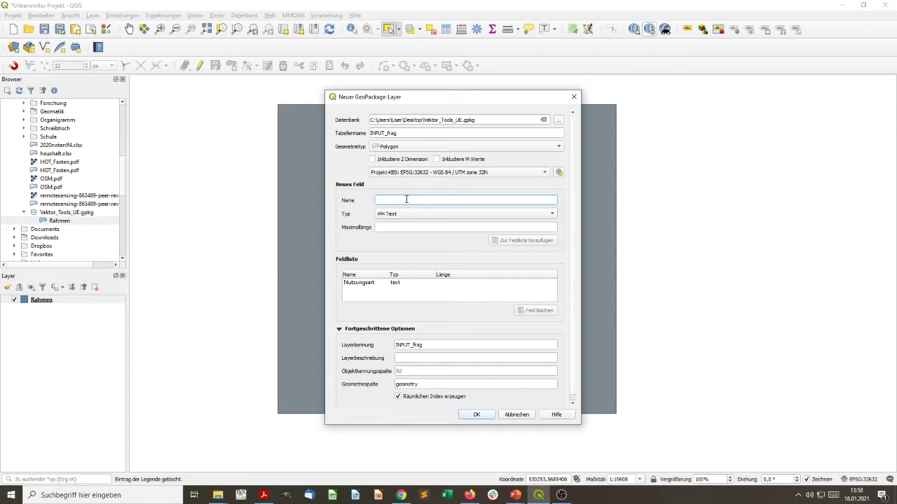
pyautogui.write('Nutzungskennziffer')
pyautogui.click(424, 216)
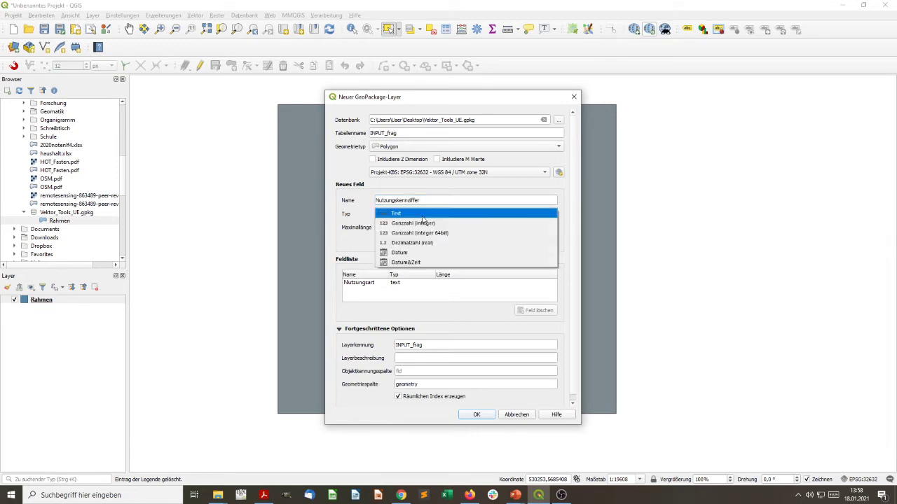
pyautogui.click(425, 224)
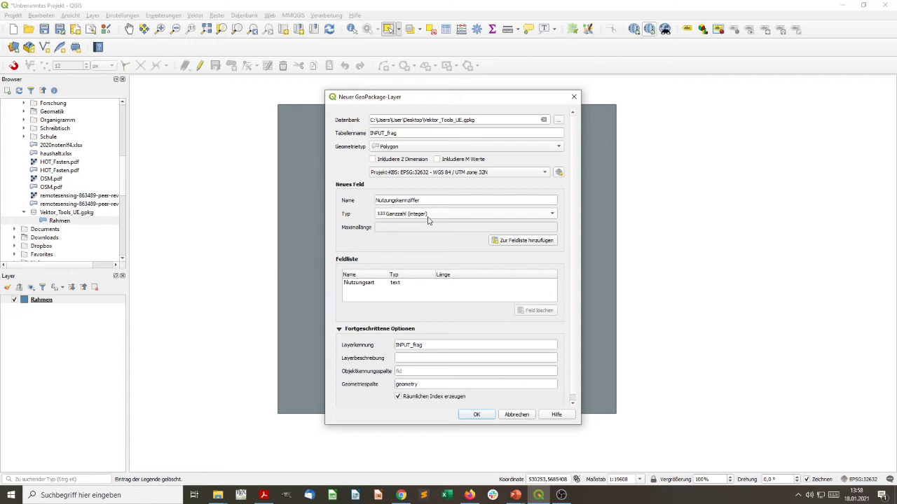
pyautogui.click(540, 244)
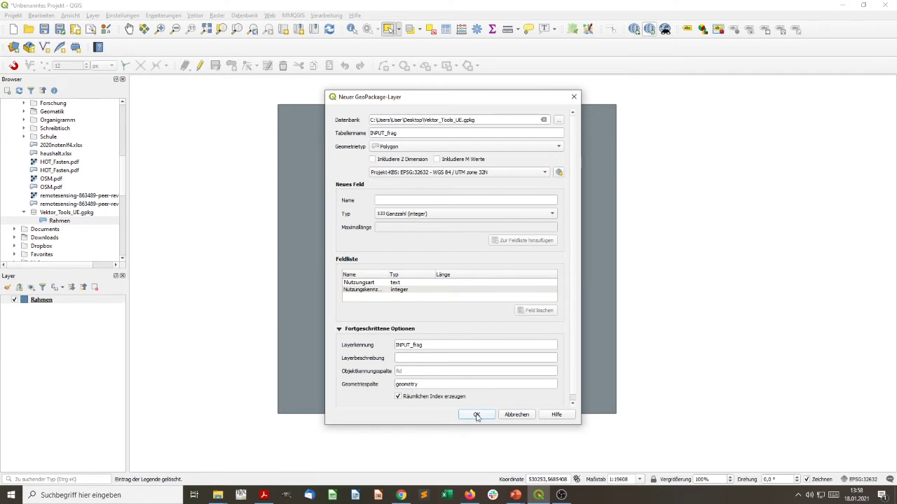
# - Enter the layer description "Vorlage für Vektoru_UE" and create INPUT_frag as an additional layer in the existing GeoPackage without overwriting it
pyautogui.click(420, 358)
pyautogui.write('Vorlage für V')
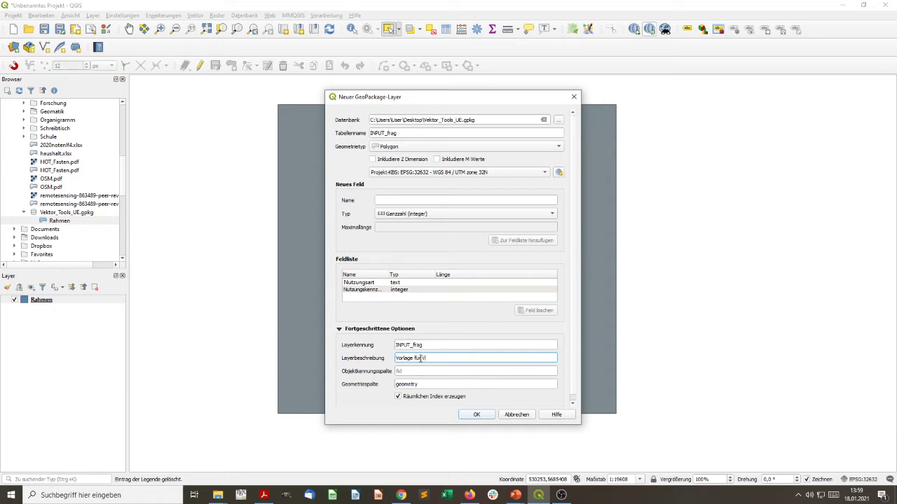
pyautogui.write('ektoru_UE')
pyautogui.click(476, 414)
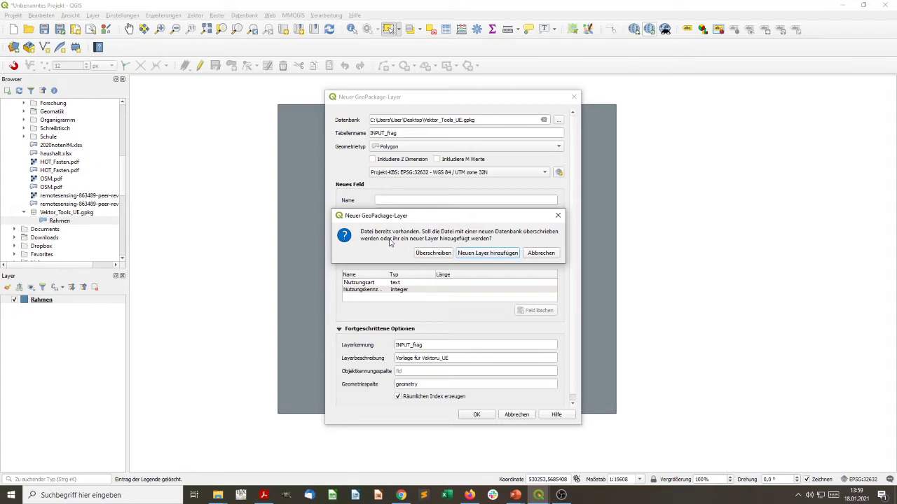
pyautogui.click(479, 254)
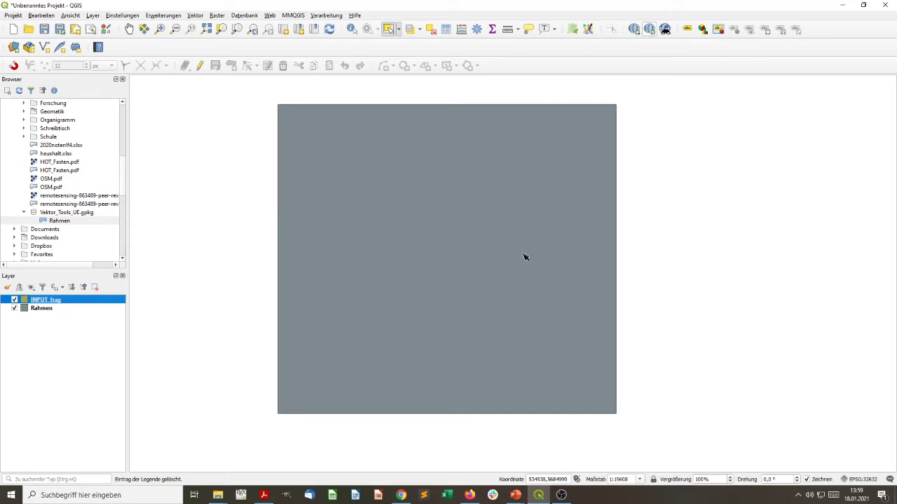
# - Put the INPUT_frag layer into editing mode and turn on snapping
pyautogui.click(37, 310)
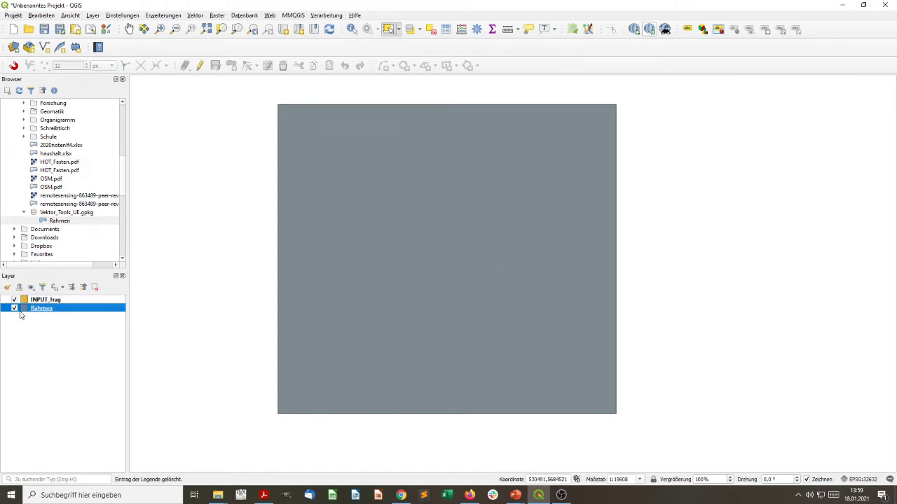
pyautogui.click(47, 306)
pyautogui.click(34, 311)
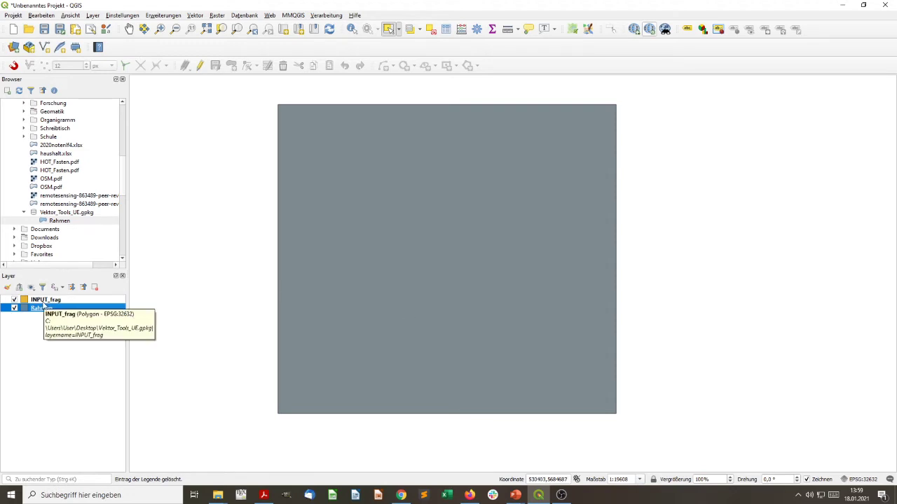
pyautogui.click(43, 302)
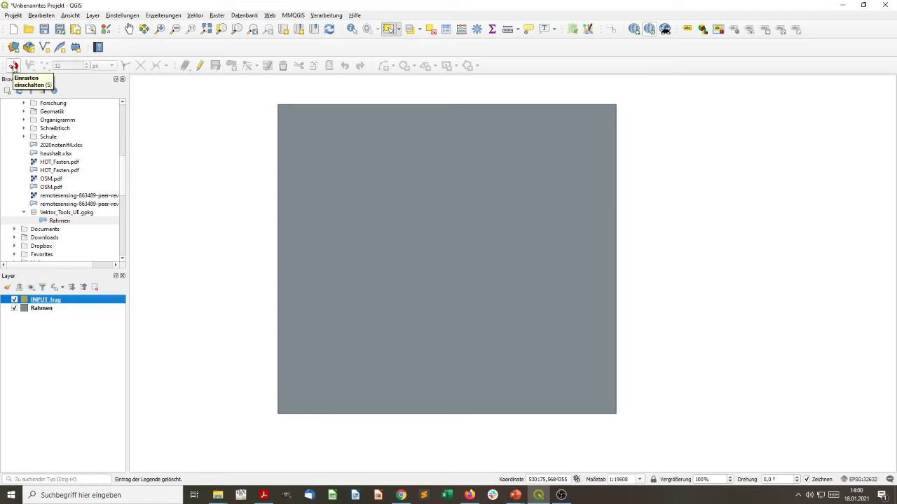
pyautogui.click(200, 66)
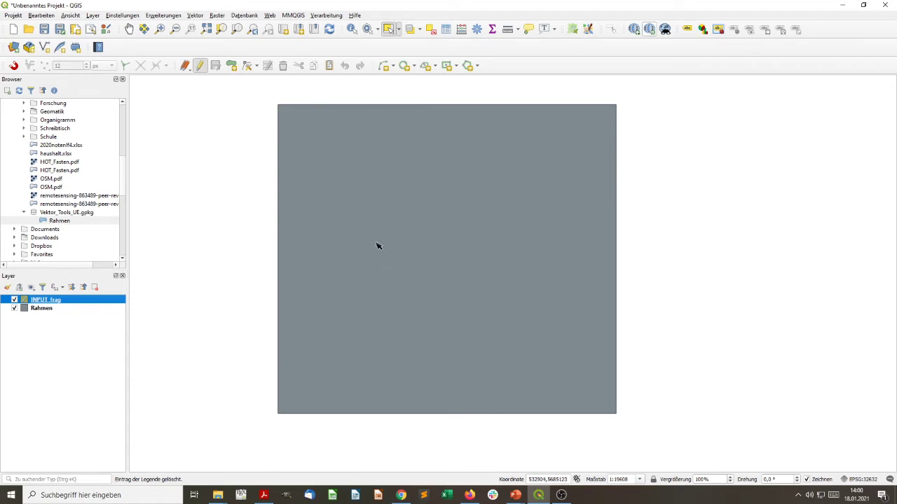
pyautogui.click(15, 67)
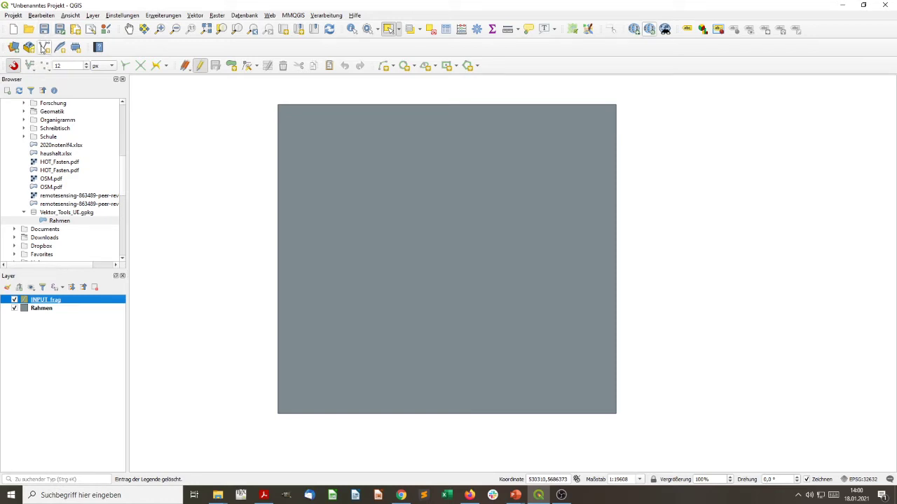
pyautogui.click(32, 67)
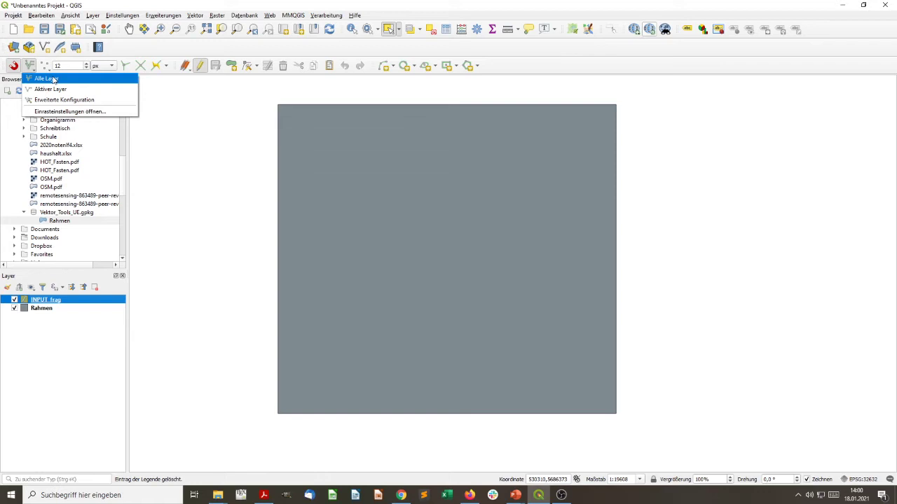
pyautogui.click(71, 112)
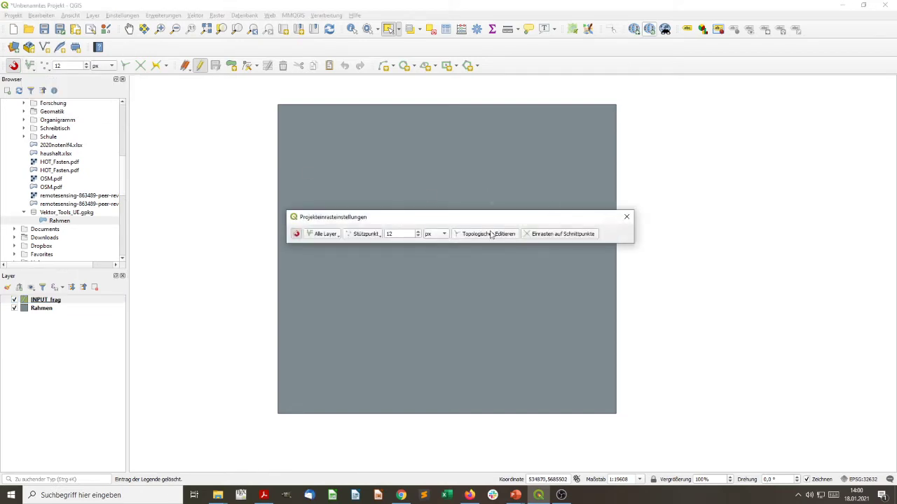
pyautogui.click(626, 218)
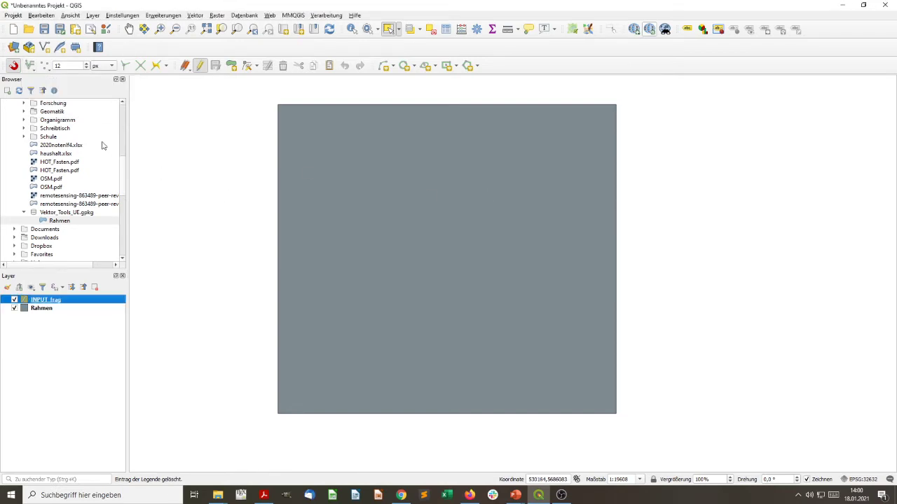
# - Switch the snapping mode to advanced configuration for layer-specific snapping settings
pyautogui.click(31, 66)
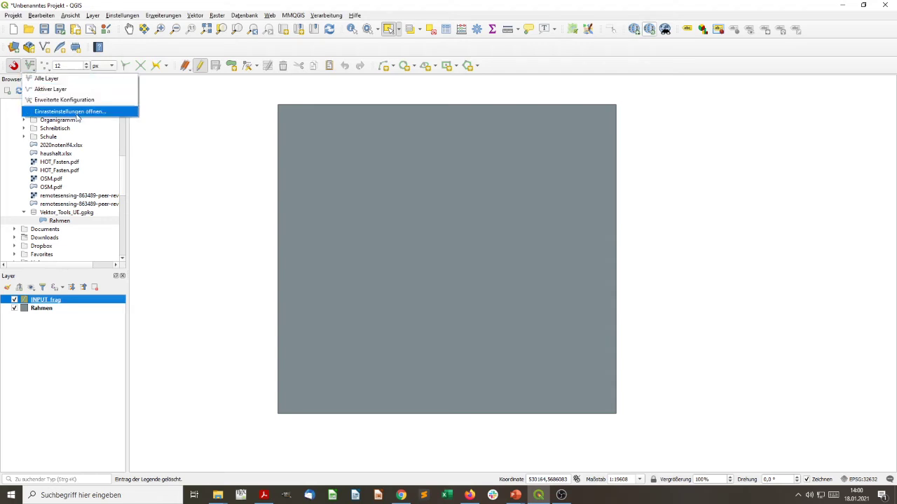
pyautogui.click(80, 100)
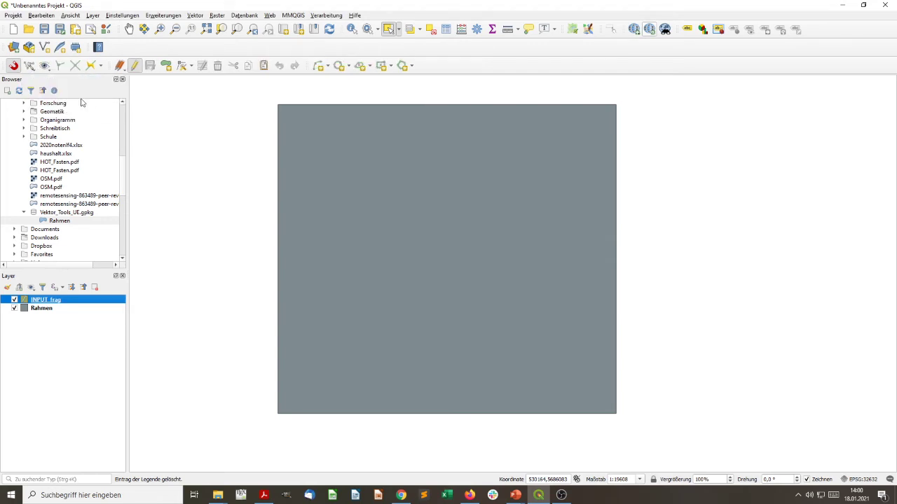
pyautogui.click(49, 69)
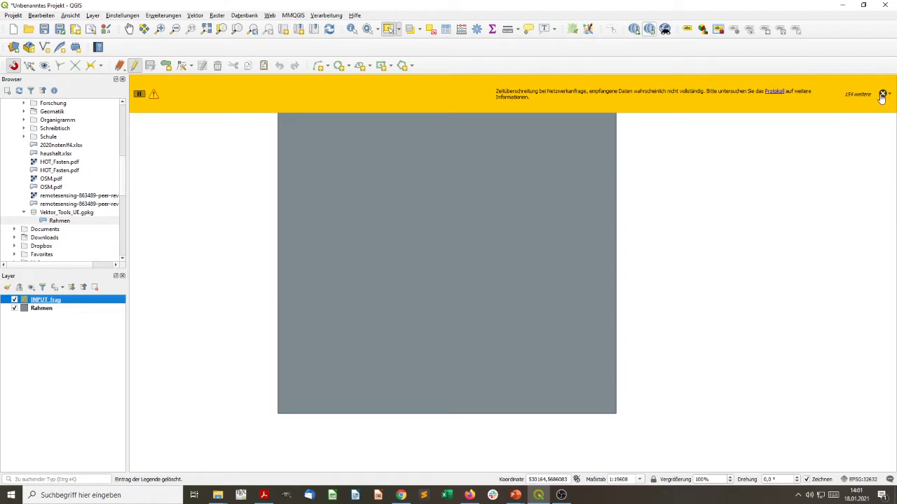
# - Dismiss all network timeout warnings above the map canvas
pyautogui.click(882, 95)
pyautogui.click(882, 95)
pyautogui.click(882, 96)
pyautogui.click(882, 96)
pyautogui.click(882, 95)
pyautogui.click(882, 96)
pyautogui.click(882, 96)
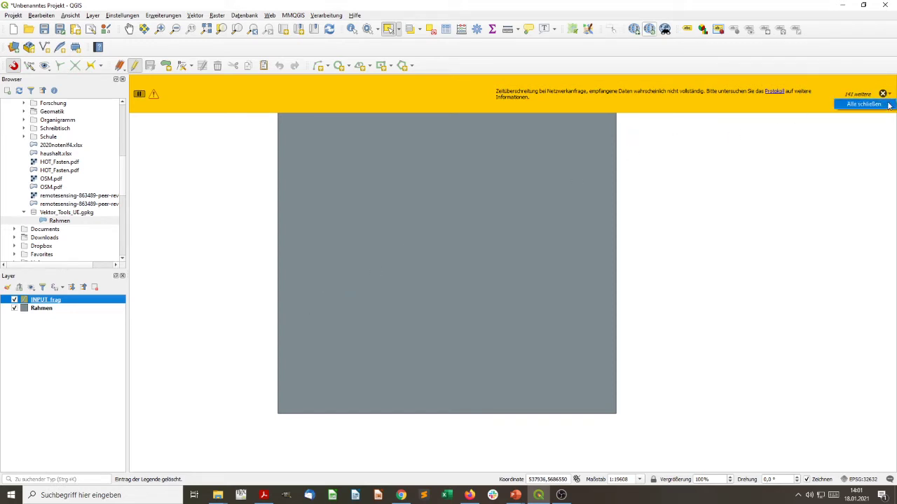
pyautogui.click(883, 97)
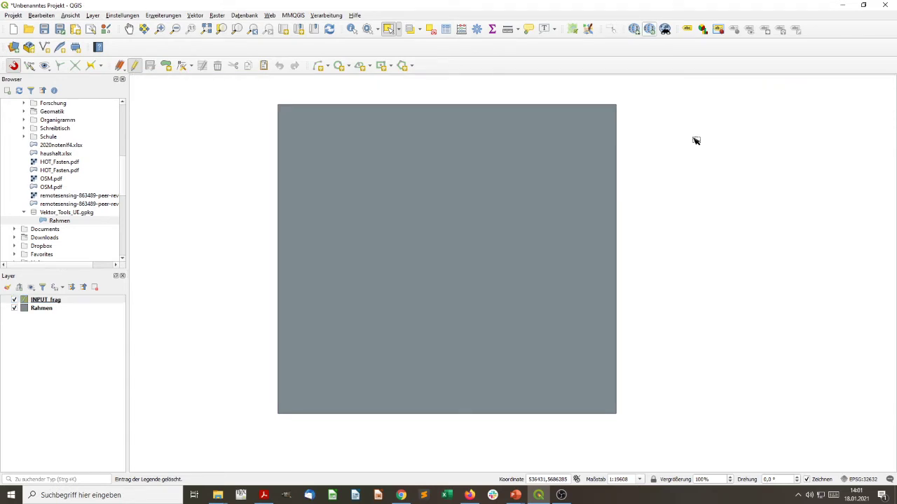
# - Try enabling snapping for the INPUT_frag layer in the layer-specific snapping configuration
pyautogui.click(33, 67)
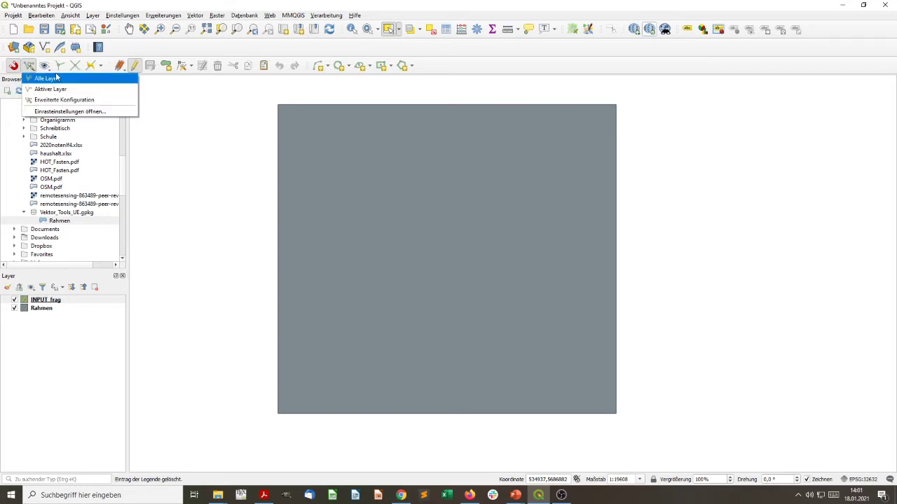
pyautogui.click(49, 68)
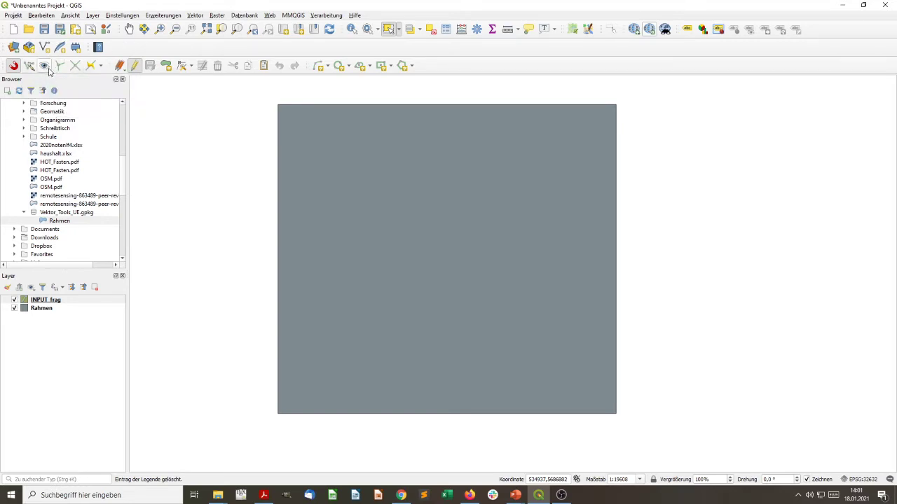
pyautogui.click(49, 69)
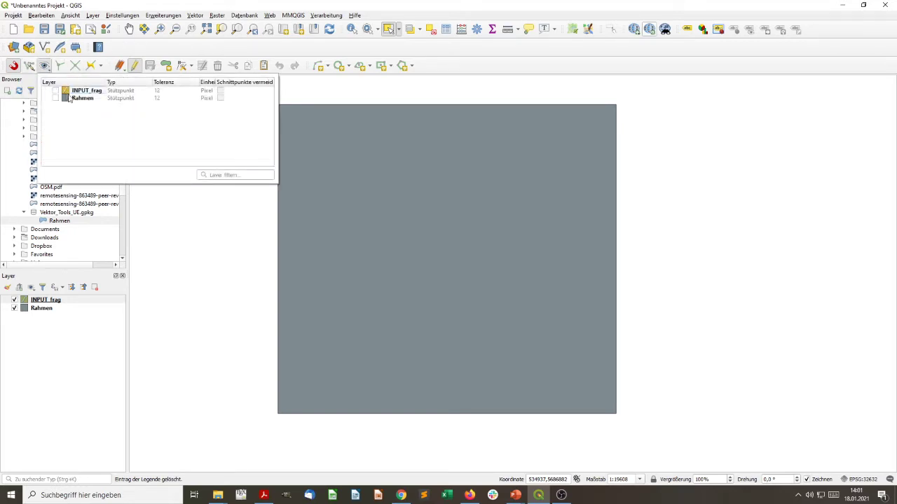
pyautogui.click(55, 90)
pyautogui.click(182, 217)
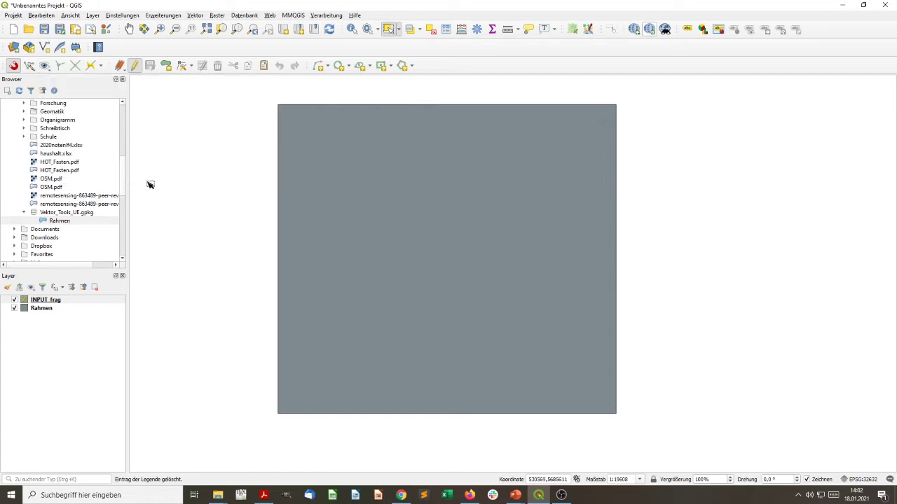
# - Enable topological editing and set snapping to all layers on vertices and segments
pyautogui.click(60, 66)
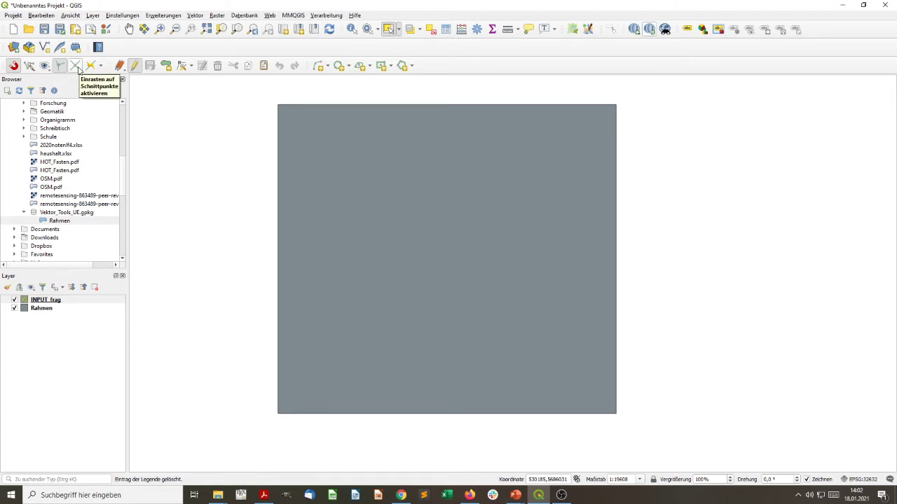
pyautogui.click(31, 68)
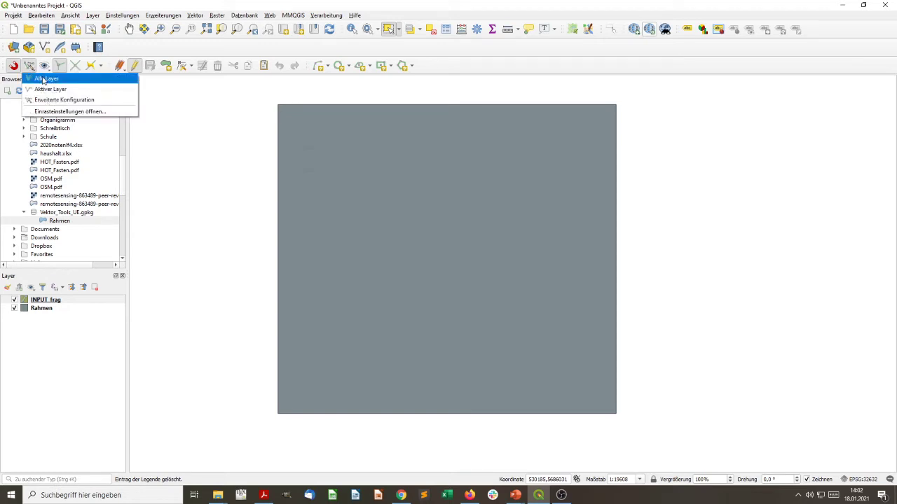
pyautogui.click(43, 79)
pyautogui.click(46, 66)
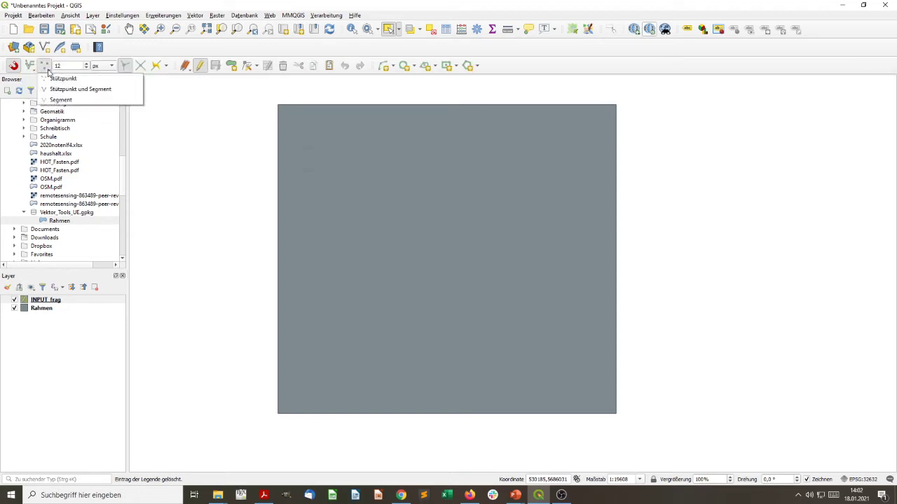
pyautogui.click(67, 89)
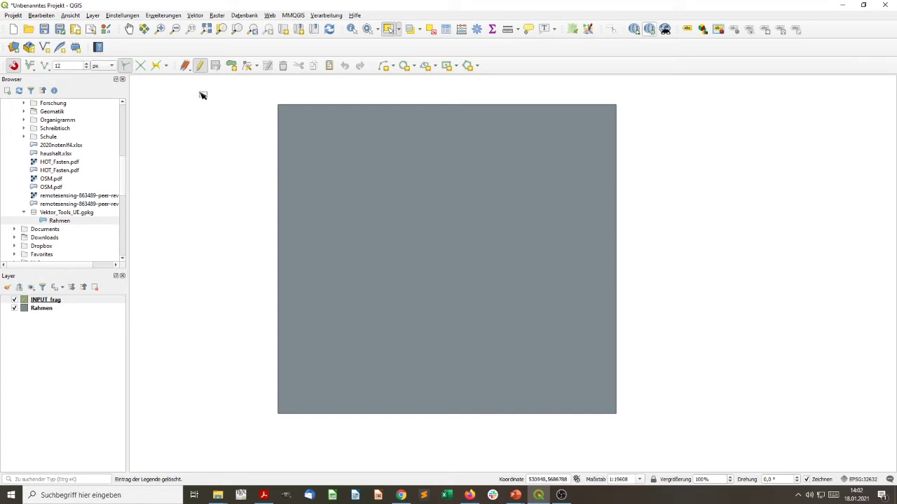
# - Digitize a curved wedge-shaped INPUT_frag polygon from the west edge of the Rahmen square to its southwest corner, snapping to the frame
pyautogui.click(231, 65)
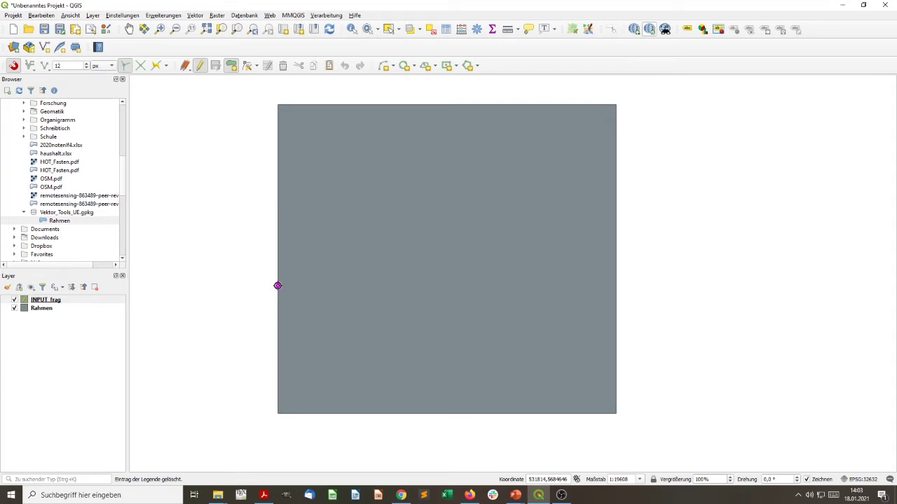
pyautogui.click(295, 325)
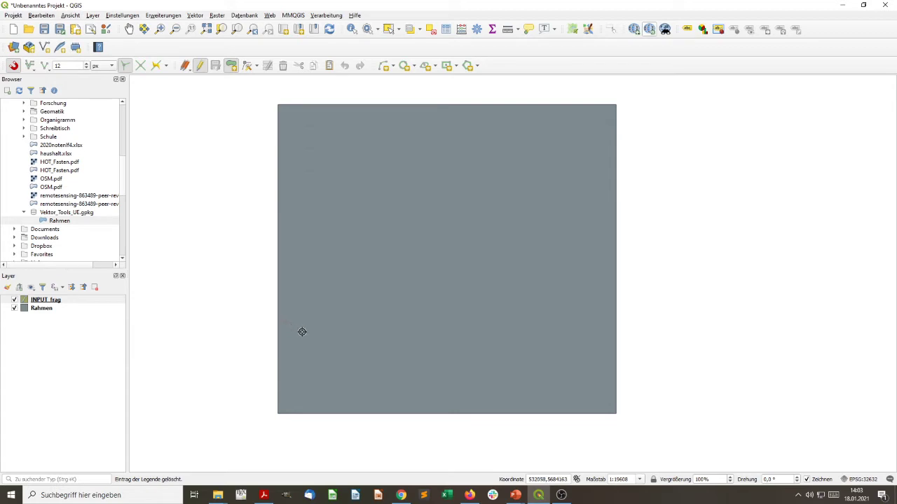
pyautogui.click(329, 380)
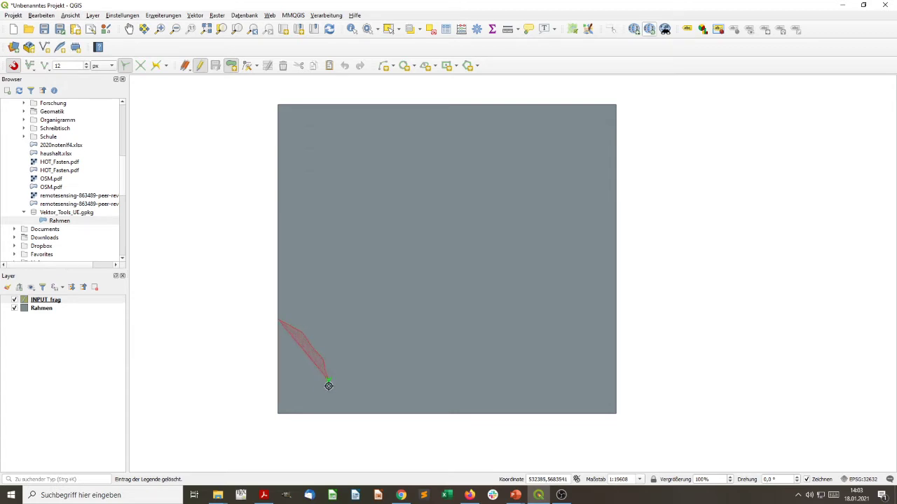
pyautogui.click(278, 412)
pyautogui.rightClick(279, 413)
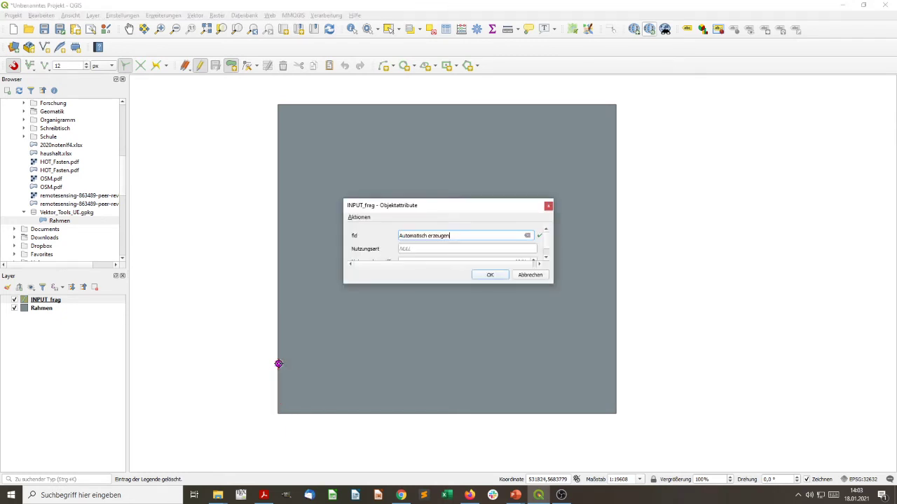
# - Set the new polygon's Nutzungsart to "Wald" and its Nutzungskennziffer to 1, and save the feature attributes
pyautogui.moveTo(415, 283); pyautogui.dragTo(414, 316)
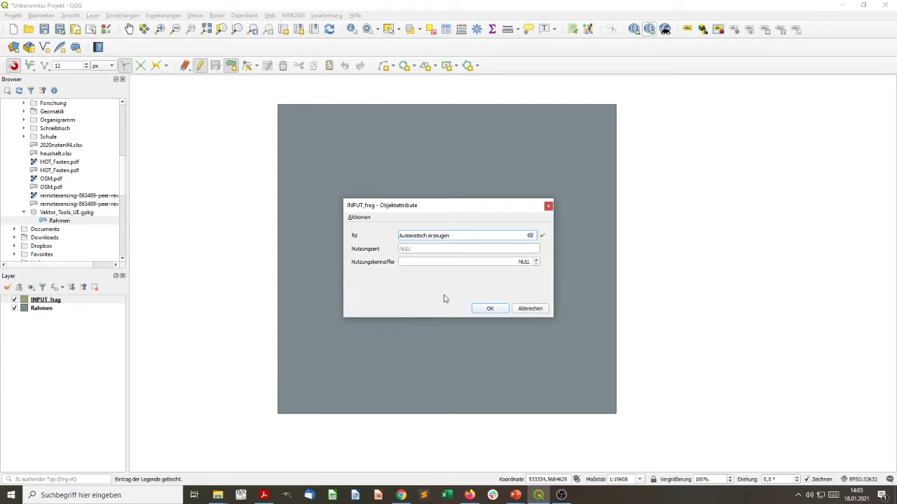
pyautogui.click(459, 246)
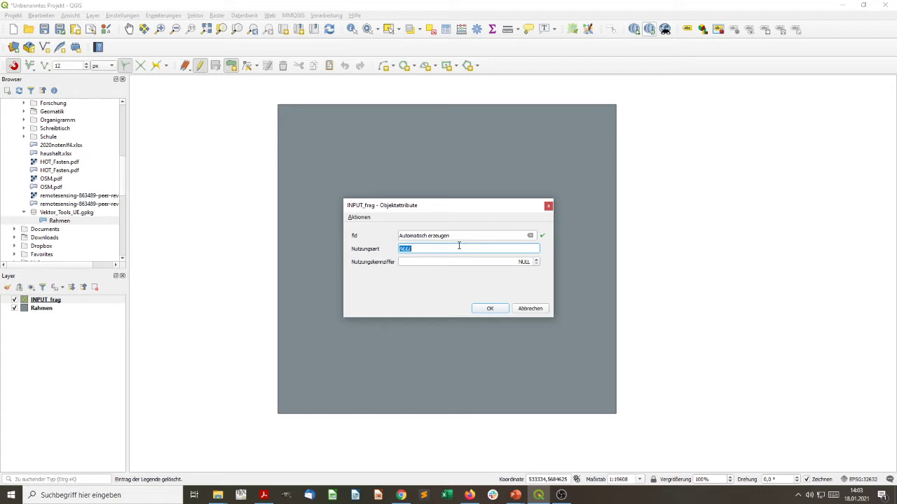
pyautogui.write('Wald')
pyautogui.click(467, 262)
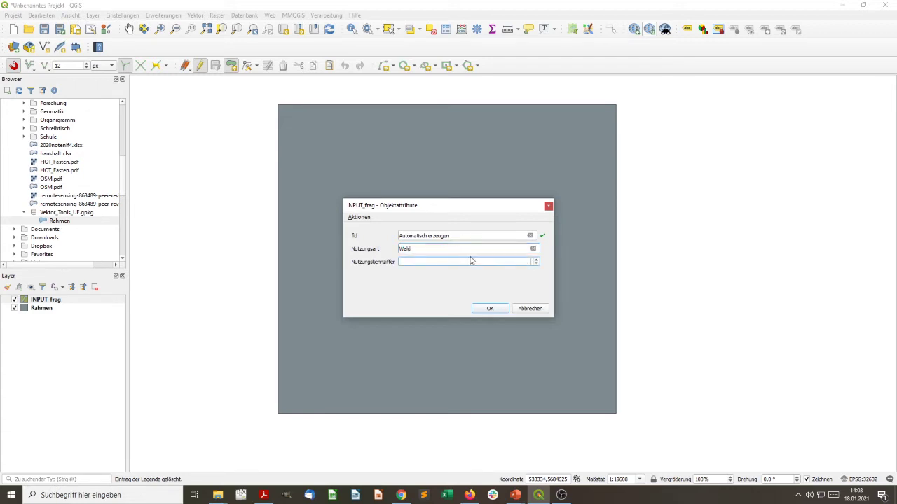
pyautogui.click(537, 260)
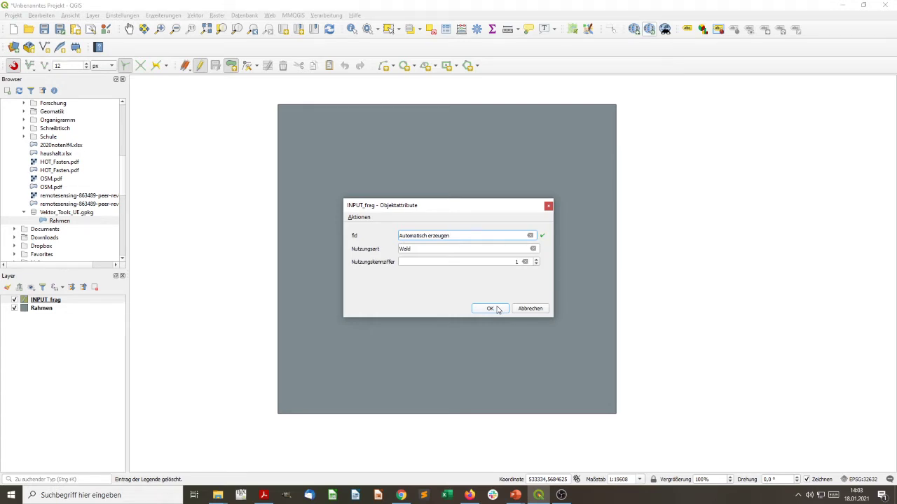
pyautogui.click(497, 309)
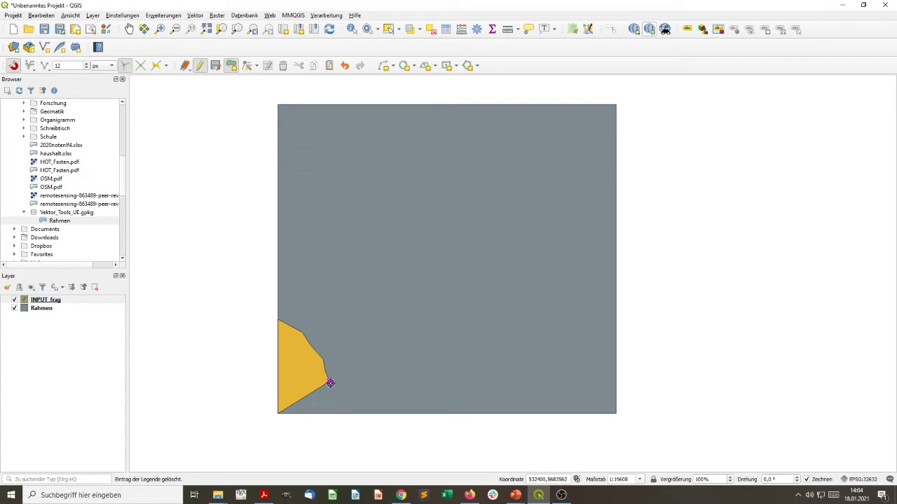
# - Digitize a second INPUT_frag polygon adjoining the first one, snapped to its vertices, the frame's south edge and the southwest corner
pyautogui.click(330, 383)
pyautogui.click(344, 414)
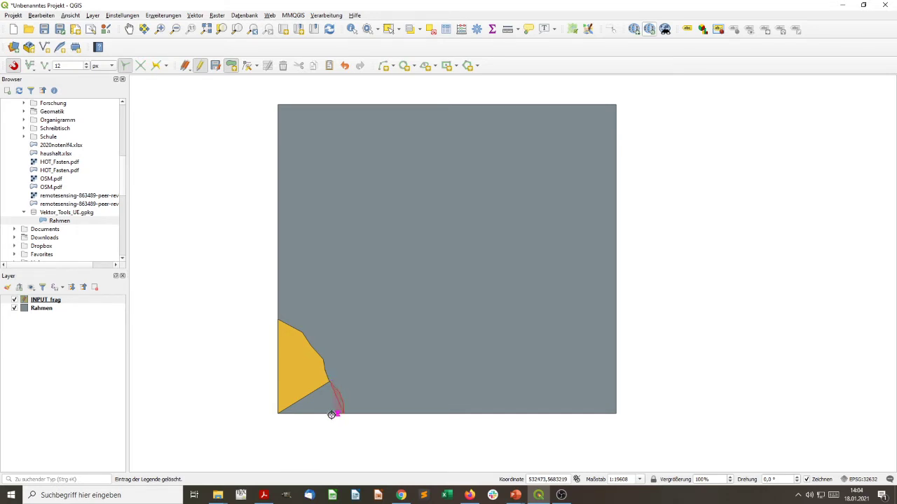
pyautogui.click(278, 415)
pyautogui.rightClick(279, 415)
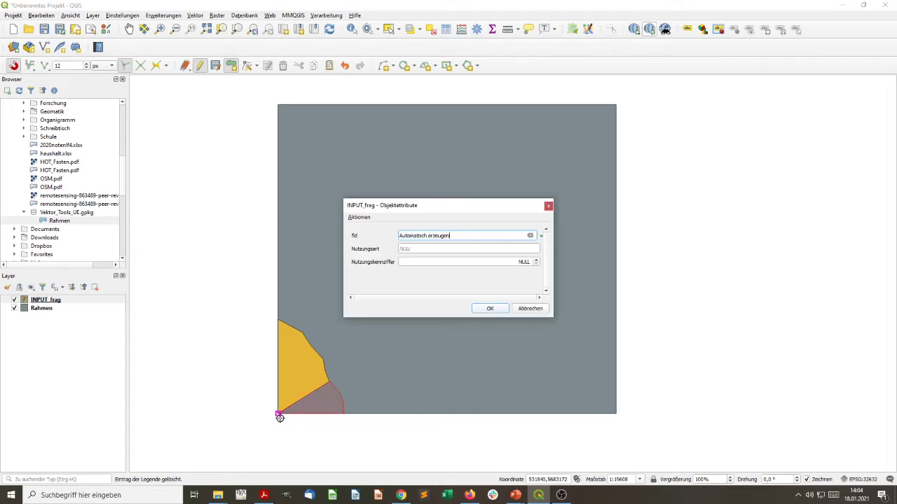
# - Give the second polygon the Nutzungsart "Wald" and the Nutzungskennziffer 1, and save its attributes
pyautogui.click(490, 251)
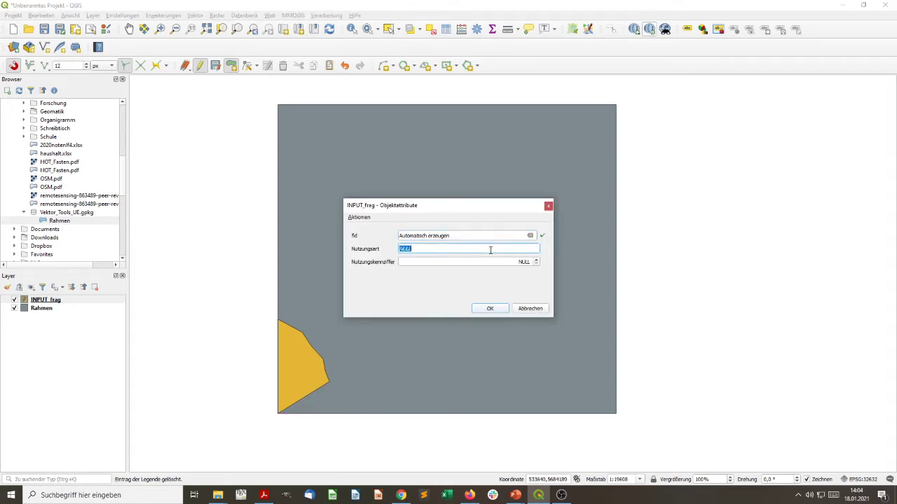
pyautogui.write('Wald')
pyautogui.press('Tab')
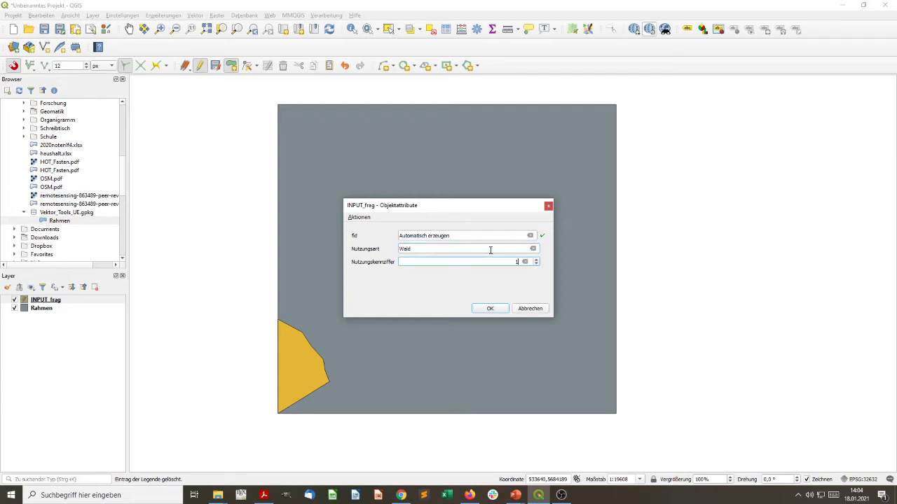
pyautogui.click(495, 309)
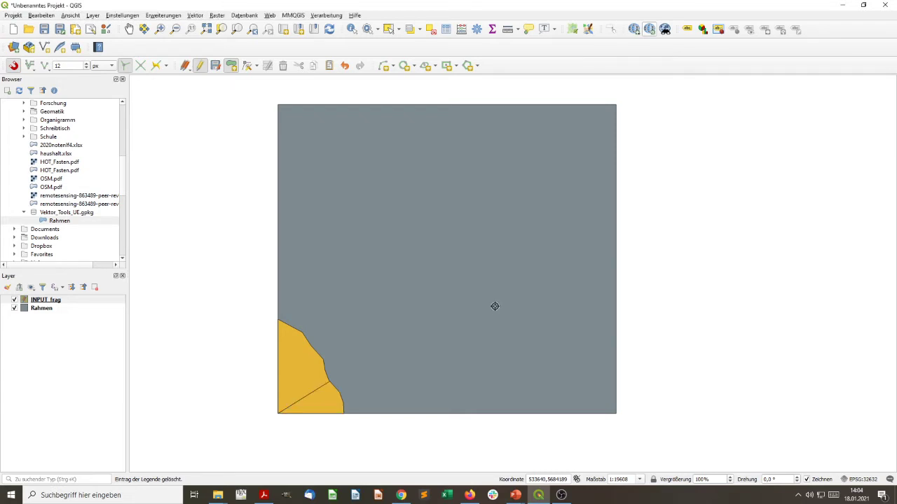
# - Examine the shared boundary of the two Wald polygons up close at the frame's southwest corner
pyautogui.scroll(2, 288, 406)
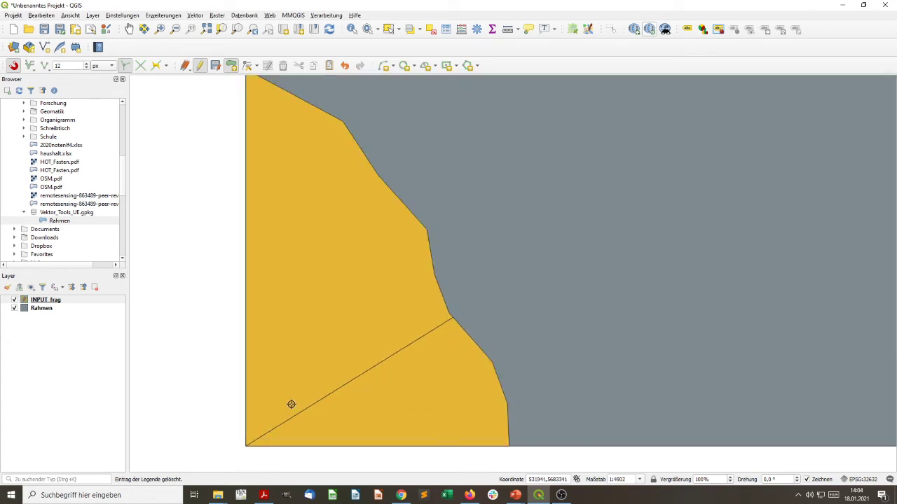
pyautogui.click(126, 67)
pyautogui.click(247, 444)
pyautogui.rightClick(282, 442)
pyautogui.scroll(-1, 374, 198)
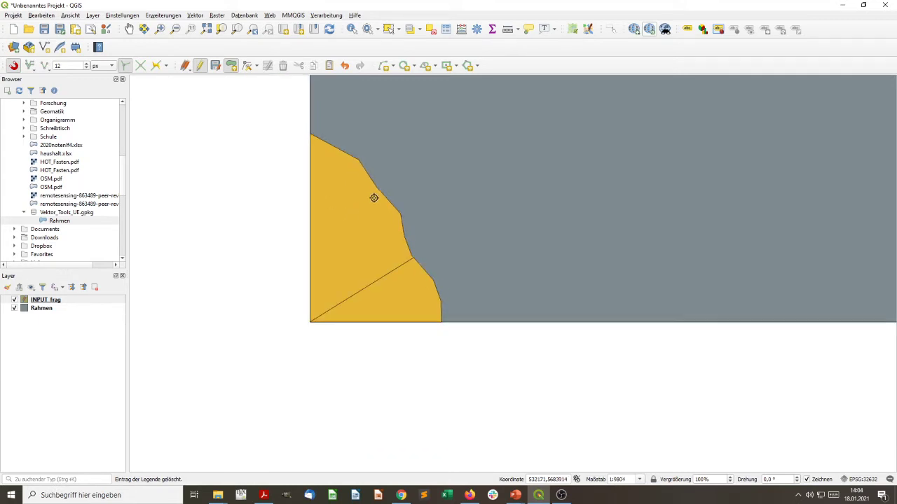
pyautogui.scroll(-1, 546, 202)
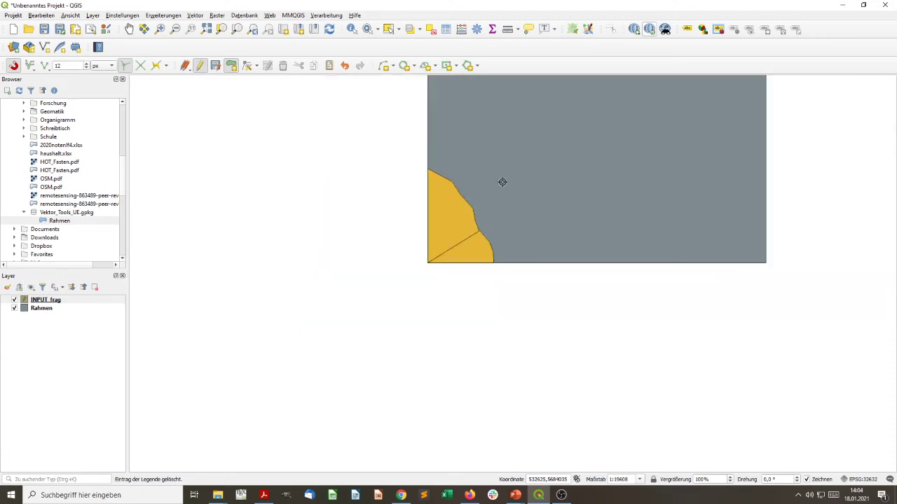
pyautogui.scroll(-1, 567, 117)
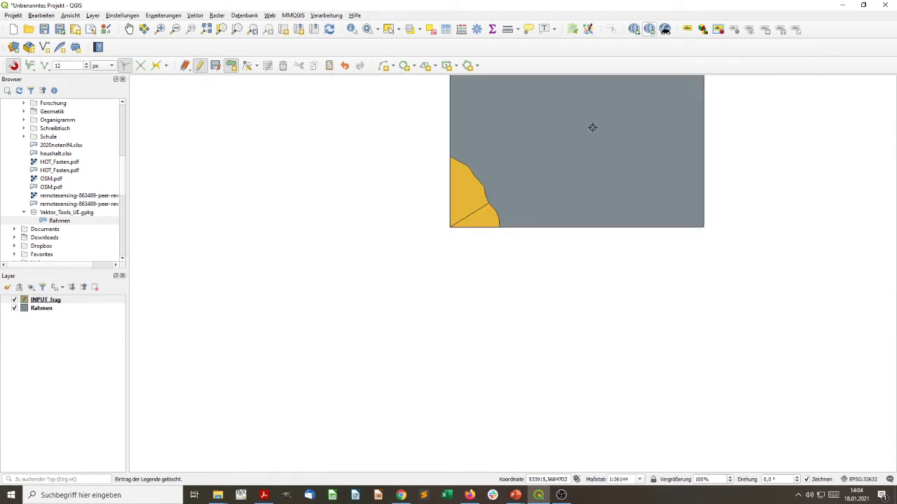
pyautogui.moveTo(592, 129); pyautogui.dragTo(399, 302)
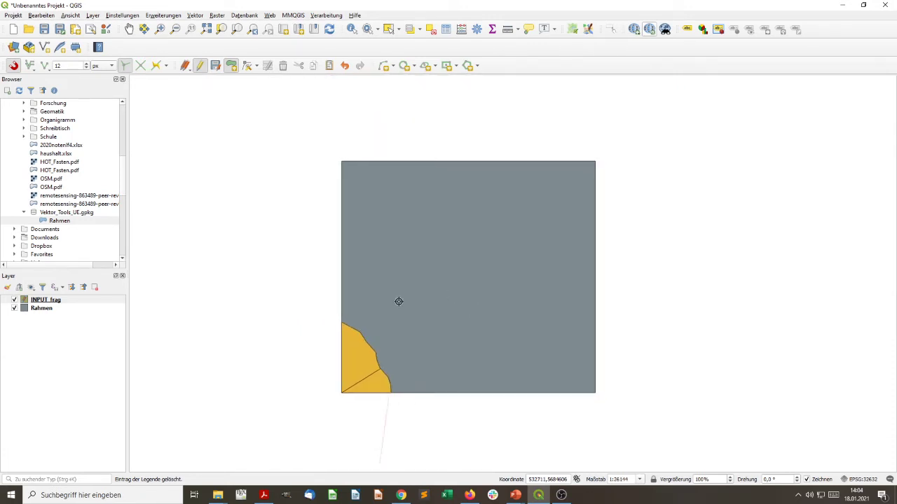
pyautogui.scroll(2, 399, 302)
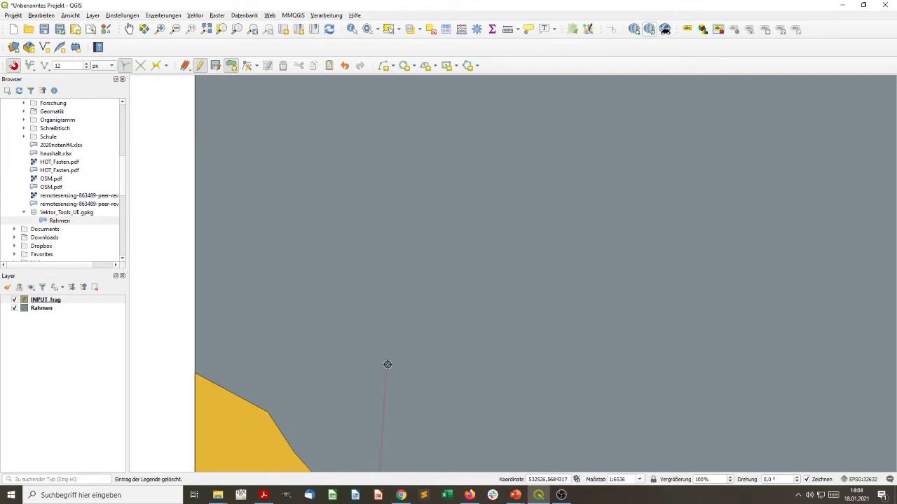
pyautogui.press('F1')
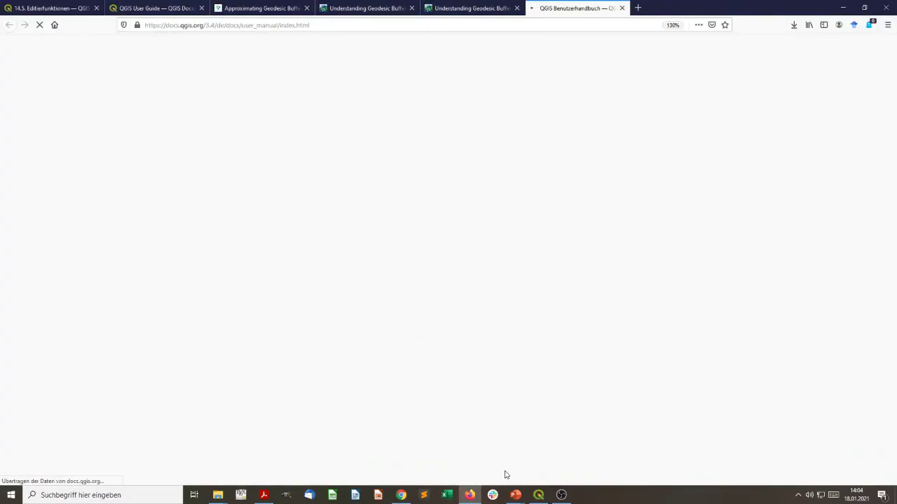
pyautogui.click(538, 495)
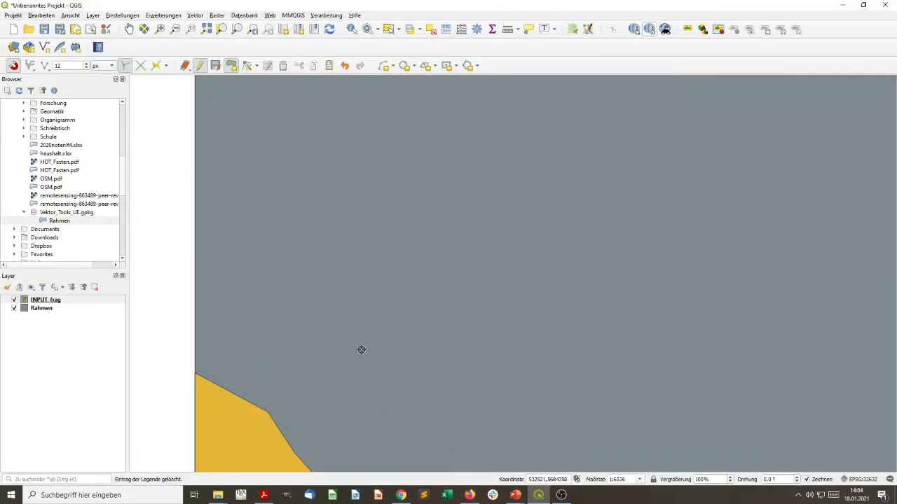
pyautogui.scroll(-2, 334, 406)
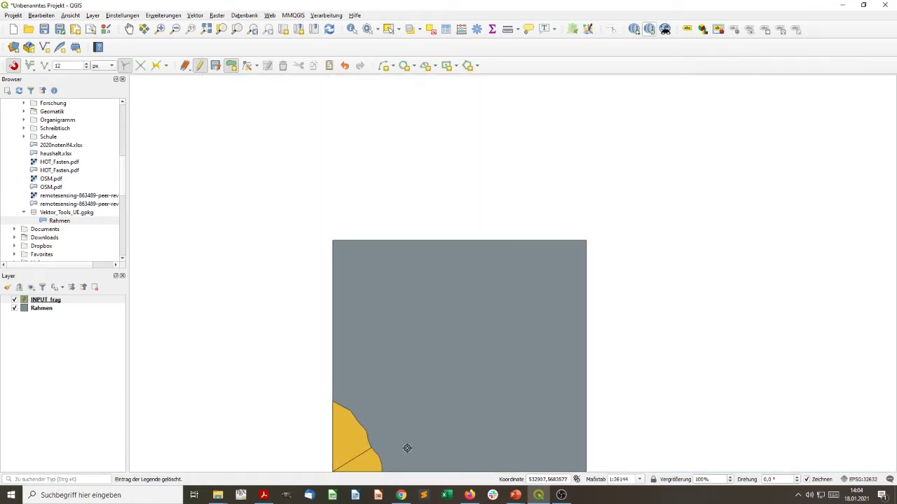
pyautogui.moveTo(407, 445); pyautogui.dragTo(338, 365)
pyautogui.scroll(1, 338, 365)
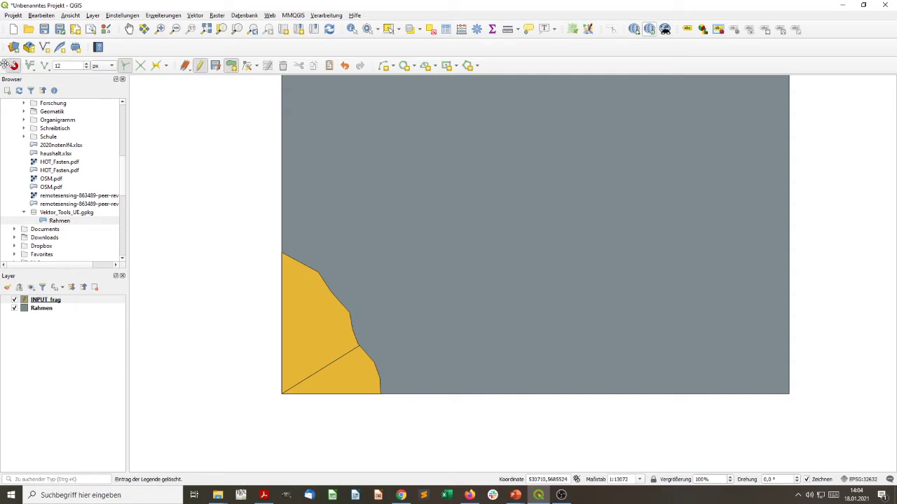
# - Move the snapping, digitizing and shape digitizing toolbars up into the second toolbar row to enlarge the map area
pyautogui.moveTo(6, 64); pyautogui.dragTo(112, 47)
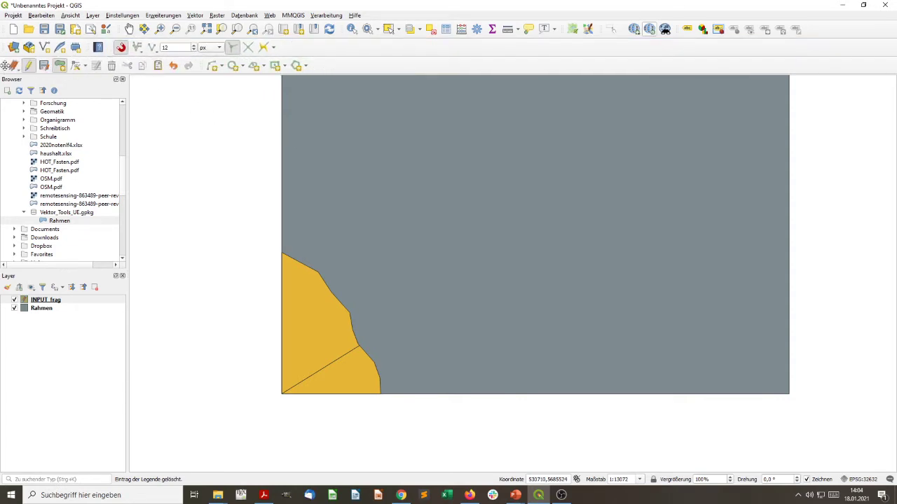
pyautogui.moveTo(5, 65); pyautogui.dragTo(291, 50)
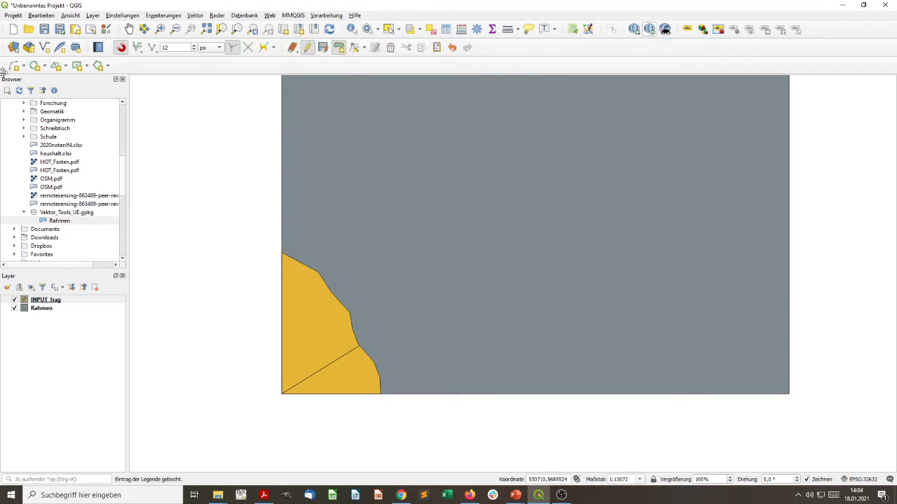
pyautogui.moveTo(6, 64); pyautogui.dragTo(487, 48)
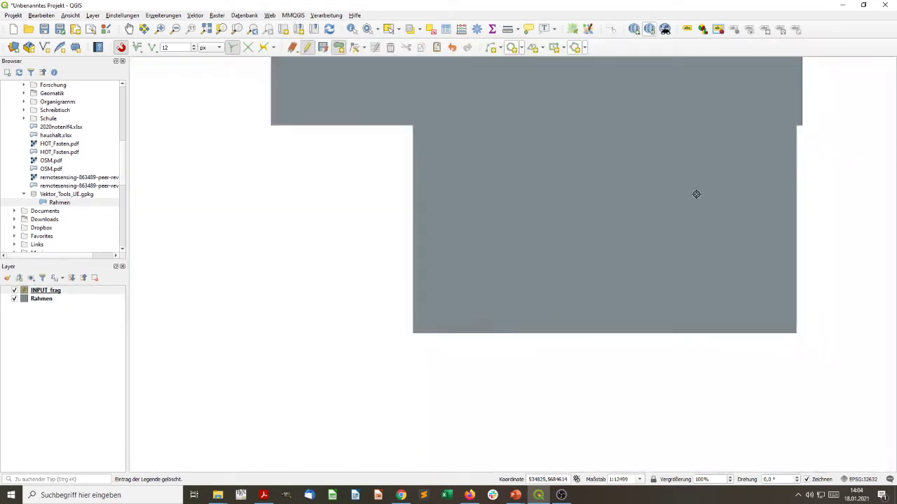
# - Fit the whole frame in the map view and set the map magnification to 125%
pyautogui.moveTo(611, 192); pyautogui.dragTo(558, 282)
pyautogui.scroll(-1, 517, 263)
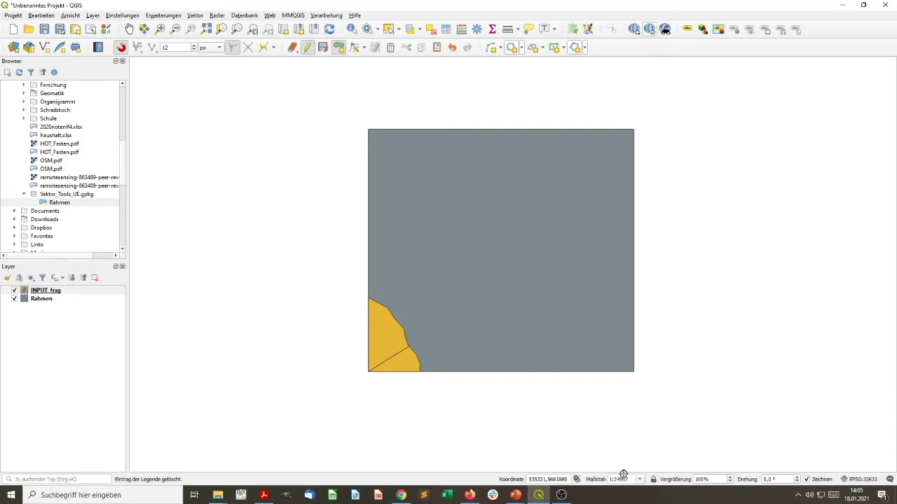
pyautogui.click(731, 479)
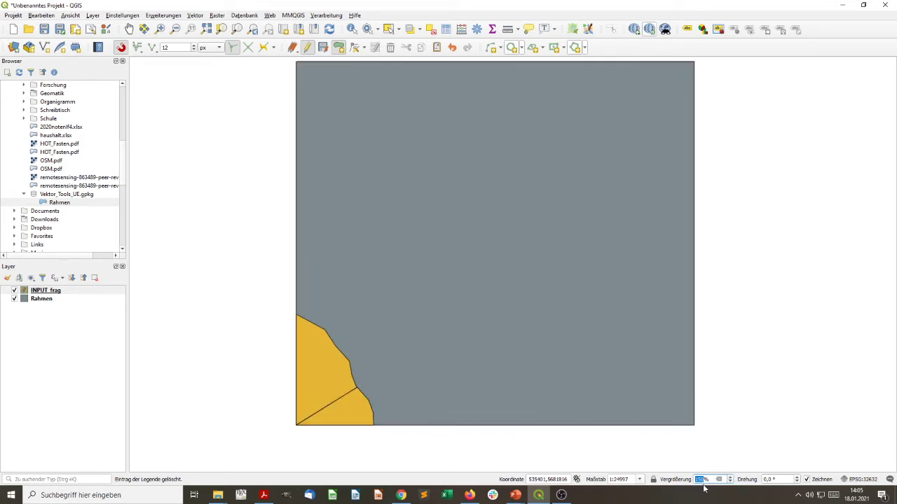
pyautogui.write('125')
pyautogui.press('Return')
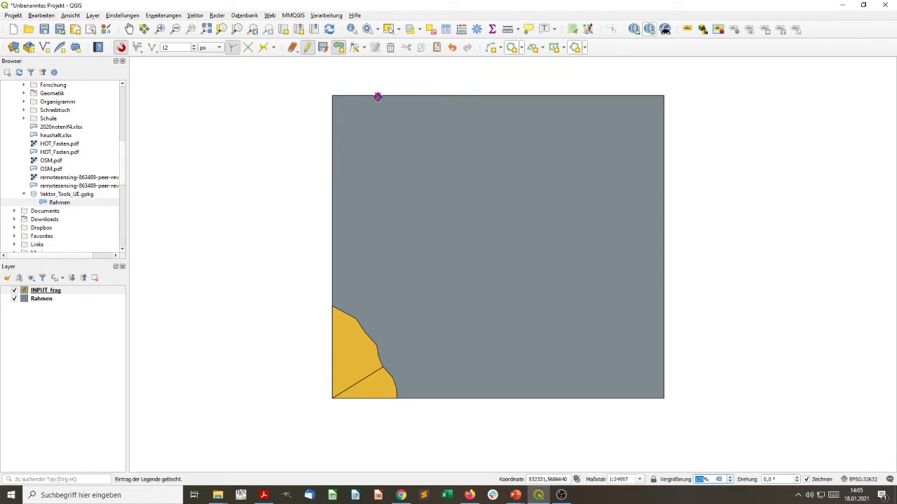
# - Digitize a third INPUT_frag polygon from the frame's north edge down to the upper Wald polygon, overlapping it and closing along the west edge at the northwest corner
pyautogui.click(378, 97)
pyautogui.click(403, 113)
pyautogui.click(417, 169)
pyautogui.click(439, 201)
pyautogui.click(460, 230)
pyautogui.click(468, 256)
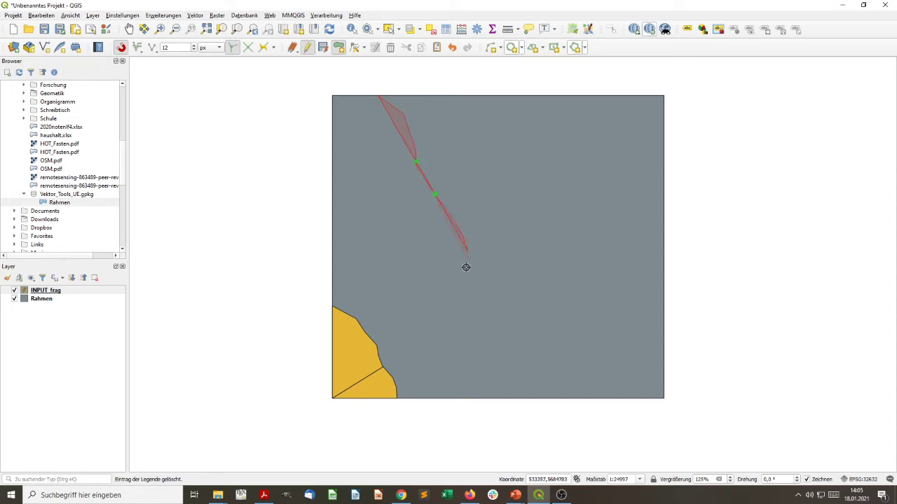
pyautogui.click(463, 281)
pyautogui.click(462, 295)
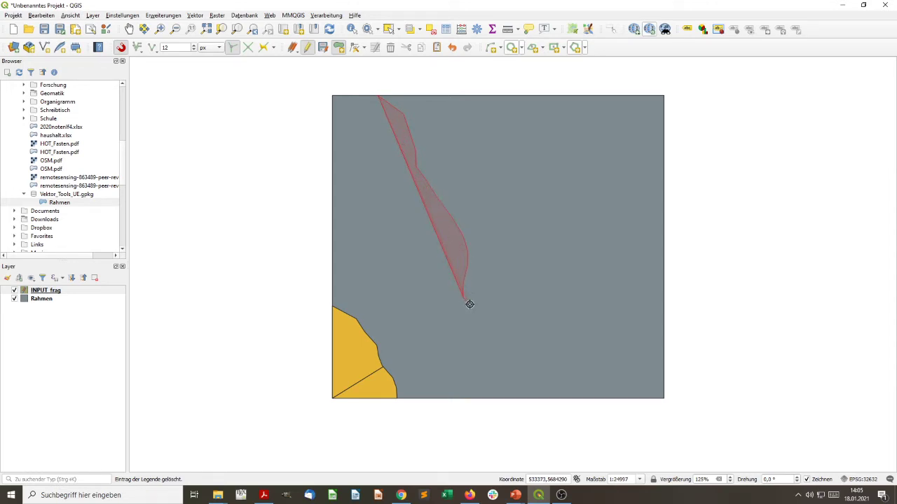
pyautogui.click(469, 304)
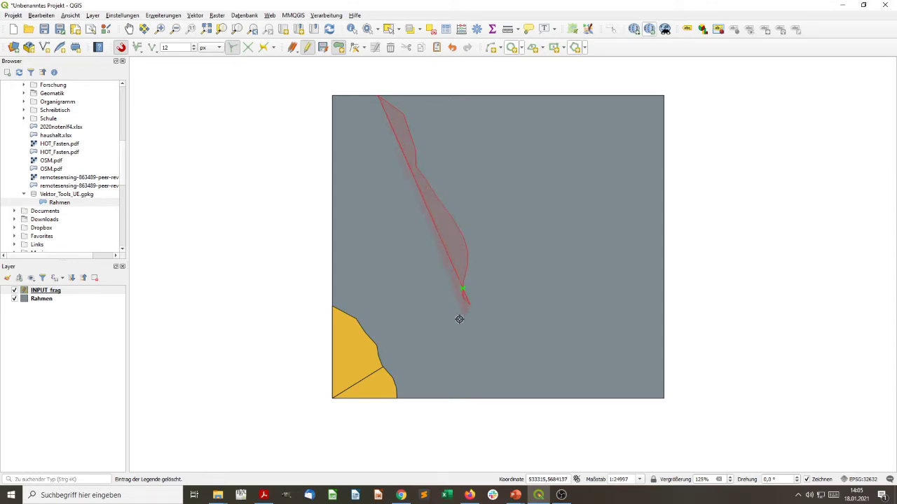
pyautogui.click(375, 348)
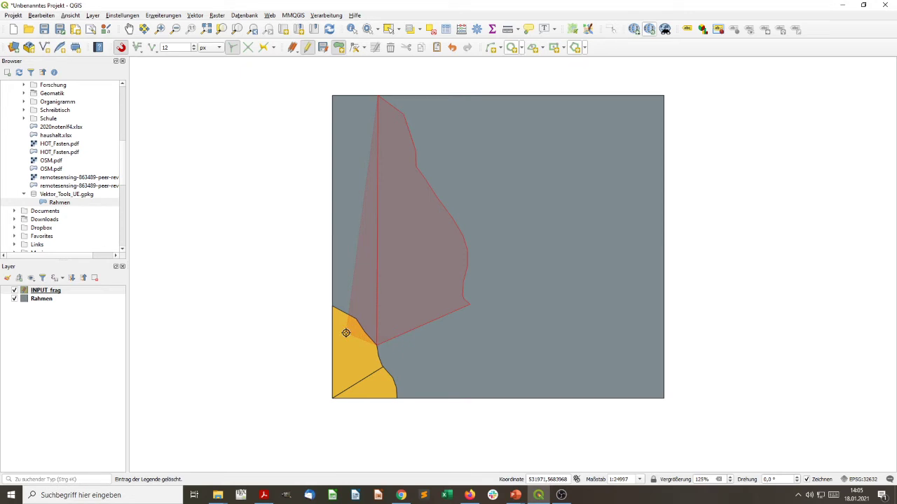
pyautogui.click(346, 333)
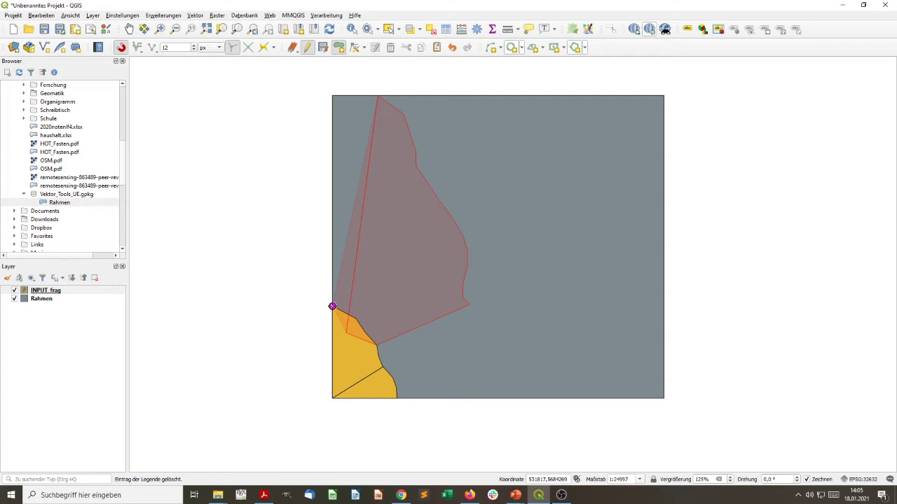
pyautogui.click(332, 306)
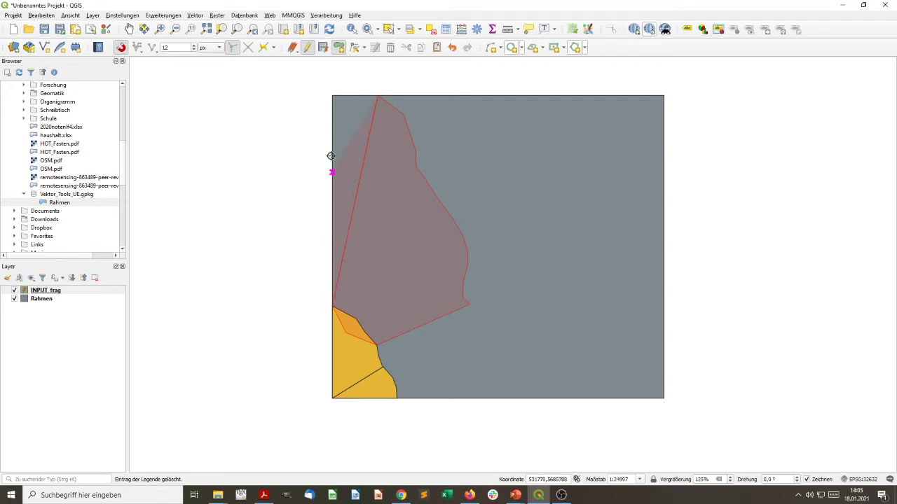
pyautogui.click(332, 96)
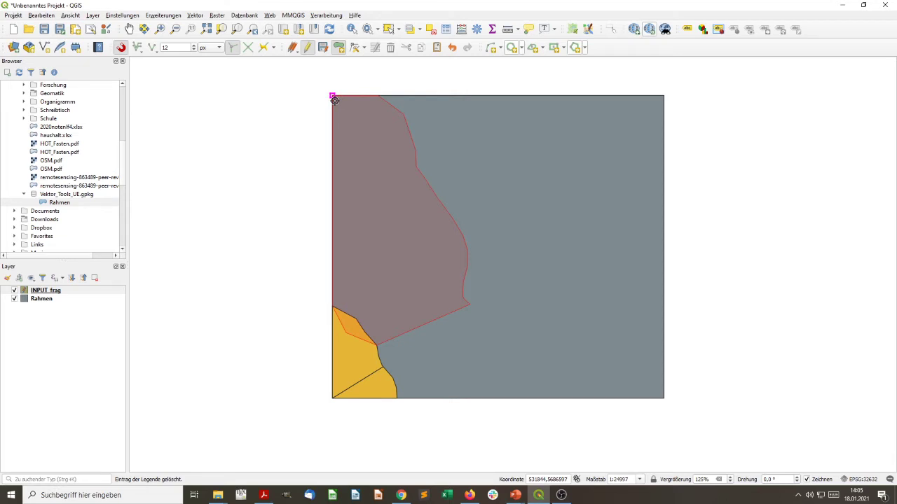
pyautogui.rightClick(334, 100)
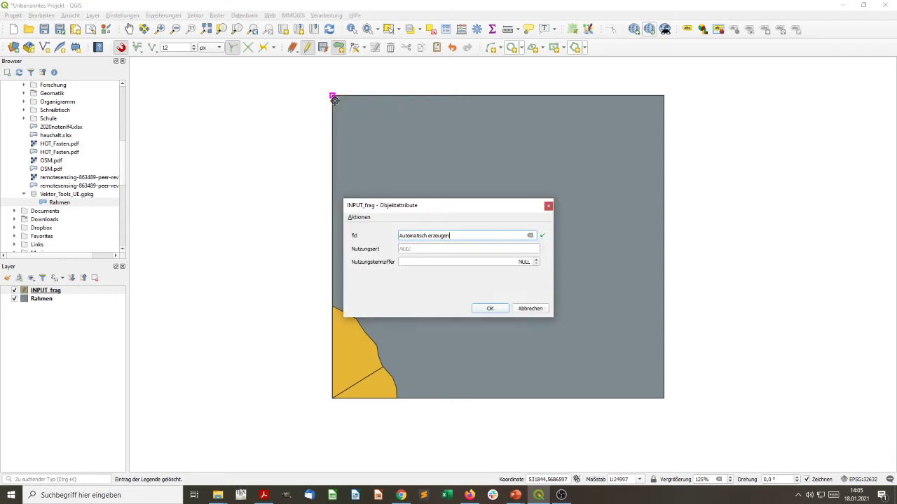
# - Give the third polygon the Nutzungsart "Fluss" and the Nutzungskennziffer 2, and save its attributes
pyautogui.click(506, 250)
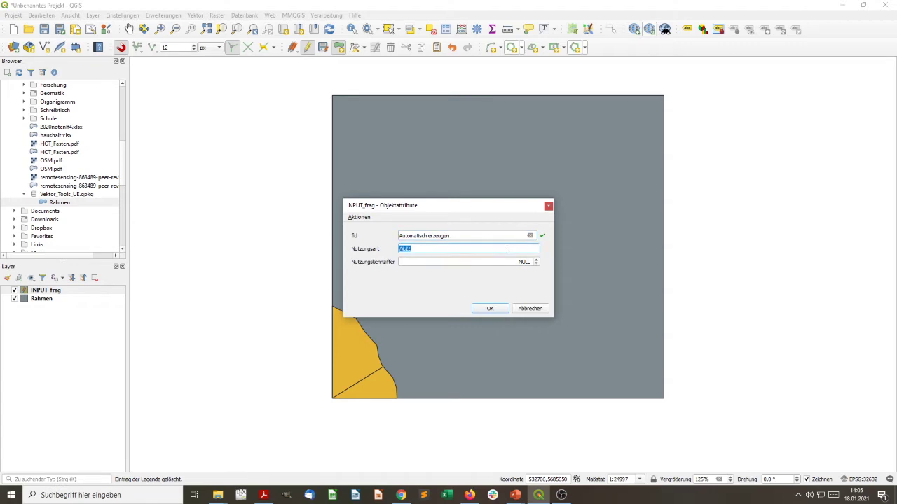
pyautogui.write('Fluss')
pyautogui.press('Tab')
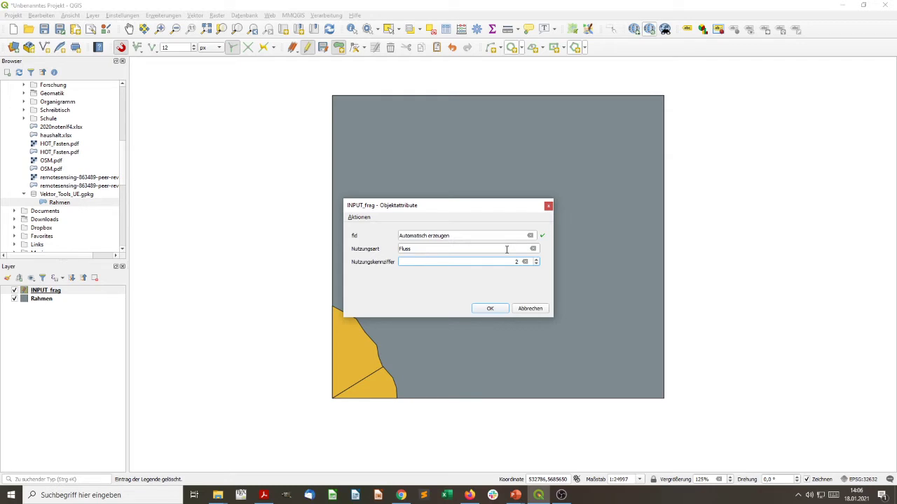
pyautogui.click(490, 309)
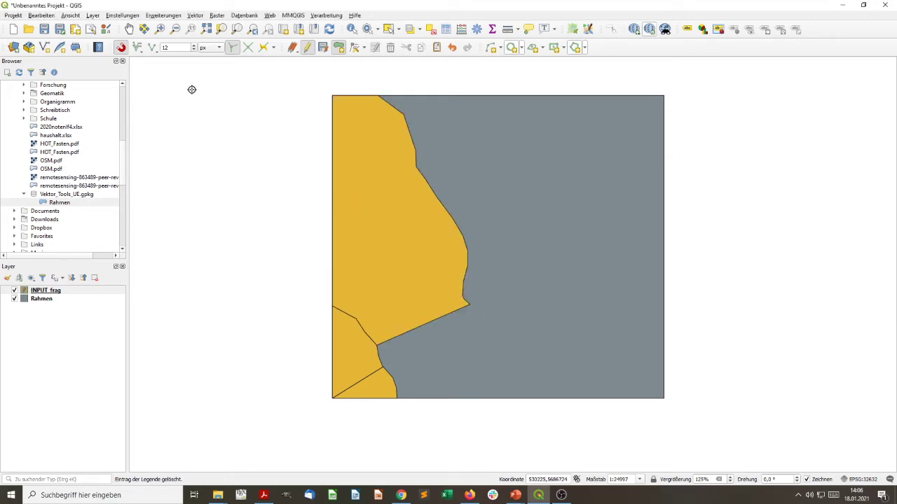
# - Select the northwest Fluss polygon and the two Wald polygons in turn to check their shared boundaries, and clear the selection
pyautogui.click(388, 29)
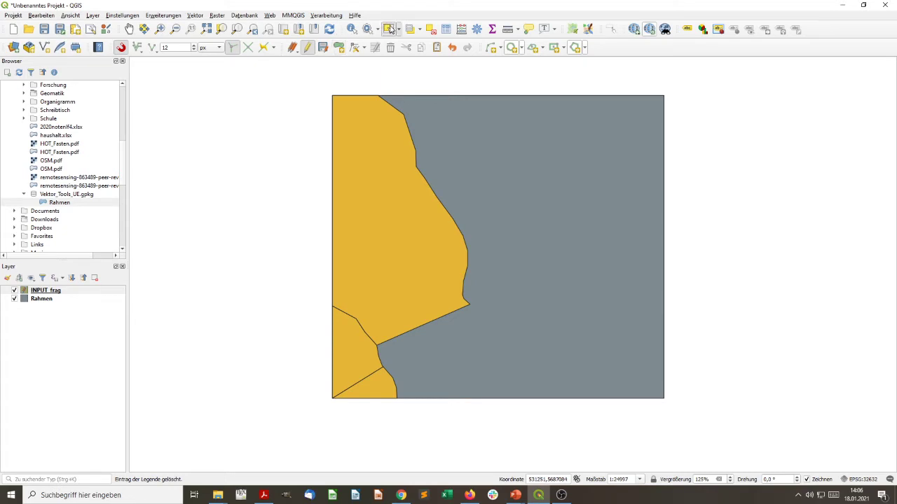
pyautogui.click(403, 190)
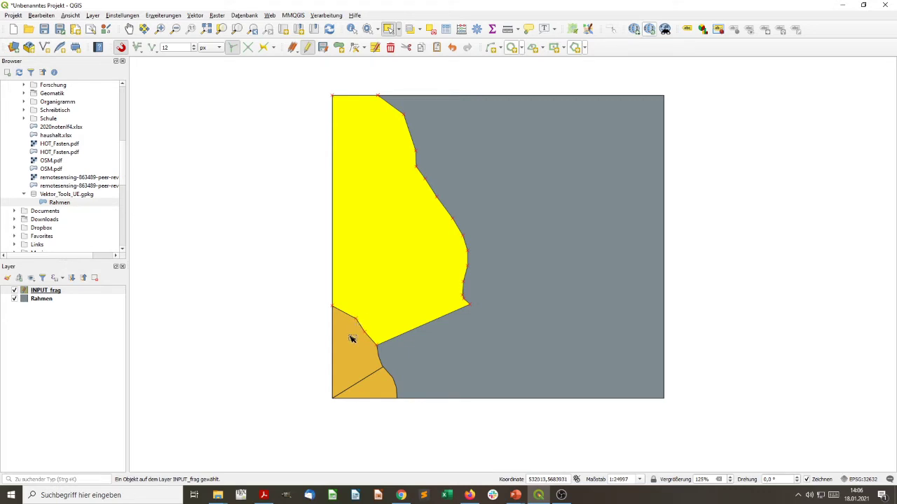
pyautogui.click(352, 339)
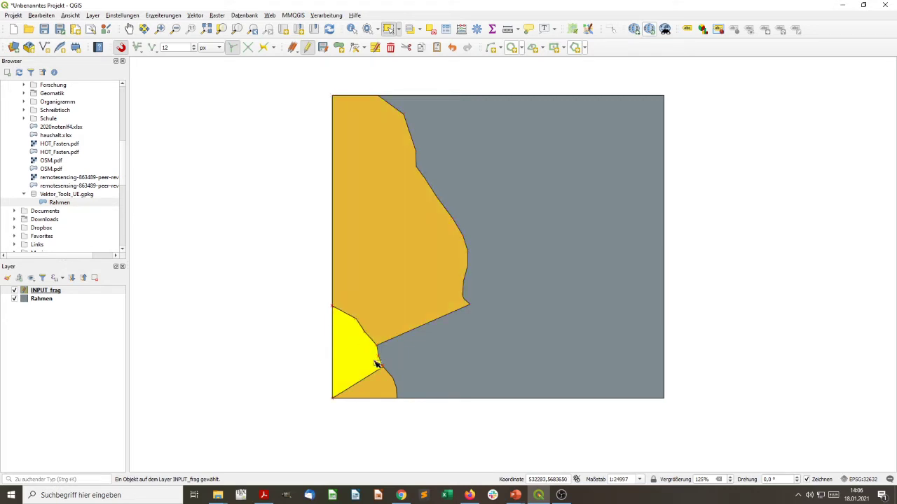
pyautogui.click(380, 391)
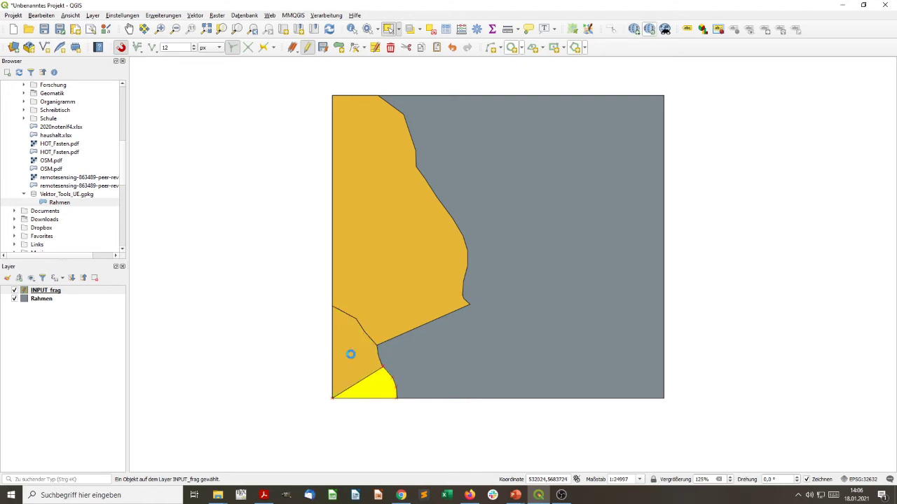
pyautogui.click(350, 354)
pyautogui.click(398, 300)
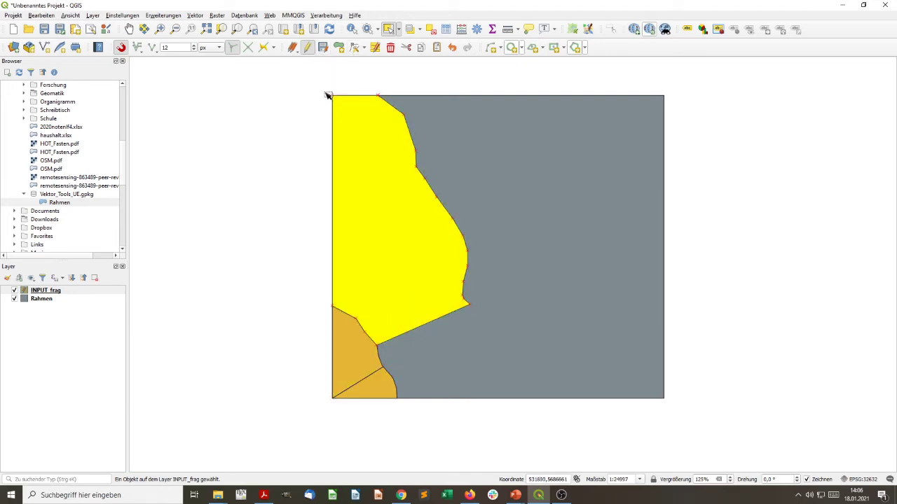
pyautogui.click(432, 30)
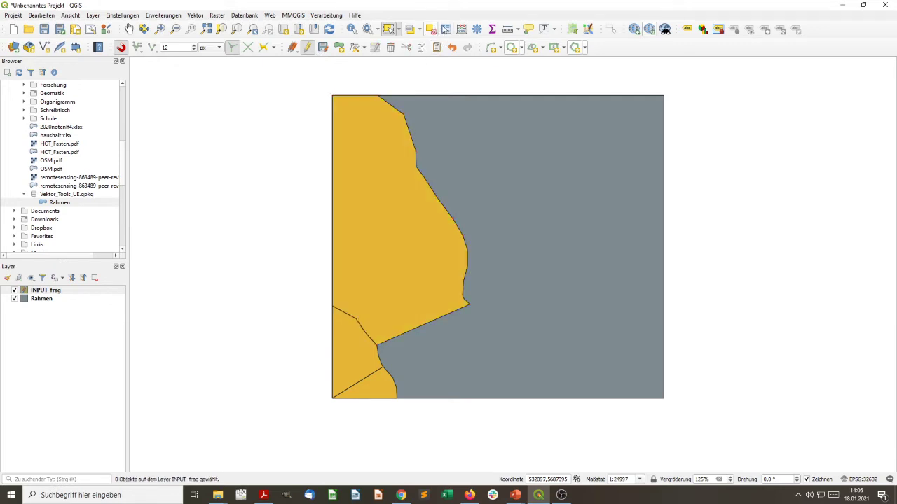
# - Digitize a fourth INPUT_frag polygon from the Fluss polygon's southeast vertex to the frame's south edge and back across both Wald polygons to their northern shared vertex
pyautogui.click(339, 47)
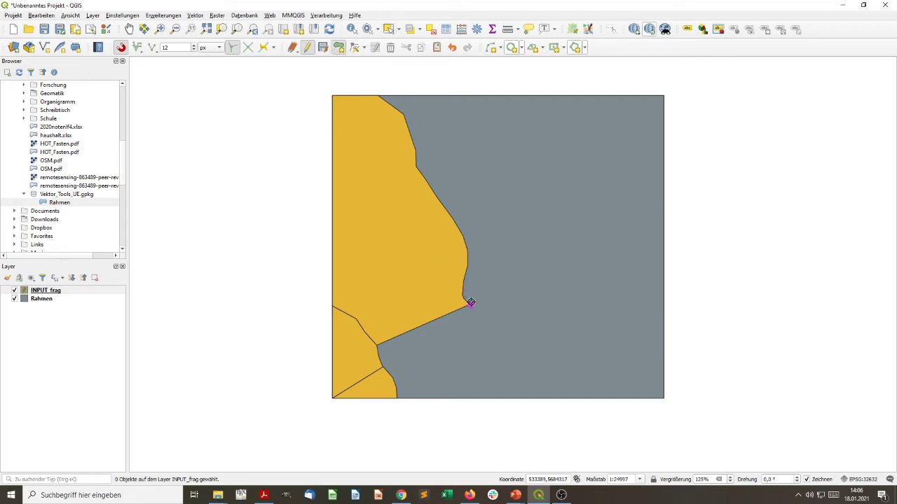
pyautogui.click(471, 302)
pyautogui.click(519, 336)
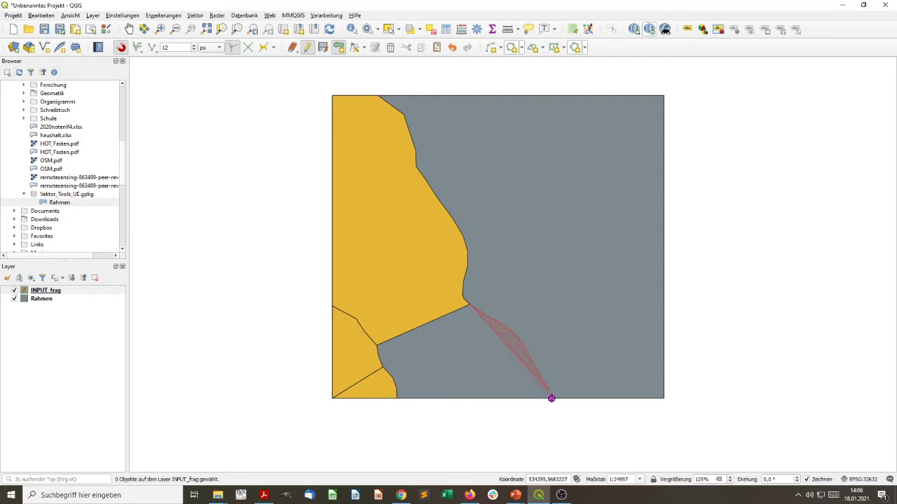
pyautogui.click(552, 398)
pyautogui.click(385, 393)
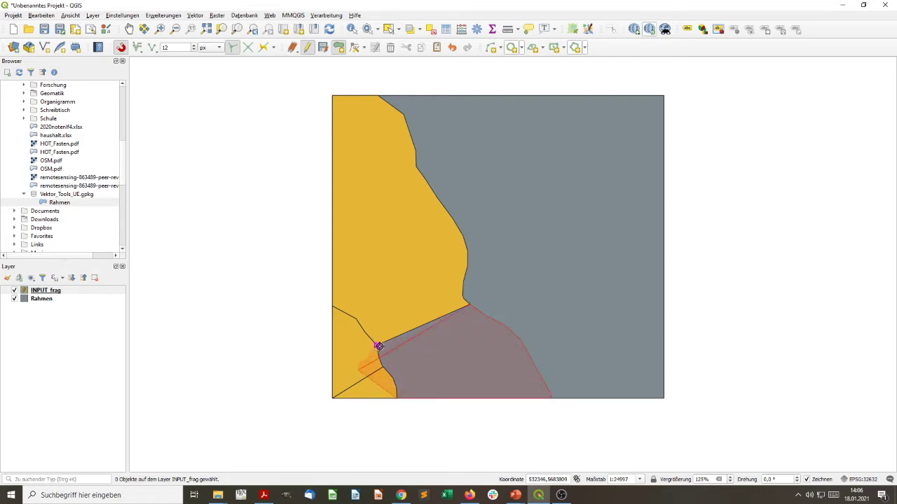
pyautogui.rightClick(379, 346)
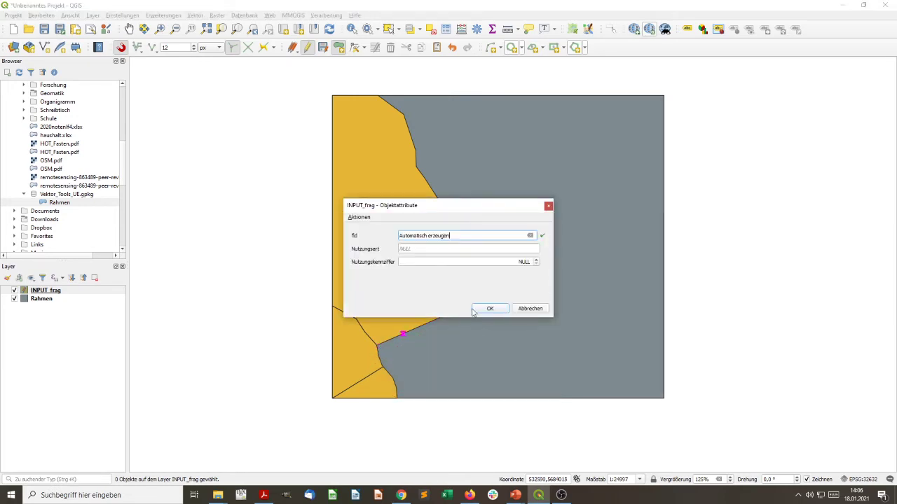
# - Give the fourth polygon the Nutzungsart "Fluss" and the Nutzungskennziffer 2, and save its attributes
pyautogui.click(512, 248)
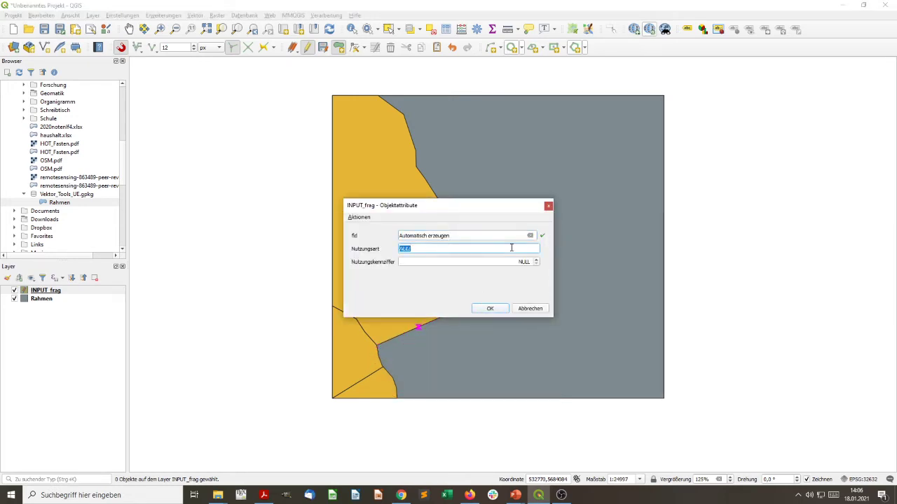
pyautogui.write('Fluss')
pyautogui.press('Tab')
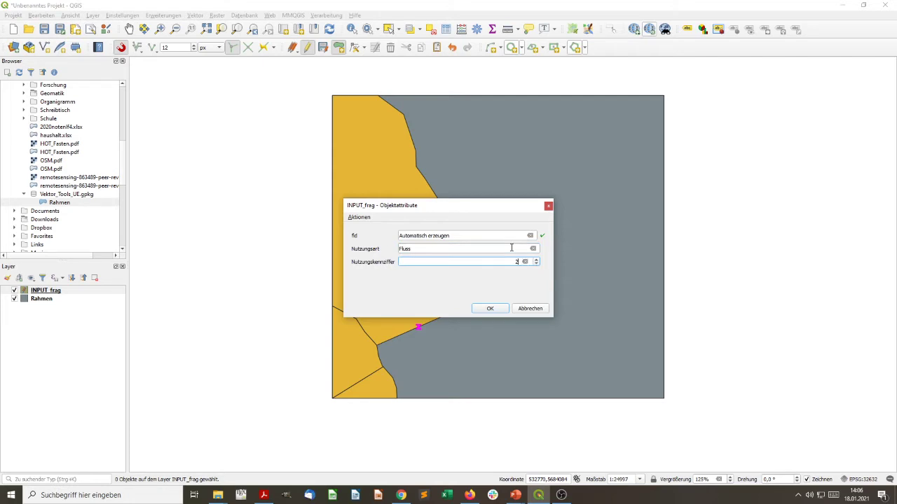
pyautogui.click(491, 308)
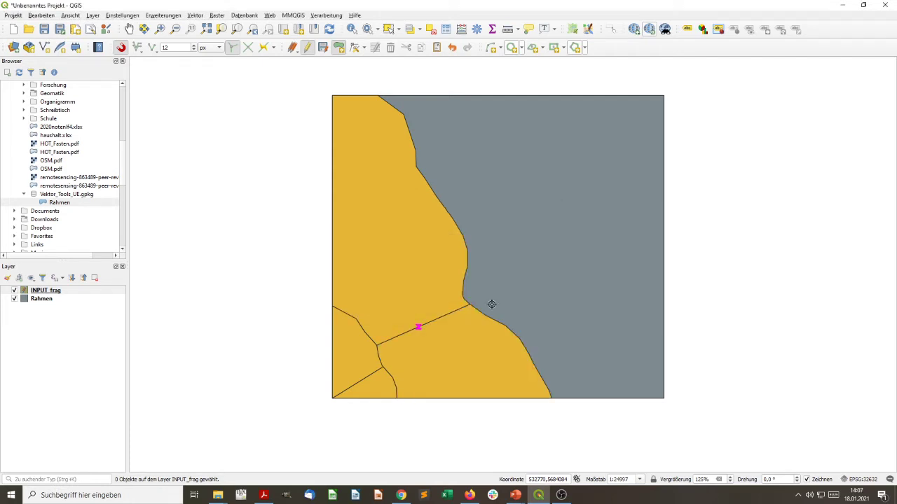
# - Select each of the four INPUT_frag polygons in turn to check the new southern polygon's boundaries, and clear the selection
pyautogui.click(388, 28)
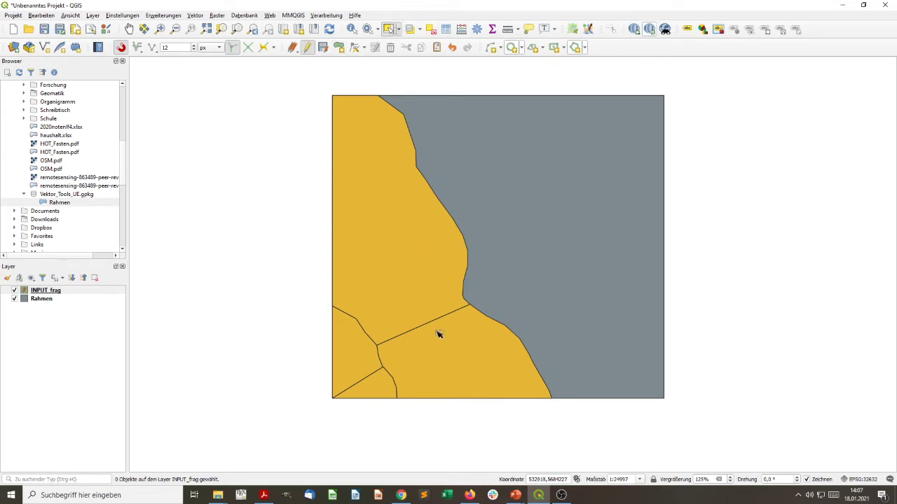
pyautogui.click(452, 355)
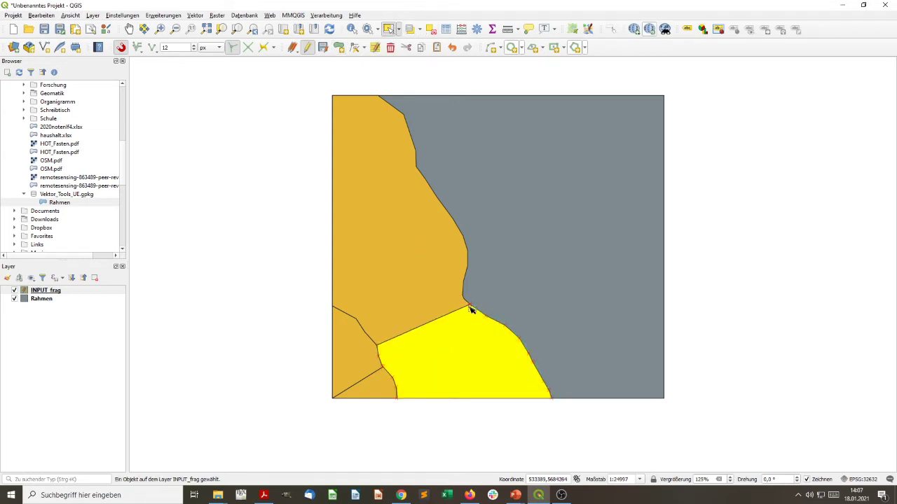
pyautogui.click(398, 294)
pyautogui.click(358, 363)
pyautogui.click(384, 382)
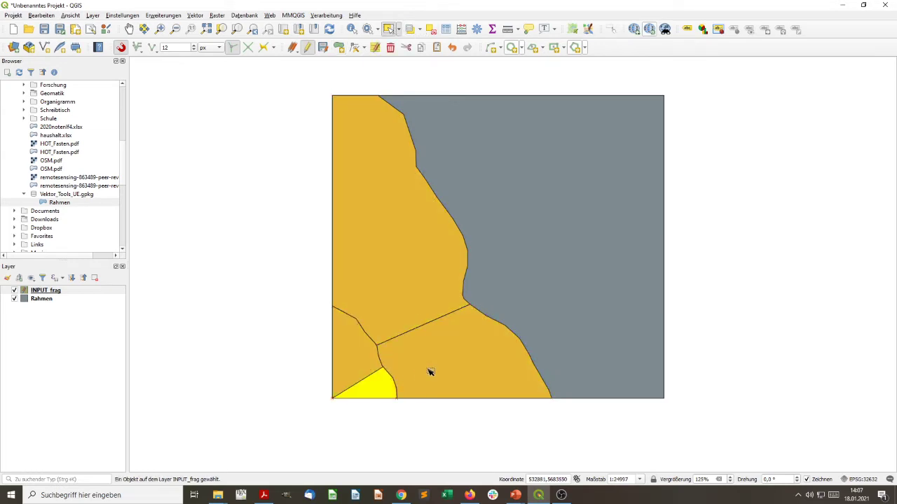
pyautogui.click(432, 369)
pyautogui.click(705, 199)
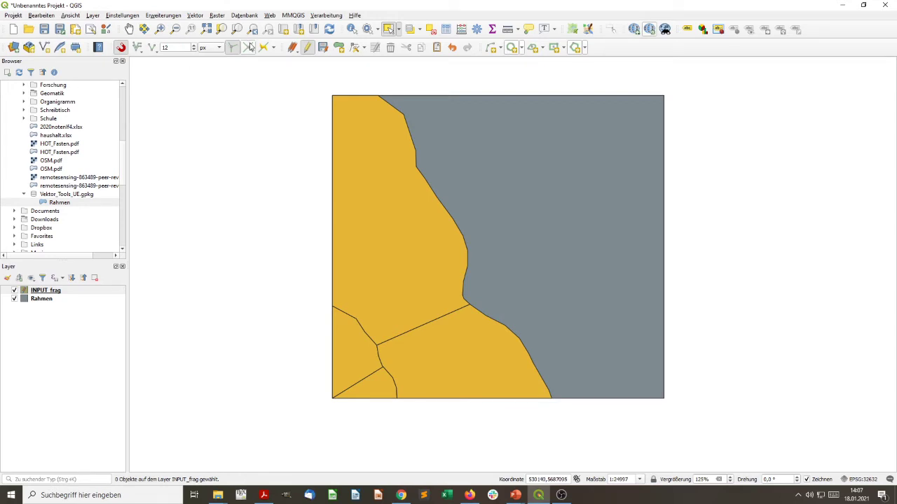
# - Digitize a fifth INPUT_frag polygon from the frame's north edge southeast, then back across the northwest Fluss polygon to its vertex on the north edge
pyautogui.click(341, 49)
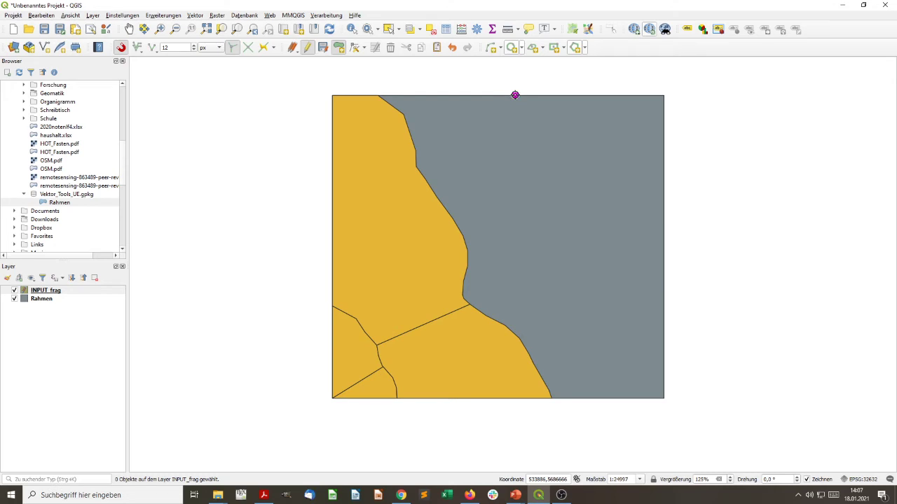
pyautogui.click(520, 96)
pyautogui.click(522, 138)
pyautogui.click(579, 220)
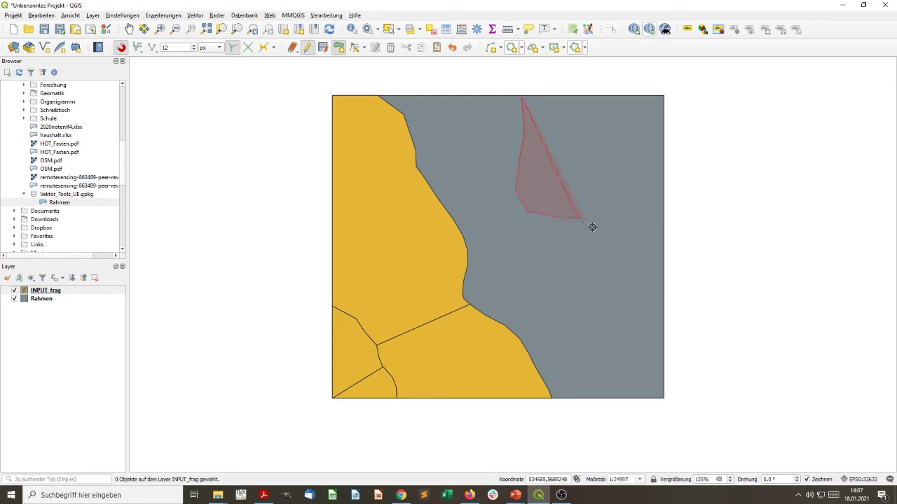
pyautogui.click(609, 285)
pyautogui.click(553, 330)
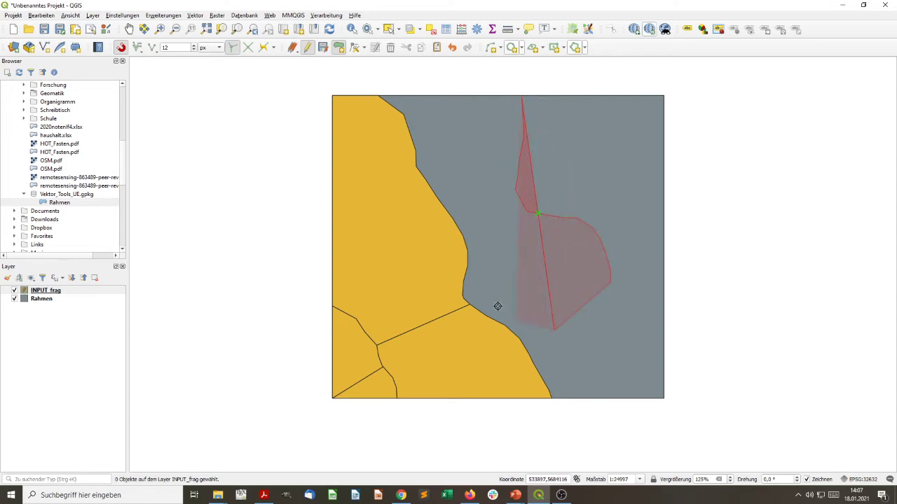
pyautogui.click(465, 265)
pyautogui.click(384, 241)
pyautogui.click(360, 124)
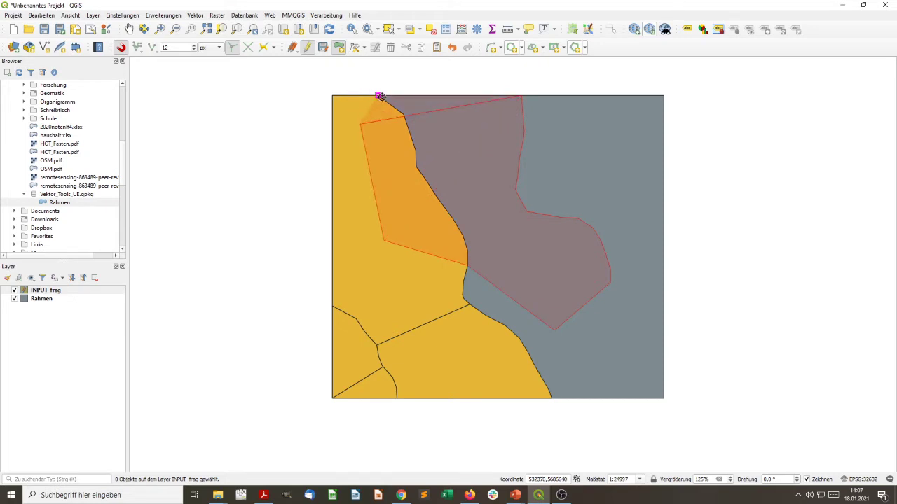
pyautogui.click(381, 96)
pyautogui.rightClick(380, 96)
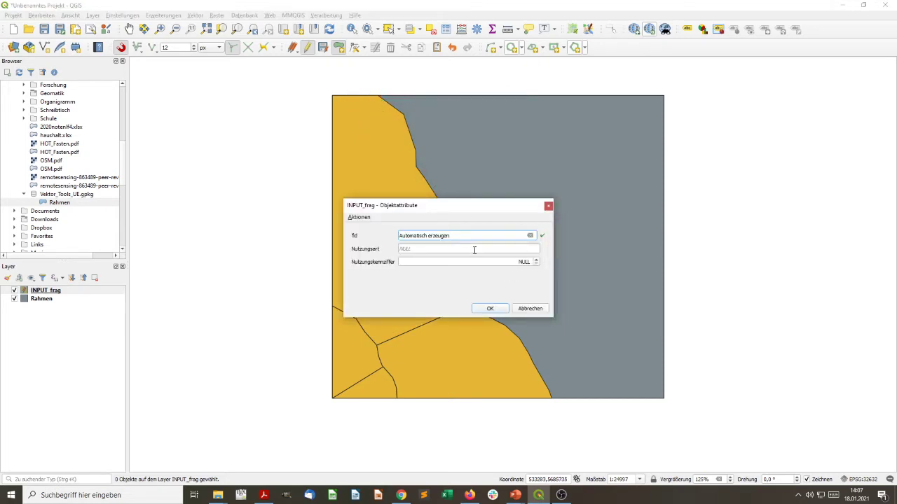
# - Give the fifth polygon the Nutzungsart "Acker" and the Nutzungskennziffer 3, and save its attributes
pyautogui.click(474, 249)
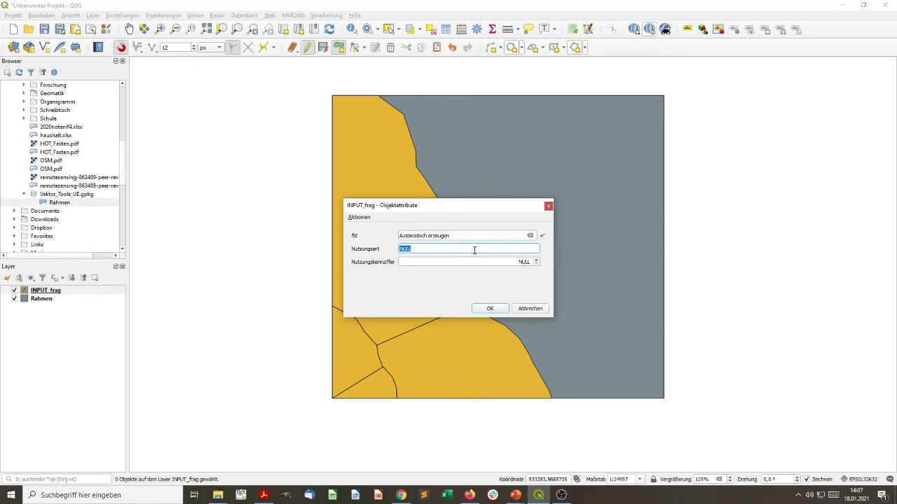
pyautogui.write('Acker')
pyautogui.press('Tab')
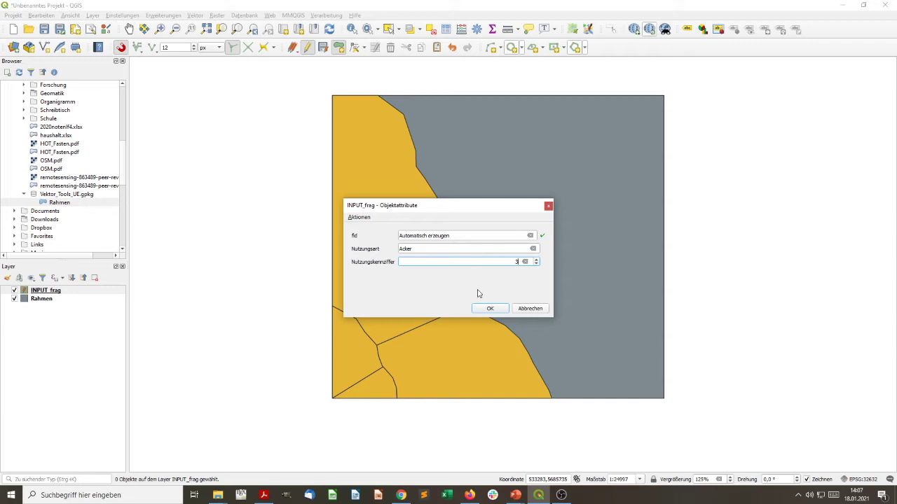
pyautogui.click(490, 308)
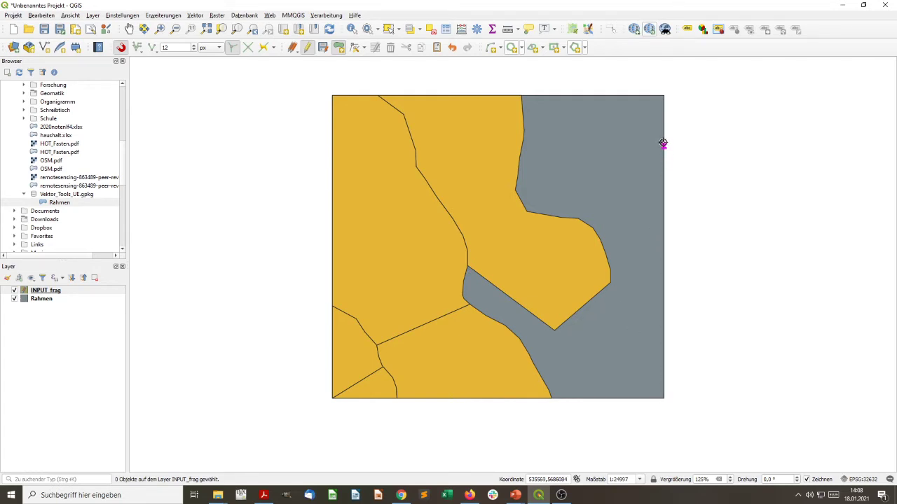
# - Digitize a sixth polygon from the frame's east edge across the Acker polygon, along the two Fluss polygons, to the frame's southeast corner
pyautogui.click(661, 112)
pyautogui.click(582, 221)
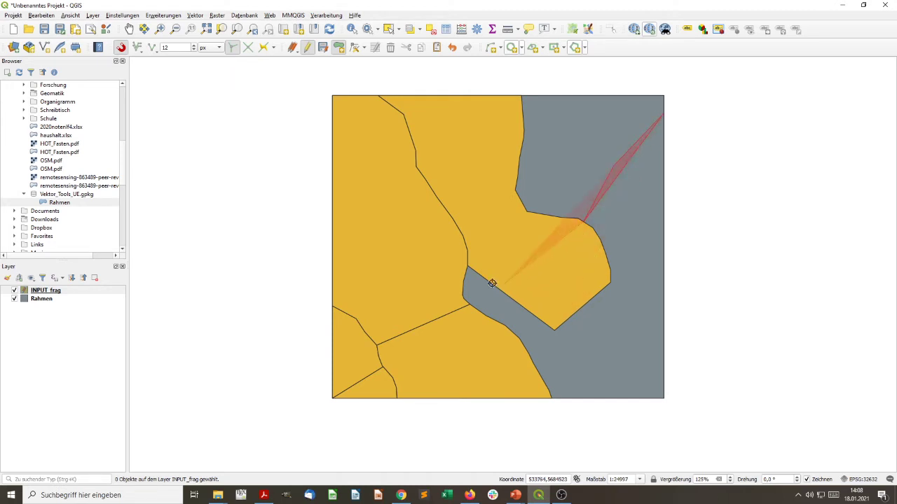
pyautogui.click(471, 266)
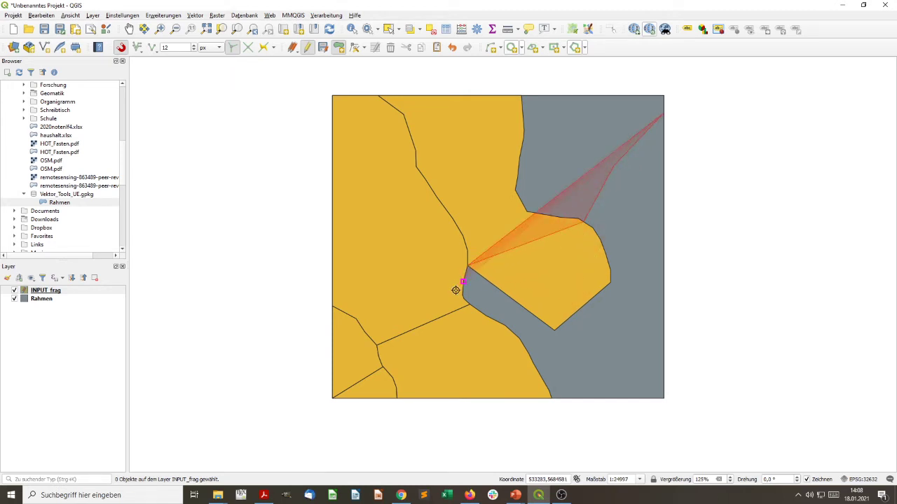
pyautogui.click(482, 372)
pyautogui.click(552, 399)
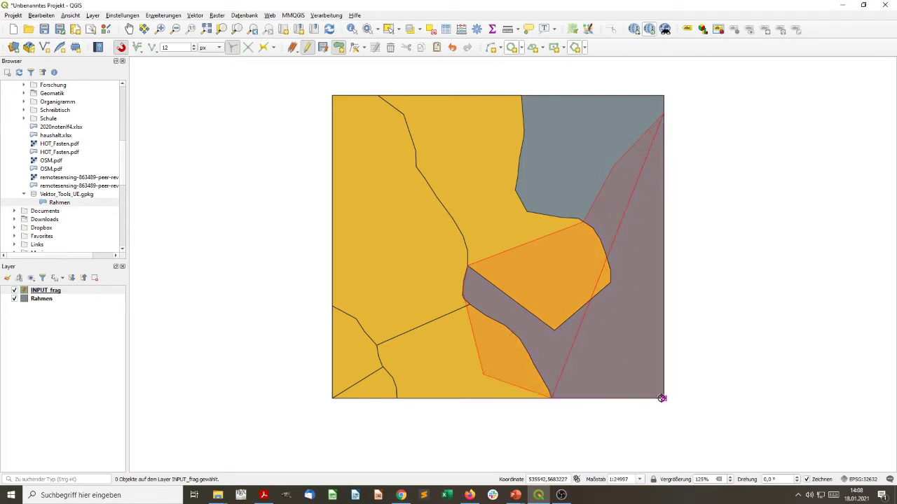
pyautogui.click(662, 397)
pyautogui.rightClick(662, 398)
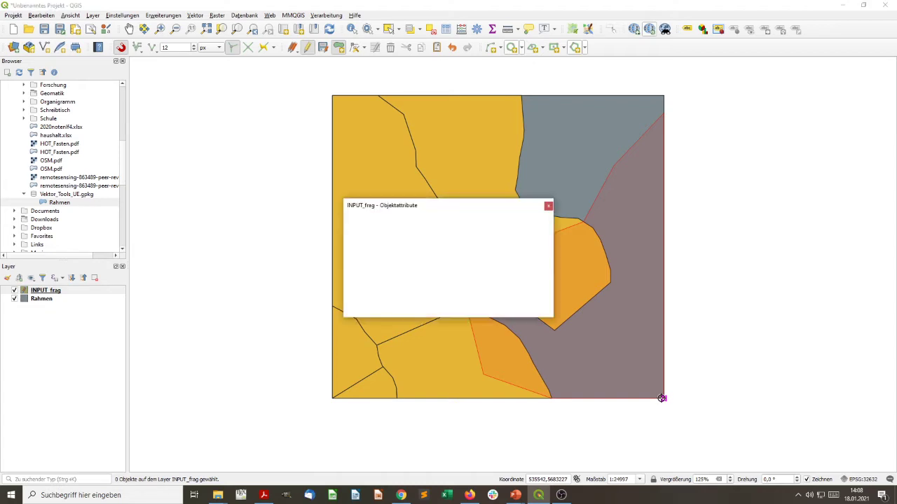
# - Give the sixth polygon the Nutzungsart "Acker" and save its attributes
pyautogui.click(451, 247)
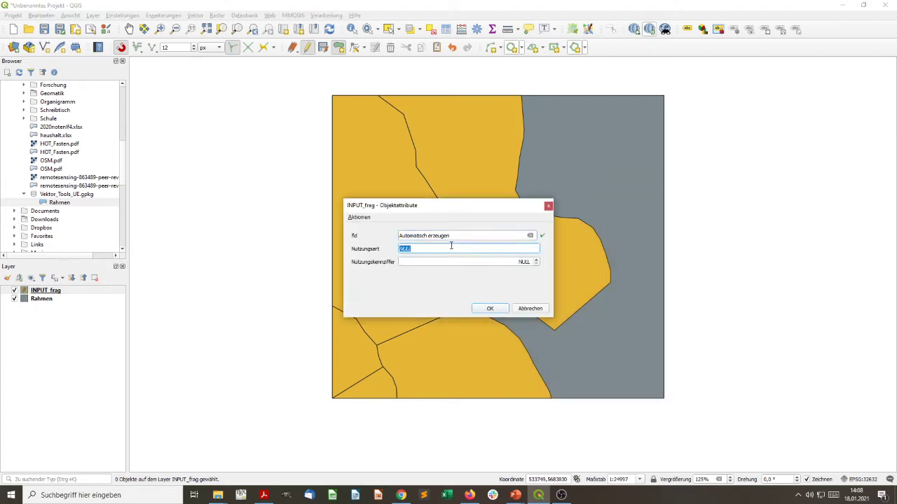
pyautogui.write('Acker')
pyautogui.press('Tab')
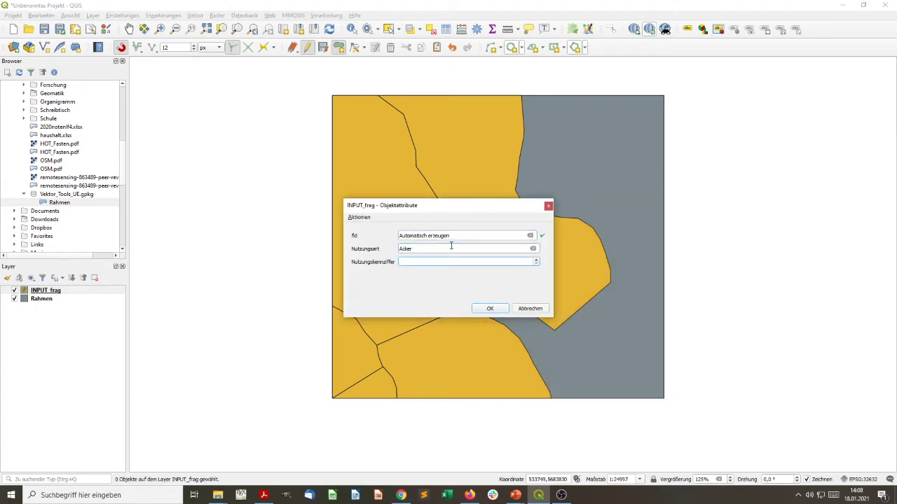
pyautogui.click(487, 309)
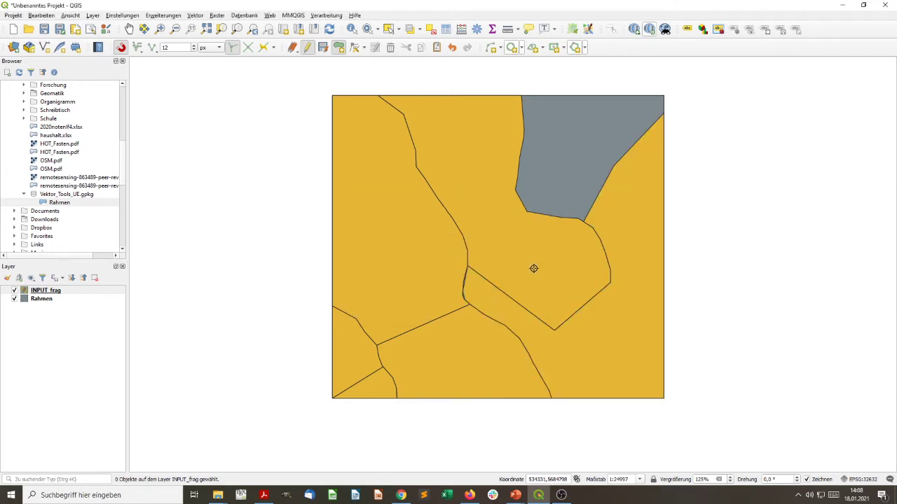
# - Examine the sixth polygon's western boundary with the northwest Fluss polygon for gaps
pyautogui.scroll(2, 466, 282)
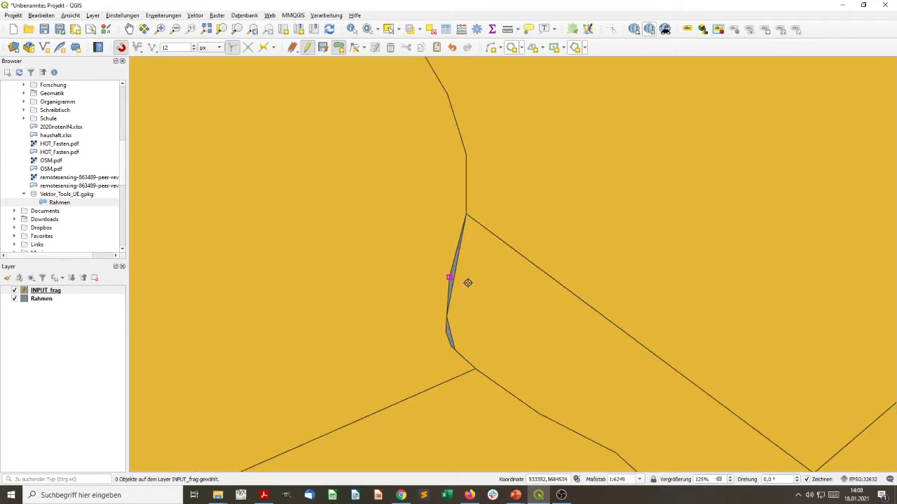
pyautogui.scroll(-1, 468, 283)
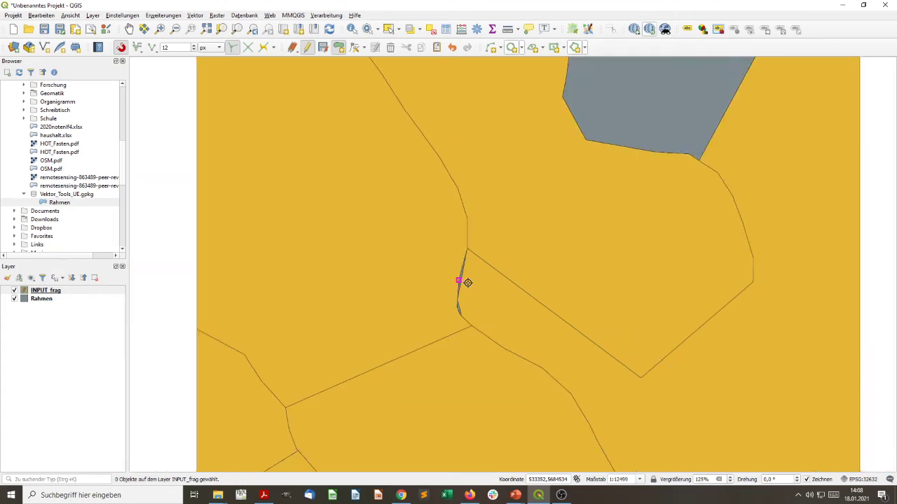
pyautogui.scroll(1, 455, 284)
pyautogui.scroll(1, 455, 284)
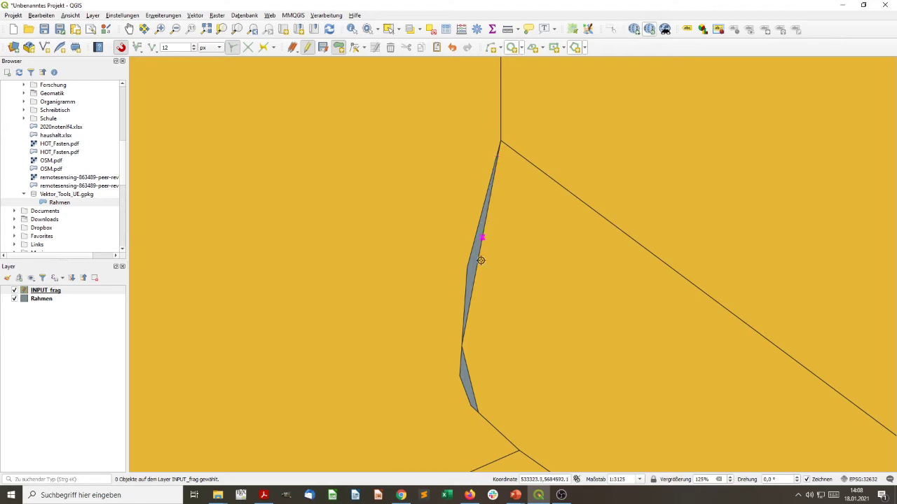
pyautogui.scroll(-4, 466, 308)
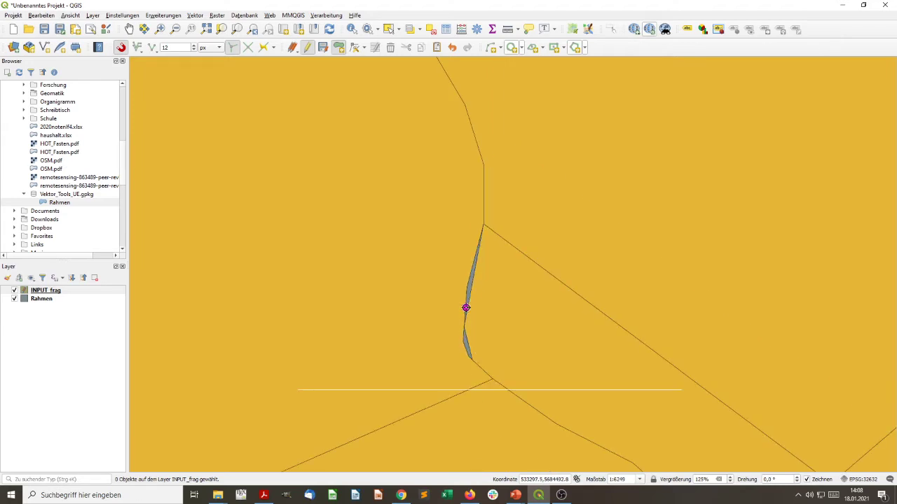
pyautogui.scroll(2, 479, 314)
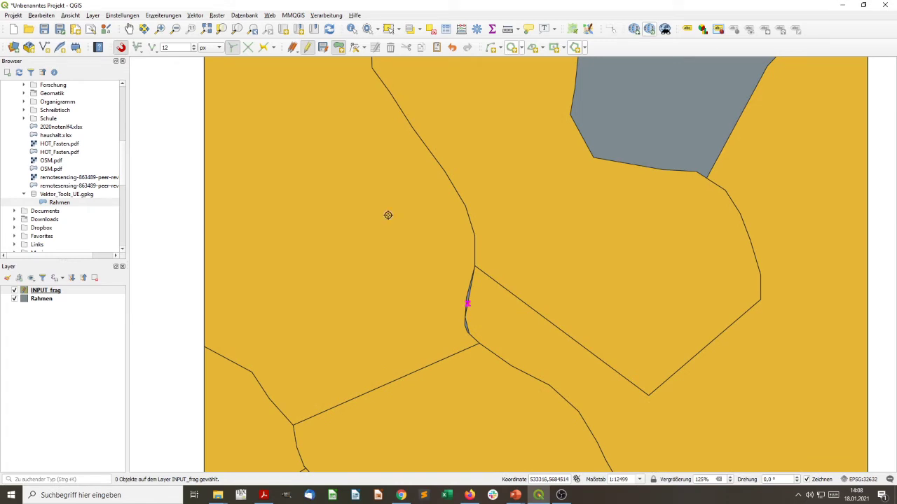
# - Select the sixth polygon and its neighbouring Acker and Fluss polygons in turn to compare their edges, ending on the sixth polygon's western boundary
pyautogui.click(388, 29)
pyautogui.click(551, 353)
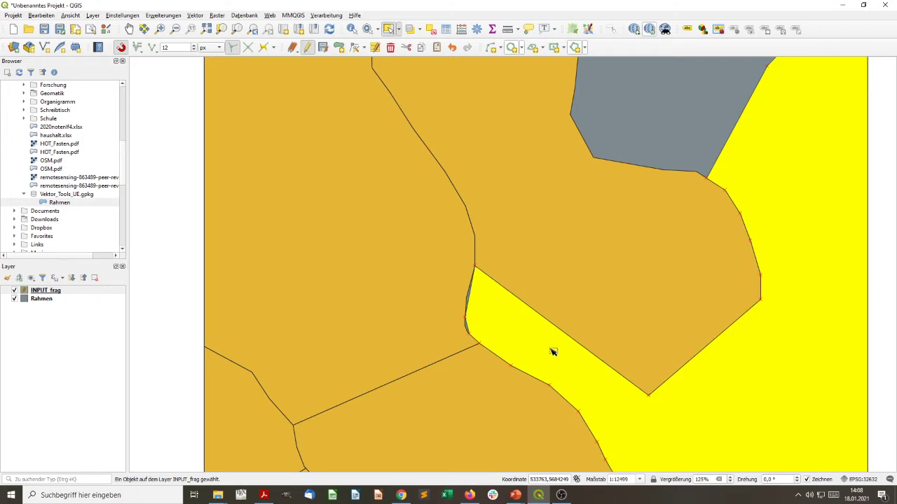
pyautogui.scroll(1, 715, 190)
pyautogui.scroll(-2, 720, 191)
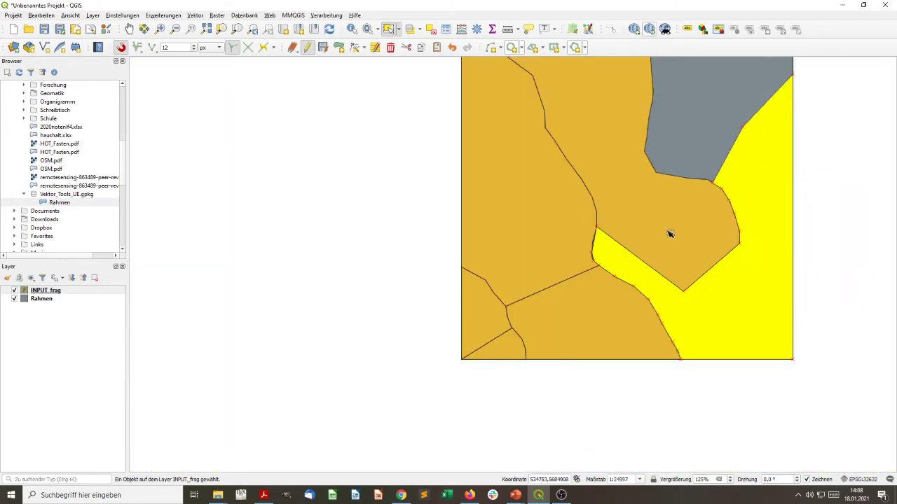
pyautogui.click(670, 234)
pyautogui.click(527, 240)
pyautogui.click(596, 316)
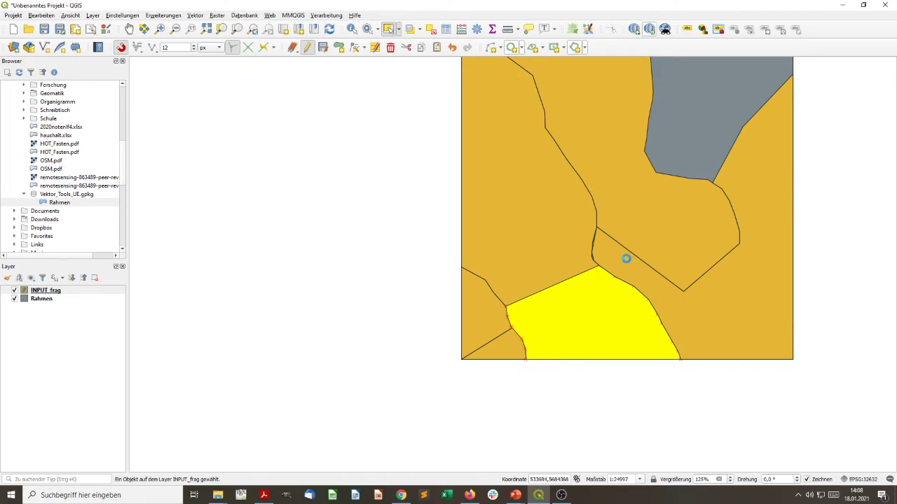
pyautogui.click(627, 258)
pyautogui.scroll(-1, 773, 232)
pyautogui.scroll(3, 744, 239)
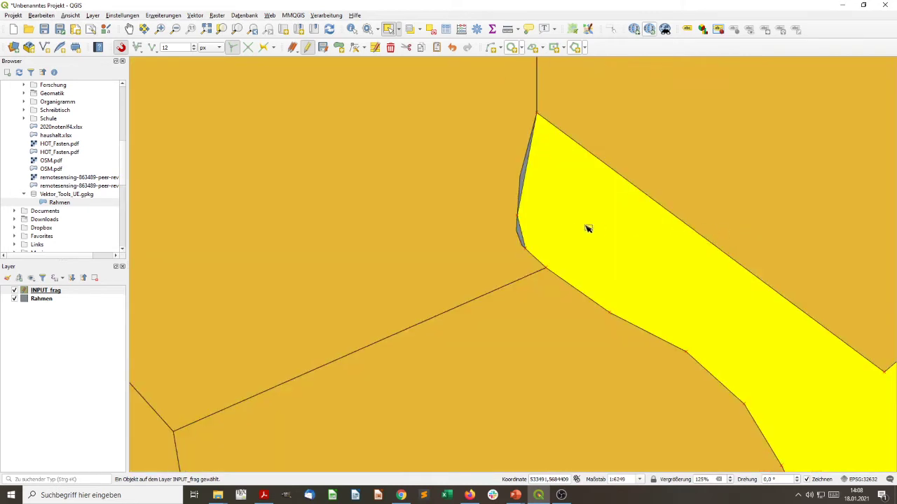
pyautogui.scroll(1, 523, 136)
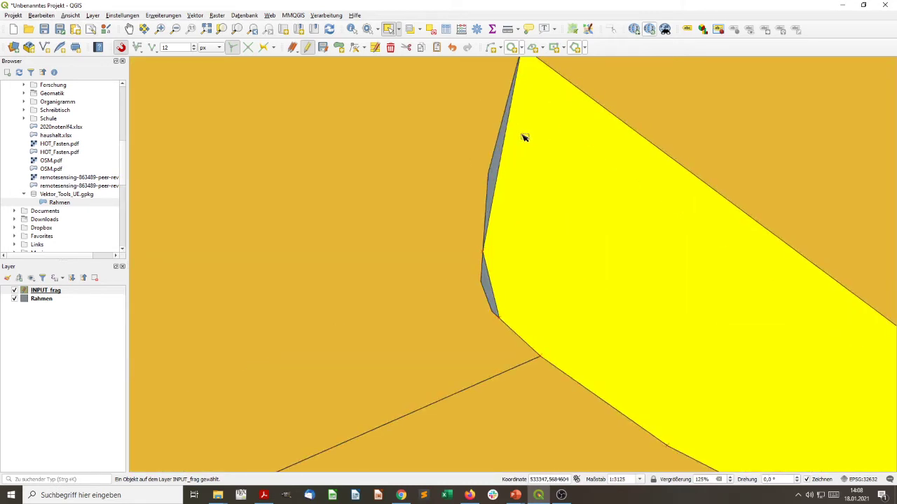
pyautogui.scroll(-1, 523, 136)
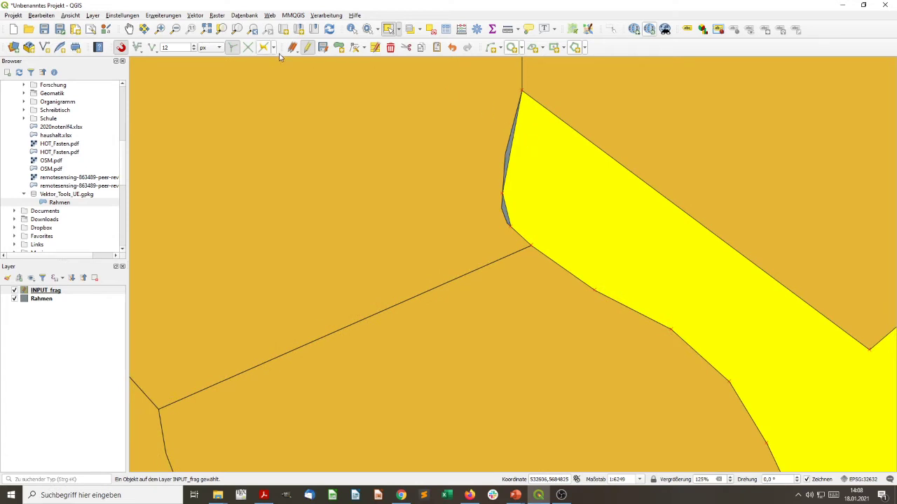
# - Try to edit the sixth polygon's western boundary with the vertex tool for the current layer, and remove the sixth polygon
pyautogui.click(364, 48)
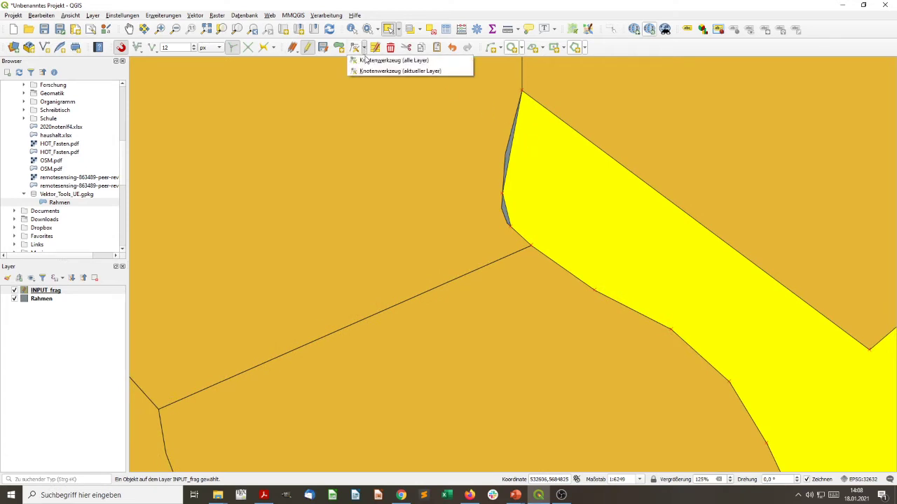
pyautogui.click(366, 70)
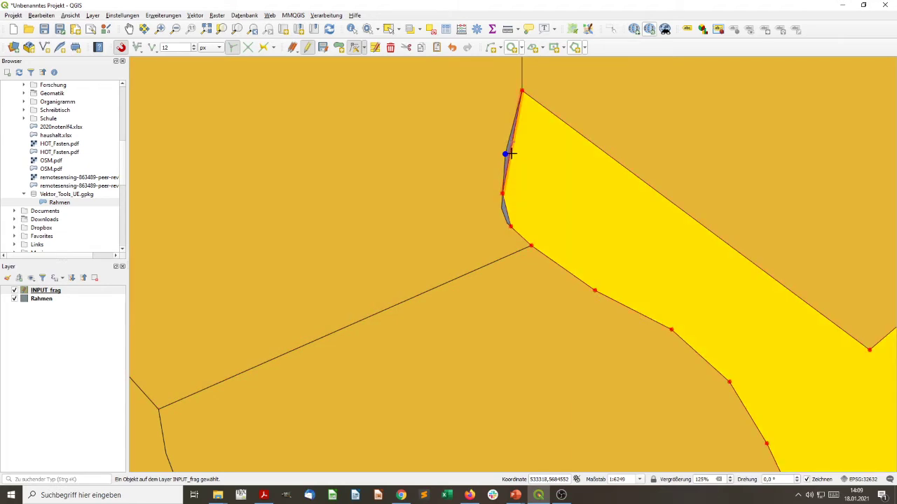
pyautogui.click(505, 154)
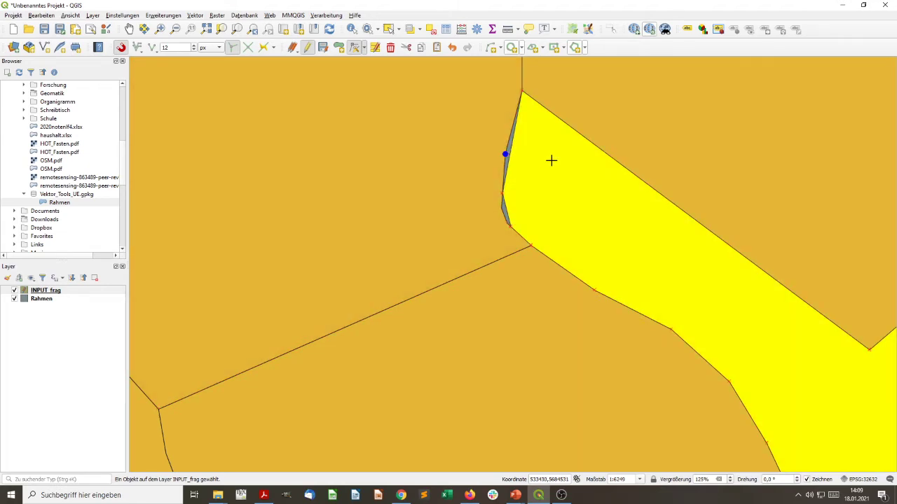
pyautogui.press('Delete')
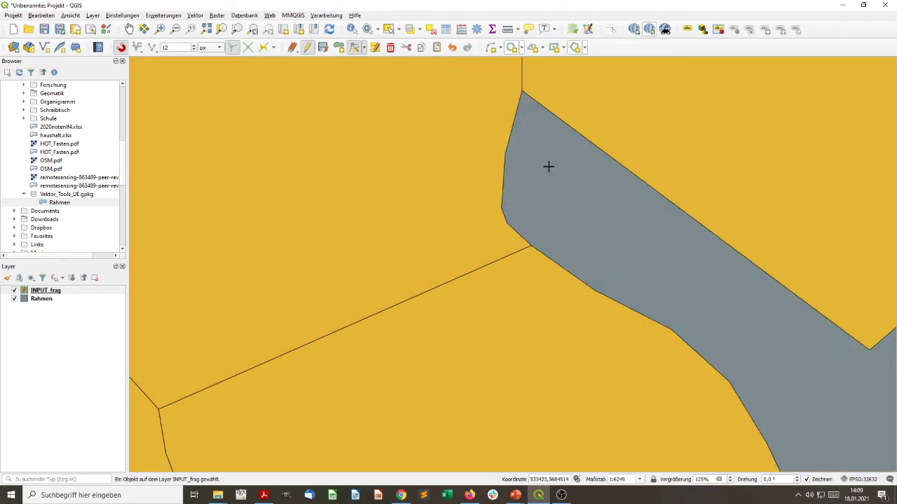
pyautogui.scroll(-1, 568, 215)
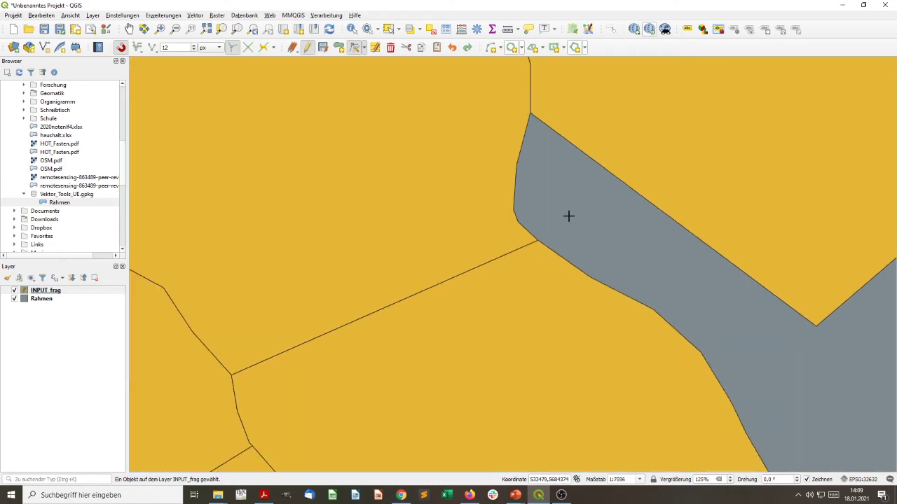
pyautogui.scroll(-4, 568, 216)
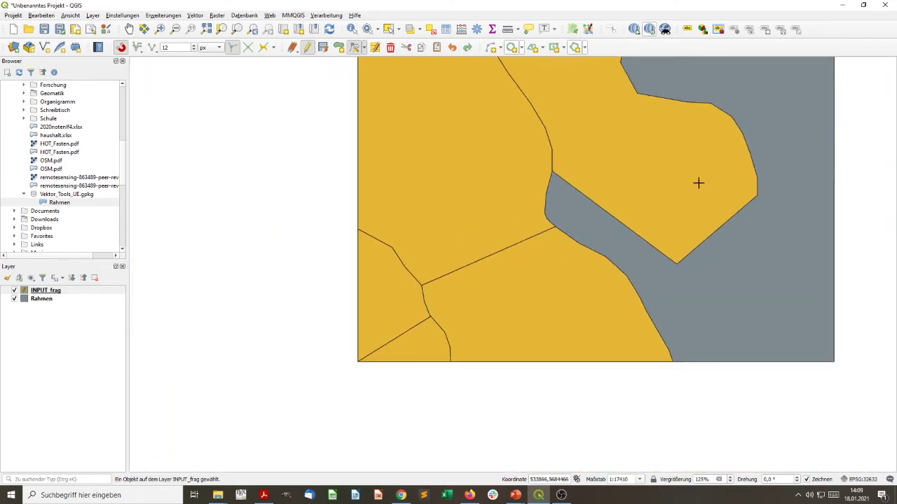
pyautogui.scroll(4, 727, 147)
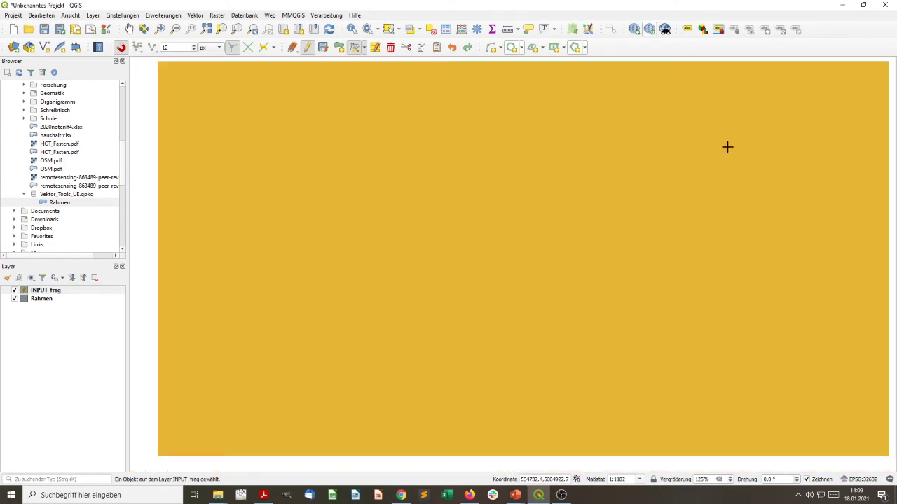
pyautogui.scroll(-5, 686, 264)
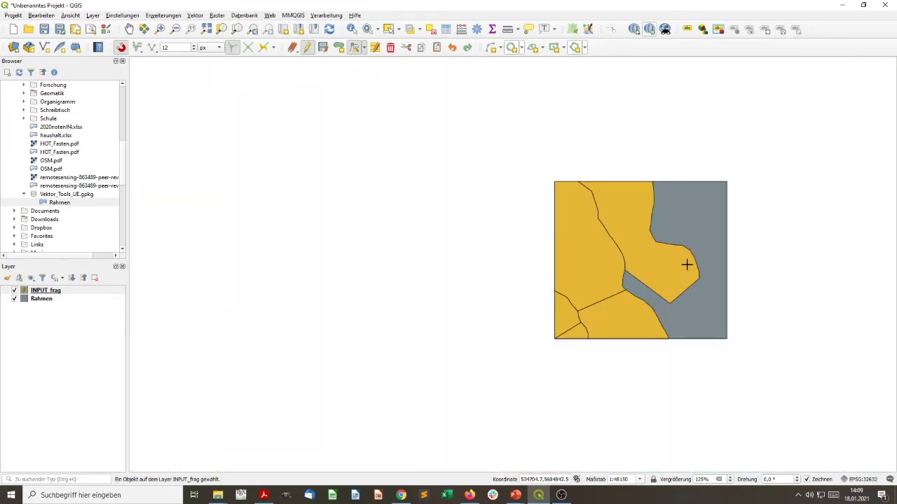
pyautogui.scroll(1, 686, 264)
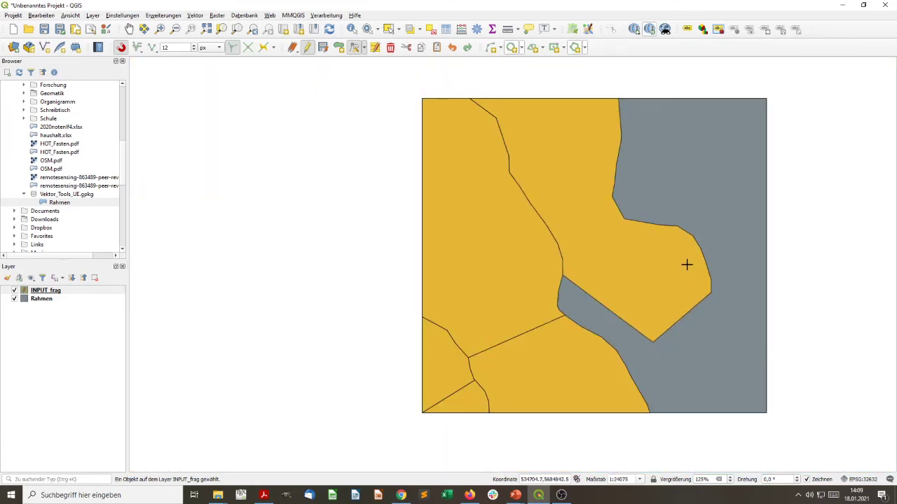
# - Digitize a polygon over the whole uncovered eastern area, overlapping the existing polygons and snapping to the Rahmen's two eastern corners
pyautogui.scroll(1, 686, 264)
pyautogui.scroll(-1, 686, 264)
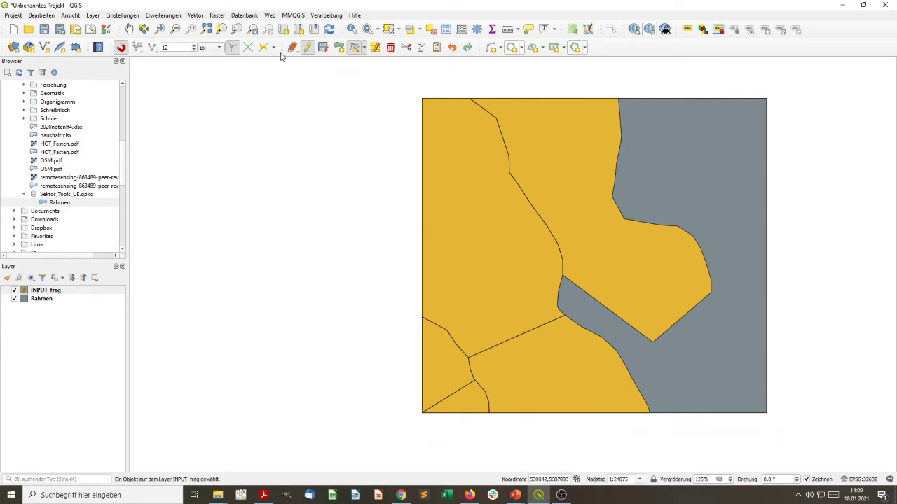
pyautogui.click(339, 47)
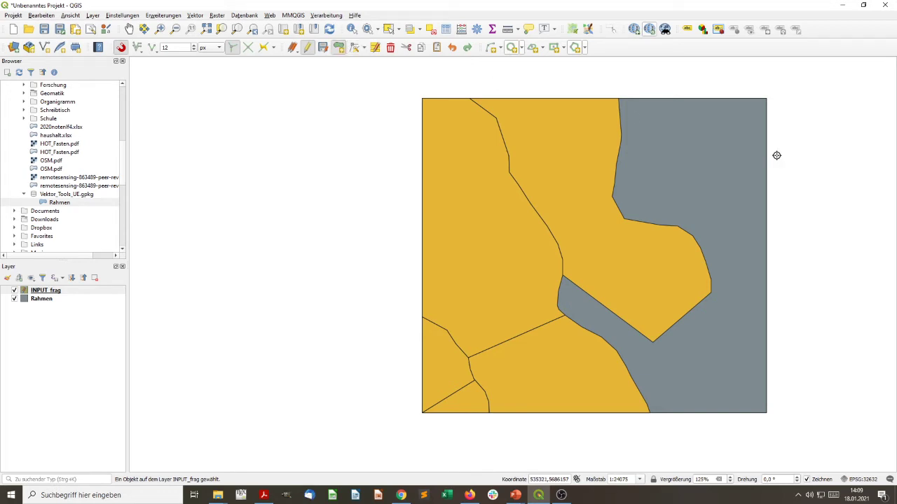
pyautogui.click(619, 99)
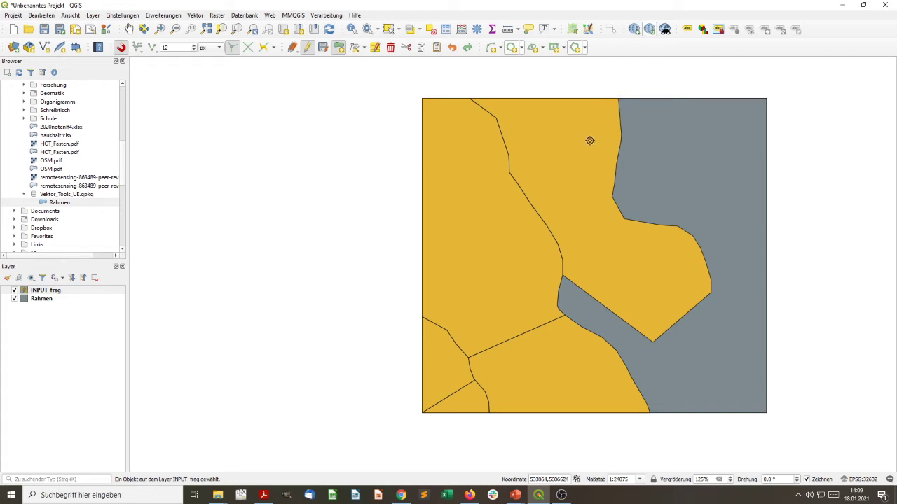
pyautogui.click(523, 273)
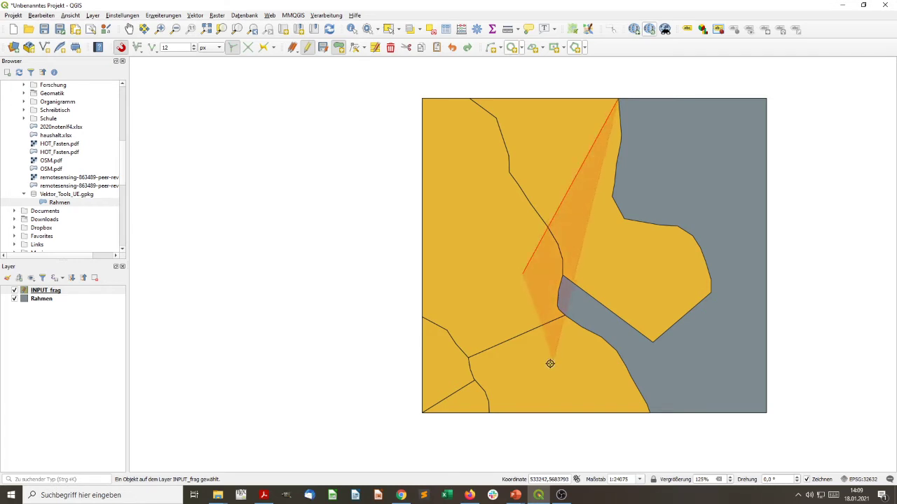
pyautogui.click(543, 369)
pyautogui.click(649, 413)
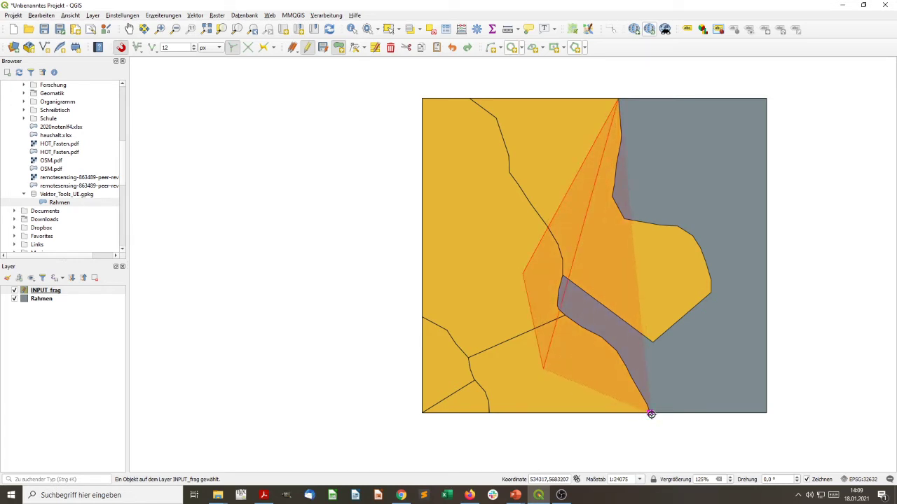
pyautogui.click(766, 414)
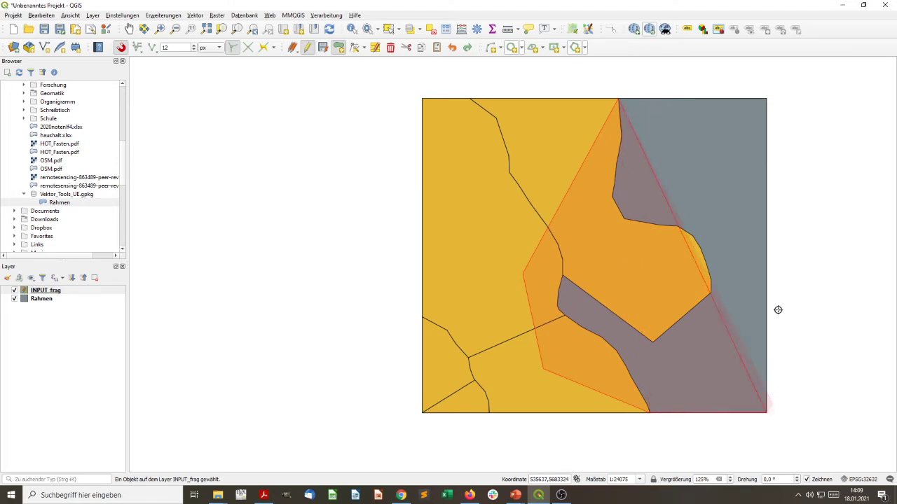
pyautogui.click(766, 95)
pyautogui.rightClick(766, 96)
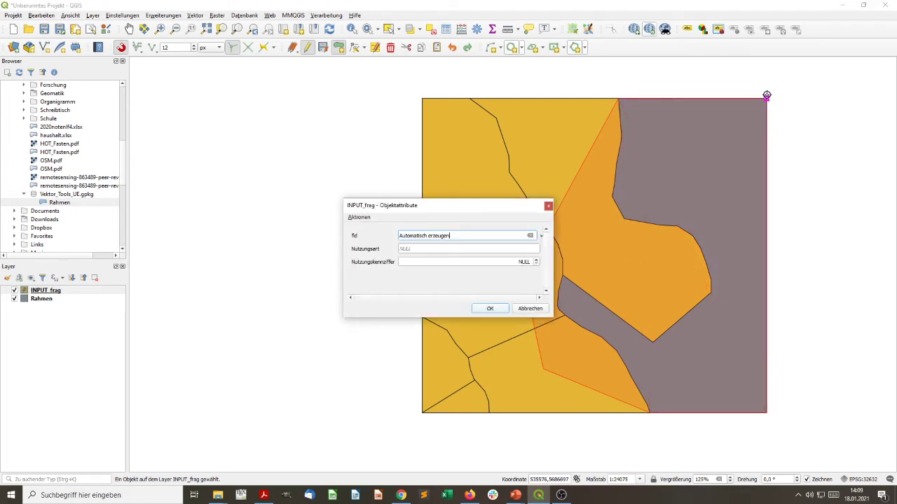
# - Give the polygon covering the whole eastern area the Nutzungsart "Acker" and Nutzungskennziffer 3, and save its attributes
pyautogui.click(493, 249)
pyautogui.write('Acker')
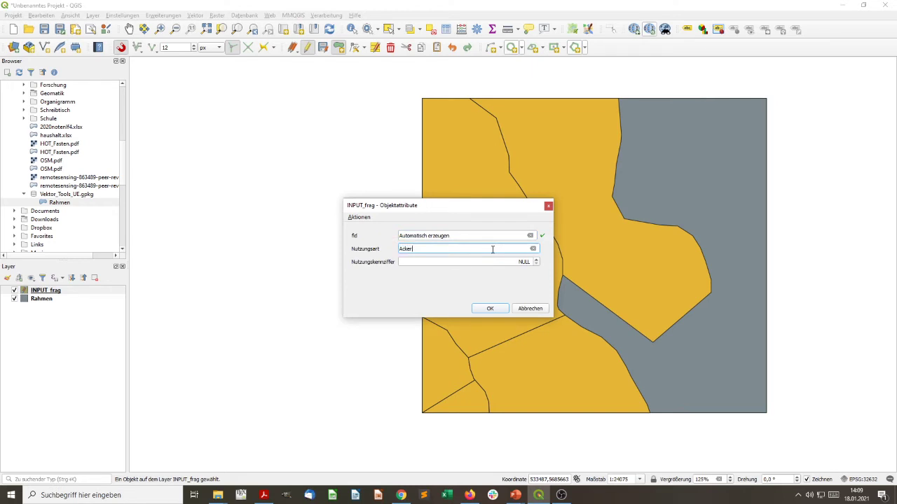
pyautogui.press('Tab')
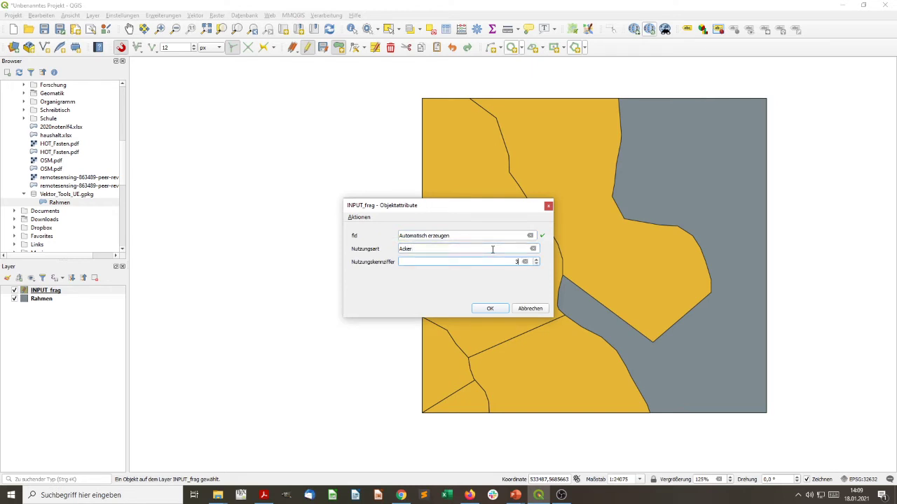
pyautogui.click(490, 308)
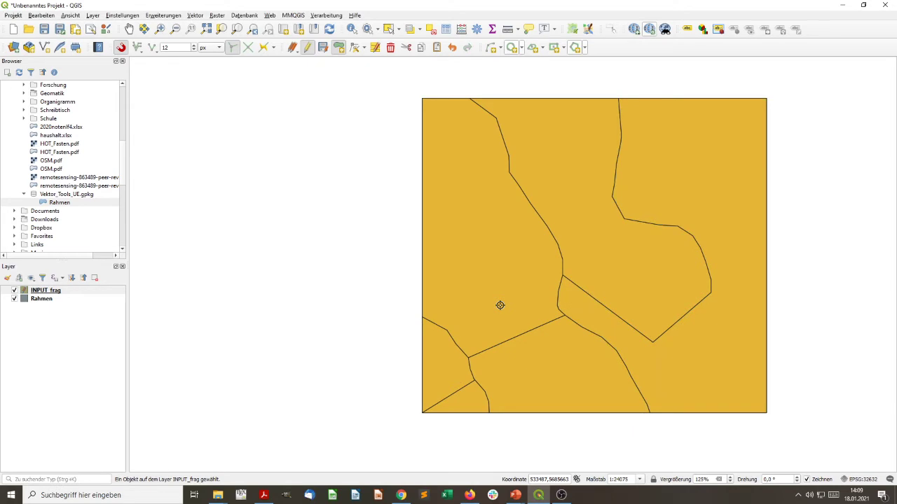
# - Inspect the western boundary of the polygon filling the whole eastern area, and undo that polygon
pyautogui.scroll(2, 564, 293)
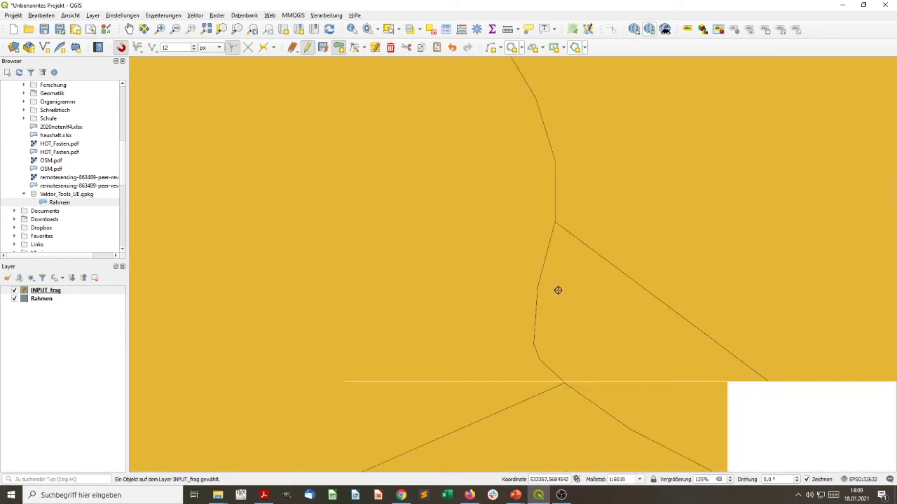
pyautogui.scroll(-2, 557, 290)
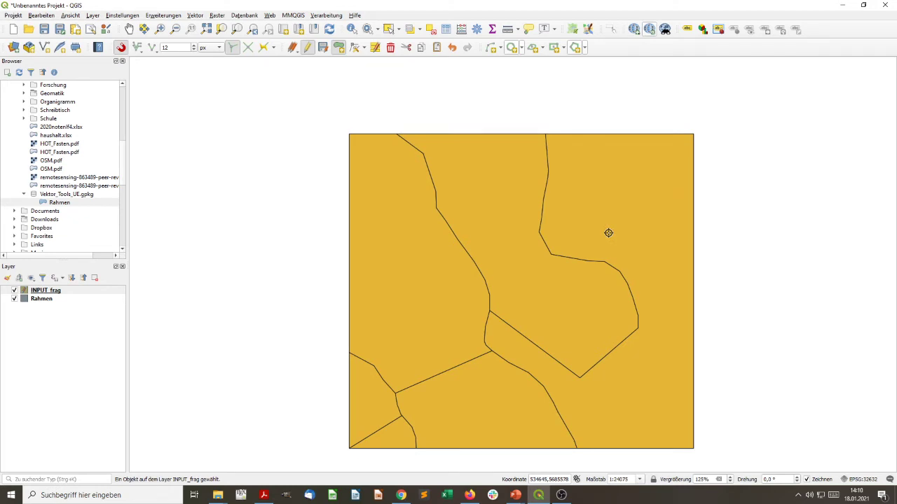
pyautogui.hotkey('ctrl', 'z')
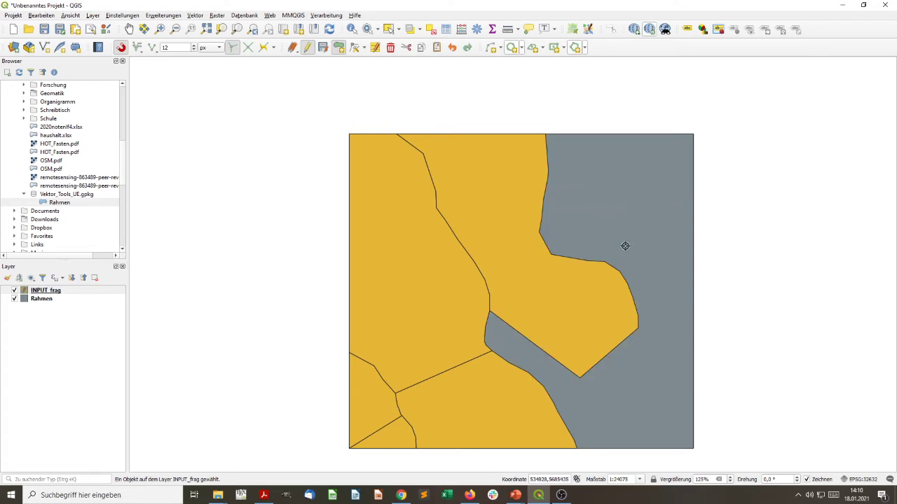
# - Digitize a polygon over the uncovered southeastern area, leaving the northeast free, overlapping the neighbouring polygons and snapping to the Rahmen's southeast corner
pyautogui.click(692, 196)
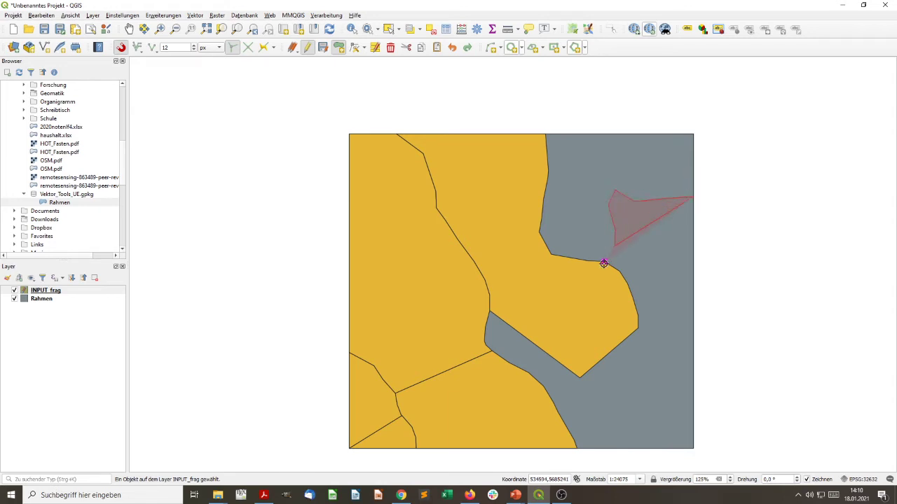
pyautogui.click(582, 310)
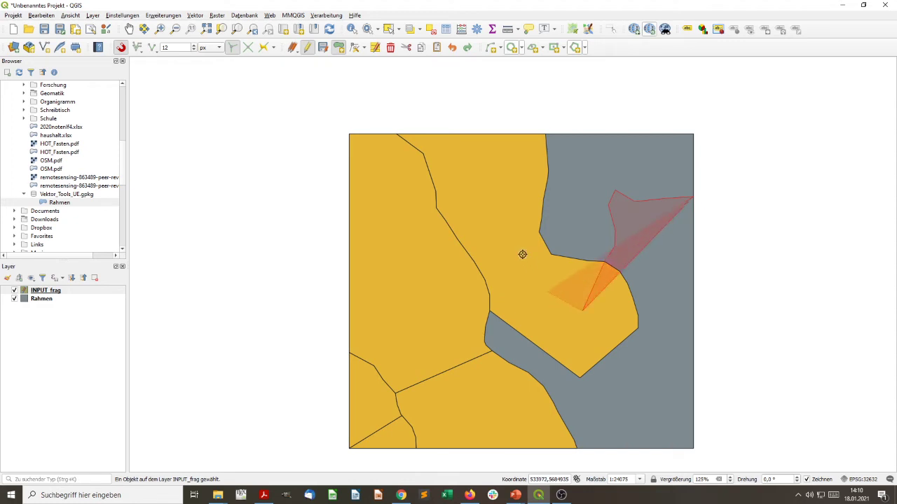
pyautogui.click(488, 239)
pyautogui.click(414, 299)
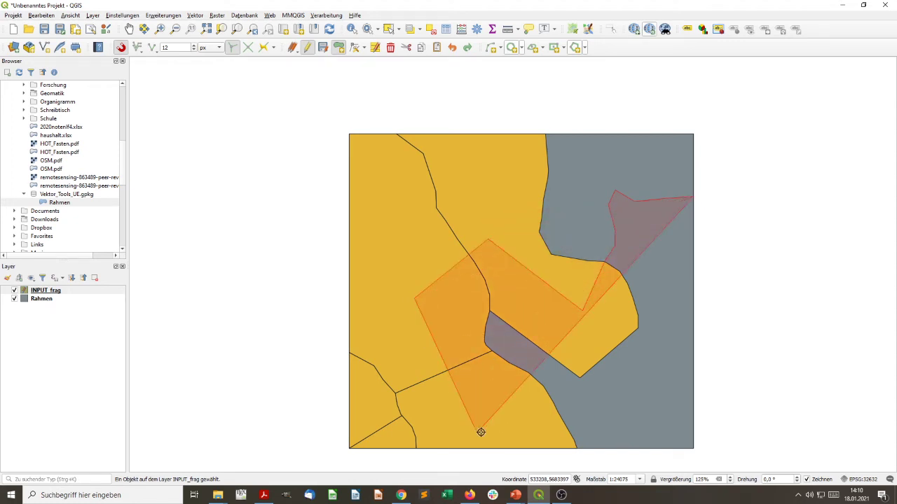
pyautogui.click(477, 432)
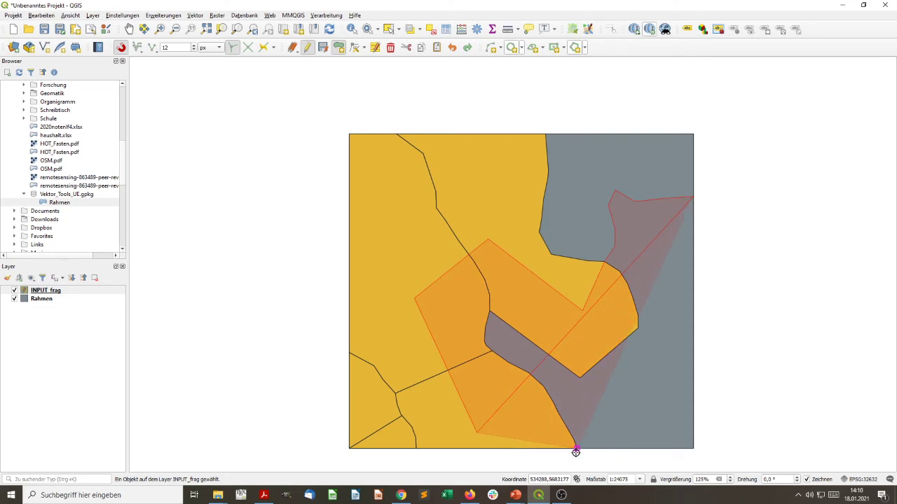
pyautogui.click(576, 451)
pyautogui.click(690, 452)
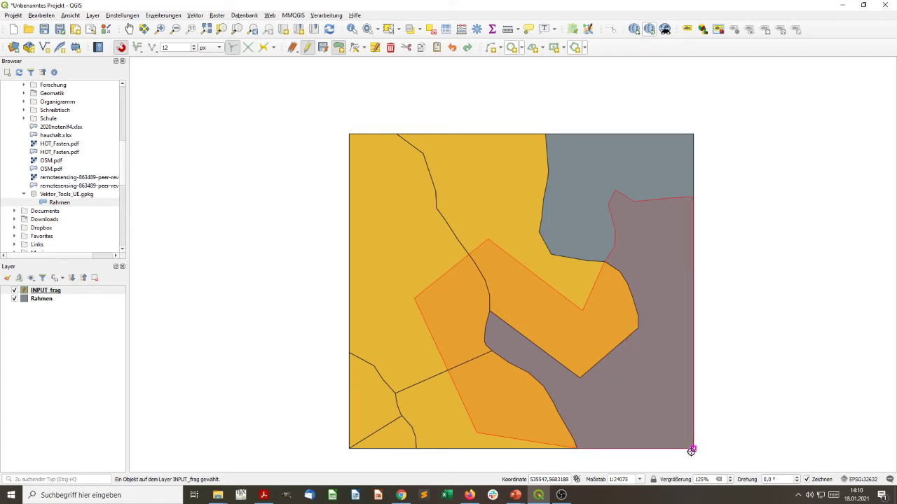
pyautogui.rightClick(691, 451)
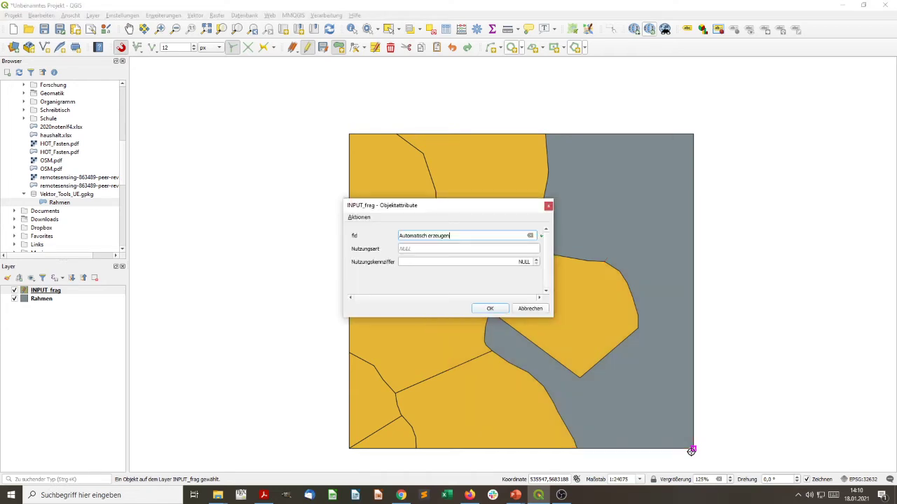
# - Give the southeastern polygon the Nutzungsart "Acker" and Nutzungskennziffer 3, and save its attributes
pyautogui.click(446, 249)
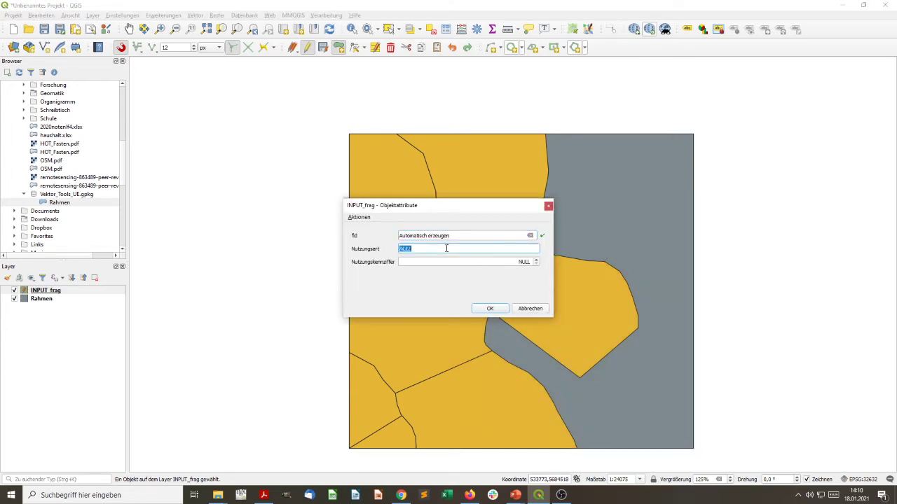
pyautogui.write('Acker')
pyautogui.press('Tab')
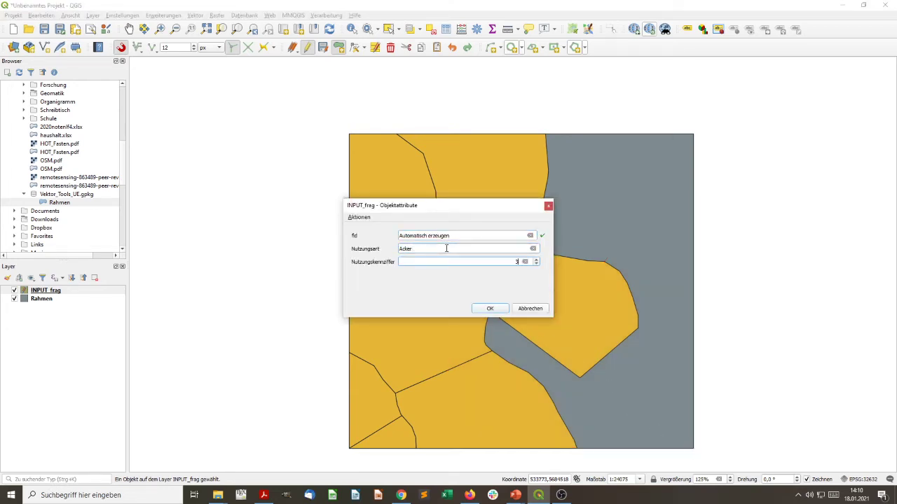
pyautogui.click(490, 308)
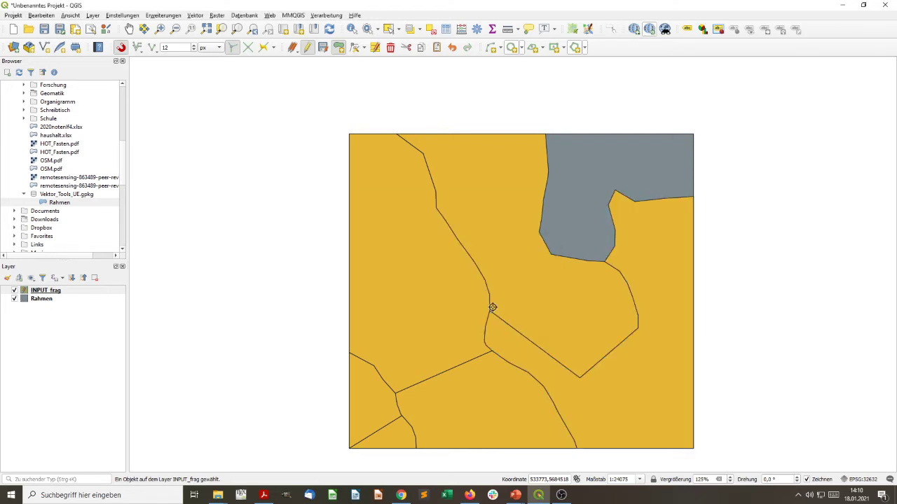
# - Inspect the southeastern polygon's western boundary, select it and its neighbouring polygons in turn to compare their edges, and clear the selection
pyautogui.scroll(2, 490, 315)
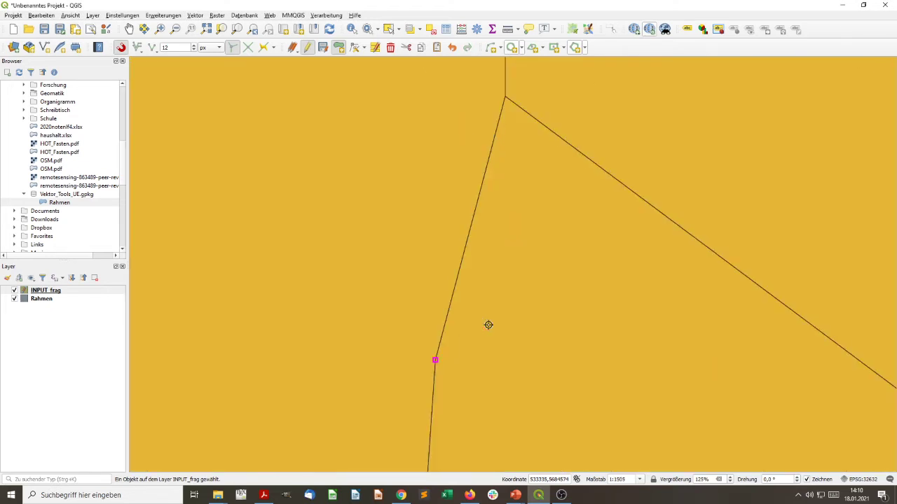
pyautogui.scroll(-1, 662, 370)
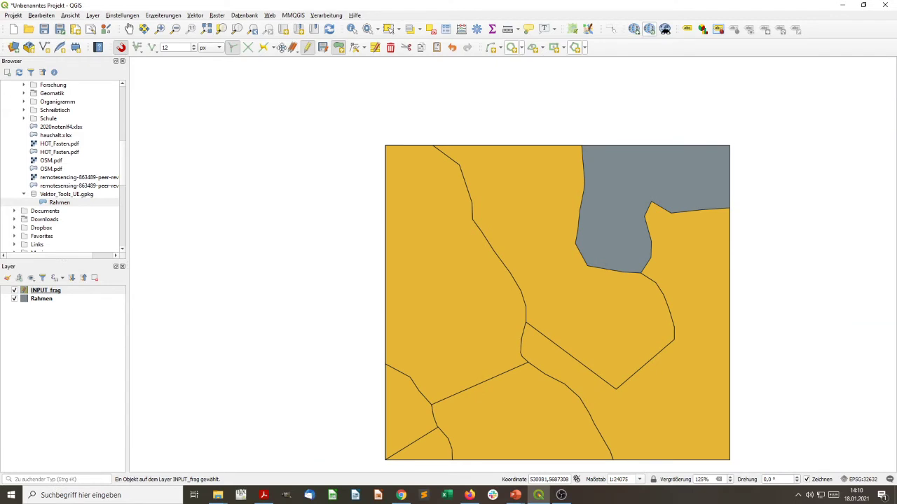
pyautogui.click(388, 28)
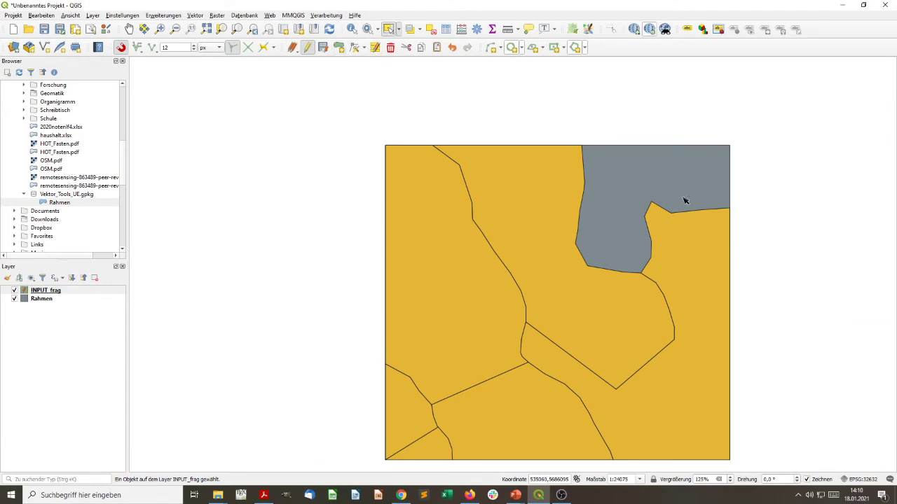
pyautogui.click(696, 247)
pyautogui.click(538, 400)
pyautogui.click(476, 341)
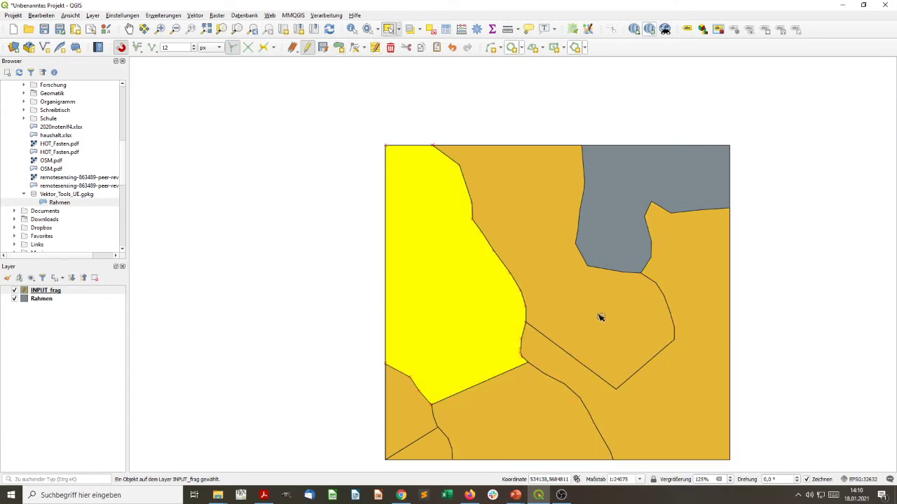
pyautogui.click(616, 313)
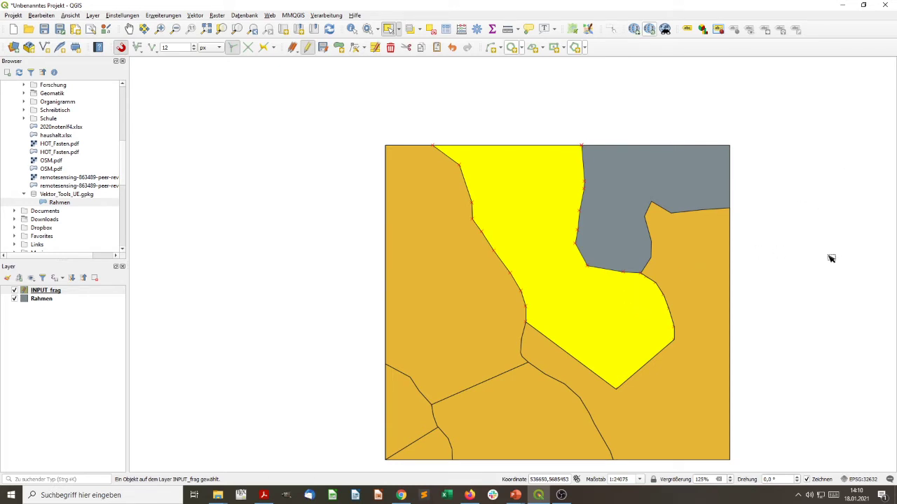
pyautogui.click(805, 250)
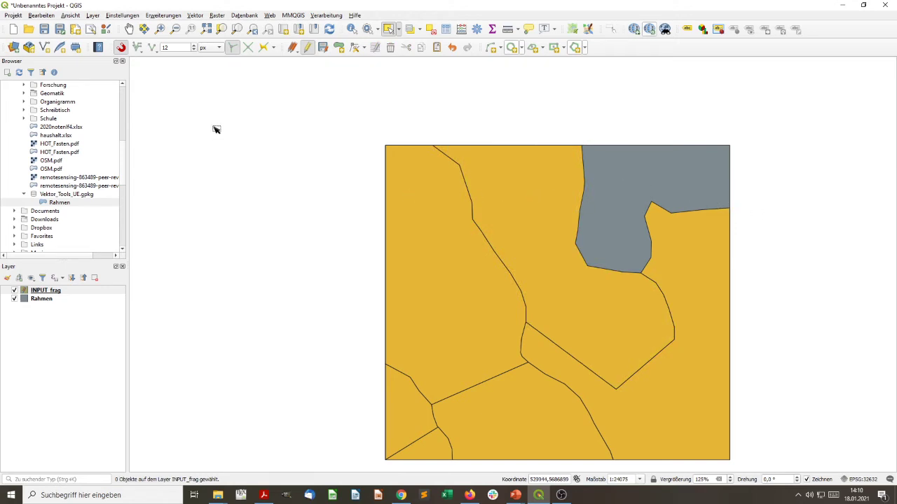
# - Digitize a polygon over the remaining northeastern area, overlapping the neighbouring polygons and snapping to the Rahmen's northeast corner
pyautogui.click(339, 47)
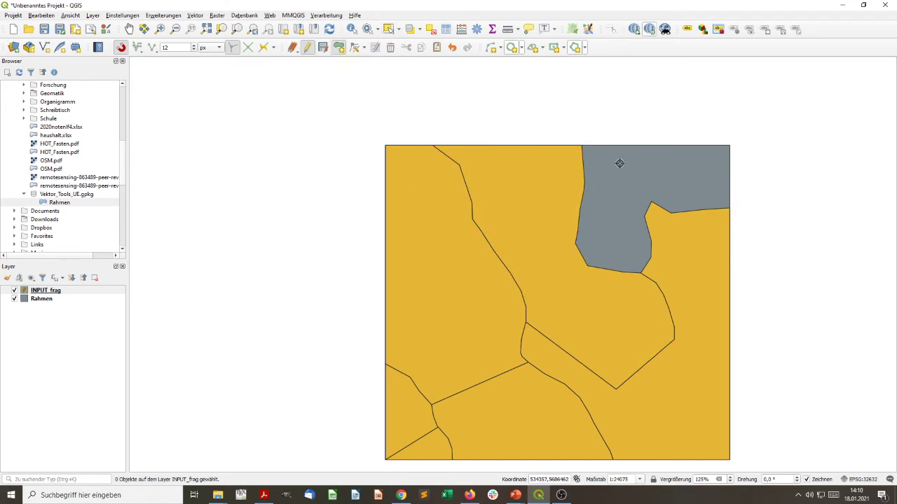
pyautogui.click(581, 147)
pyautogui.click(531, 237)
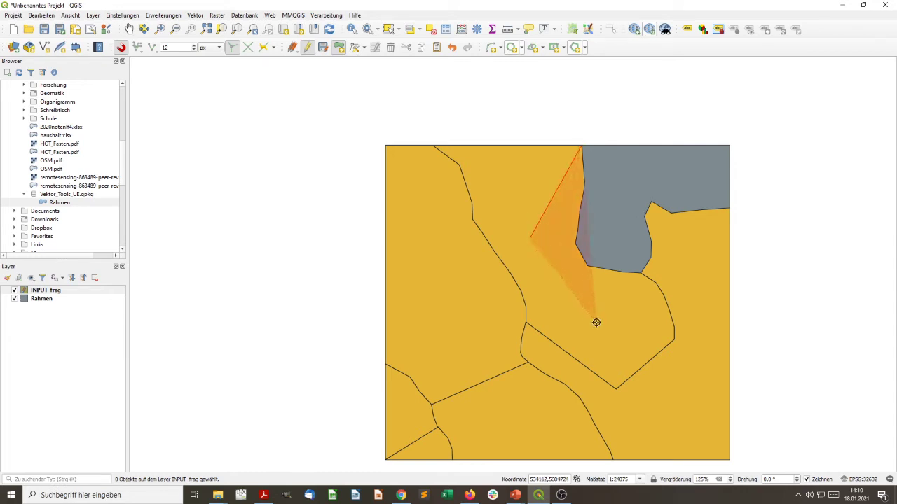
pyautogui.click(596, 323)
pyautogui.click(695, 306)
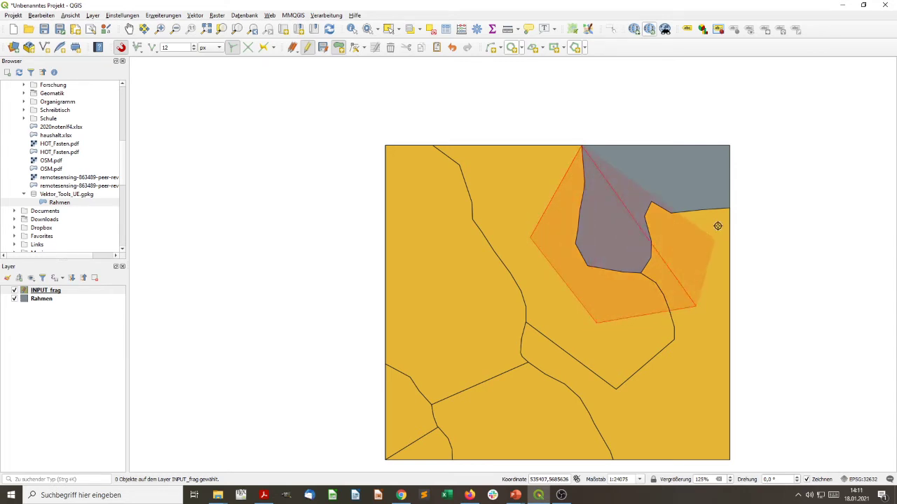
pyautogui.click(730, 208)
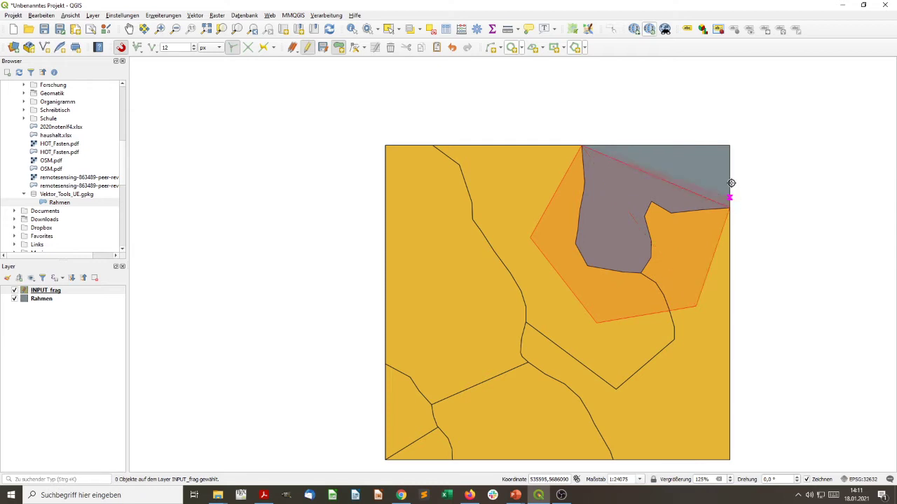
pyautogui.click(731, 145)
pyautogui.rightClick(731, 146)
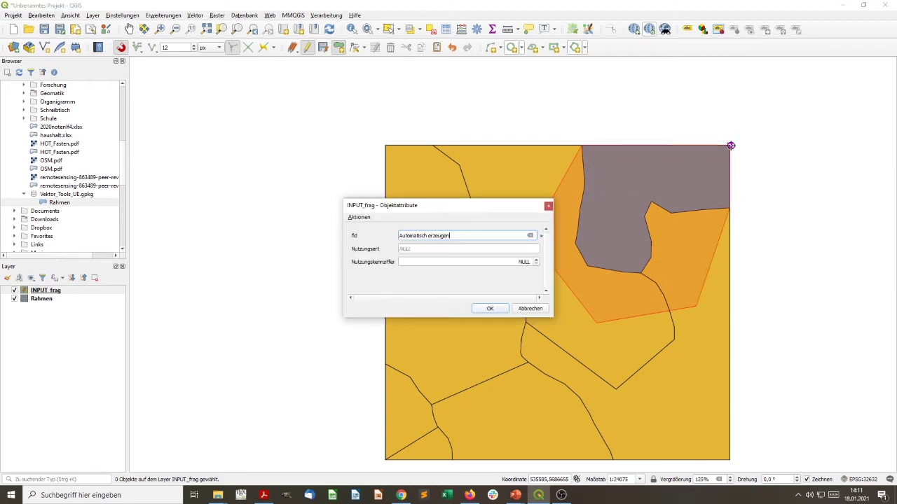
# - Give the northeastern polygon the Nutzungsart "Stadt" and Nutzungskennziffer 4, and save its attributes
pyautogui.click(469, 249)
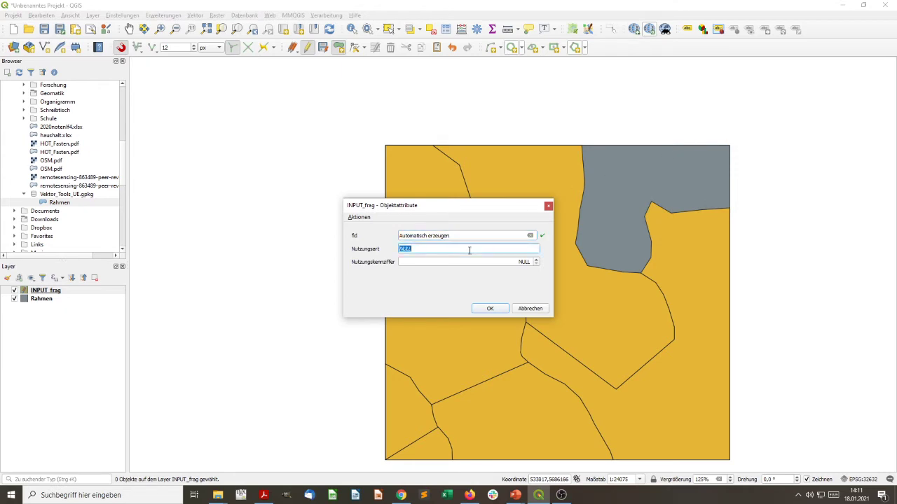
pyautogui.write('Stadt')
pyautogui.press('Tab')
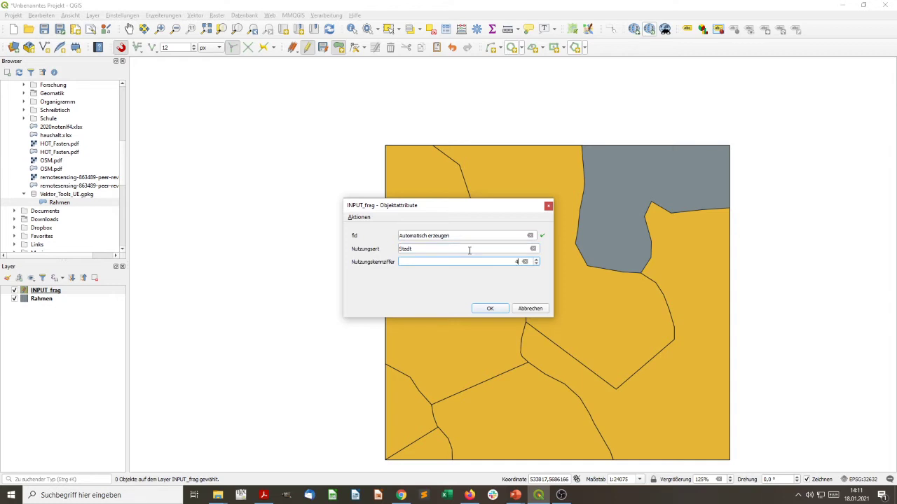
pyautogui.click(491, 308)
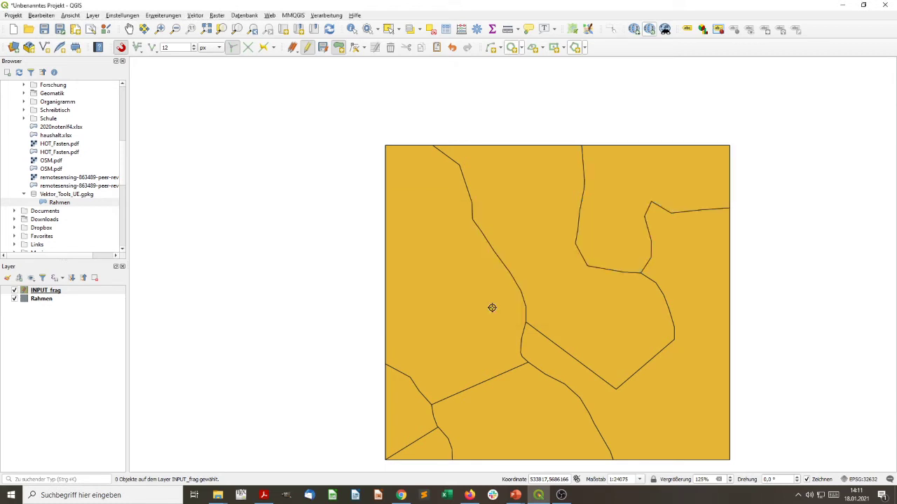
# - Save the edits of the INPUT_frag layer and end its editing mode, discarding any stray sketch
pyautogui.scroll(1, 665, 227)
pyautogui.scroll(1, 665, 227)
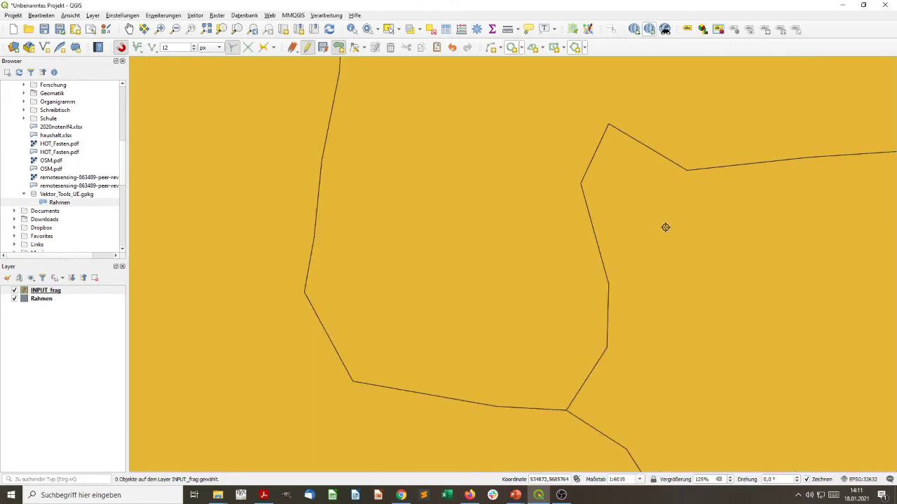
pyautogui.scroll(-3, 665, 227)
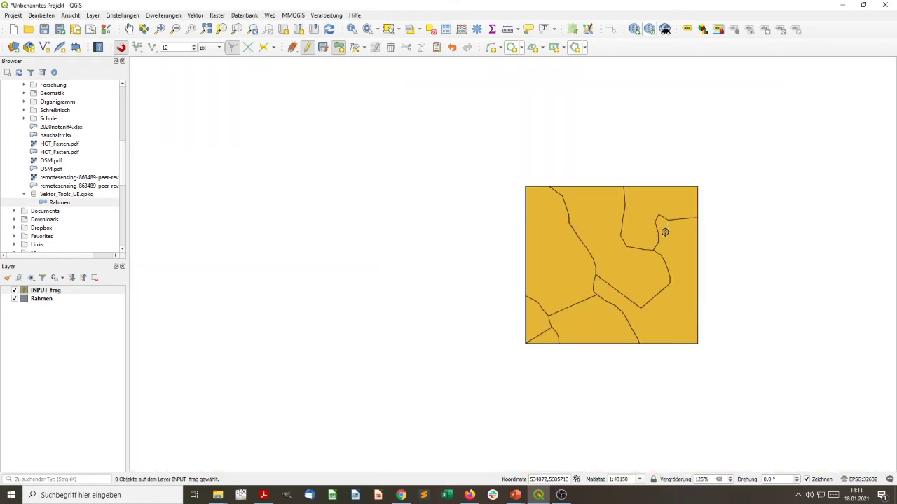
pyautogui.click(323, 48)
pyautogui.scroll(1, 744, 316)
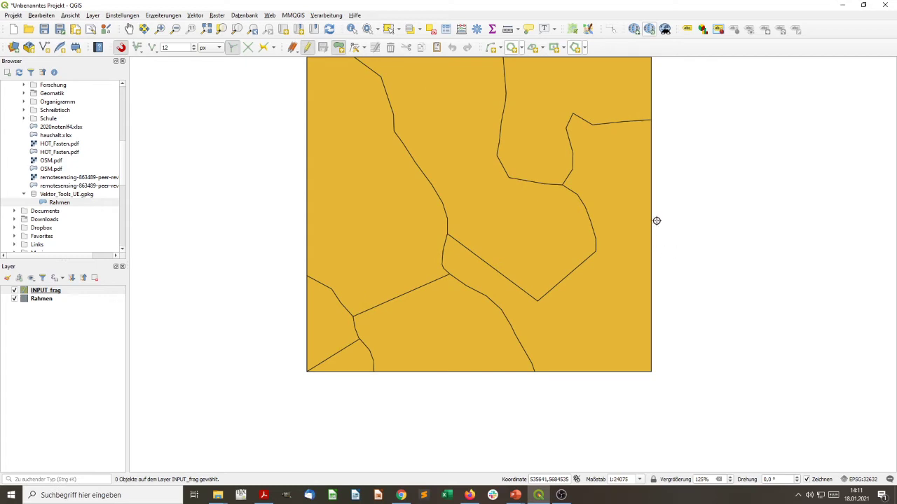
pyautogui.moveTo(657, 220); pyautogui.dragTo(645, 254)
pyautogui.click(638, 300)
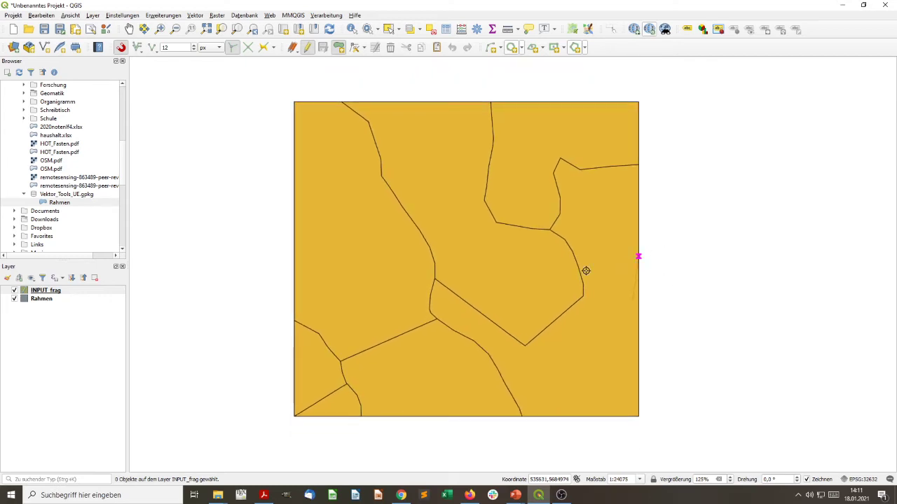
pyautogui.rightClick(189, 316)
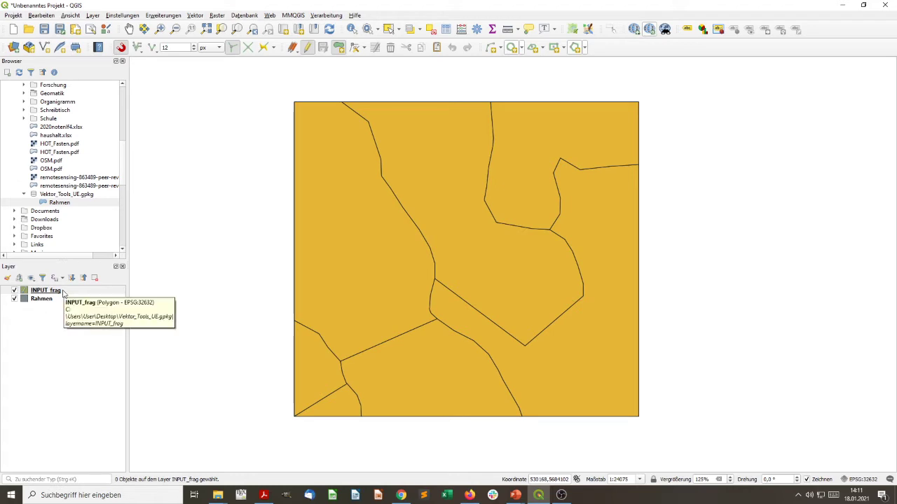
pyautogui.click(307, 47)
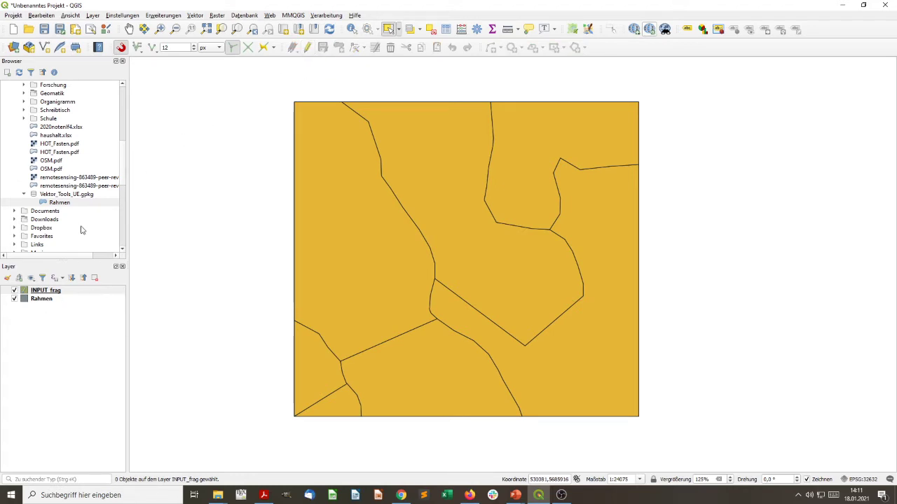
# - Switch the INPUT_frag layer's symbology to Kategorisiert by the Nutzungsart column and classify its values
pyautogui.rightClick(60, 289)
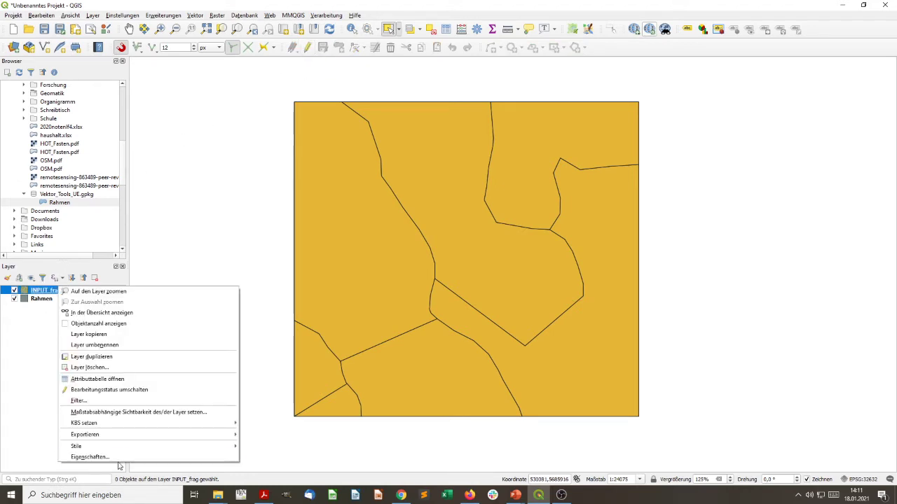
pyautogui.click(123, 457)
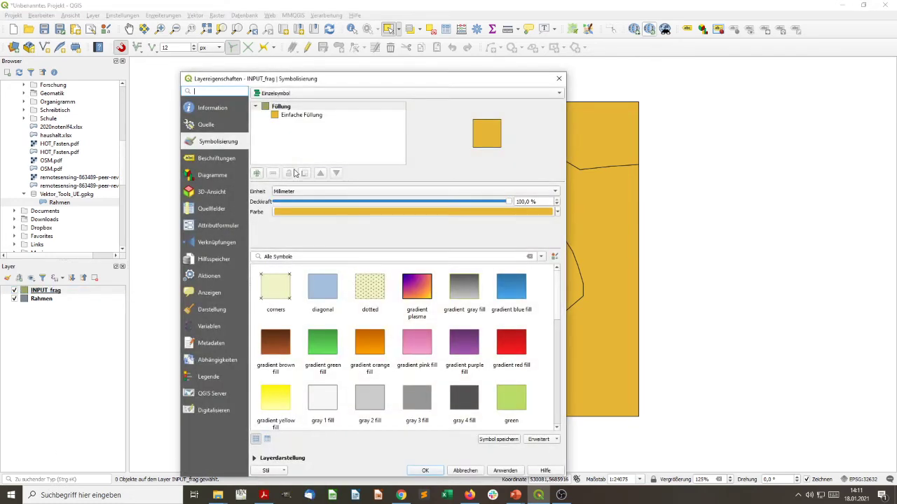
pyautogui.click(319, 94)
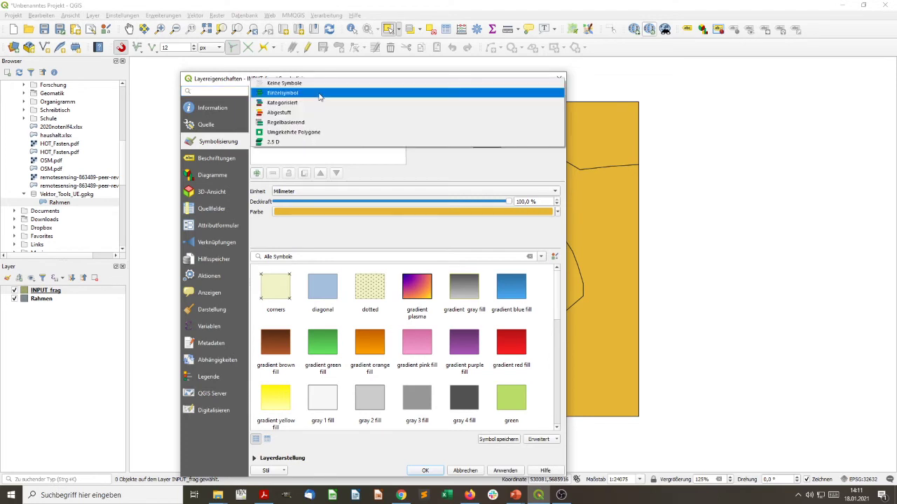
pyautogui.click(316, 103)
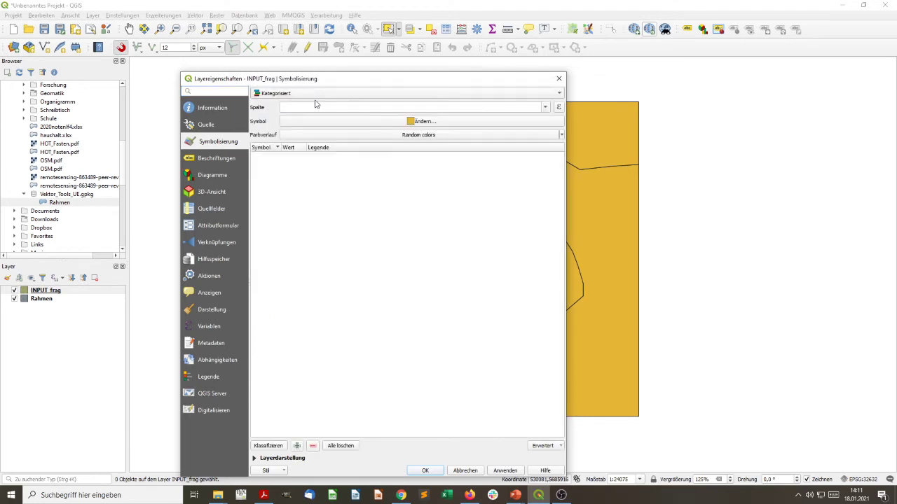
pyautogui.click(545, 107)
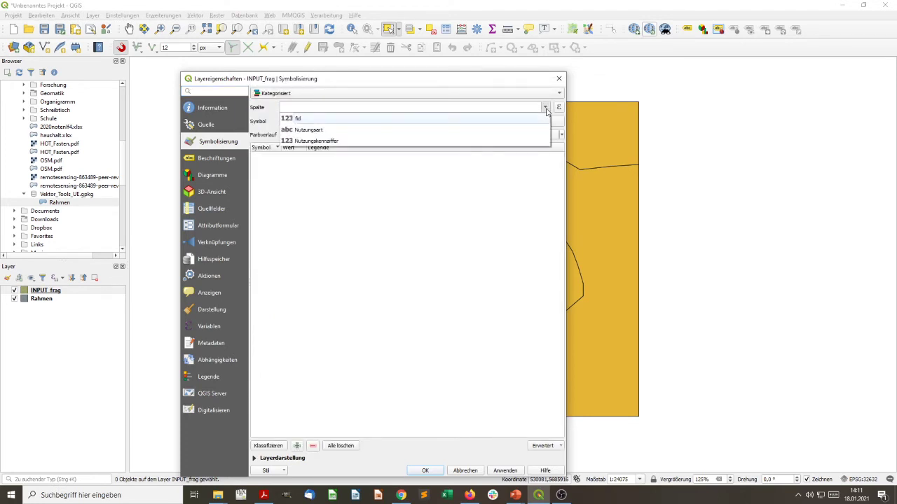
pyautogui.click(452, 130)
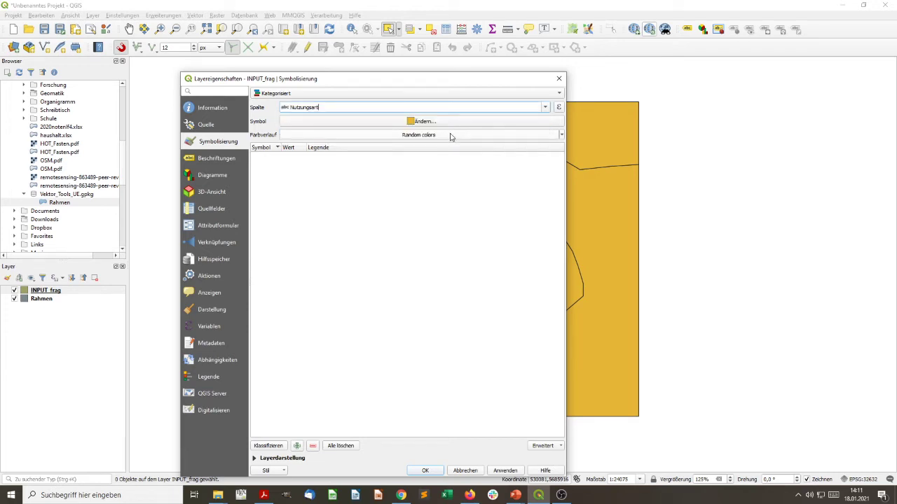
pyautogui.click(268, 446)
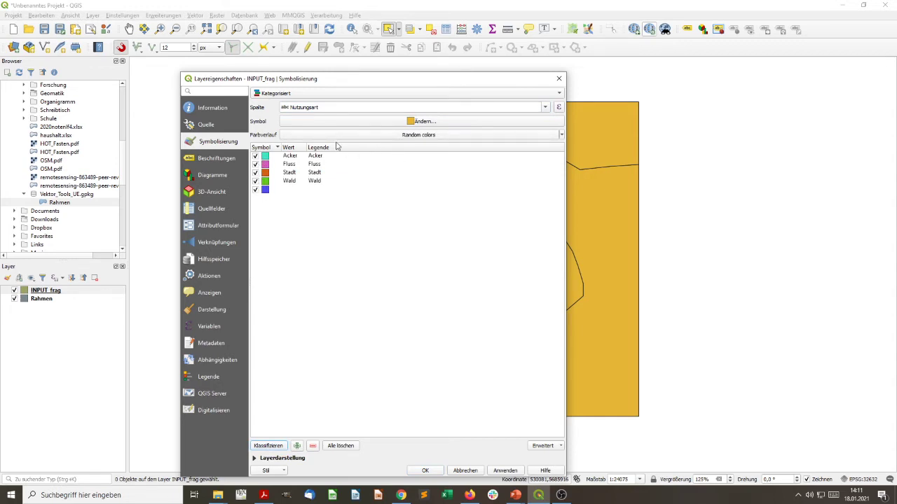
# - Assign the preset fill "corners" to the Acker category and the preset fill "diagonal" to the Fluss category
pyautogui.doubleClick(265, 156)
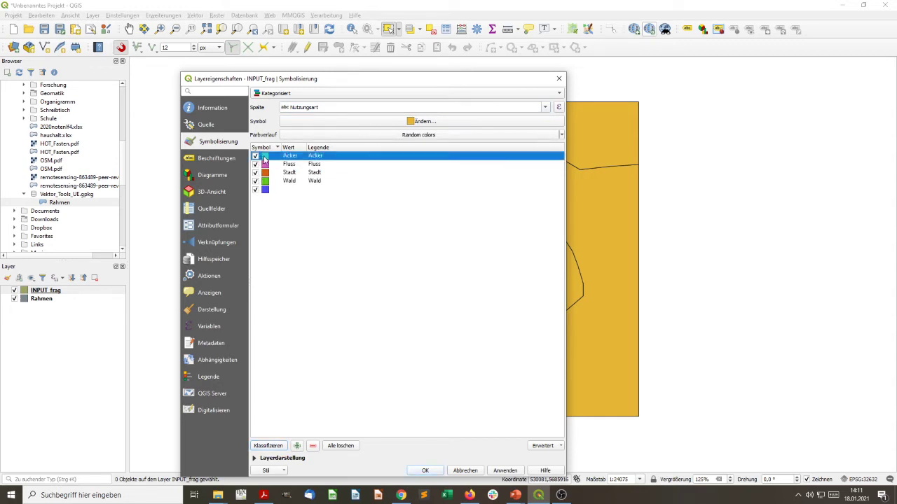
pyautogui.click(294, 249)
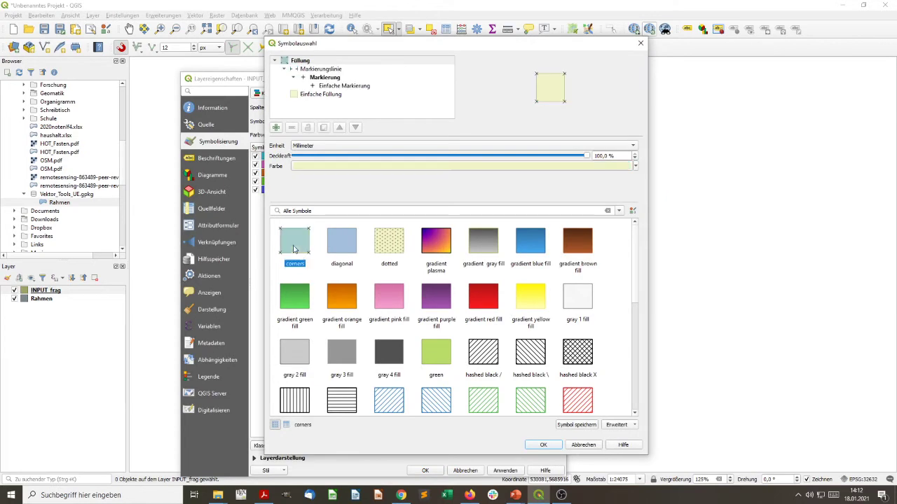
pyautogui.click(544, 445)
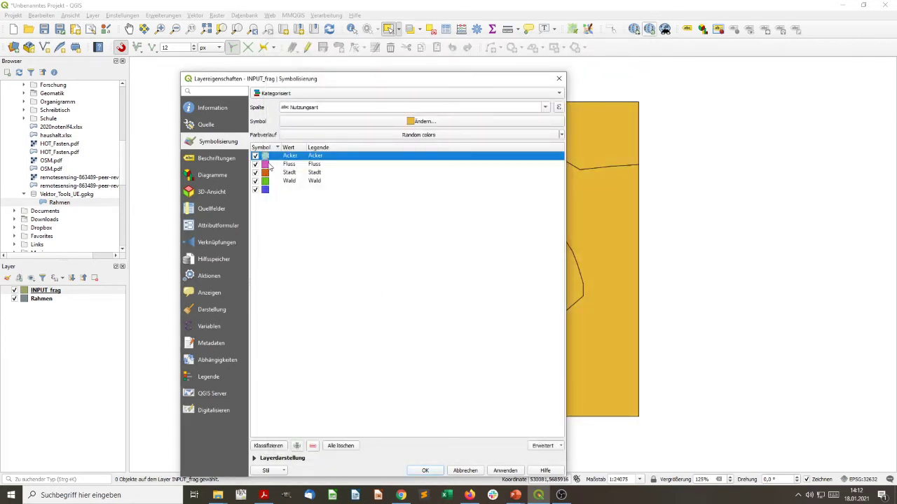
pyautogui.click(264, 164)
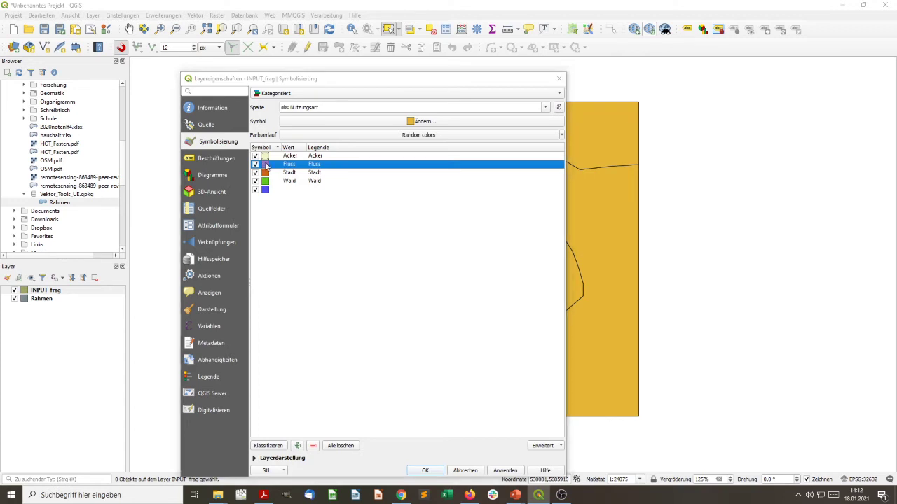
pyautogui.doubleClick(265, 164)
pyautogui.click(341, 242)
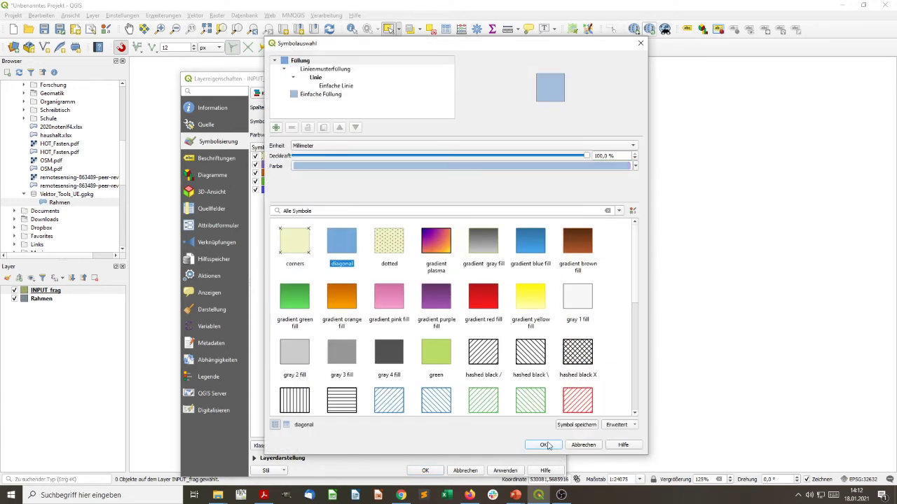
pyautogui.click(545, 445)
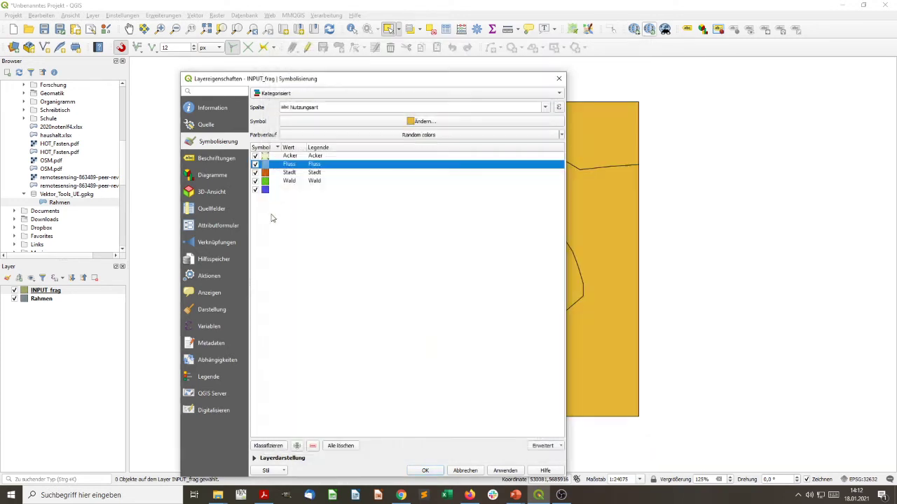
# - Assign the preset fill "gray 2 fill" to the Stadt category's symbol
pyautogui.doubleClick(265, 173)
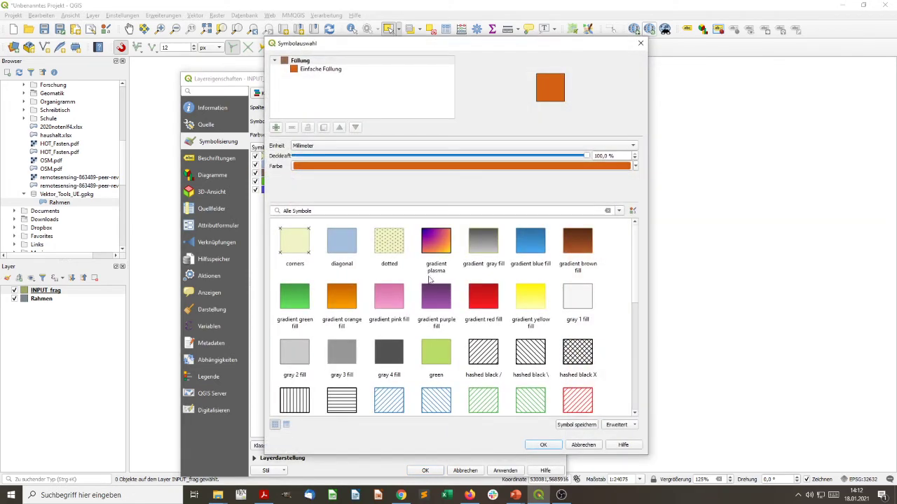
pyautogui.scroll(-5, 430, 280)
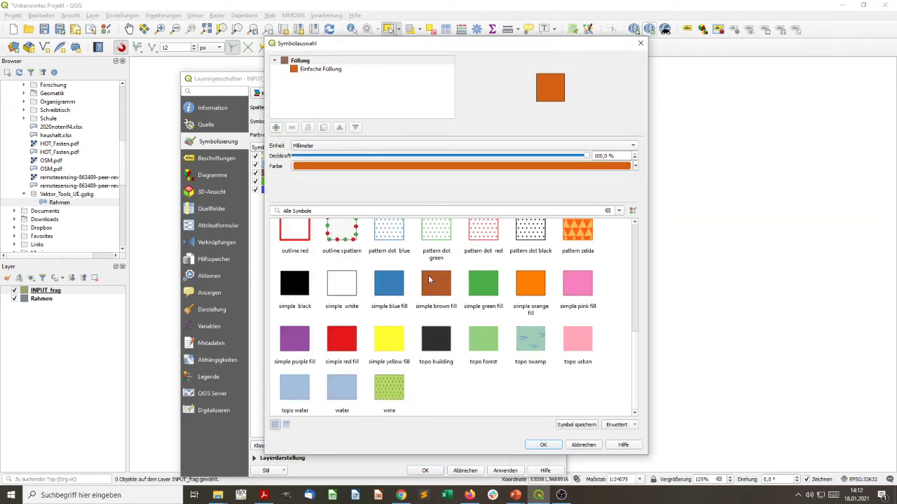
pyautogui.scroll(4, 429, 280)
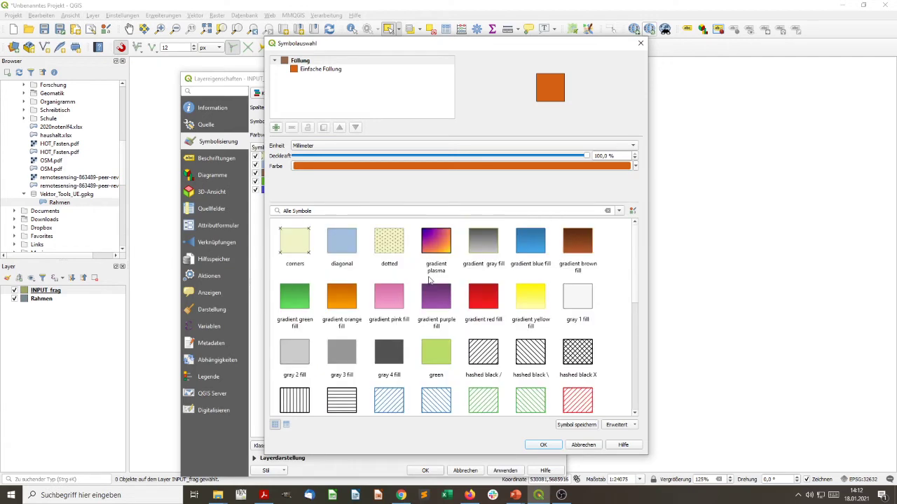
pyautogui.click(294, 353)
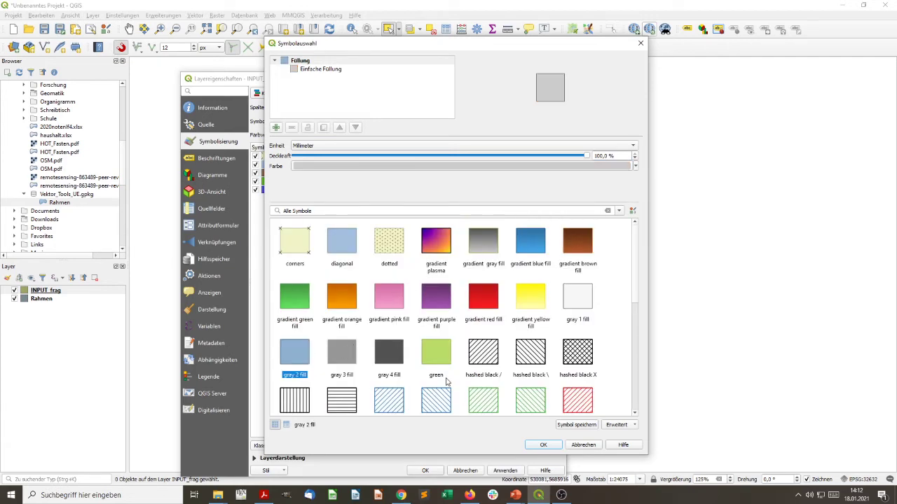
pyautogui.click(543, 445)
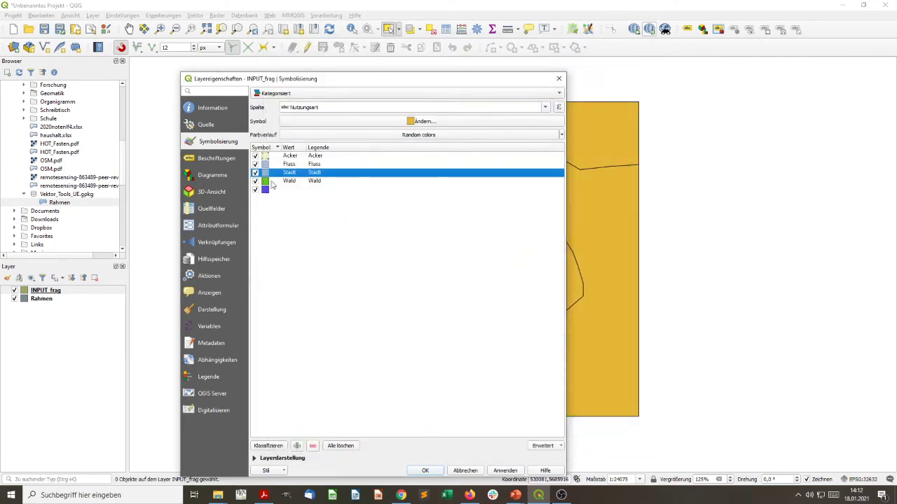
pyautogui.click(298, 203)
# - Change the Stadt category's fill colour to the muted red #c15353
pyautogui.doubleClick(265, 172)
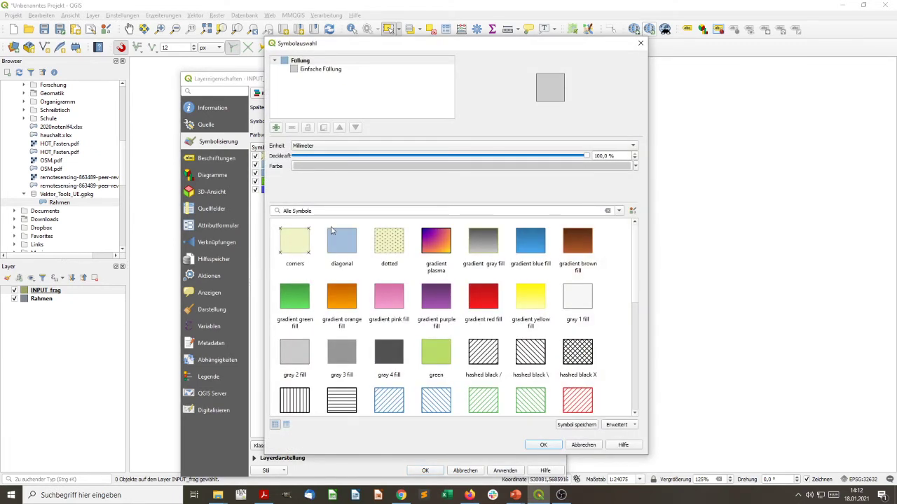
pyautogui.scroll(-5, 429, 290)
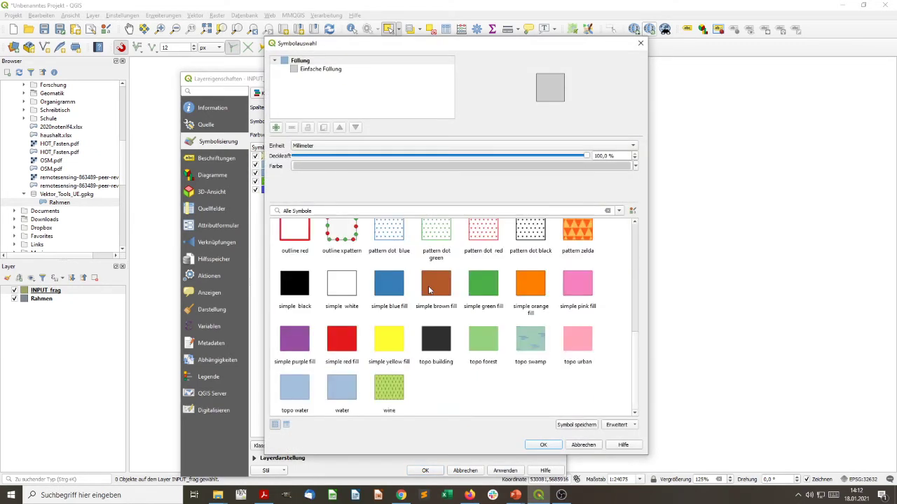
pyautogui.scroll(4, 430, 290)
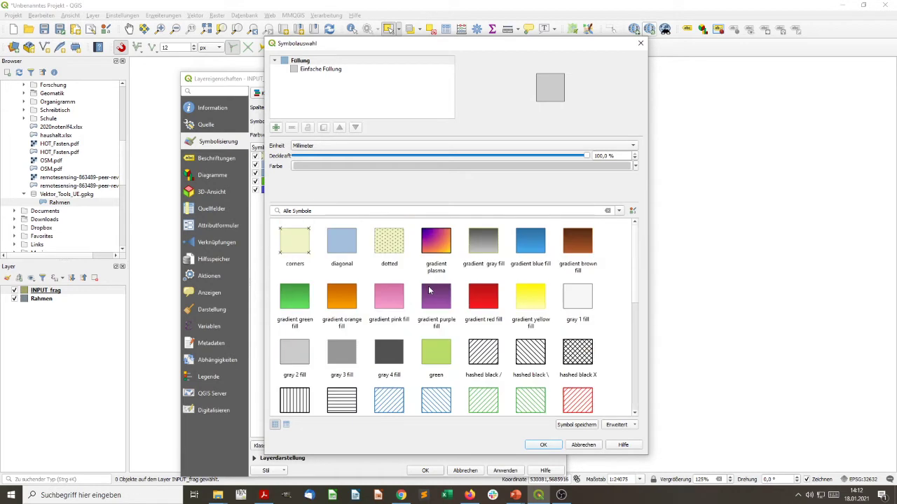
pyautogui.click(630, 166)
pyautogui.moveTo(638, 93); pyautogui.dragTo(654, 91)
pyautogui.click(661, 105)
pyautogui.click(664, 105)
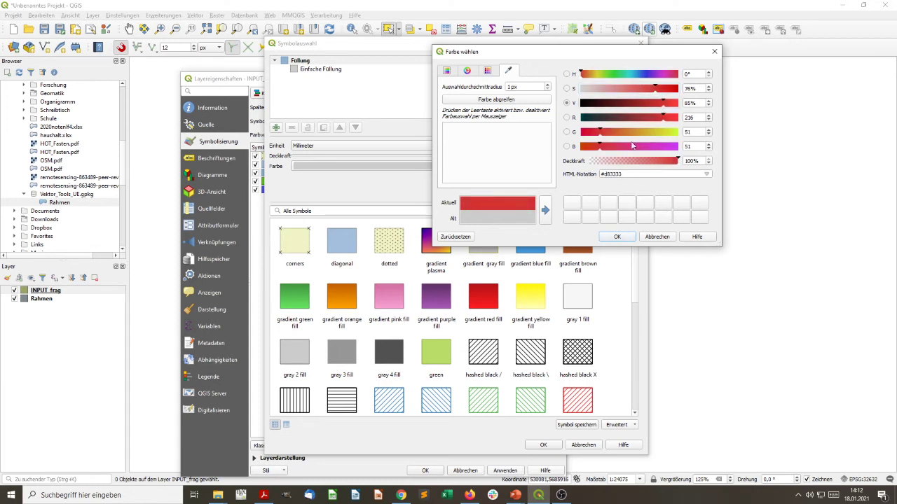
pyautogui.click(652, 103)
pyautogui.moveTo(646, 91); pyautogui.dragTo(637, 91)
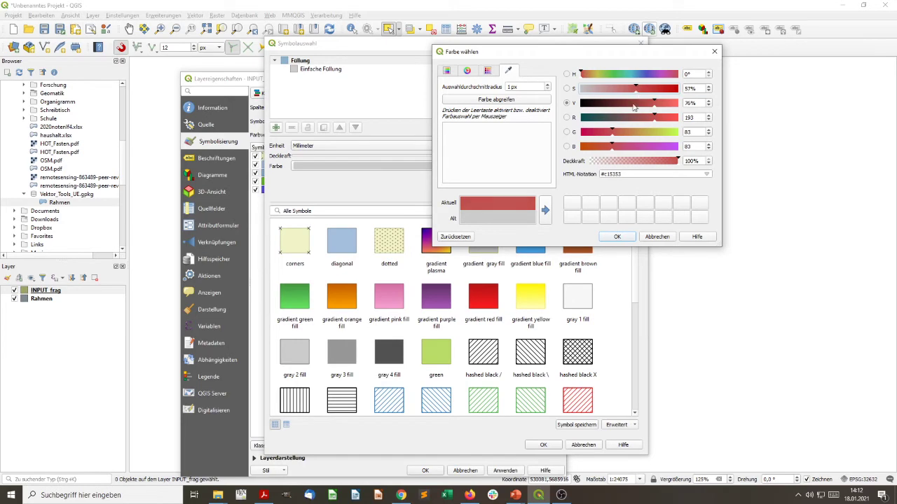
pyautogui.click(615, 238)
pyautogui.click(544, 446)
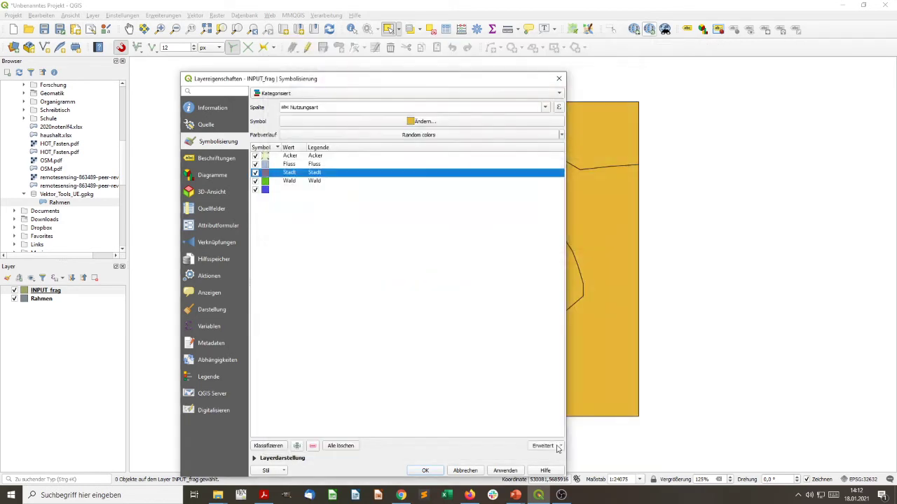
# - Assign the preset fill "topo forest" to the Wald category and apply the categorised symbology to INPUT_frag
pyautogui.doubleClick(265, 181)
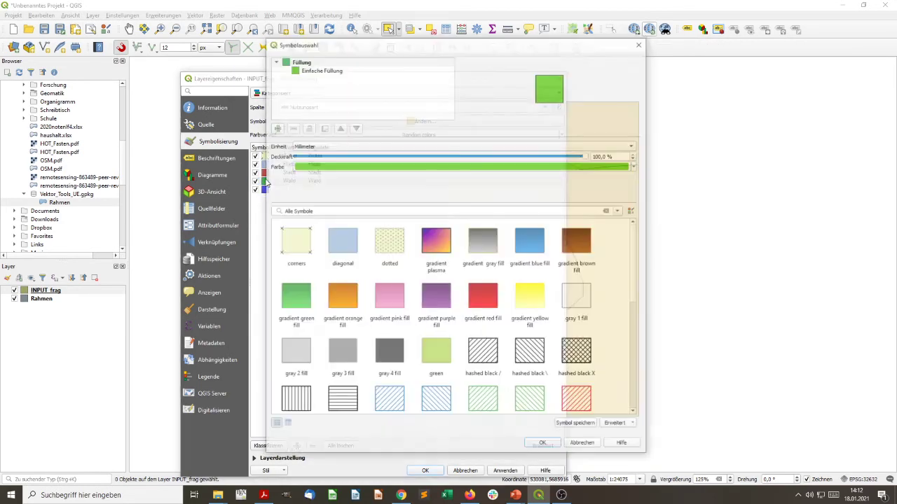
pyautogui.scroll(-5, 412, 323)
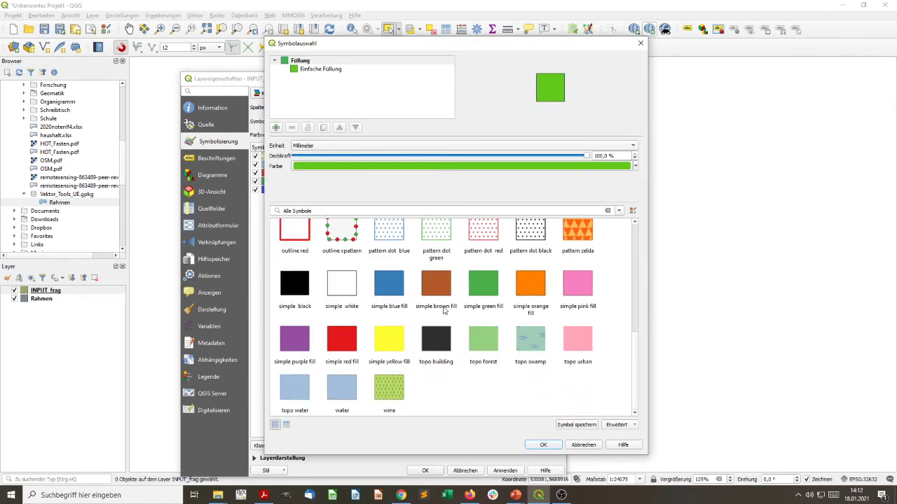
pyautogui.click(477, 289)
pyautogui.click(489, 354)
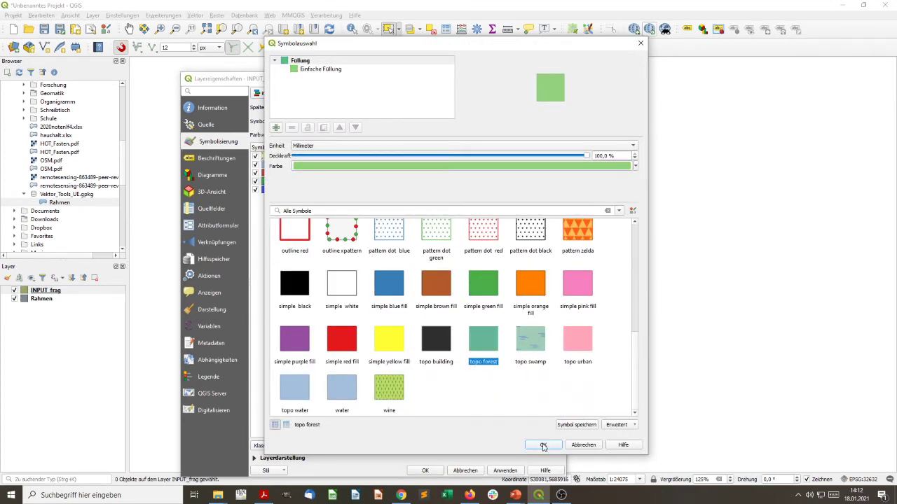
pyautogui.click(543, 445)
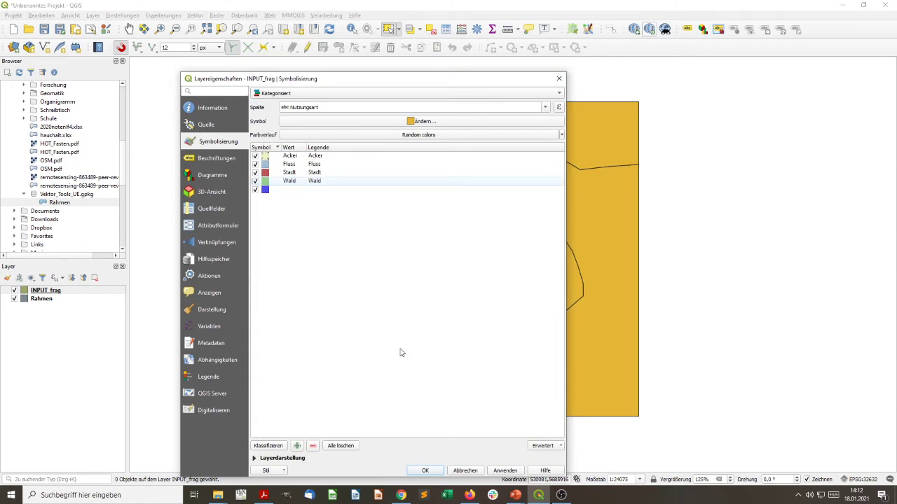
pyautogui.click(504, 470)
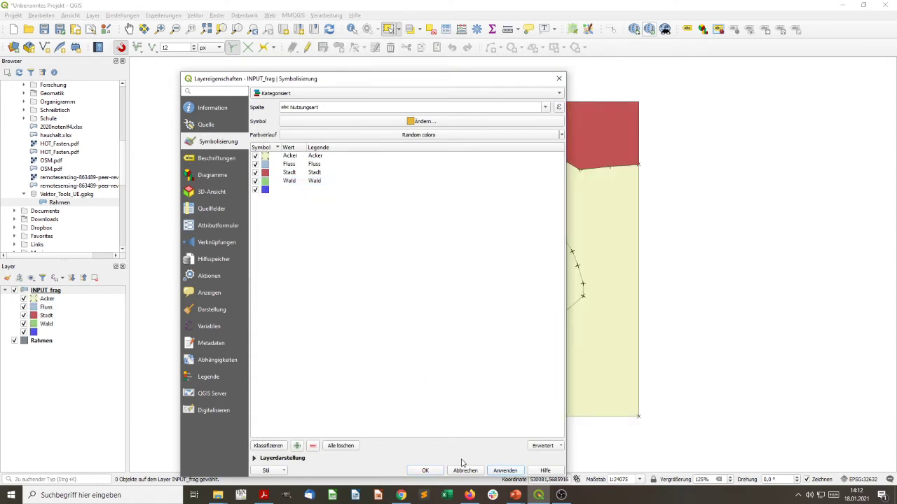
pyautogui.click(426, 471)
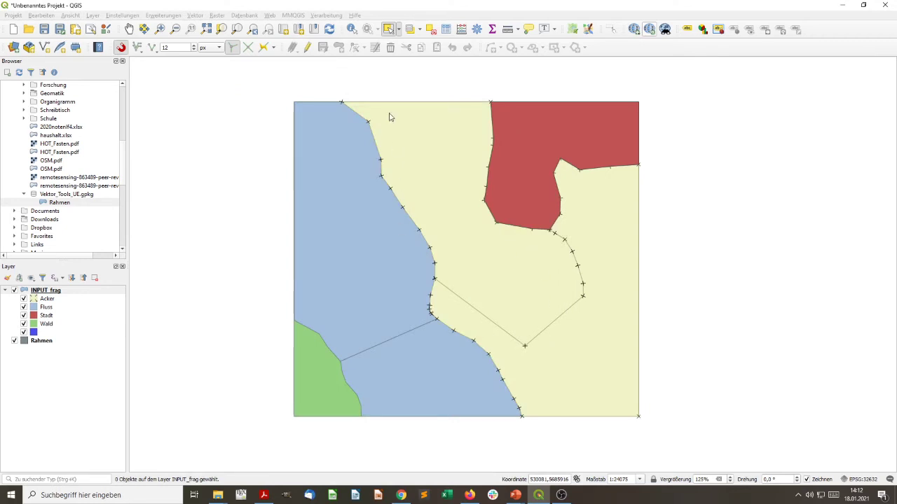
# - Change the Acker category's symbol to the preset fill "land"
pyautogui.doubleClick(34, 299)
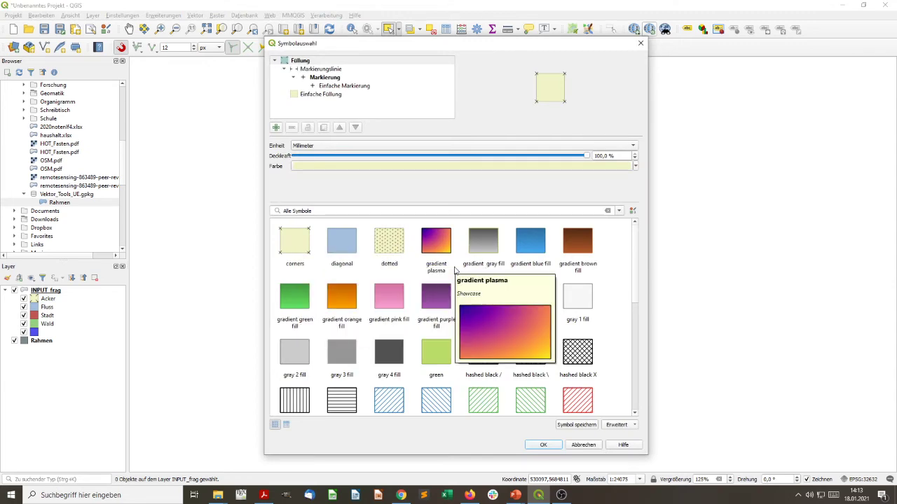
pyautogui.scroll(-5, 454, 271)
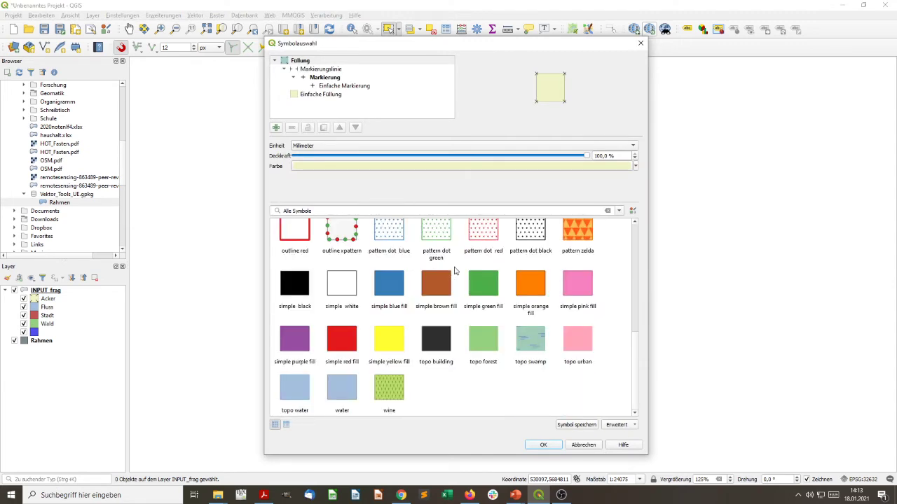
pyautogui.scroll(3, 454, 270)
pyautogui.scroll(-2, 454, 270)
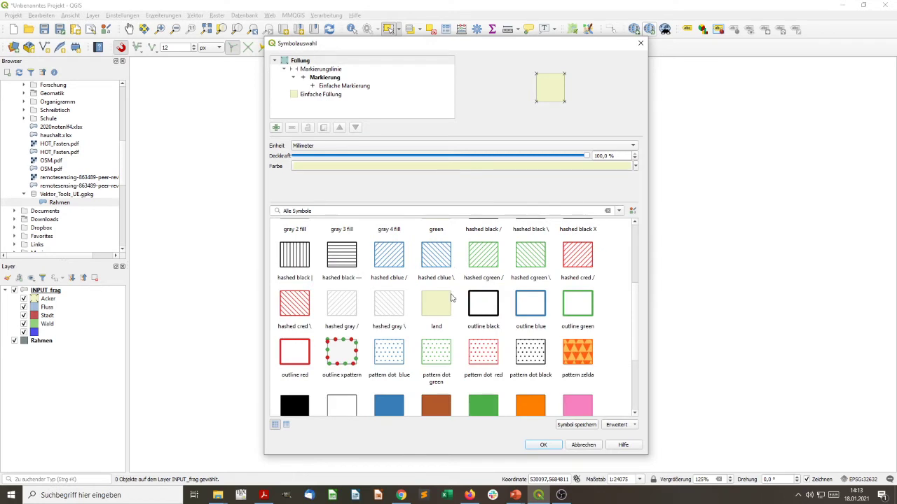
pyautogui.click(448, 299)
pyautogui.click(545, 445)
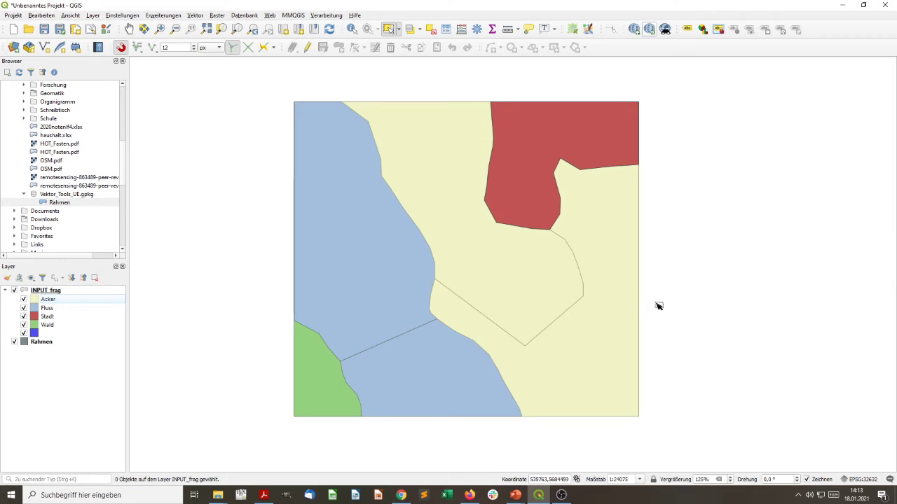
# - Copy the INPUT_frag layer's style with all style categories
pyautogui.click(5, 290)
pyautogui.click(6, 290)
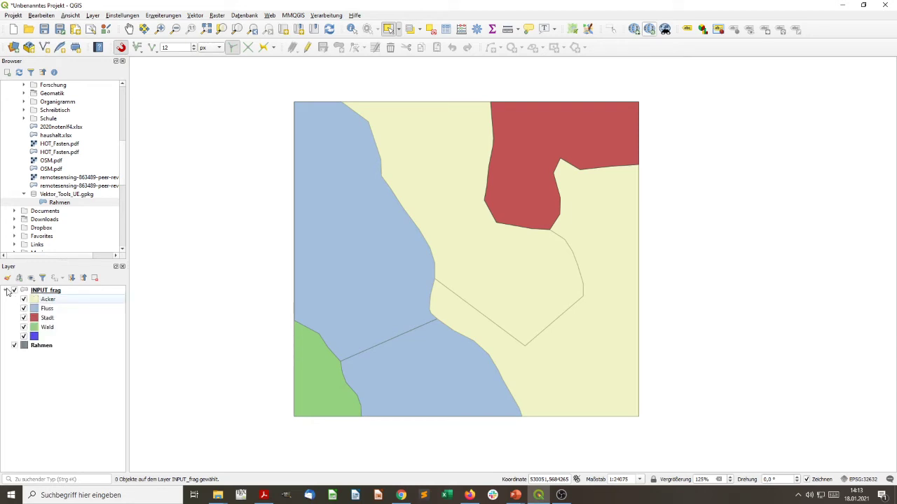
pyautogui.click(40, 292)
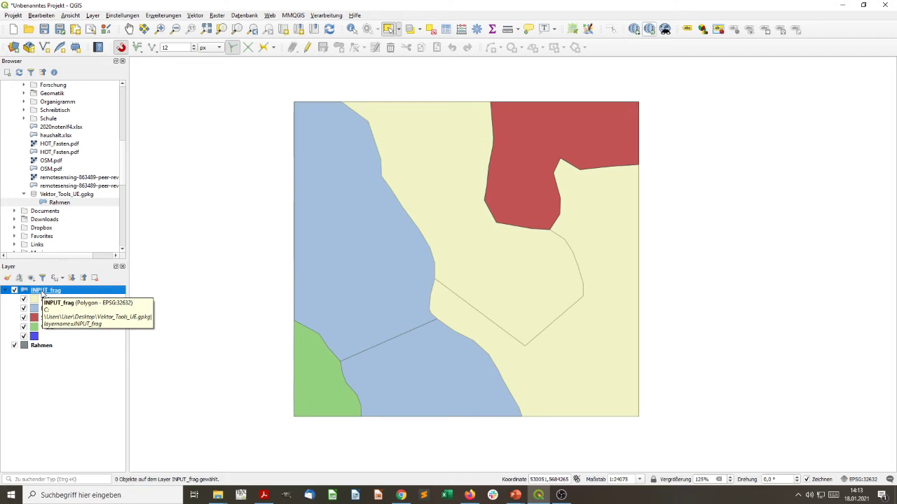
pyautogui.rightClick(42, 291)
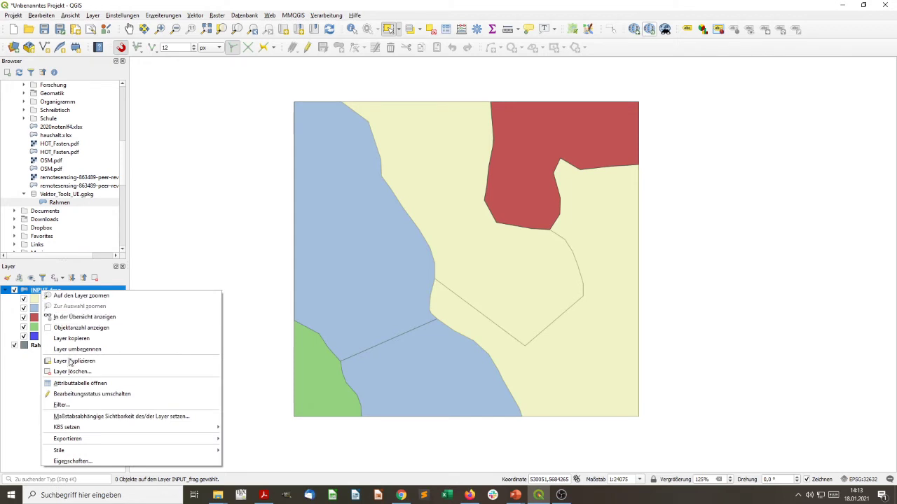
pyautogui.moveTo(99, 454)
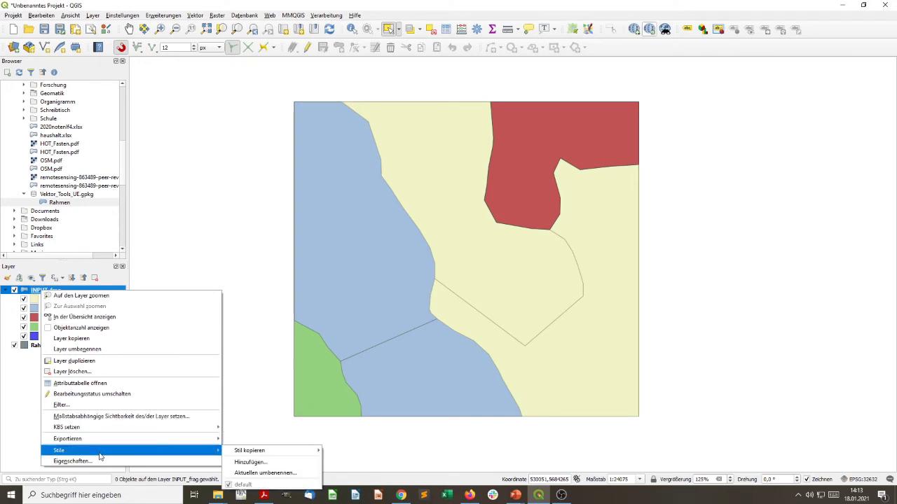
pyautogui.moveTo(256, 453)
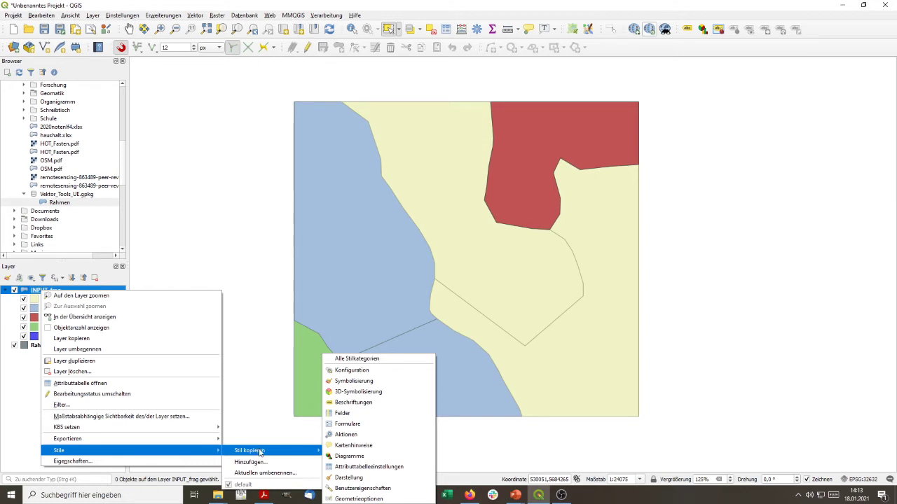
pyautogui.click(375, 362)
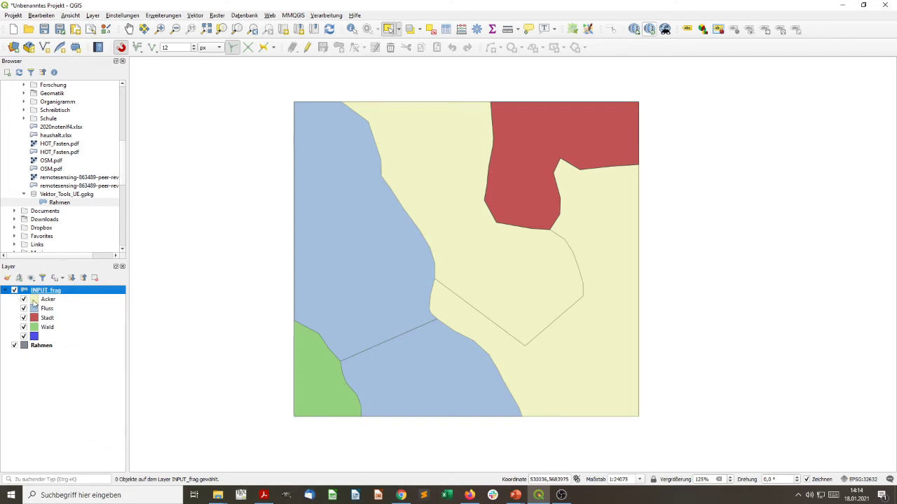
# - Hide the Rahmen layer and turn off snapping
pyautogui.click(14, 347)
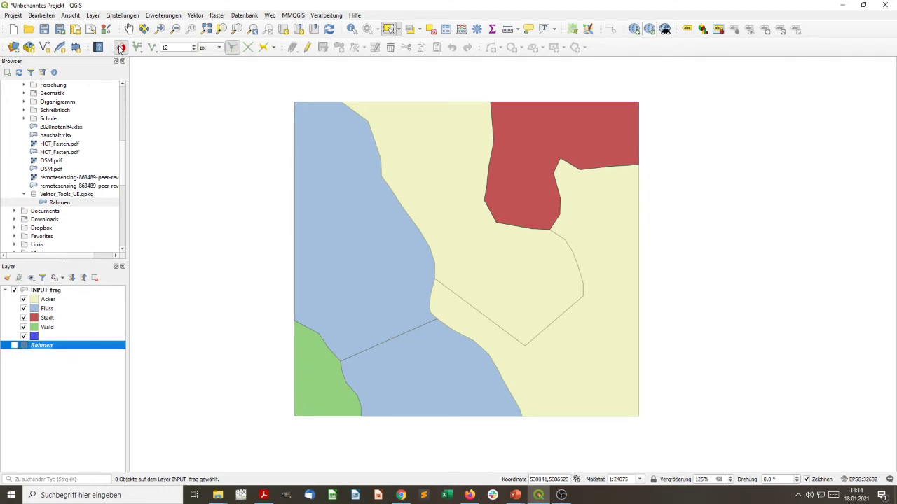
pyautogui.click(121, 48)
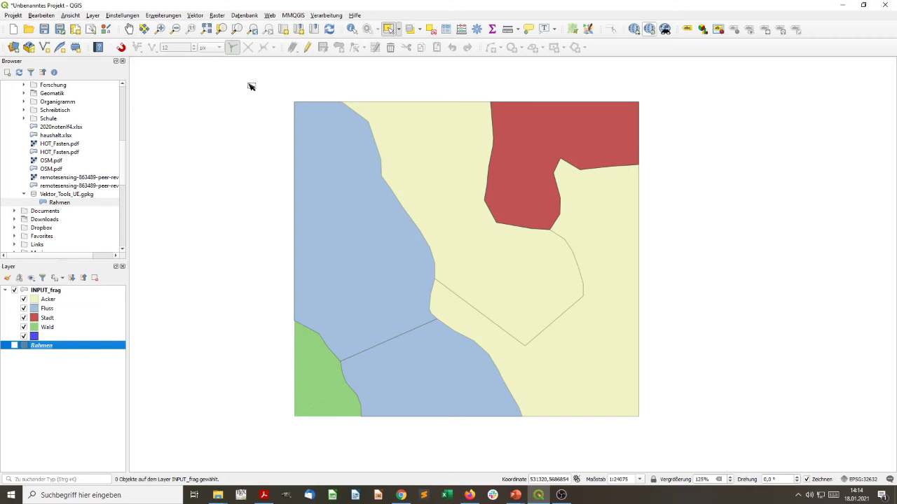
# - Examine how the Wald area of INPUT_frag is divided by selecting its polygons individually, and clear the selection
pyautogui.click(332, 381)
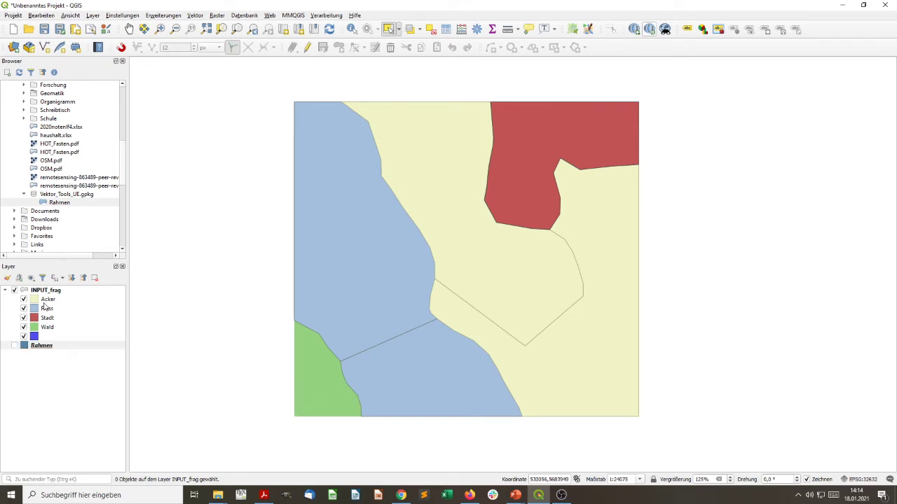
pyautogui.click(49, 290)
pyautogui.click(324, 385)
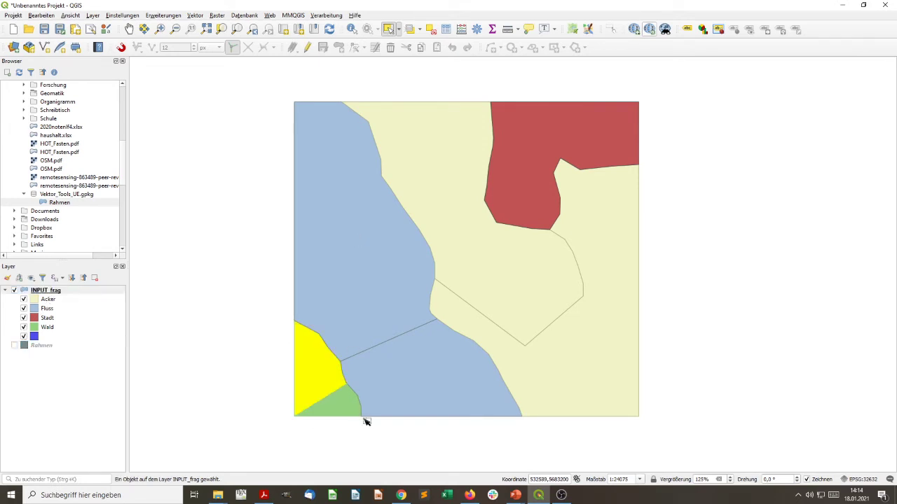
pyautogui.click(350, 413)
pyautogui.click(325, 393)
pyautogui.click(344, 421)
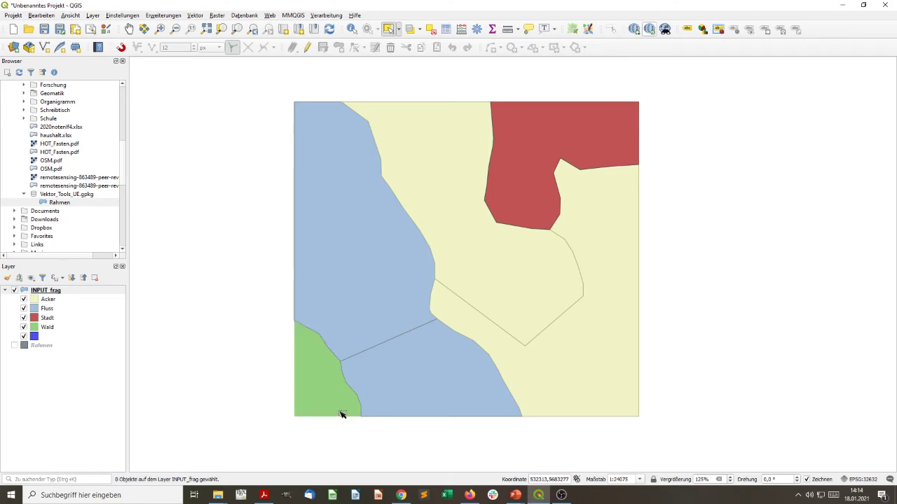
pyautogui.click(328, 400)
pyautogui.click(341, 402)
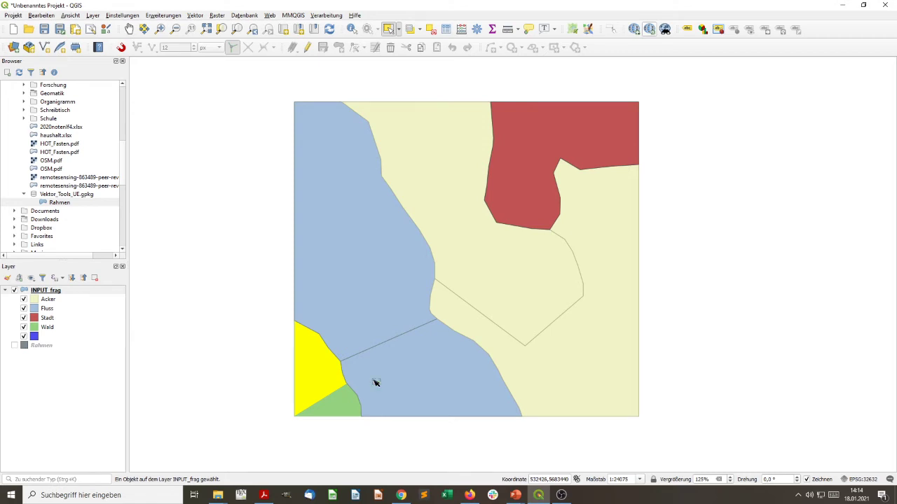
pyautogui.click(283, 307)
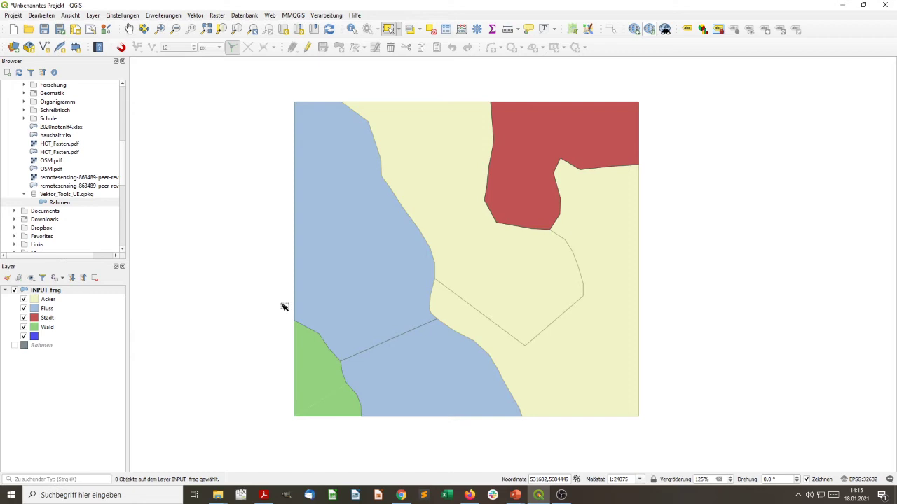
# - Select the Fluss, Acker and Wald polygons one after another to examine their fragmentation, and clear the selection
pyautogui.click(406, 351)
pyautogui.click(386, 314)
pyautogui.click(426, 343)
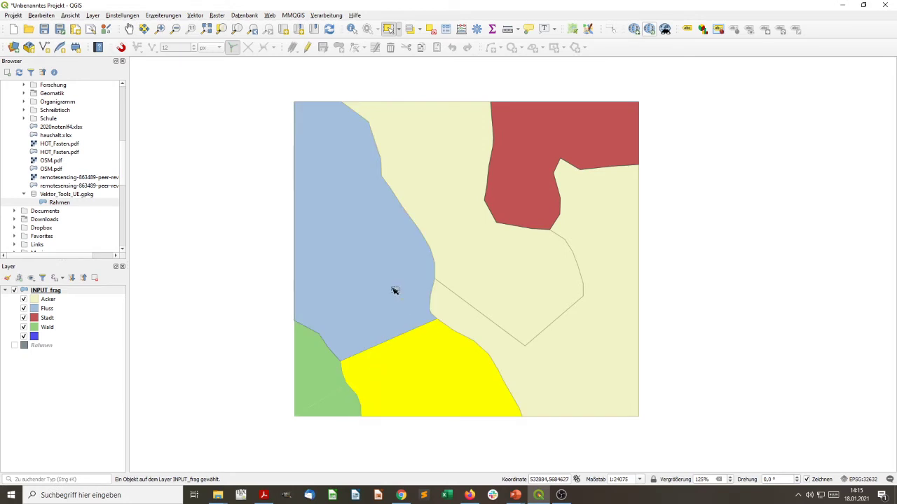
pyautogui.click(395, 292)
pyautogui.click(522, 268)
pyautogui.click(601, 341)
pyautogui.click(536, 297)
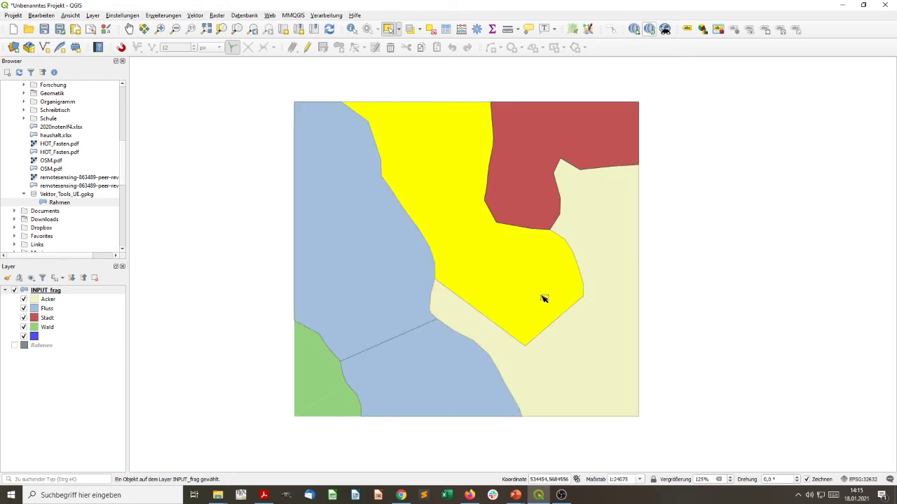
pyautogui.click(583, 325)
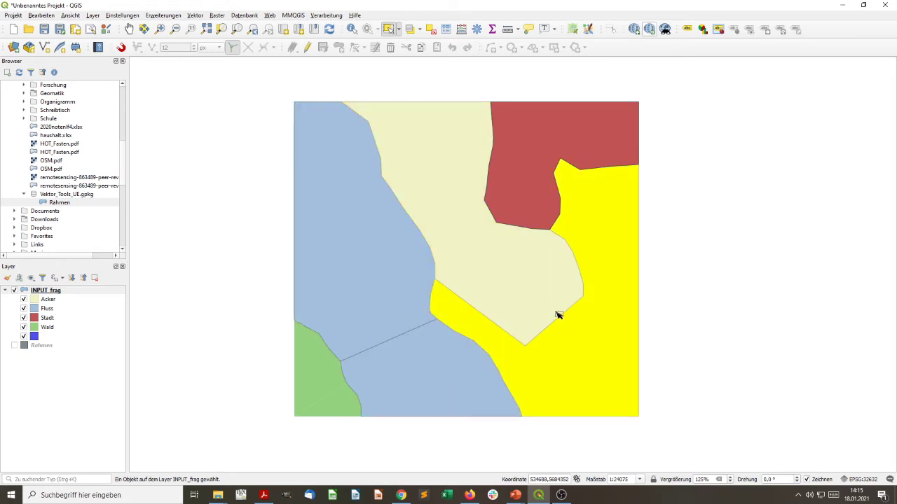
pyautogui.click(386, 260)
pyautogui.click(333, 408)
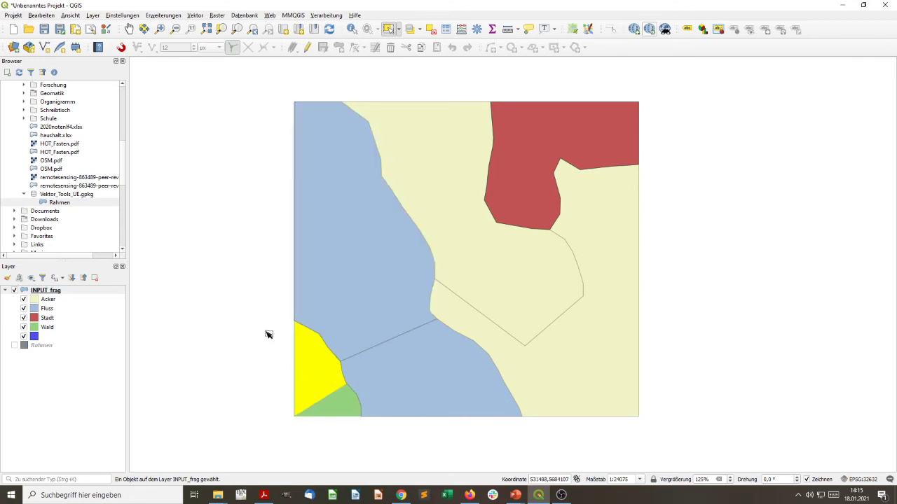
pyautogui.click(269, 304)
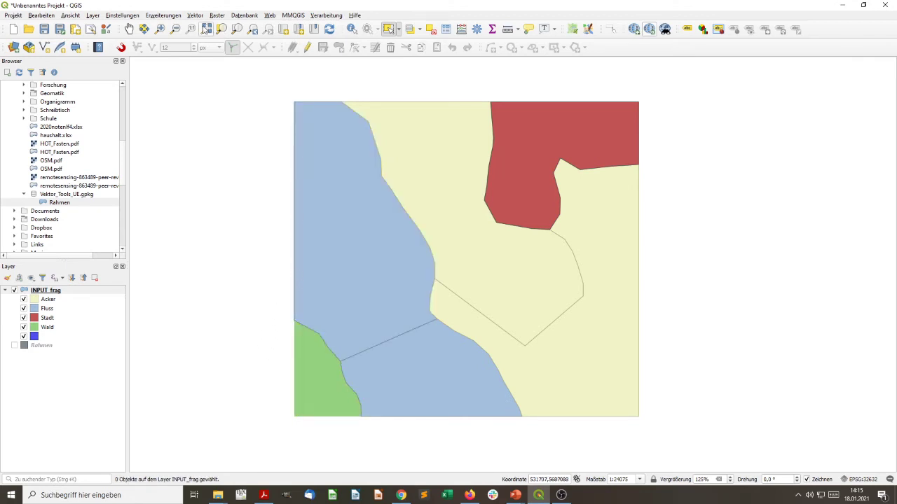
pyautogui.click(194, 16)
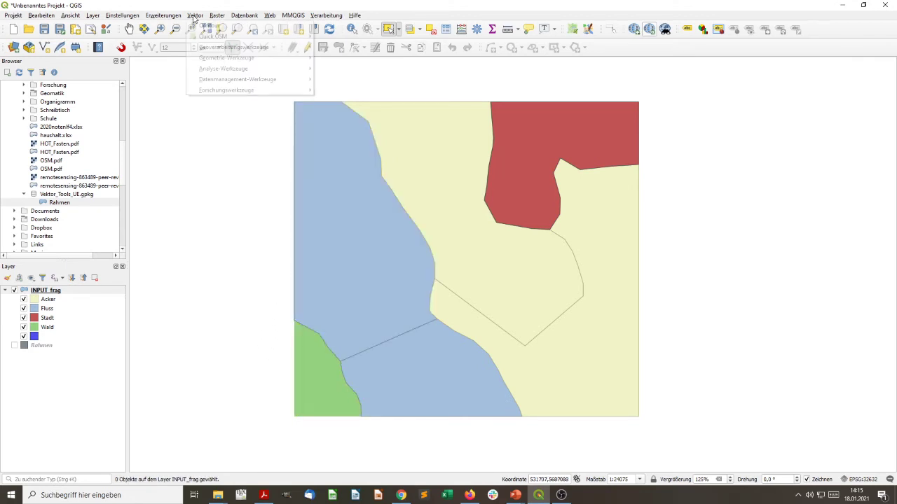
pyautogui.moveTo(248, 59)
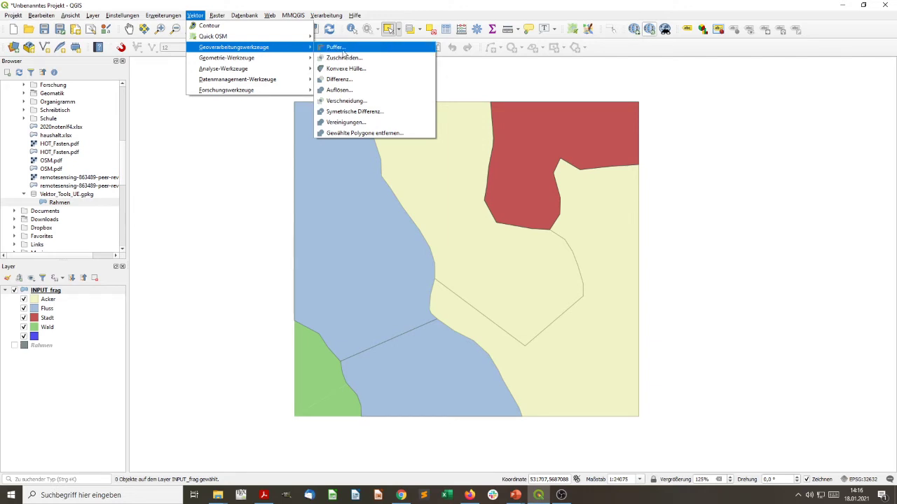
pyautogui.click(368, 91)
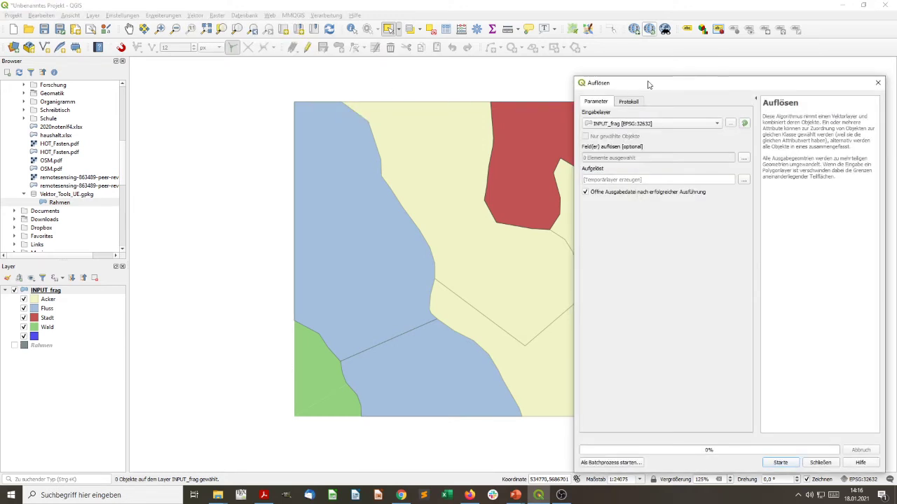
pyautogui.moveTo(649, 84); pyautogui.dragTo(587, 65)
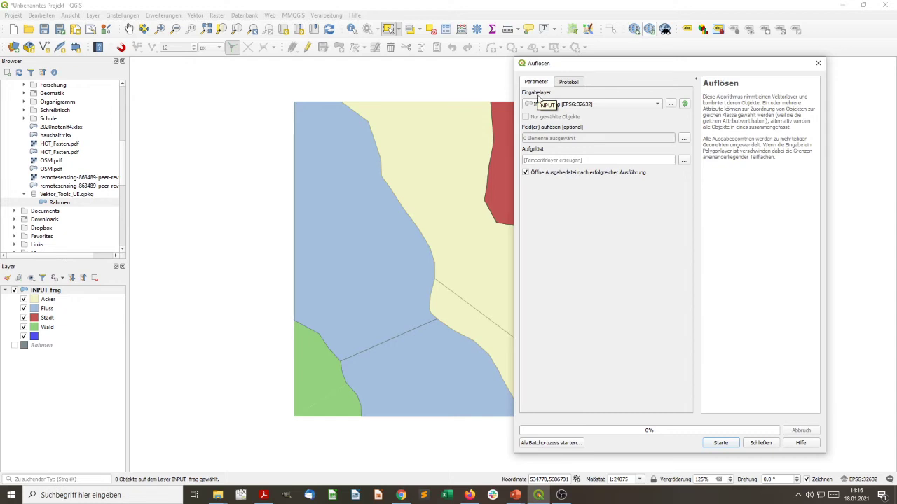
pyautogui.click(626, 110)
pyautogui.click(625, 105)
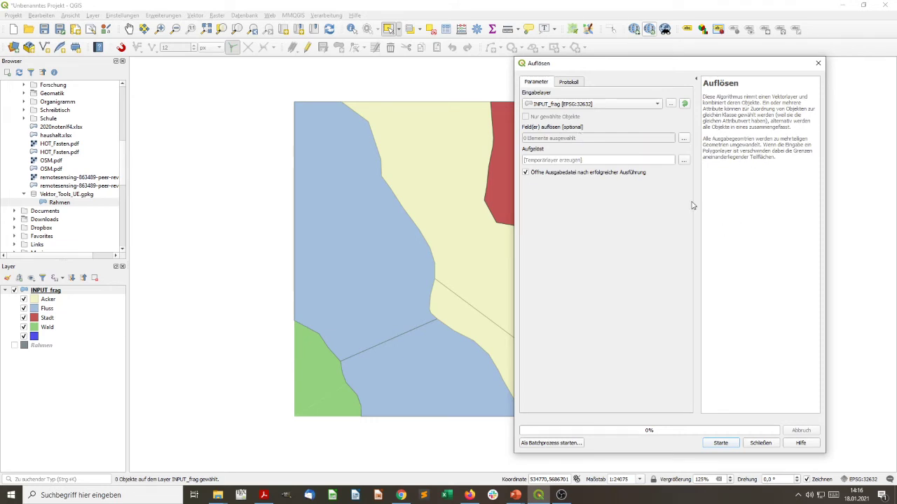
pyautogui.click(683, 138)
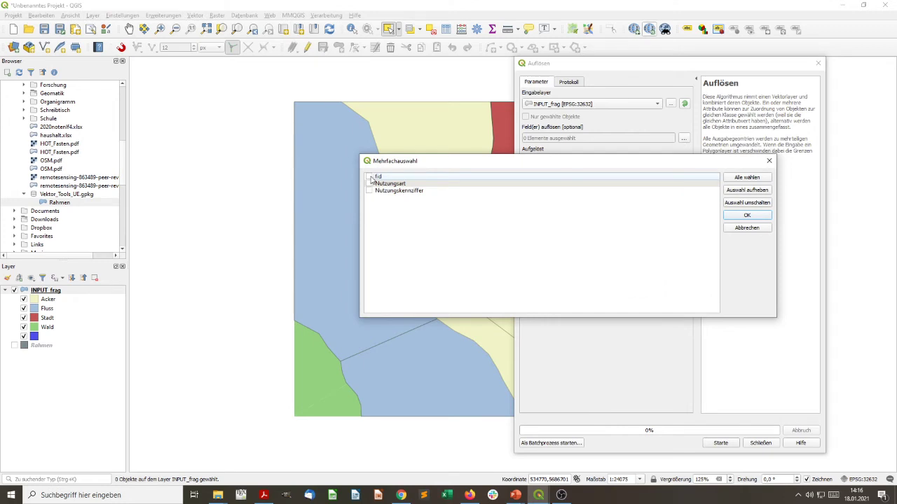
pyautogui.click(768, 160)
pyautogui.click(817, 63)
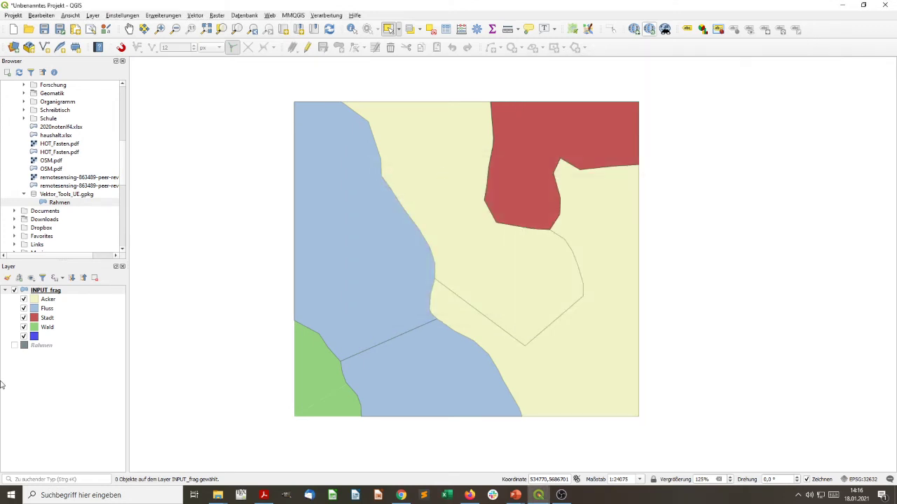
# - Open the attribute table of the INPUT_frag layer and place it beside the map so both can be read together
pyautogui.rightClick(47, 290)
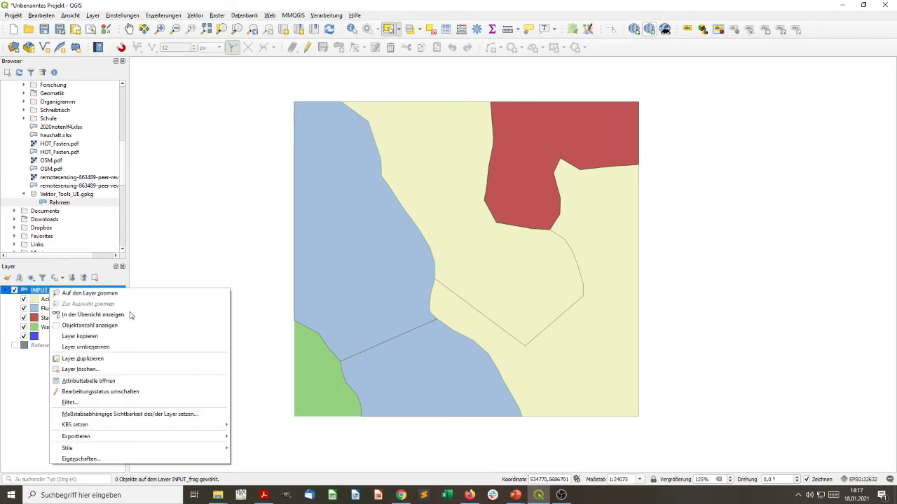
pyautogui.click(133, 382)
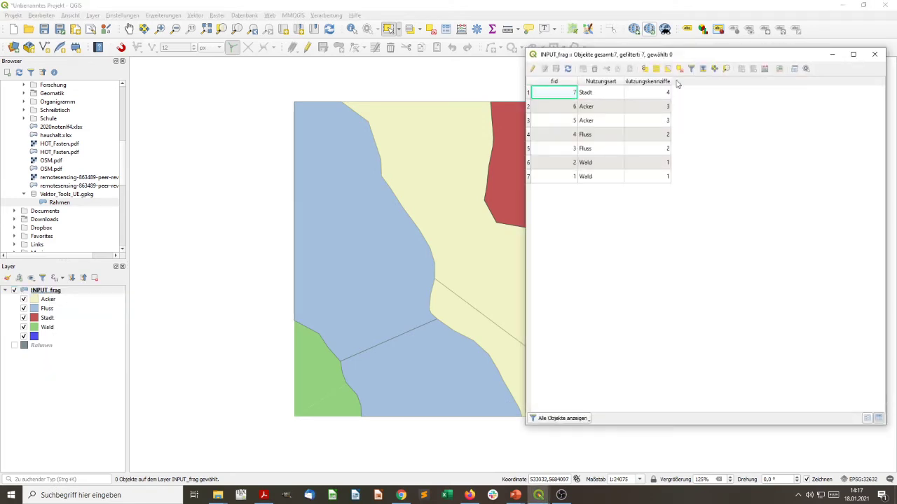
pyautogui.doubleClick(699, 56)
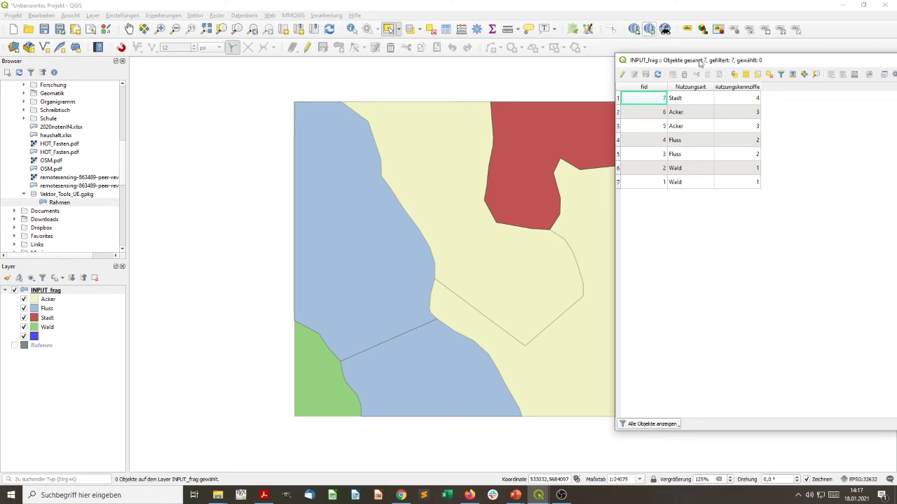
pyautogui.moveTo(718, 66); pyautogui.dragTo(786, 66)
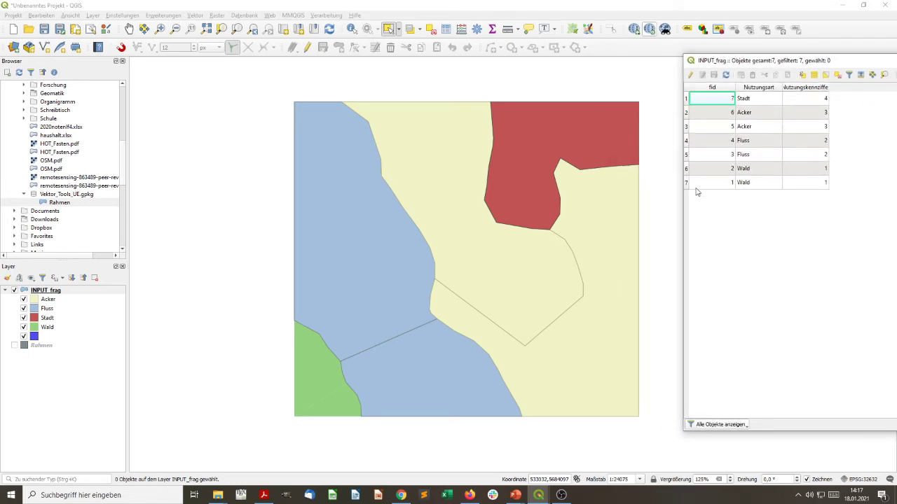
# - Select the Wald, Fluss, Acker and Stadt records one after another to match each with its polygon on the map
pyautogui.click(686, 183)
pyautogui.click(687, 169)
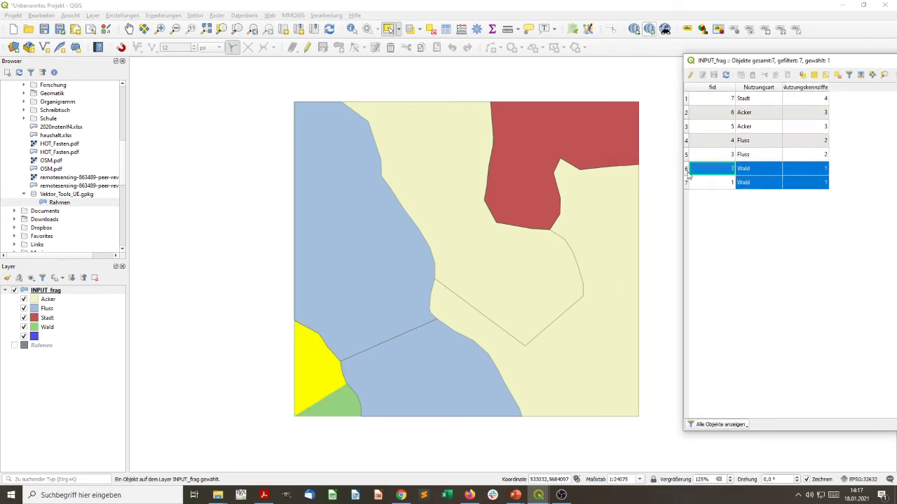
pyautogui.click(686, 155)
pyautogui.click(688, 141)
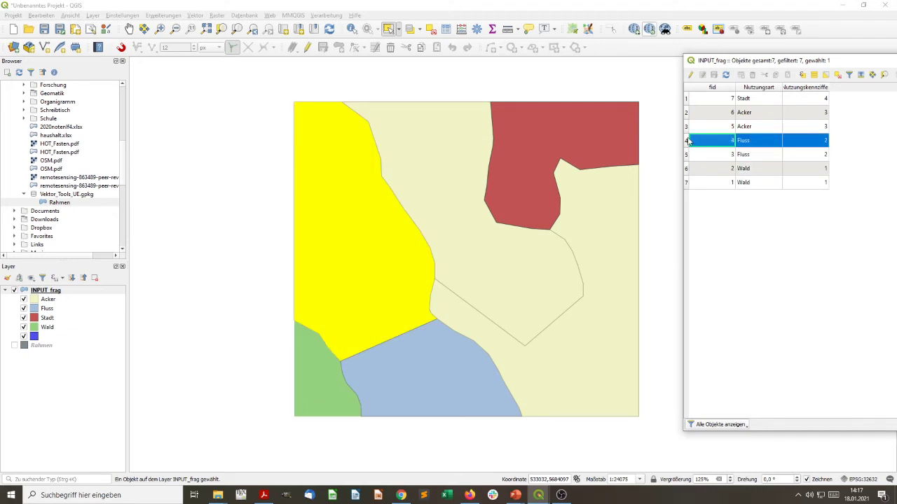
pyautogui.moveTo(689, 127); pyautogui.dragTo(688, 118)
pyautogui.click(688, 117)
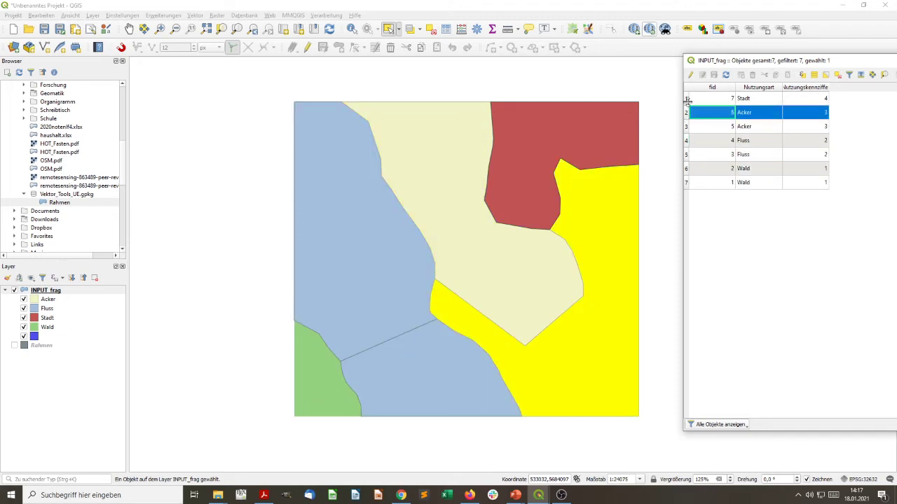
pyautogui.click(688, 103)
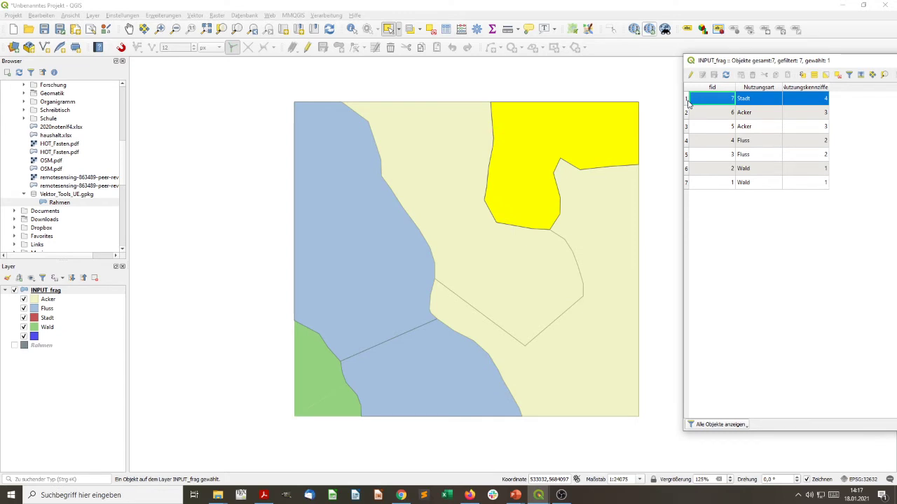
# - Clear the record selection in INPUT_frag and close its attribute table
pyautogui.moveTo(863, 64); pyautogui.dragTo(690, 71)
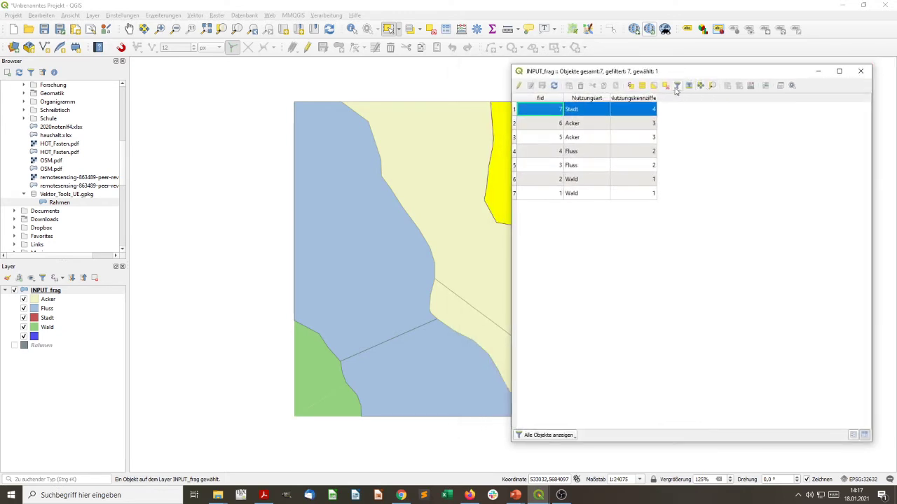
pyautogui.moveTo(673, 75); pyautogui.dragTo(667, 96)
pyautogui.click(758, 88)
pyautogui.click(805, 95)
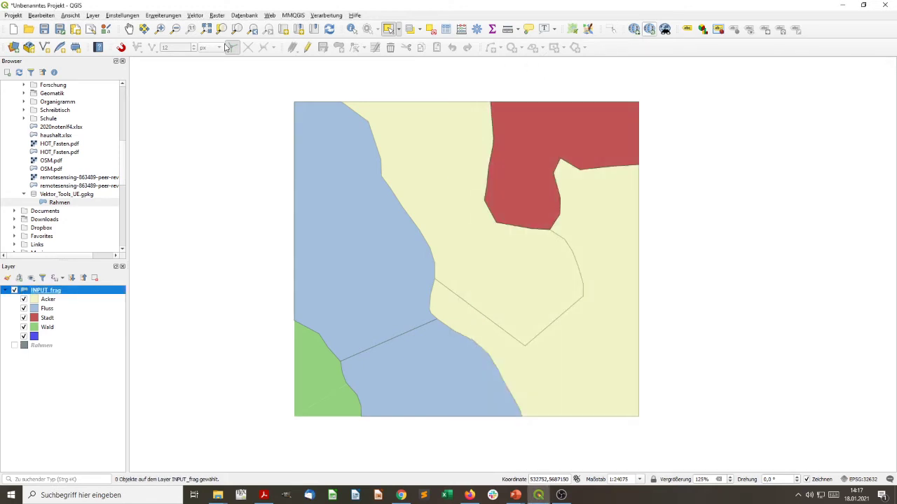
# - Start the Auflösen geoprocessing tool with INPUT_frag as input layer and choose Nutzungskennziffer as the dissolve field
pyautogui.click(195, 15)
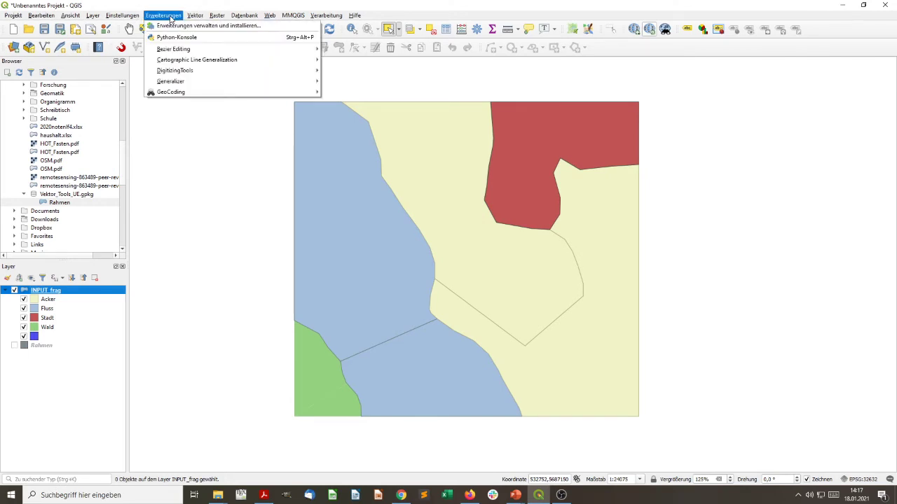
pyautogui.moveTo(203, 47)
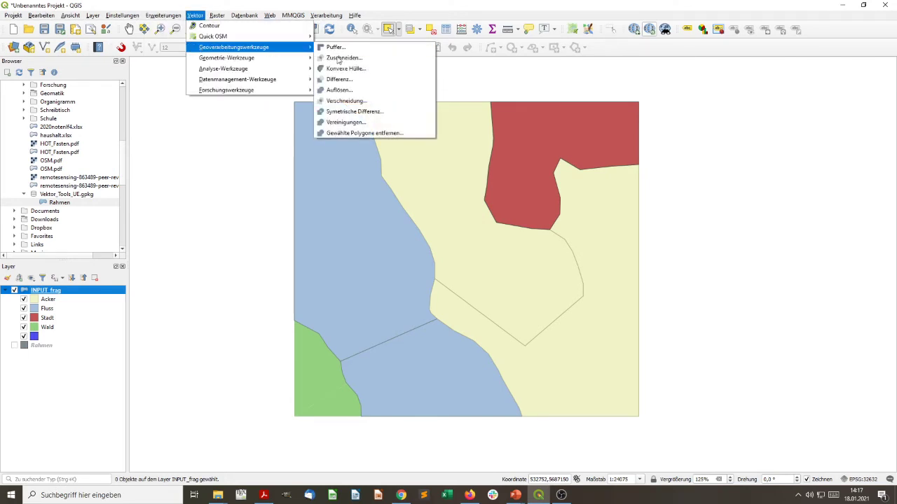
pyautogui.click(367, 92)
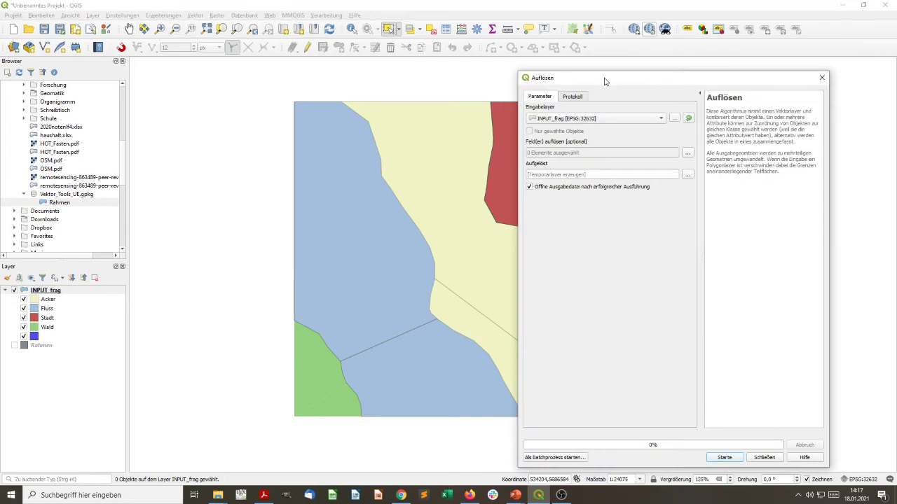
pyautogui.moveTo(606, 79); pyautogui.dragTo(701, 68)
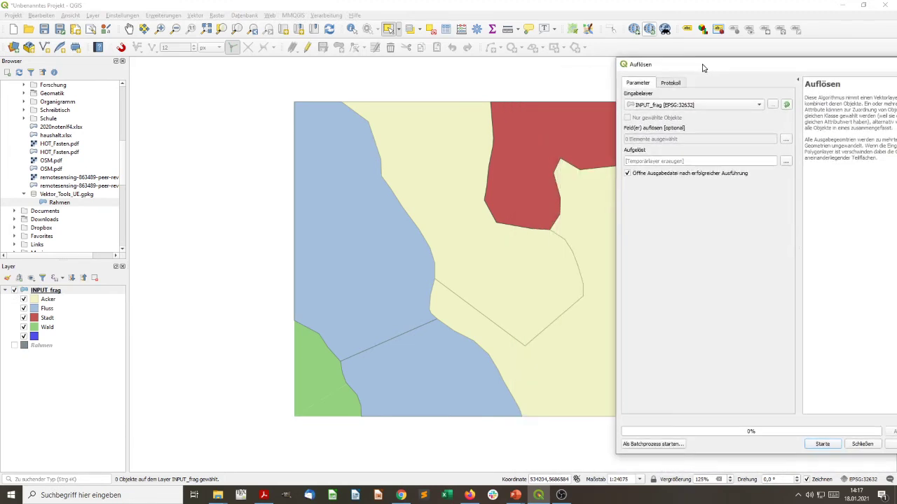
pyautogui.click(786, 140)
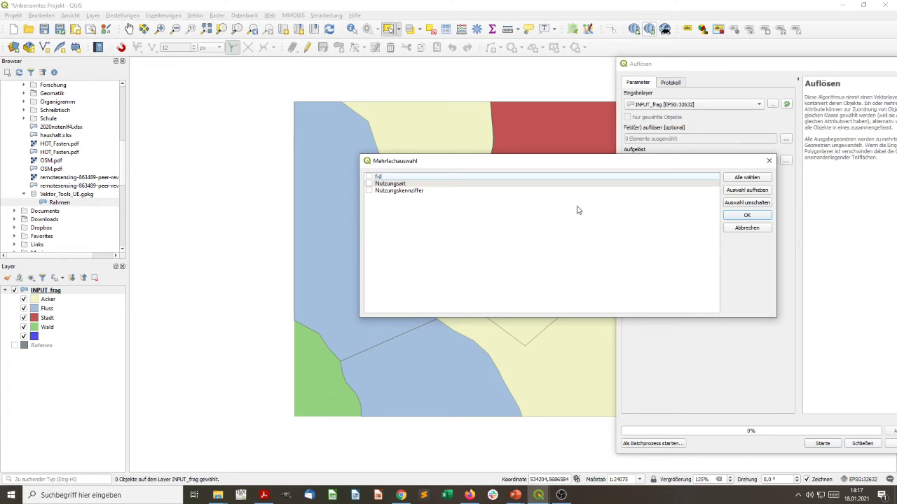
pyautogui.click(410, 193)
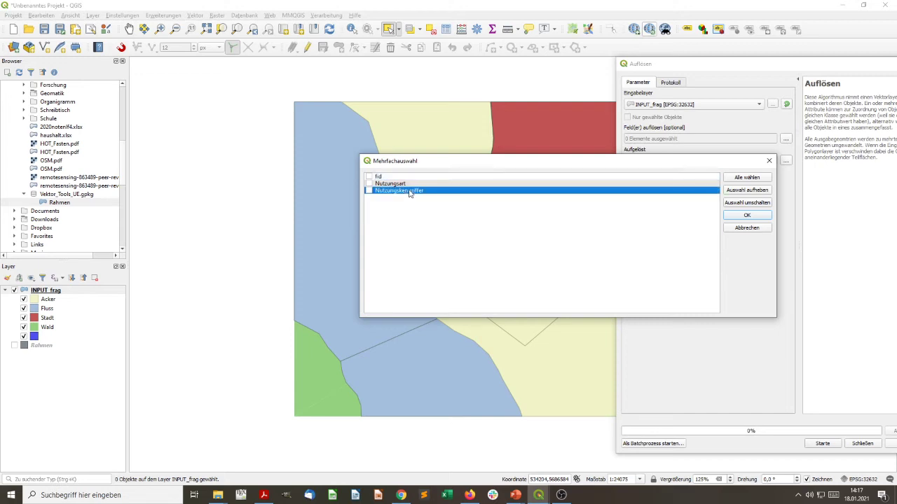
pyautogui.click(369, 192)
pyautogui.click(747, 215)
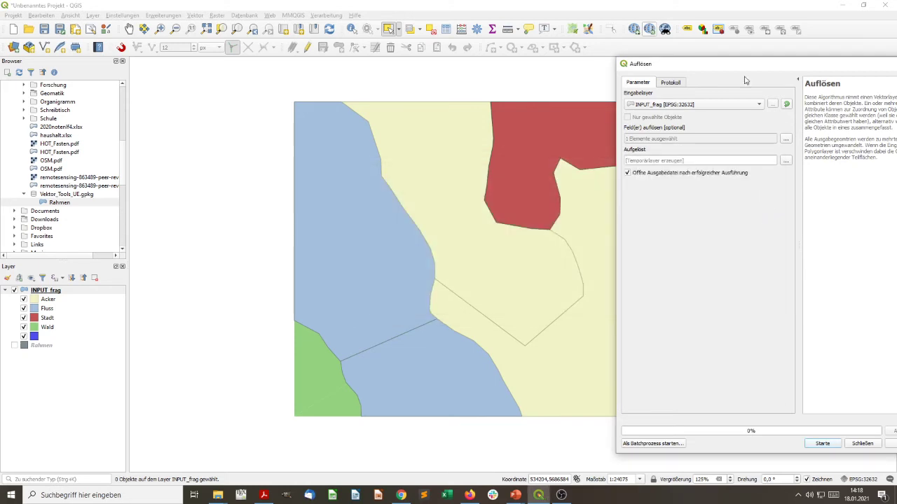
# - Run Auflösen with the output as a temporary layer and close the tool dialog
pyautogui.moveTo(746, 66); pyautogui.dragTo(662, 68)
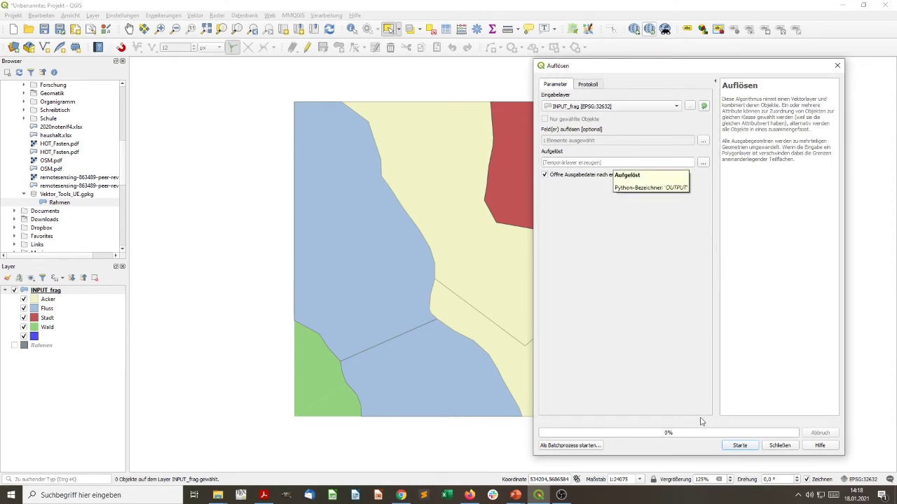
pyautogui.click(739, 446)
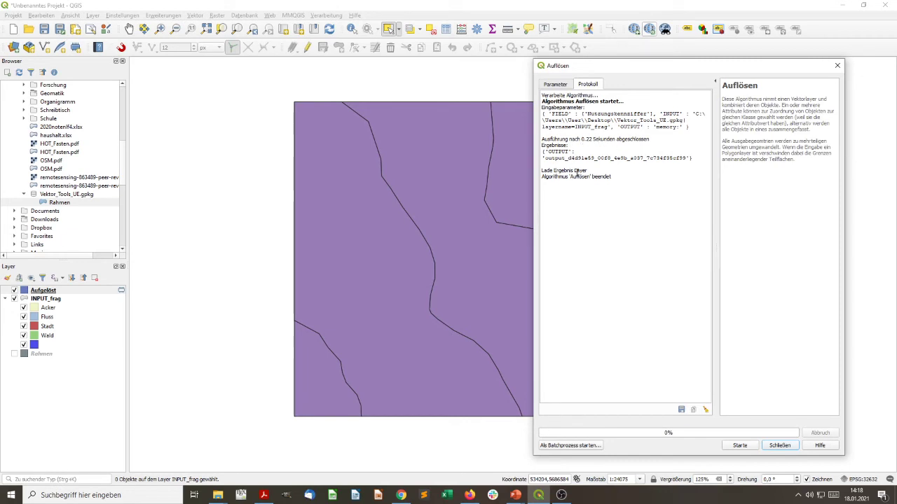
pyautogui.click(837, 65)
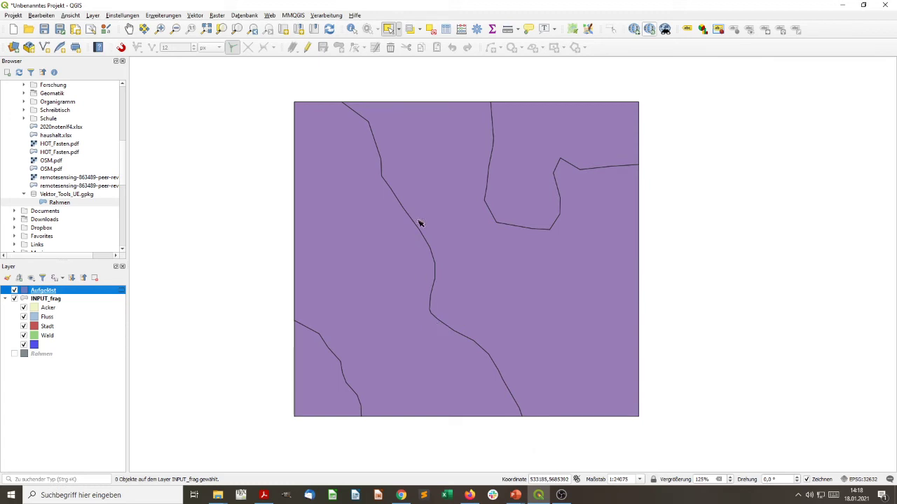
# - Hide the INPUT_frag layer and bring up the layer options of Aufgelöst
pyautogui.click(15, 299)
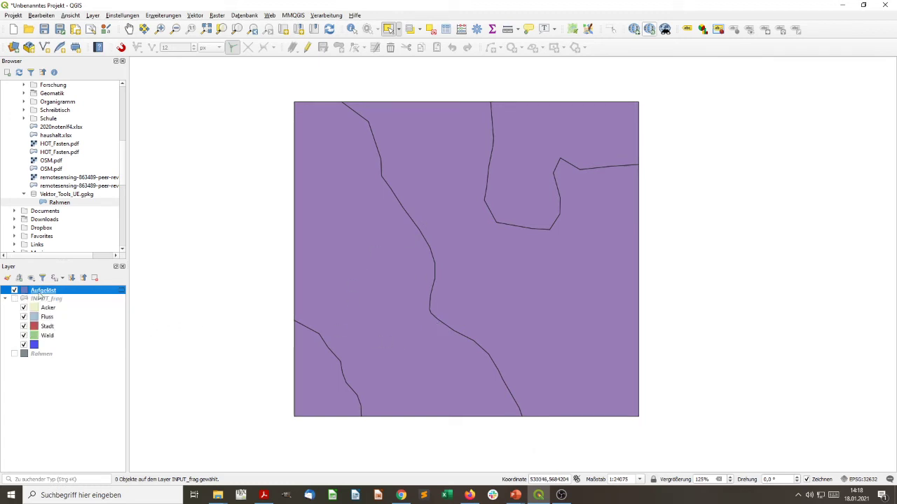
pyautogui.rightClick(65, 293)
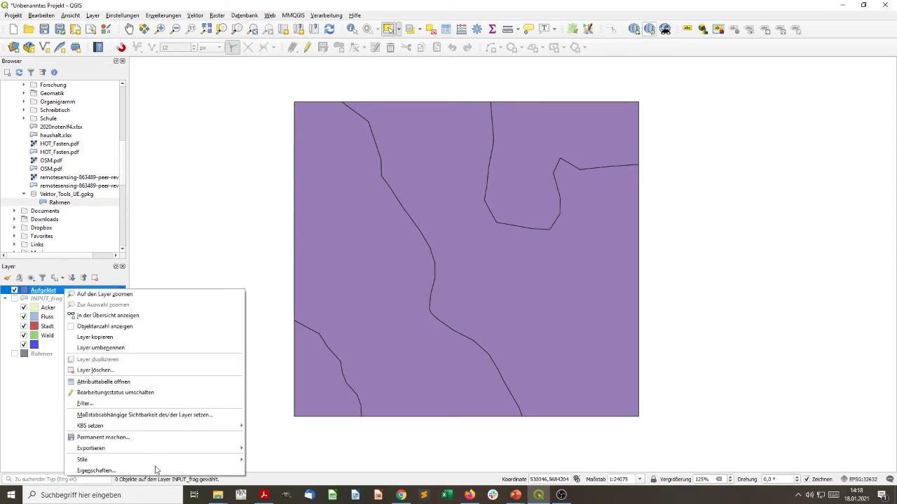
# - Paste all copied style categories onto the Aufgelöst layer
pyautogui.moveTo(158, 460)
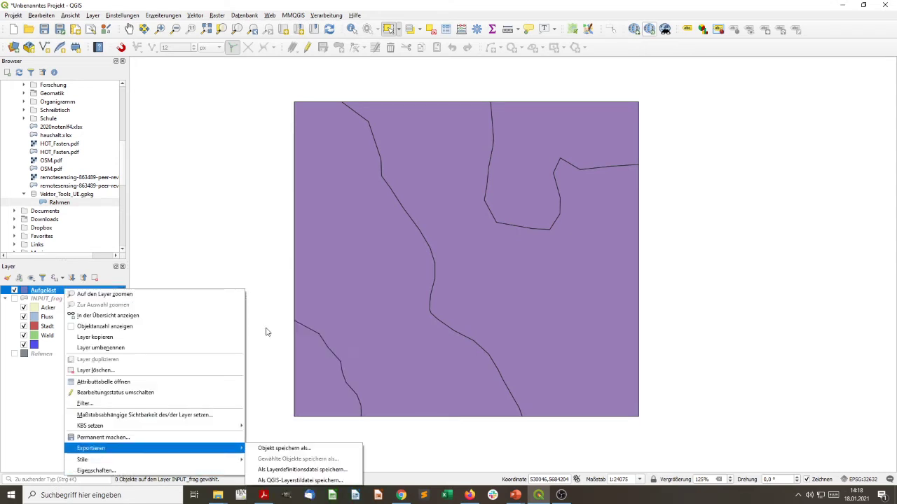
pyautogui.moveTo(329, 313)
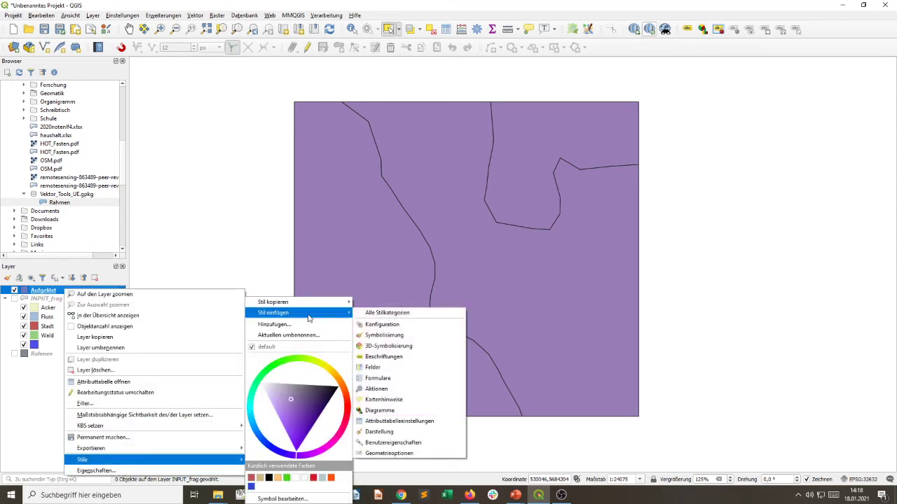
pyautogui.click(391, 312)
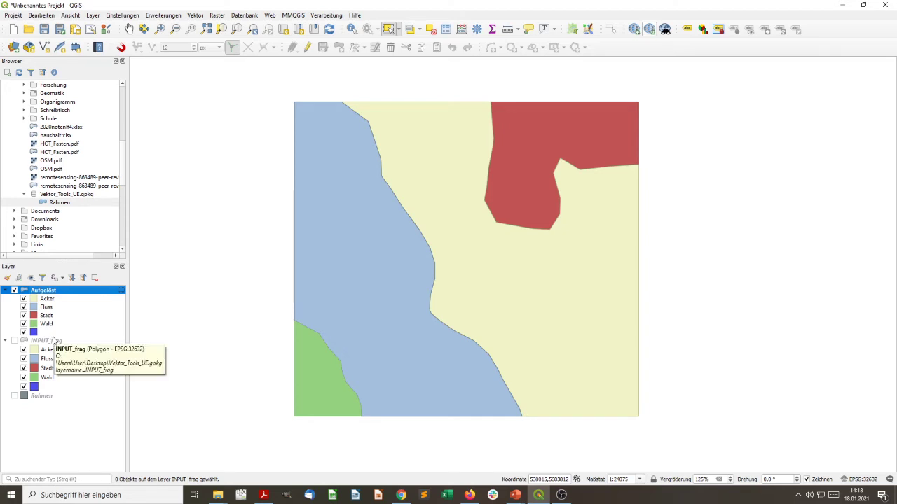
# - Compare the Aufgelöst layer with INPUT_frag by toggling their visibility, leaving only Aufgelöst shown
pyautogui.click(14, 340)
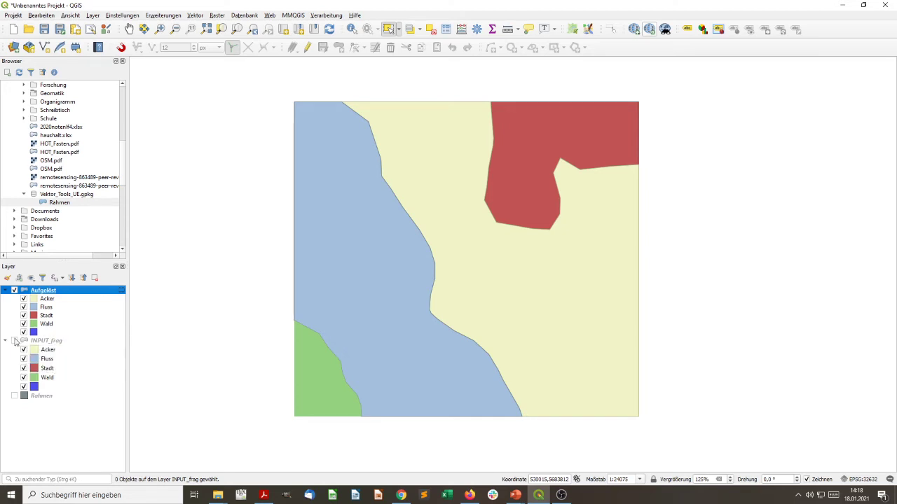
pyautogui.click(14, 290)
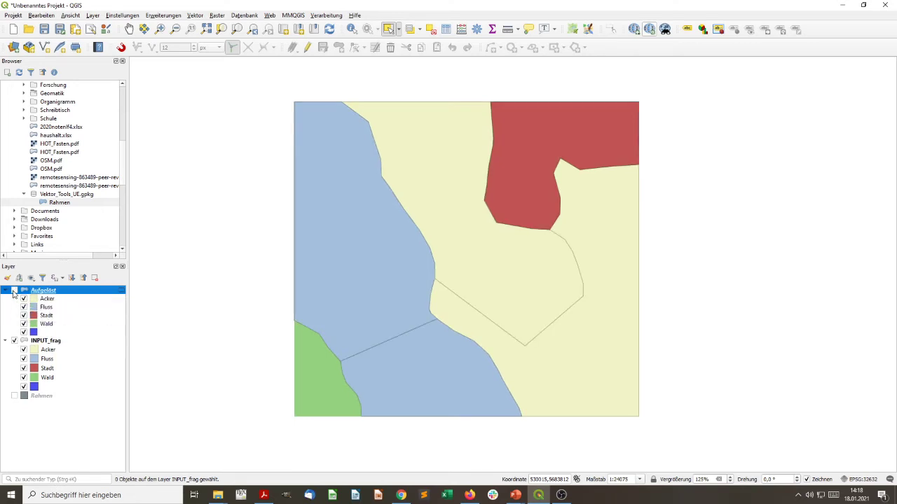
pyautogui.click(14, 290)
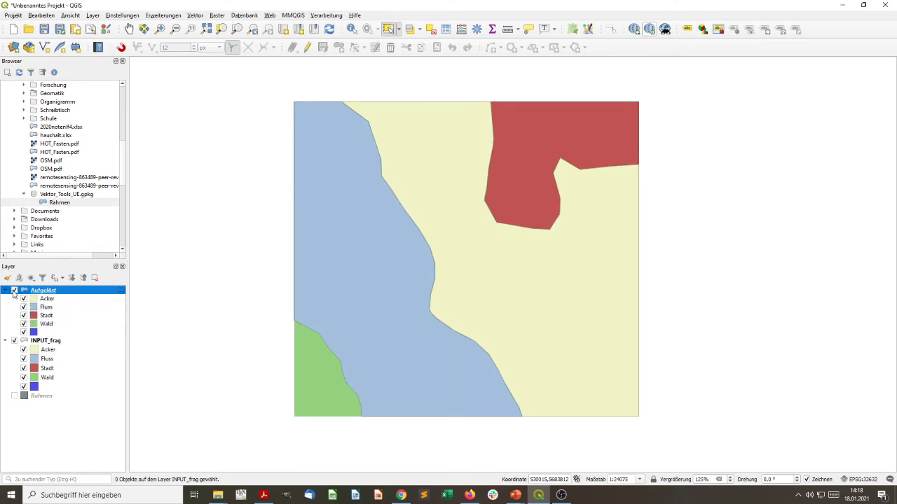
pyautogui.click(14, 290)
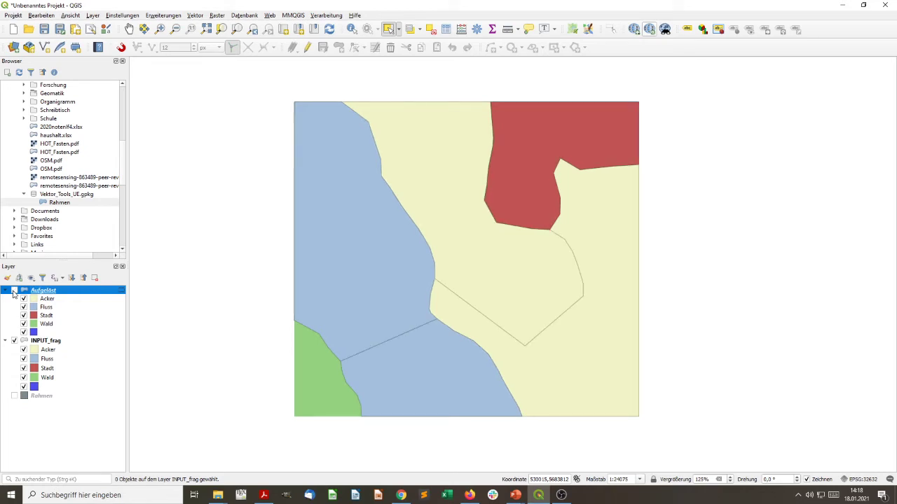
pyautogui.click(14, 290)
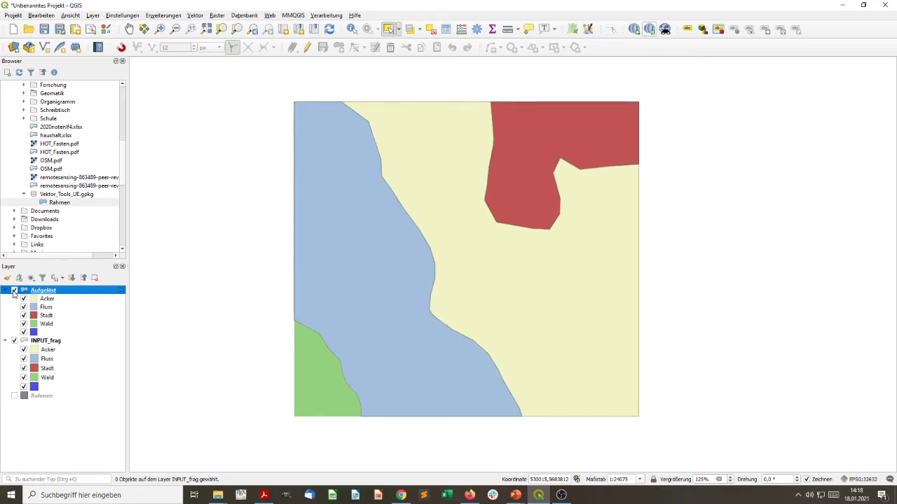
pyautogui.click(14, 290)
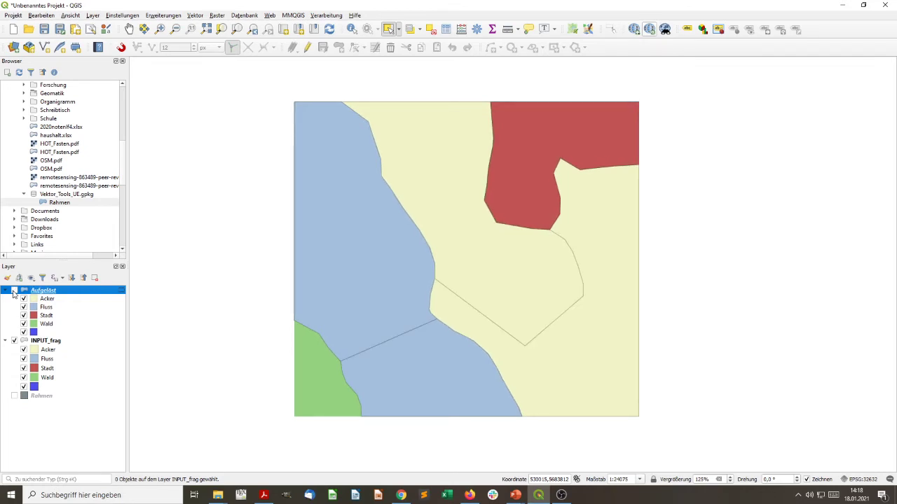
pyautogui.click(14, 290)
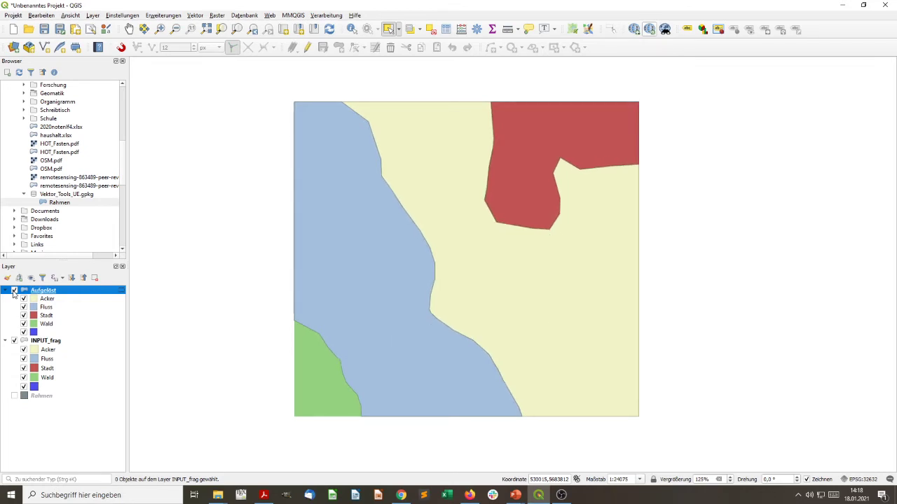
pyautogui.click(14, 290)
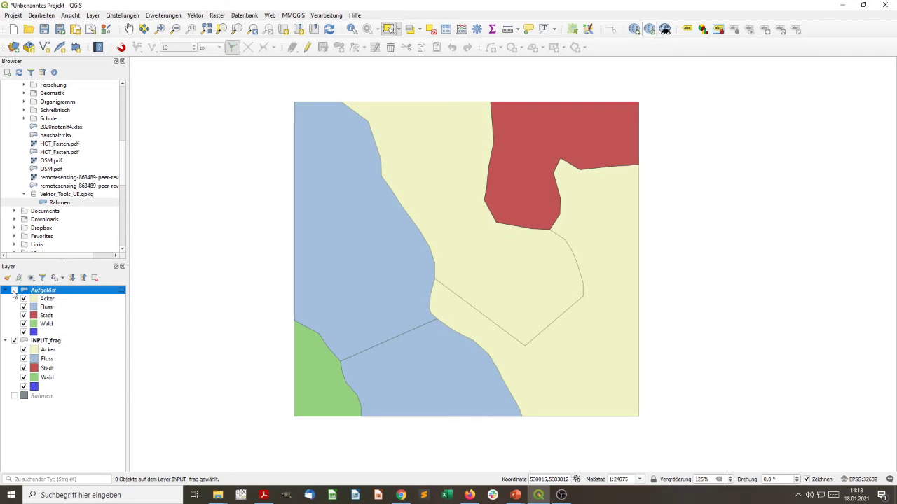
pyautogui.click(14, 290)
pyautogui.click(14, 290)
pyautogui.click(14, 290)
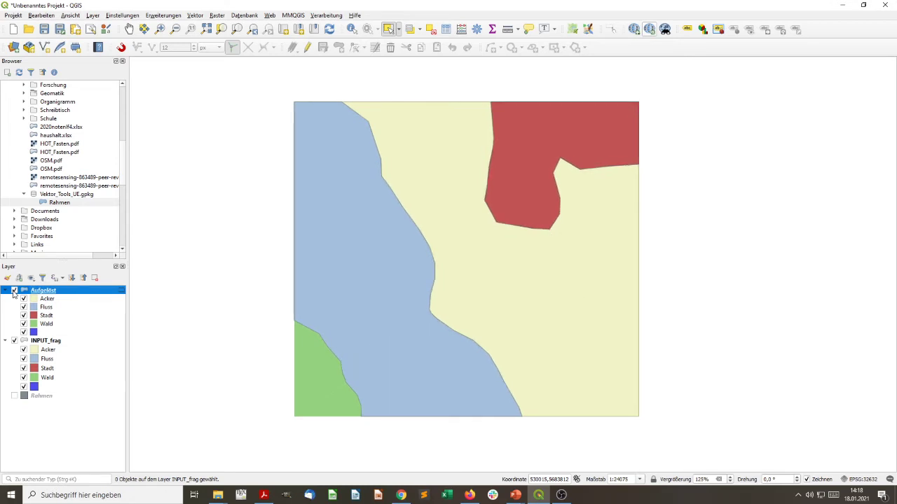
pyautogui.click(14, 341)
# - Check the extent of the dissolved Acker, Stadt, Fluss and Wald polygons by selecting them individually on the map, and clear the selection
pyautogui.click(564, 245)
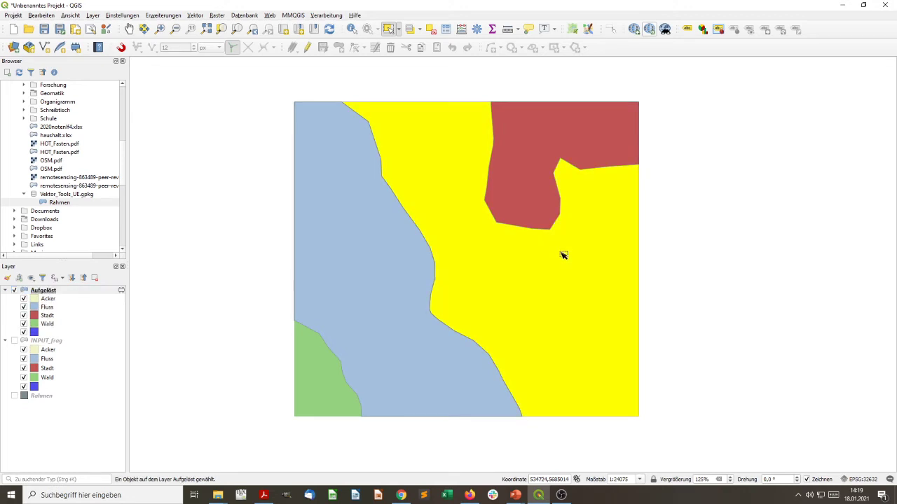
pyautogui.click(555, 165)
pyautogui.click(372, 279)
pyautogui.click(316, 364)
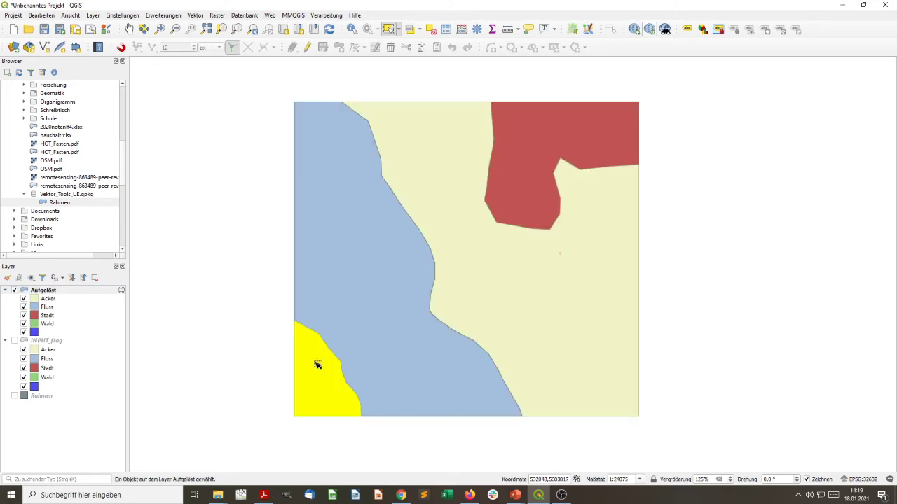
pyautogui.click(405, 352)
pyautogui.click(529, 279)
pyautogui.click(615, 161)
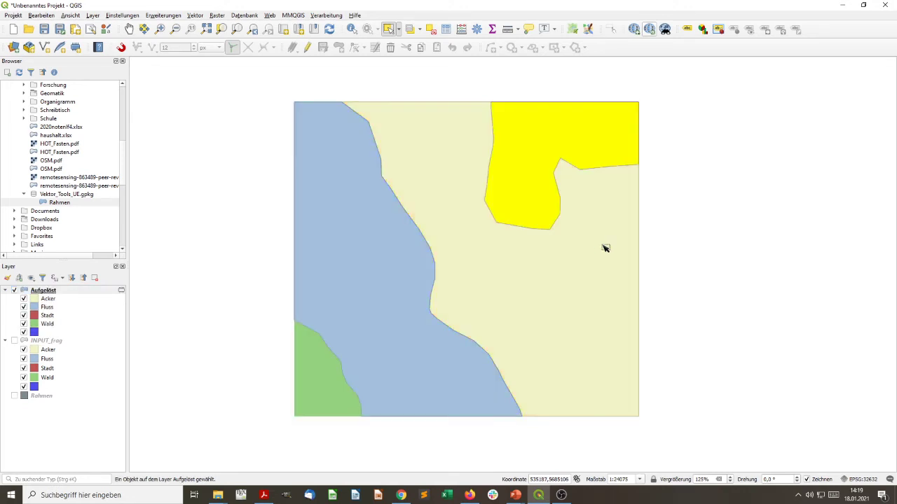
pyautogui.click(647, 251)
pyautogui.click(603, 260)
pyautogui.click(406, 274)
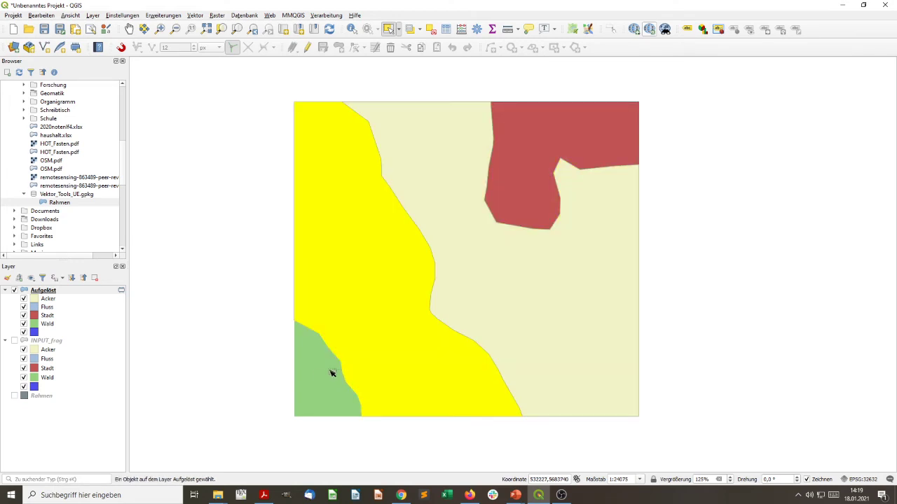
pyautogui.click(318, 381)
pyautogui.click(224, 293)
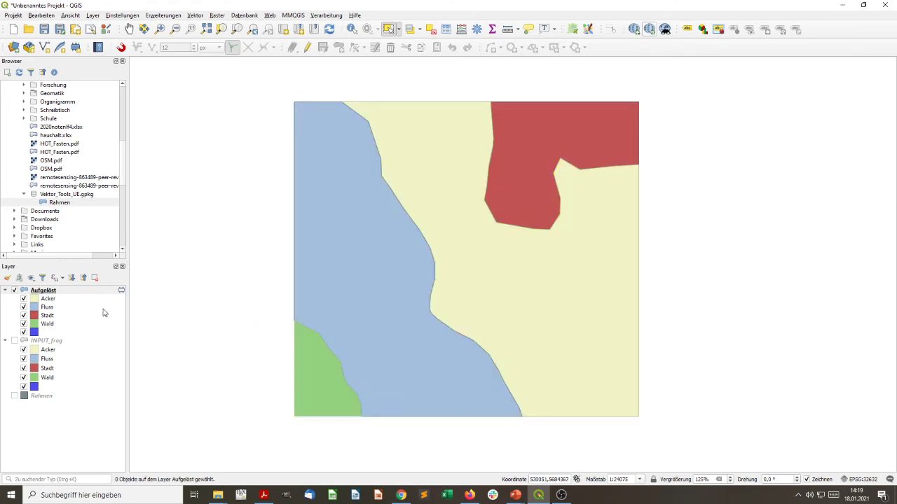
# - Inspect the Aufgelöst attribute table, highlighting the Stadt and Acker records on the map, and close the table
pyautogui.rightClick(65, 292)
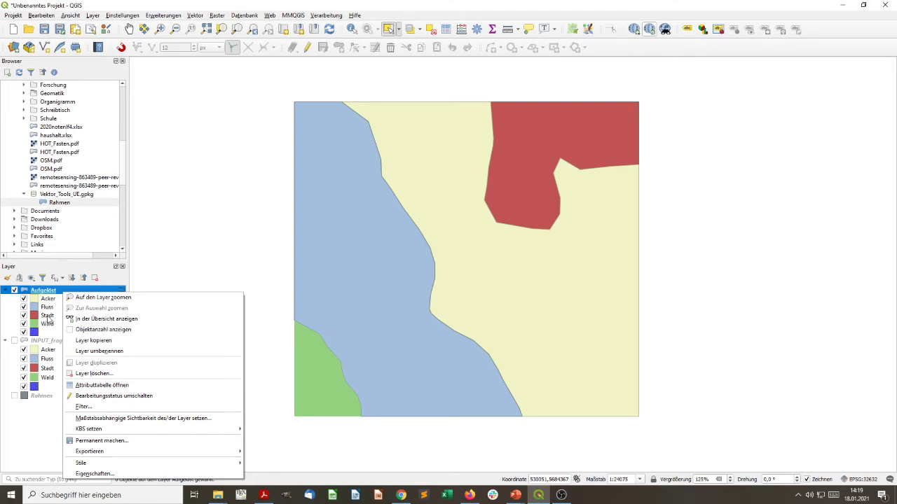
pyautogui.click(102, 385)
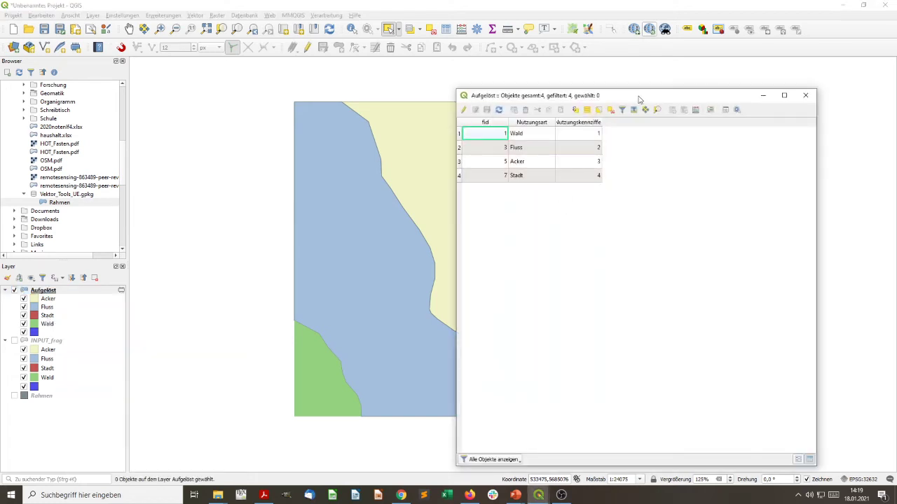
pyautogui.moveTo(639, 100); pyautogui.dragTo(828, 84)
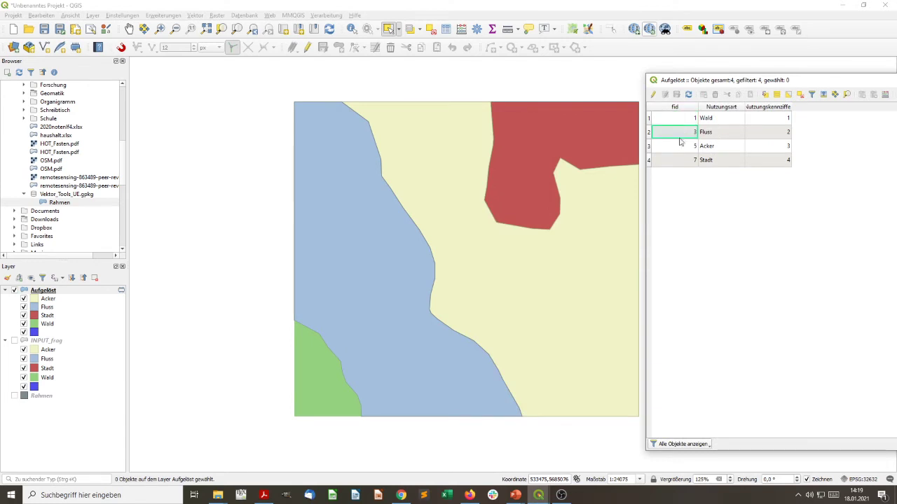
pyautogui.click(650, 163)
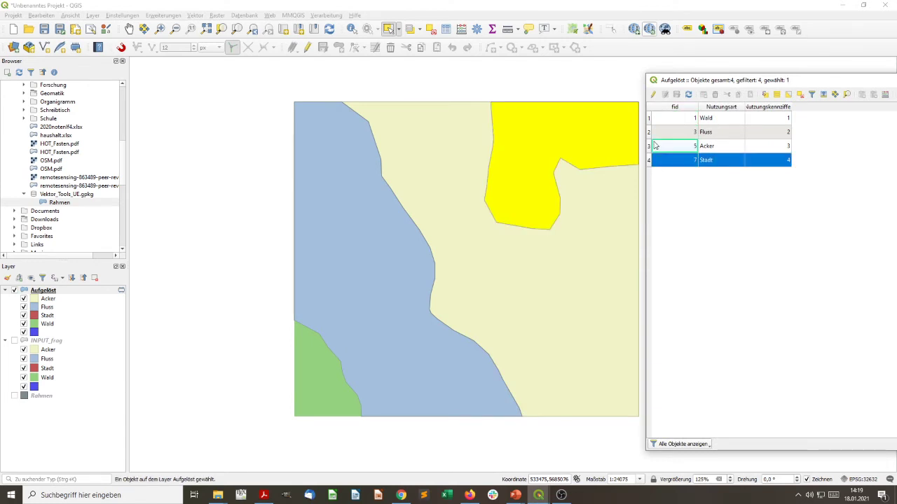
pyautogui.click(653, 147)
pyautogui.click(607, 82)
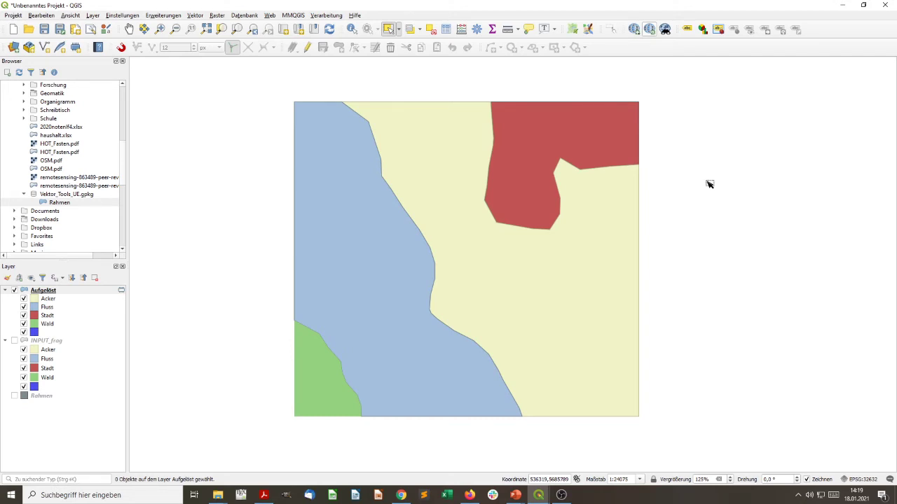
# - Start making the temporary Aufgelöst layer permanent as a GeoPackage, choosing the existing Vektor_Tools_UE.gpkg on the Desktop as the target file
pyautogui.scroll(-1, 678, 220)
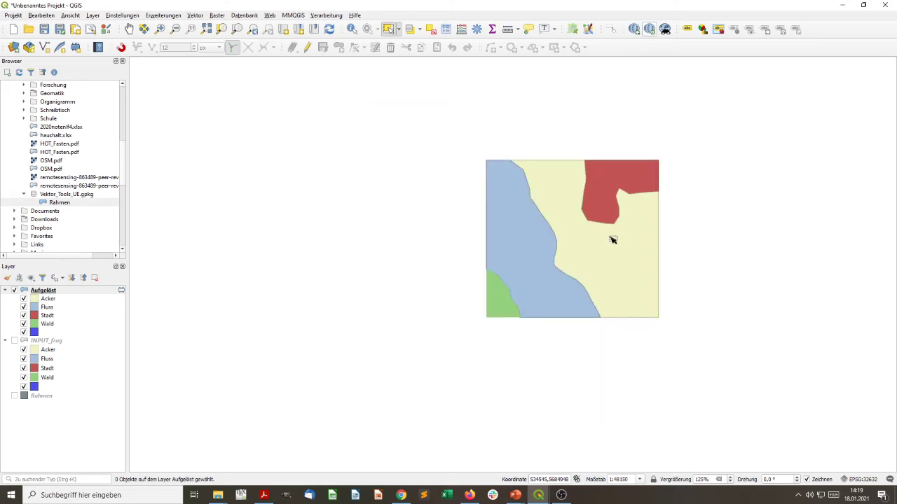
pyautogui.rightClick(112, 294)
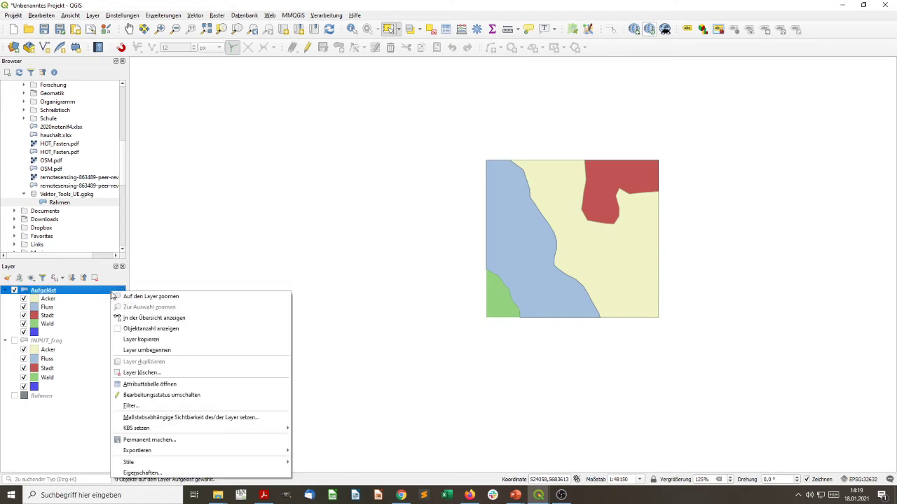
pyautogui.click(160, 441)
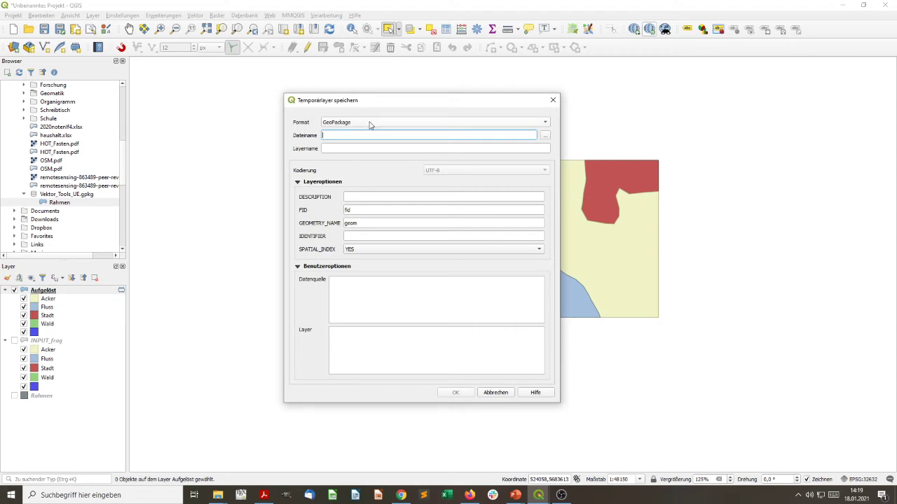
pyautogui.click(545, 135)
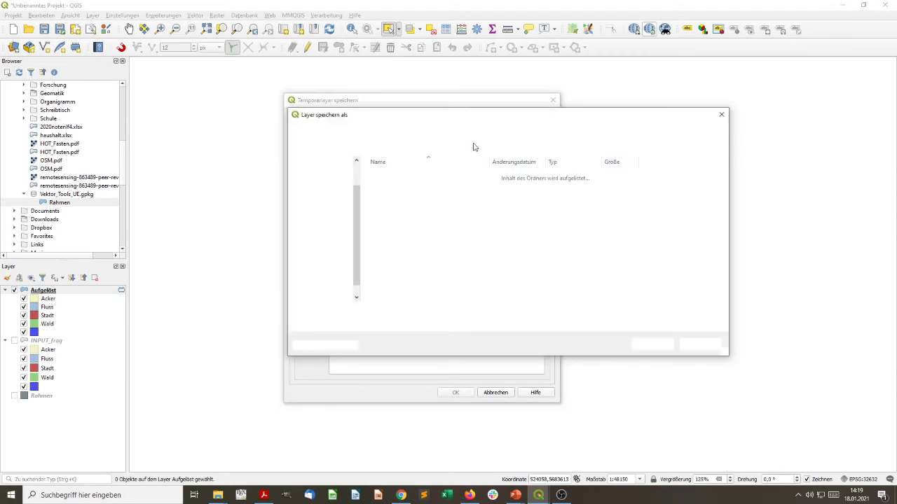
pyautogui.click(400, 224)
pyautogui.click(652, 344)
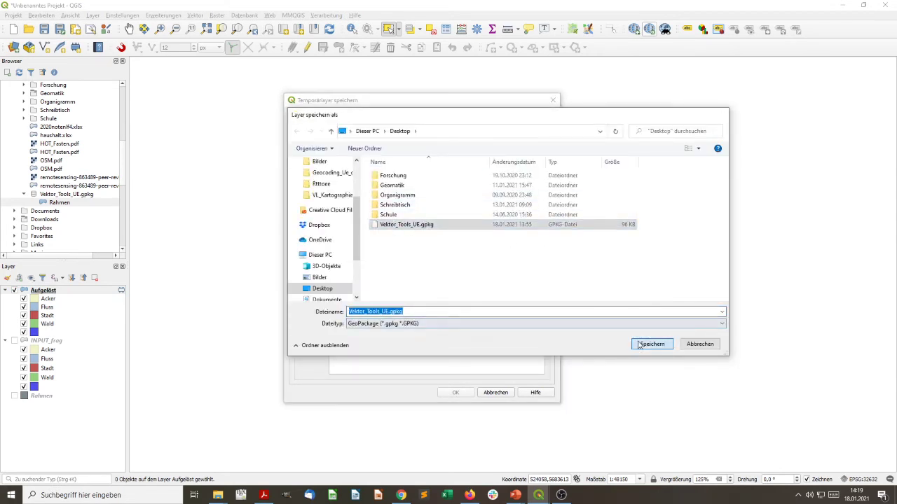
# - Name the saved layer OUTPUT_DISSOLVE, enter the description "Ergebnis des Aufloesens", and save it to the GeoPackage
pyautogui.moveTo(370, 147); pyautogui.dragTo(303, 149)
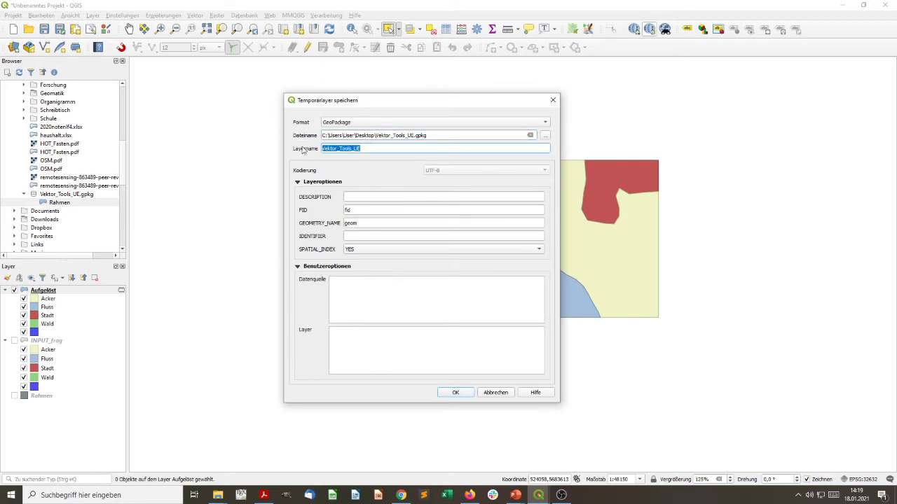
pyautogui.write('OUTPUT_DISSOLVE')
pyautogui.click(364, 199)
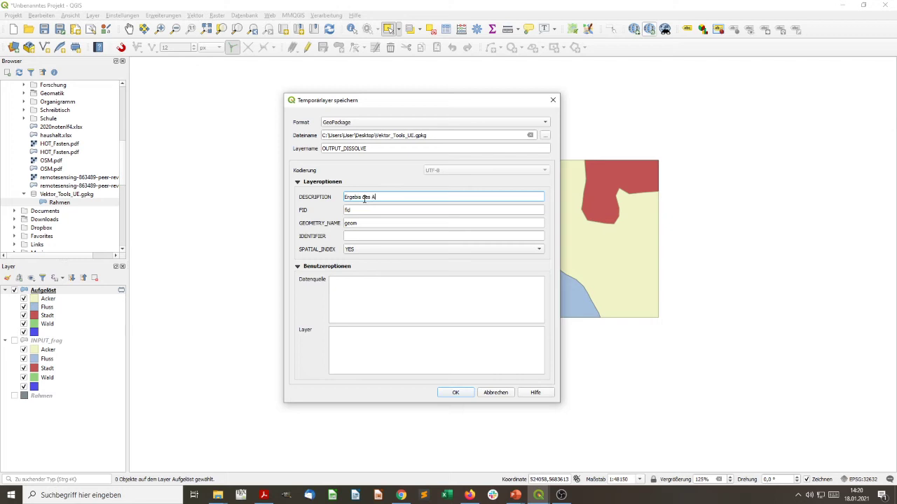
pyautogui.write('Ergebis des Afloesensun')
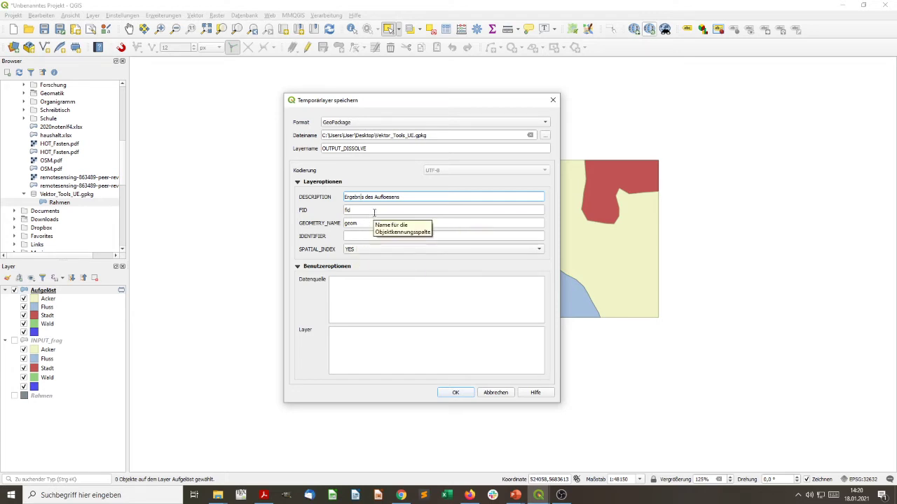
pyautogui.click(455, 392)
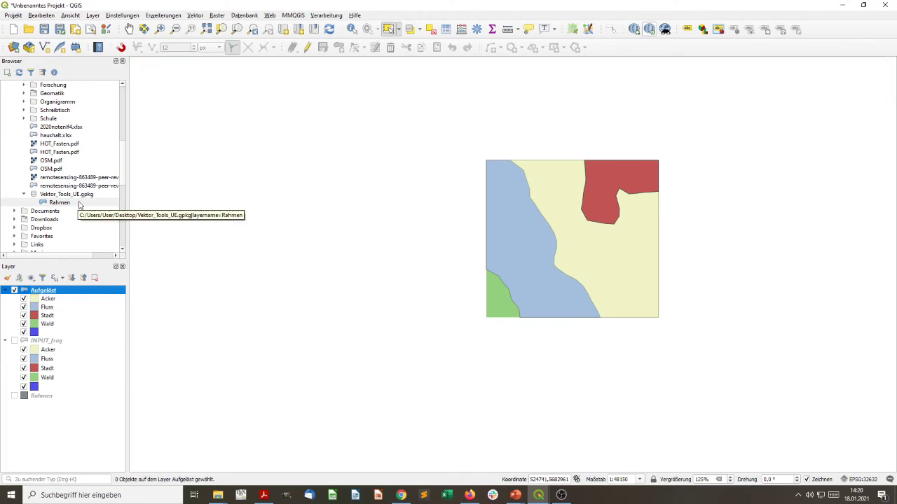
# - Refresh Vektor_Tools_UE.gpkg in the browser and examine the metadata and field list of its OUTPUT_DISSOLVE layer
pyautogui.click(50, 198)
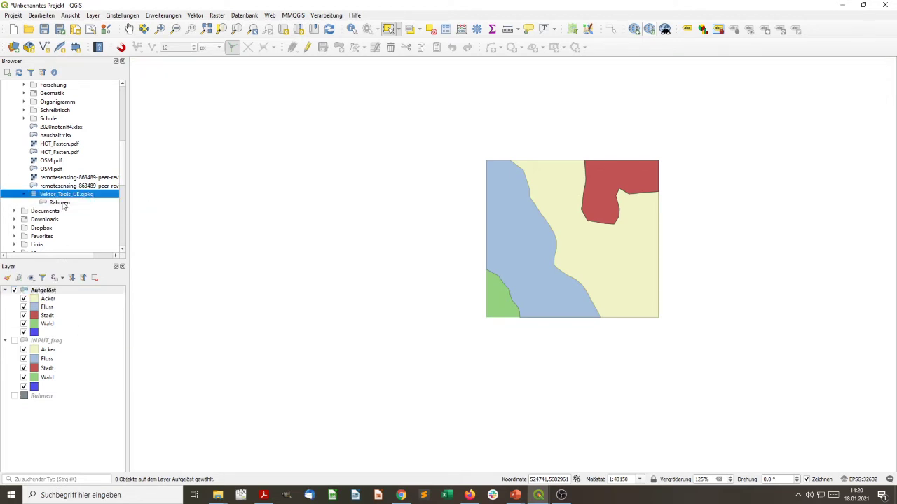
pyautogui.click(19, 73)
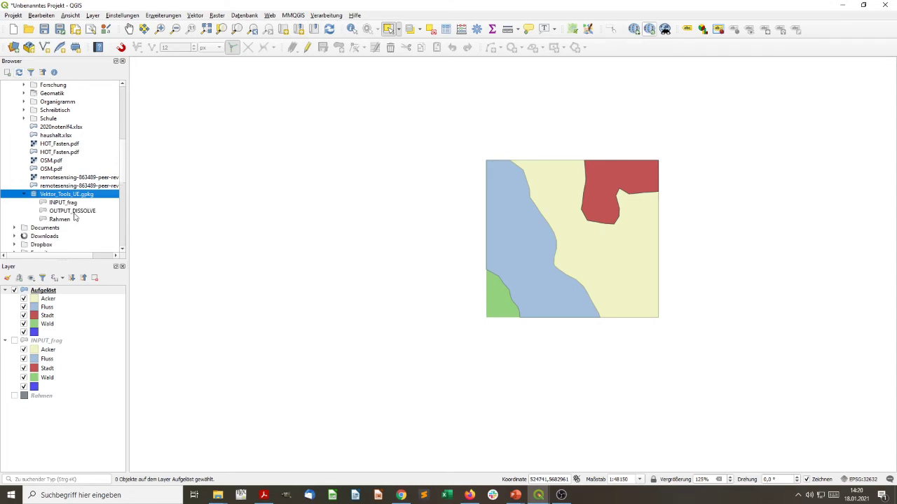
pyautogui.click(72, 212)
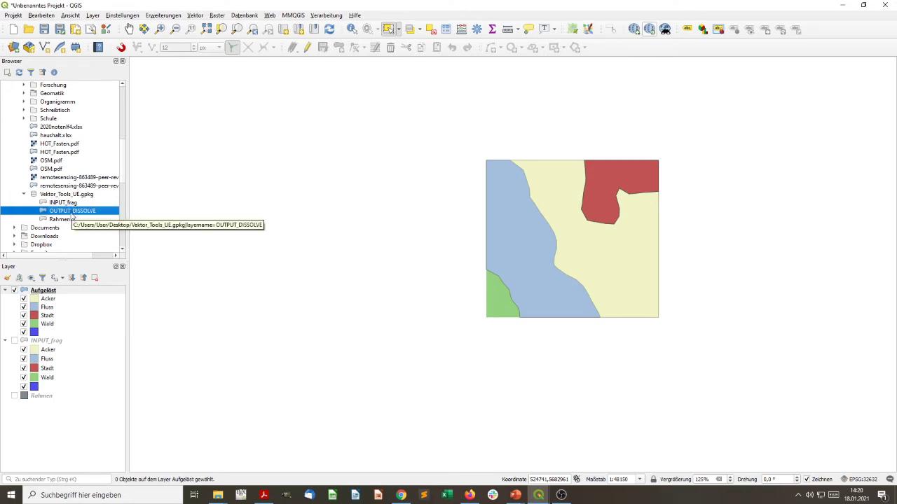
pyautogui.rightClick(72, 214)
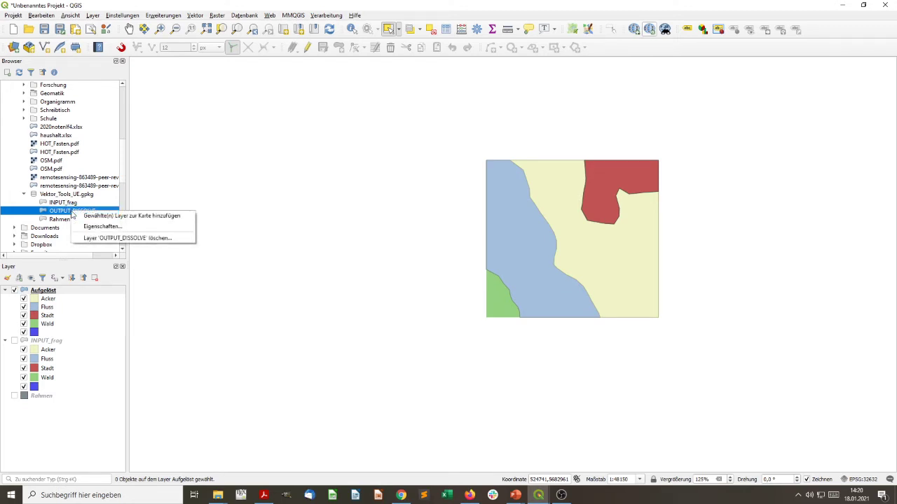
pyautogui.click(93, 227)
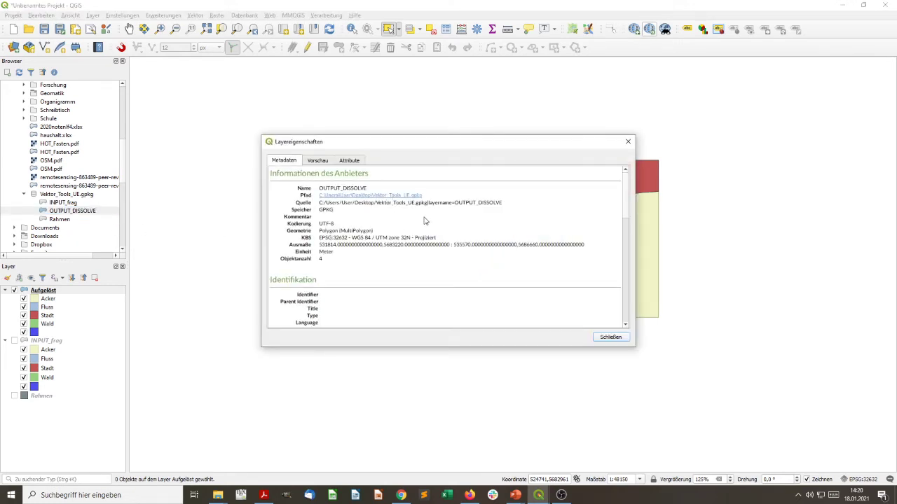
pyautogui.scroll(-8, 429, 221)
pyautogui.scroll(3, 431, 222)
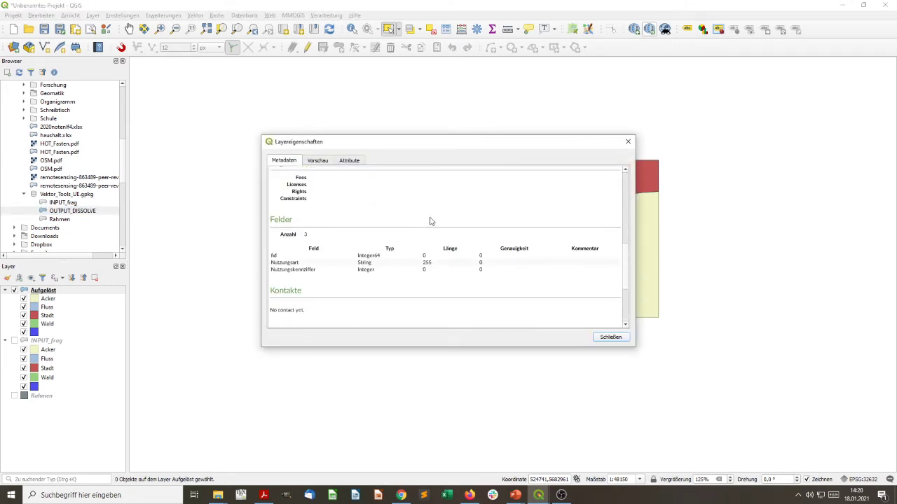
pyautogui.scroll(-3, 431, 221)
pyautogui.scroll(5, 431, 221)
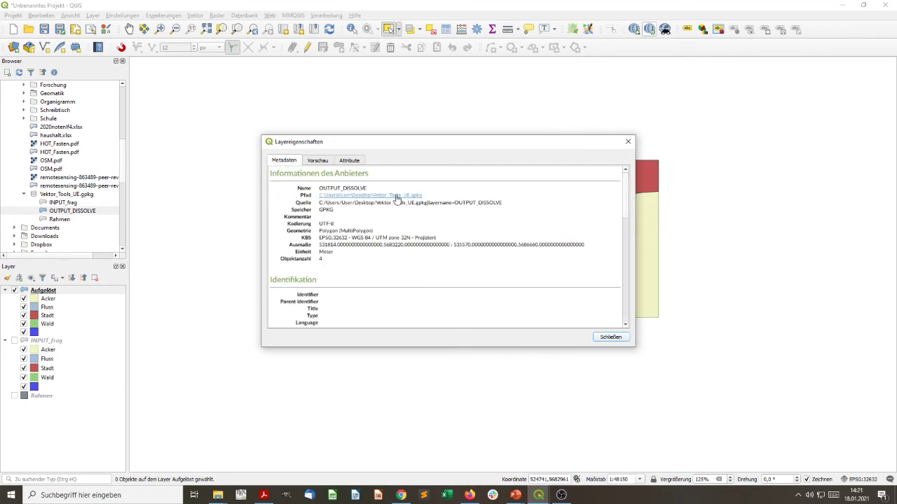
# - Check the attribute records and map preview of OUTPUT_DISSOLVE, and close its layer properties
pyautogui.click(325, 161)
pyautogui.click(350, 160)
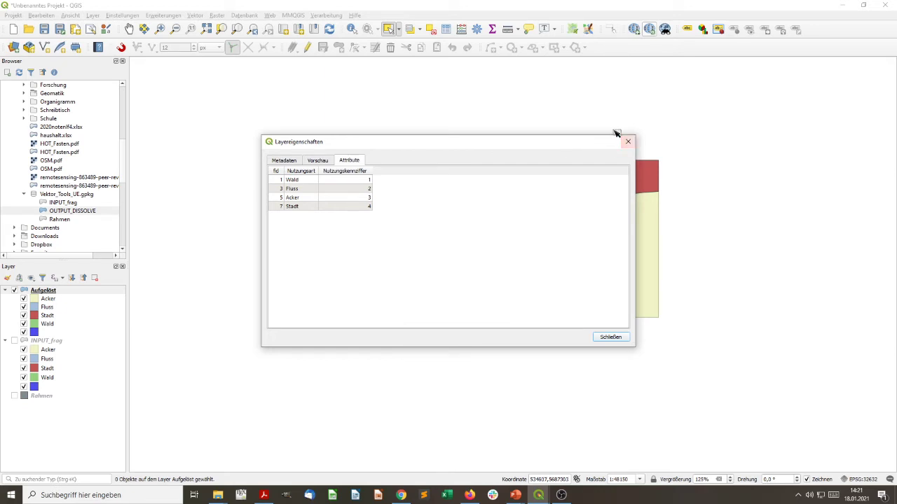
pyautogui.click(324, 161)
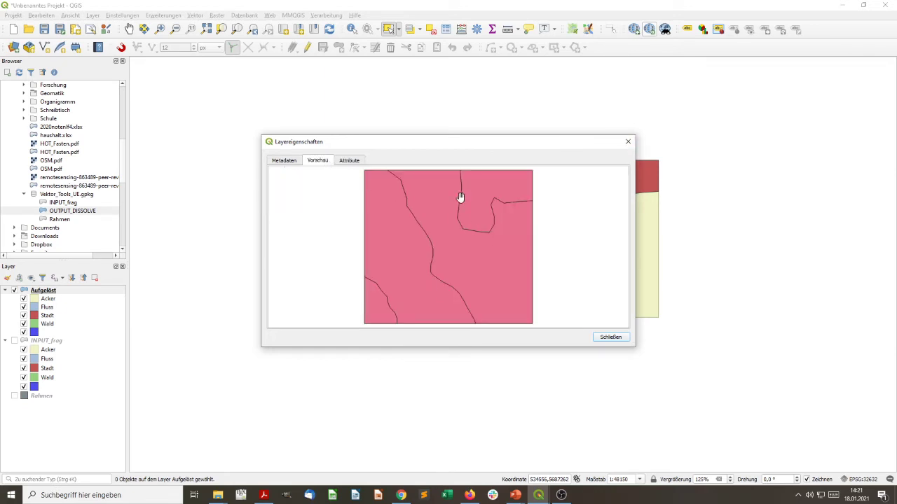
pyautogui.click(627, 141)
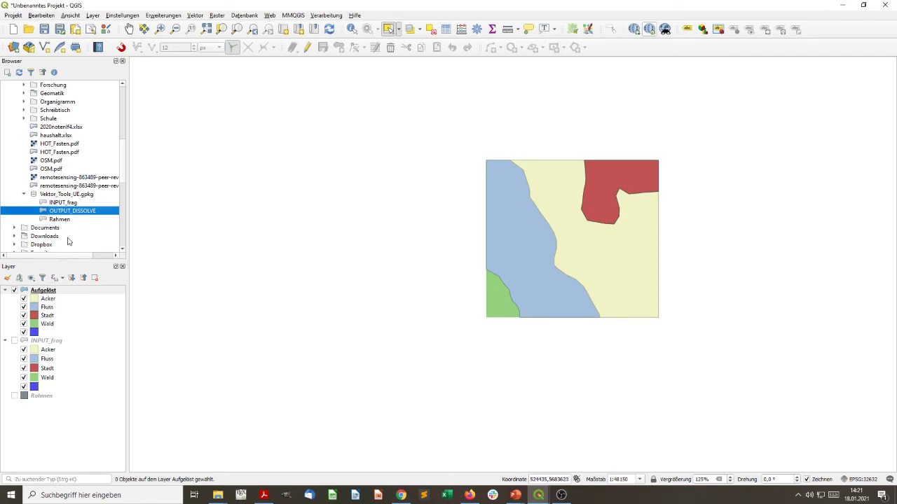
pyautogui.click(44, 291)
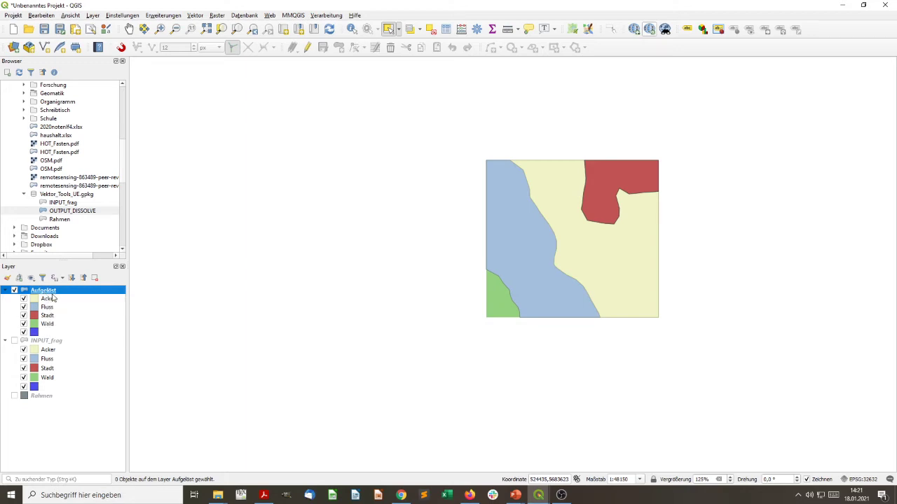
pyautogui.rightClick(55, 294)
pyautogui.click(304, 300)
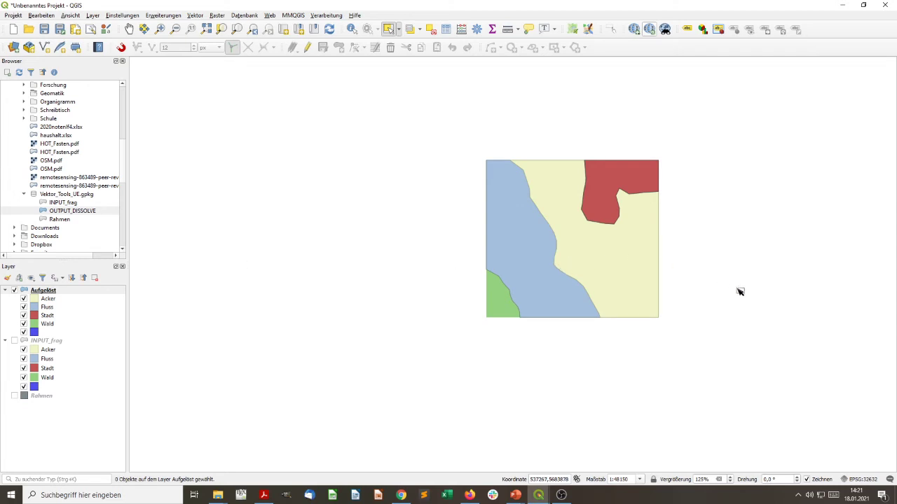
# - Check the extent of the dissolved Acker polygon by selecting it on the map, and clear the selection
pyautogui.scroll(1, 838, 304)
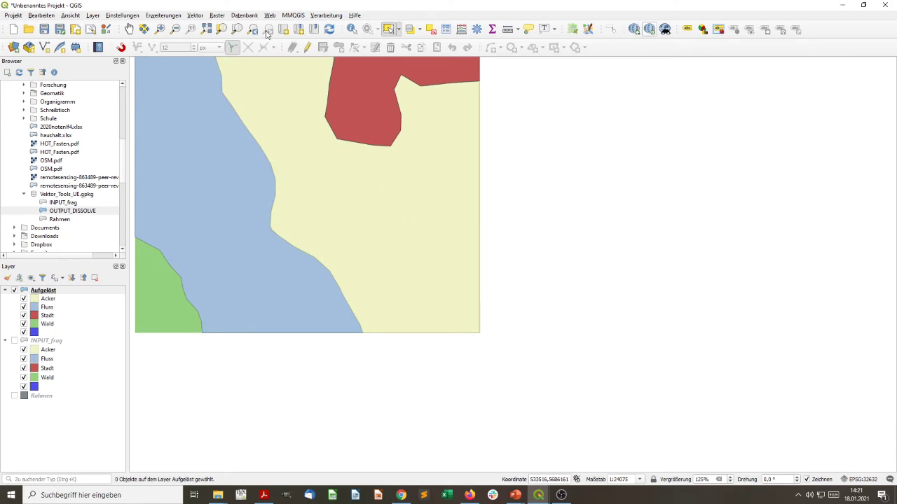
pyautogui.moveTo(314, 194); pyautogui.dragTo(447, 276)
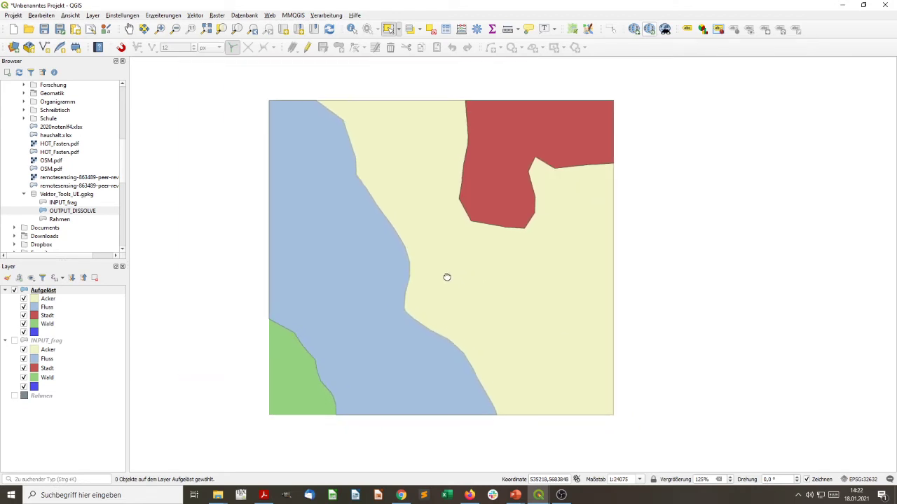
pyautogui.click(449, 278)
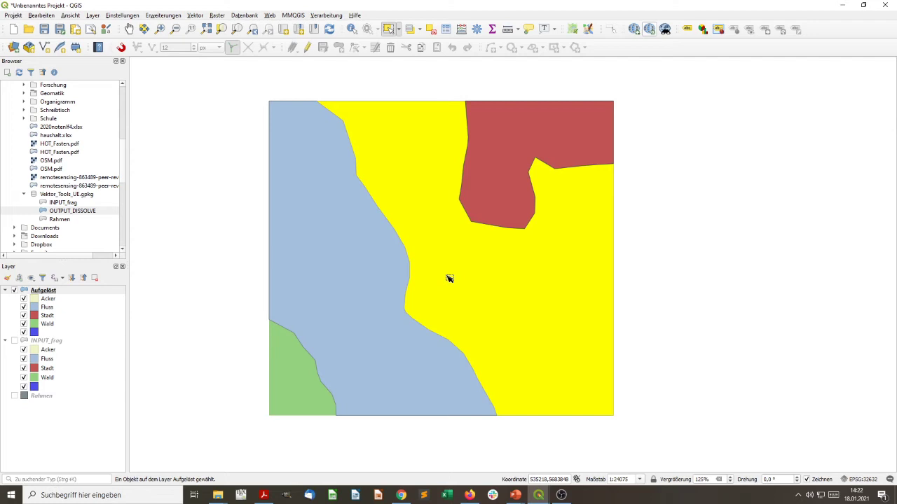
pyautogui.click(675, 261)
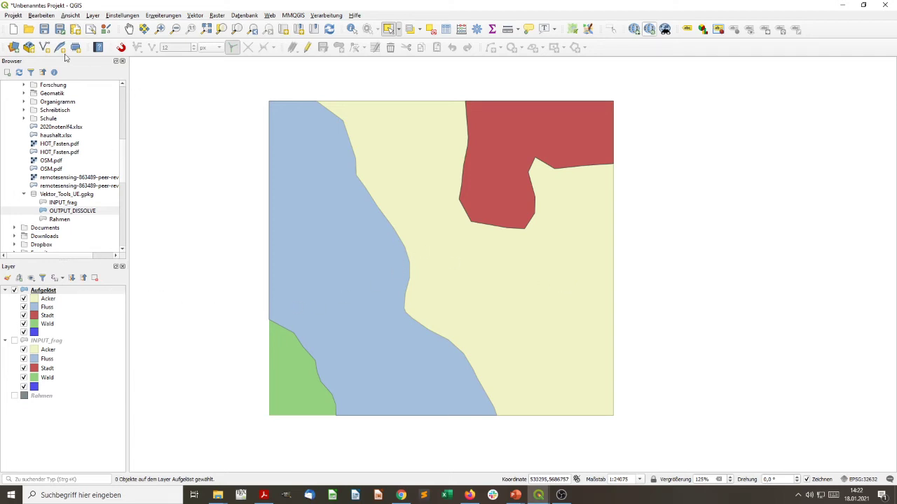
# - Start a new GeoPackage layer in the existing Vektor_Tools_UE.gpkg on the Desktop with the table name CLIP_OBJECT
pyautogui.click(31, 47)
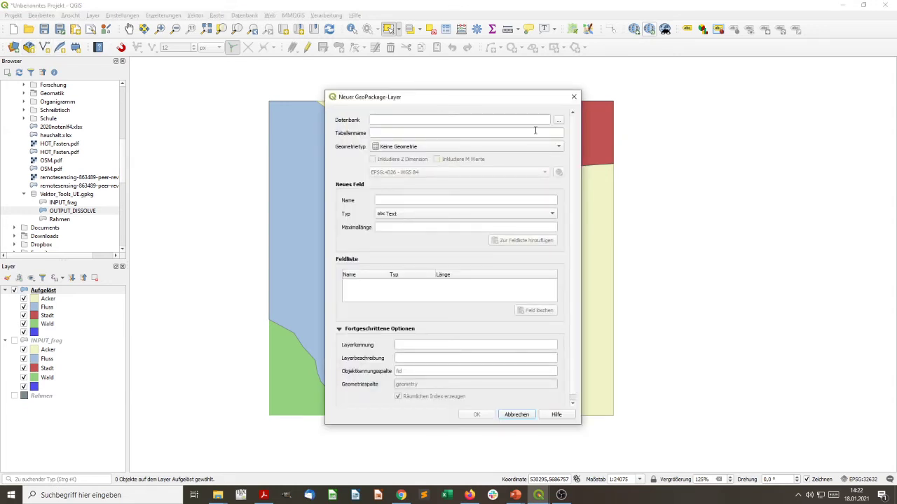
pyautogui.click(558, 120)
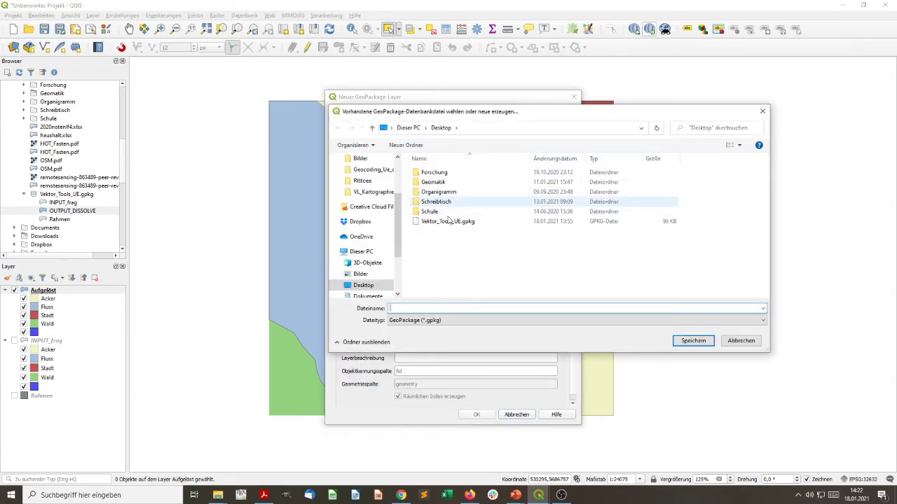
pyautogui.click(476, 222)
pyautogui.click(688, 345)
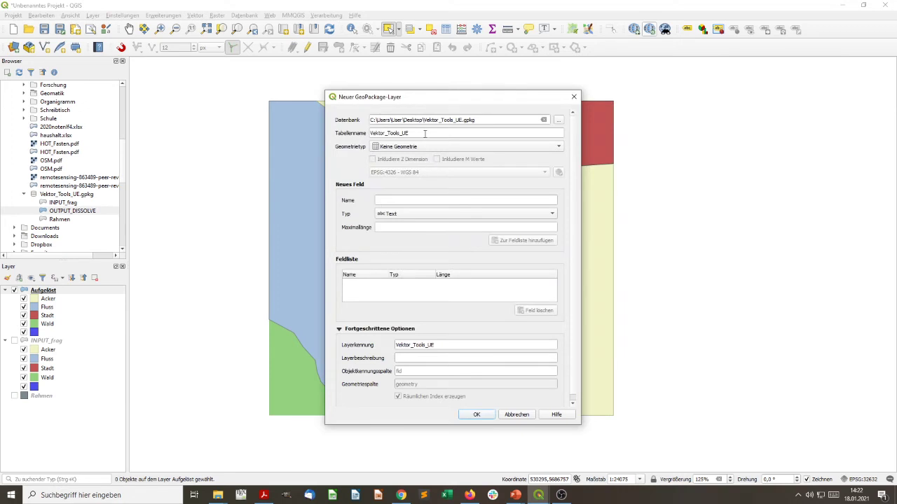
pyautogui.moveTo(425, 133); pyautogui.dragTo(363, 136)
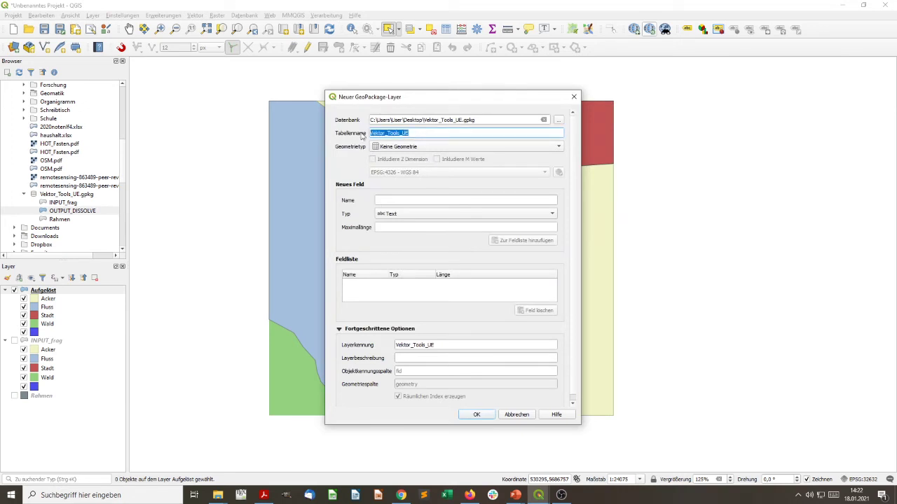
pyautogui.write('CLIP_OBJECT')
# - Set the new layer's geometry type to Polygon and its coordinate system to the project CRS EPSG:32632 - WGS 84 / UTM zone 32N
pyautogui.click(425, 149)
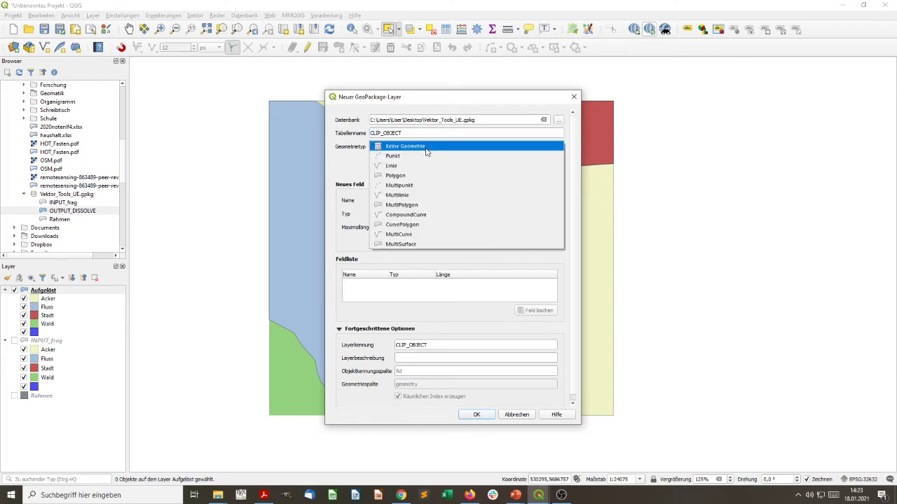
pyautogui.click(424, 178)
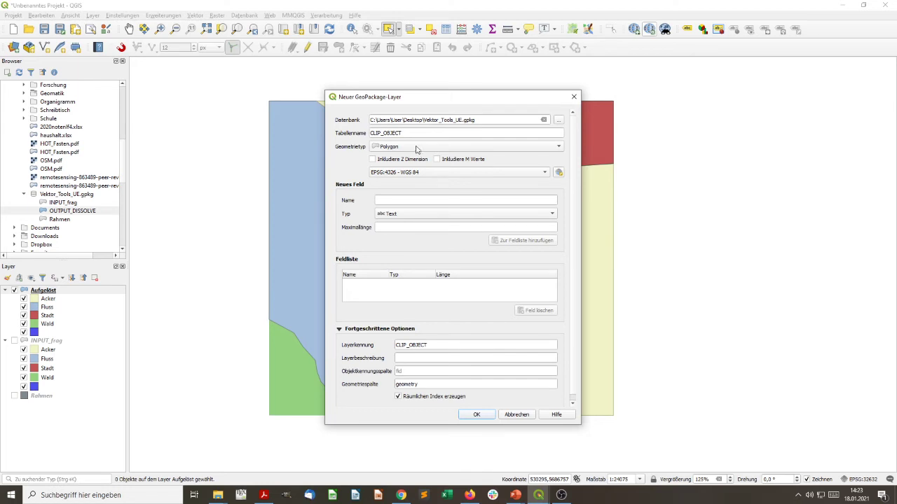
pyautogui.click(503, 175)
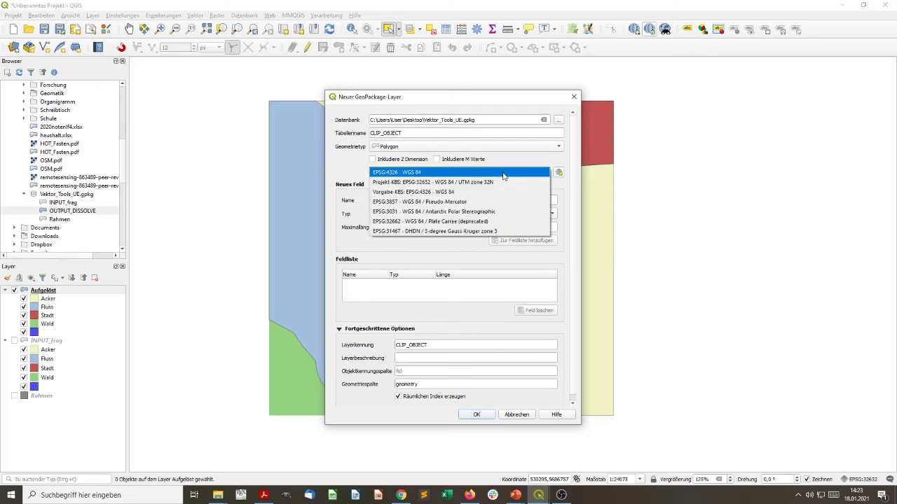
pyautogui.click(503, 183)
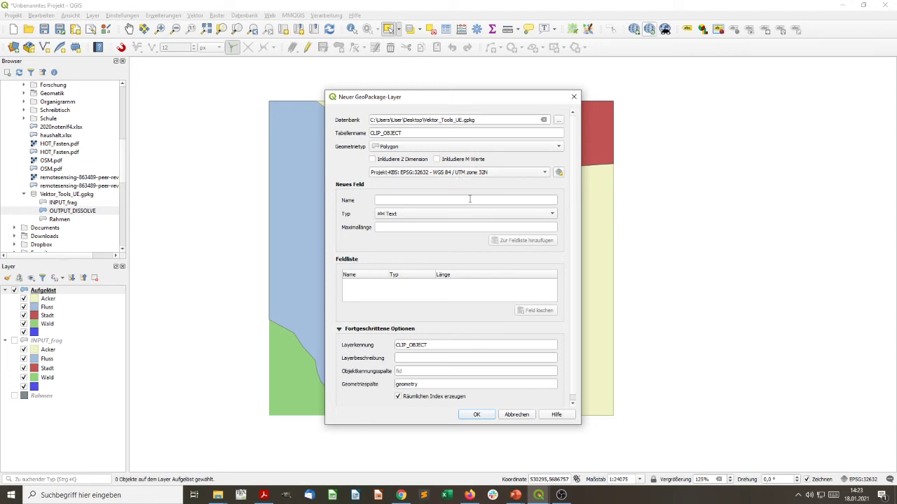
# - Enter "Namen" as the new field's name and create CLIP_OBJECT as an additional layer in the existing GeoPackage
pyautogui.click(469, 199)
pyautogui.write('Namen')
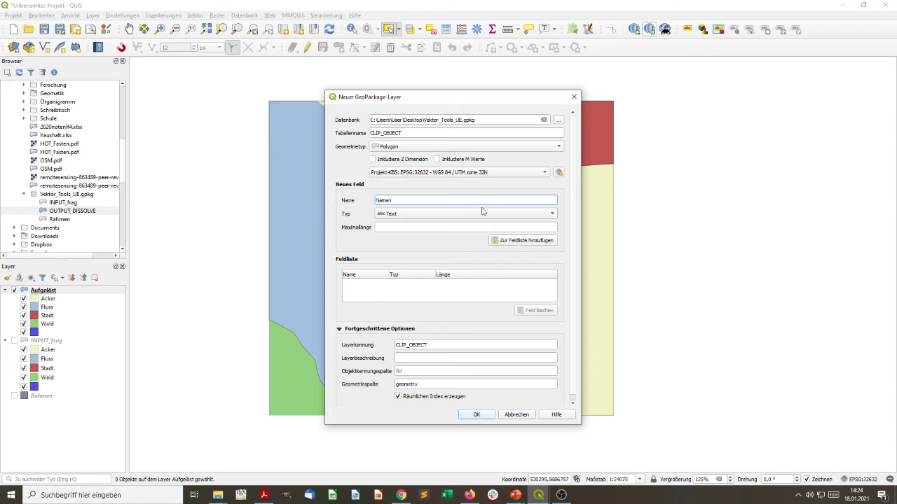
pyautogui.click(475, 414)
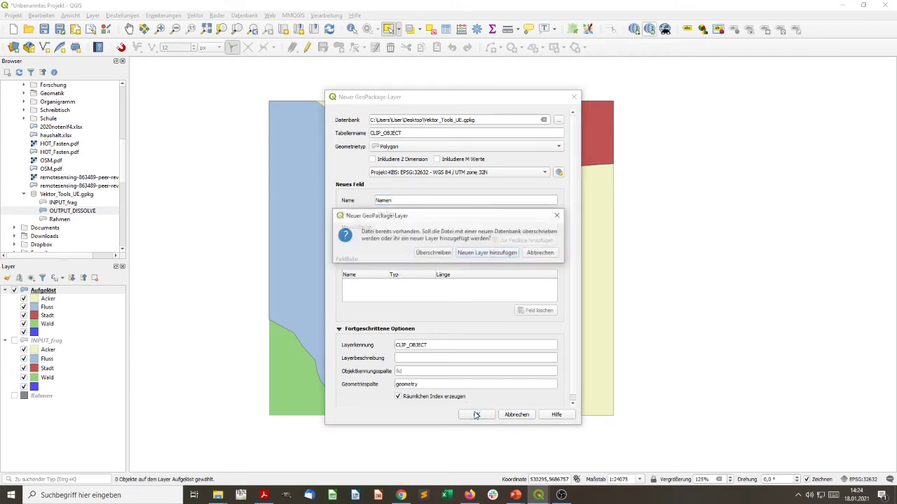
pyautogui.click(488, 257)
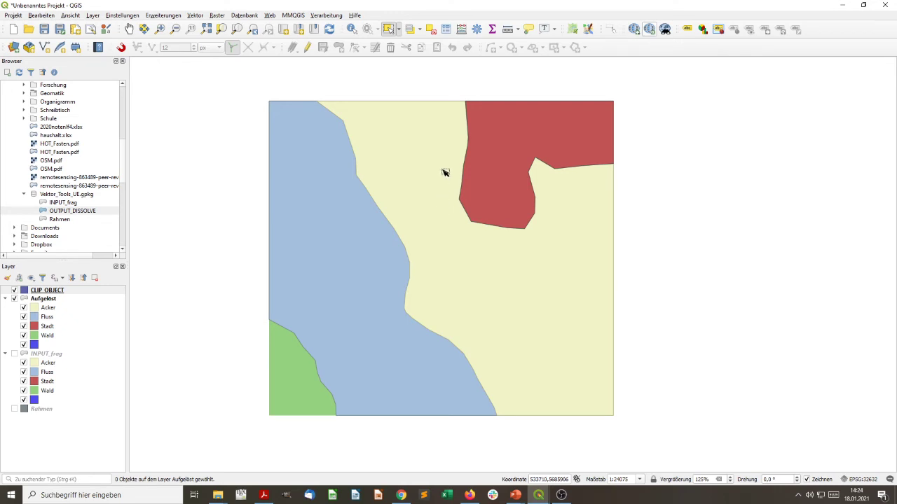
# - Switch CLIP_OBJECT to editing mode and activate the tool for adding an ellipse from a centre and two points
pyautogui.click(308, 47)
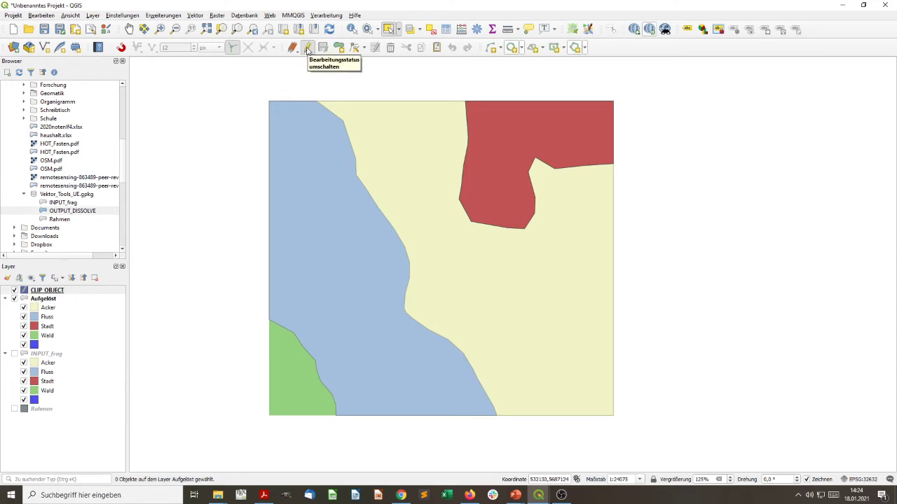
pyautogui.click(541, 49)
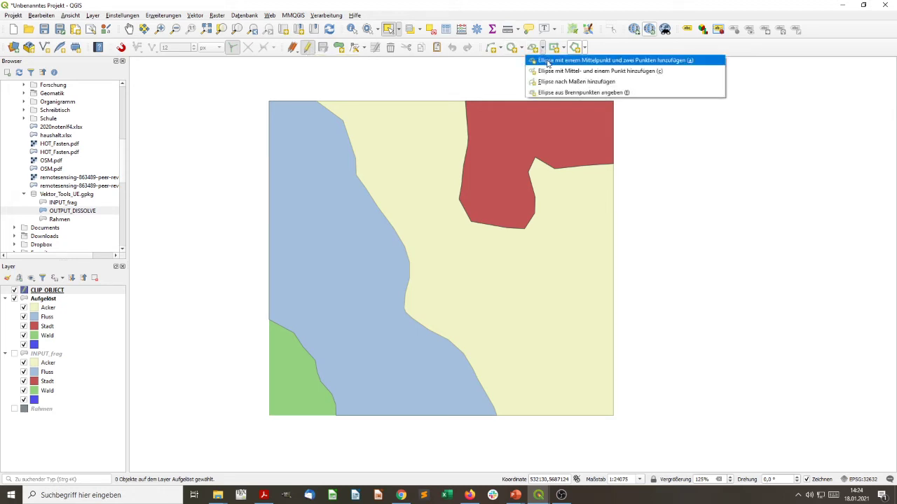
pyautogui.click(547, 60)
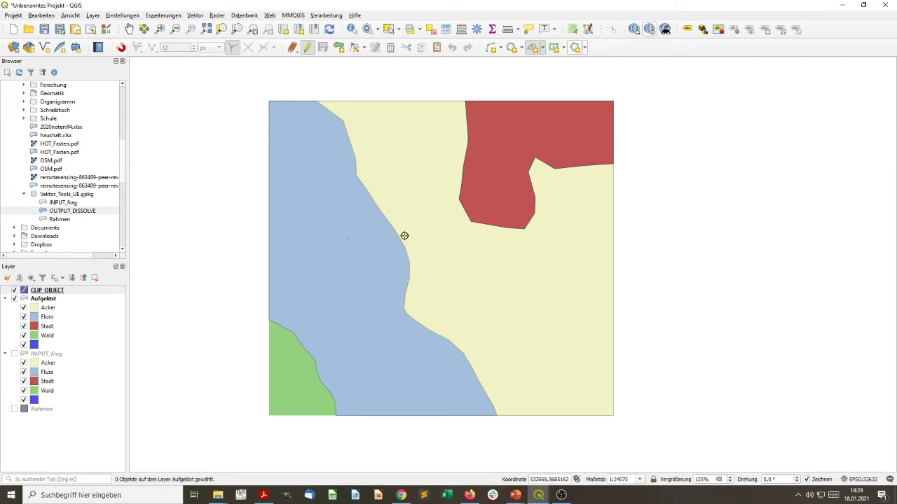
pyautogui.click(529, 239)
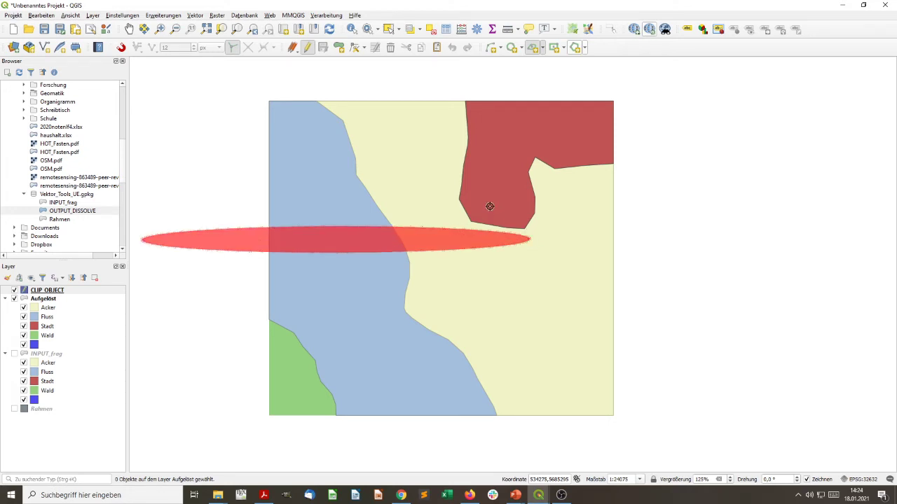
pyautogui.rightClick(494, 161)
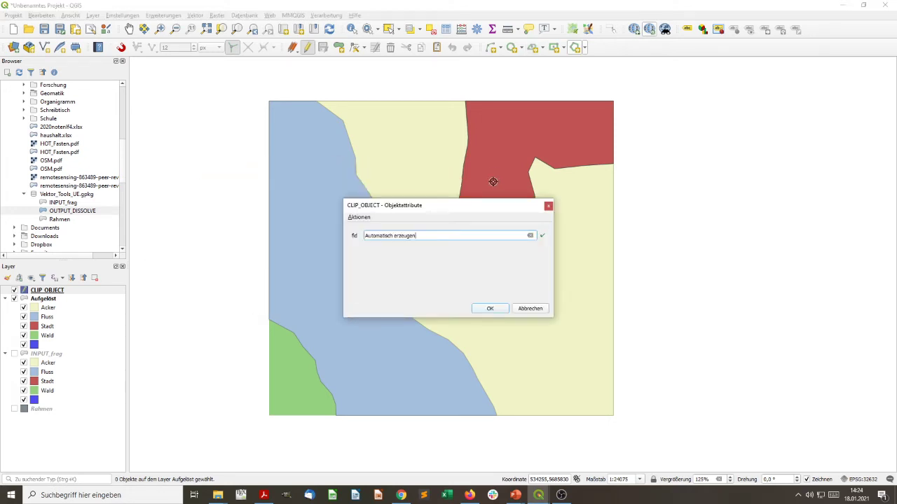
pyautogui.click(528, 309)
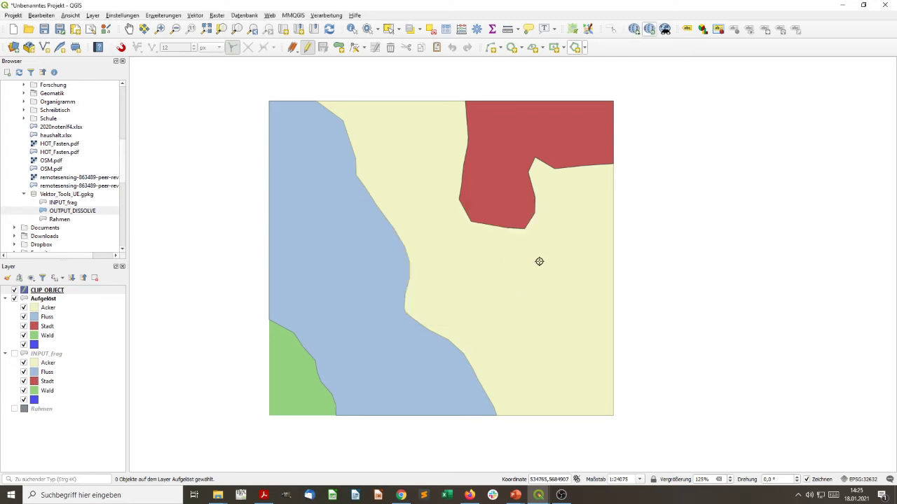
pyautogui.click(520, 268)
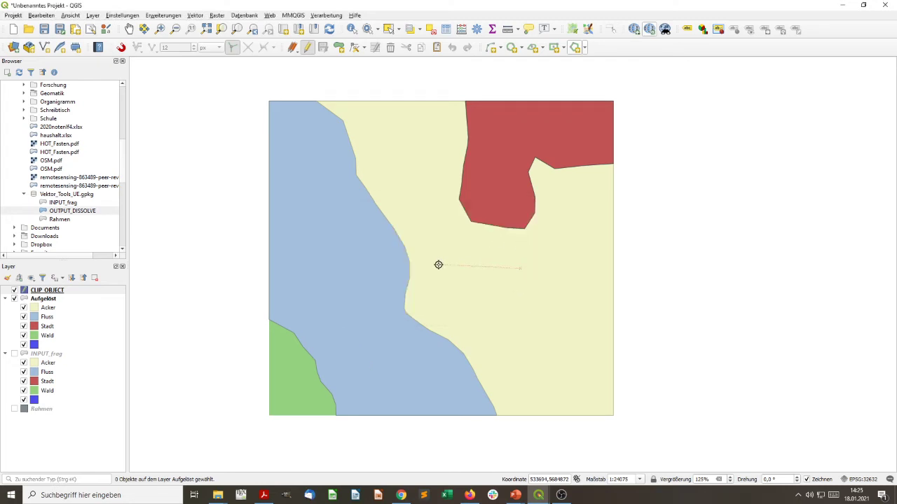
pyautogui.click(390, 267)
pyautogui.rightClick(398, 239)
# - Try to draw an ellipse from a centre and two points across the river and field areas
pyautogui.click(388, 261)
pyautogui.click(486, 261)
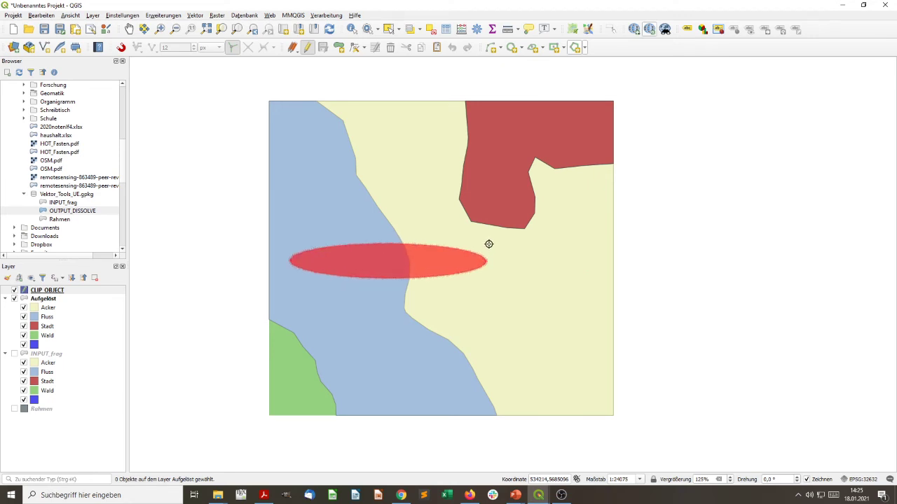
pyautogui.rightClick(488, 249)
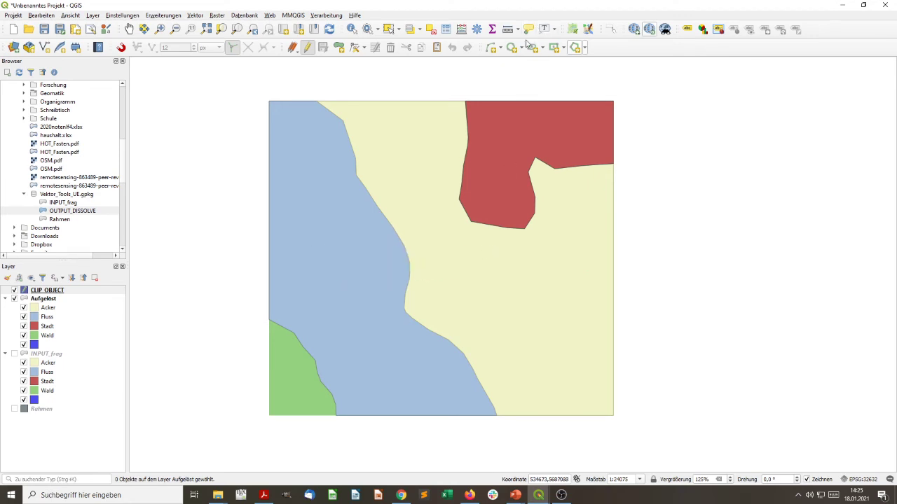
# - Try to draw an ellipse from its foci between the river and the red Stadt area in CLIP_OBJECT
pyautogui.click(534, 48)
pyautogui.click(543, 48)
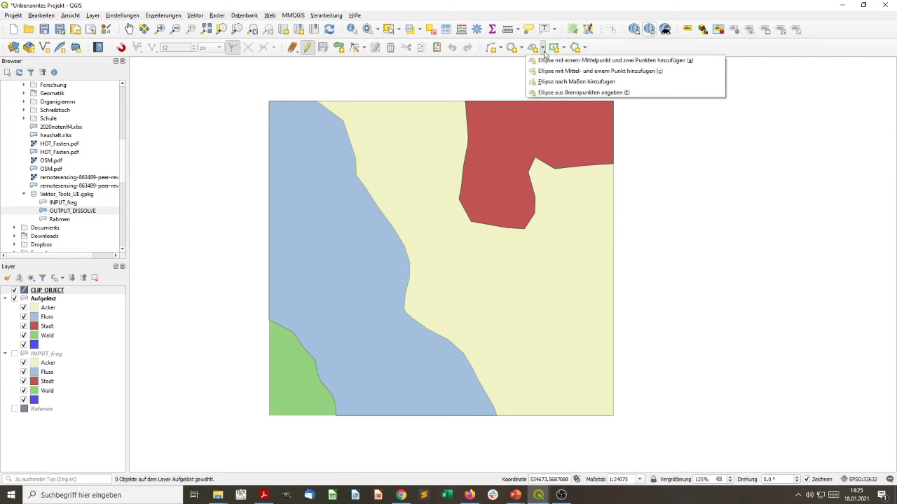
pyautogui.click(560, 91)
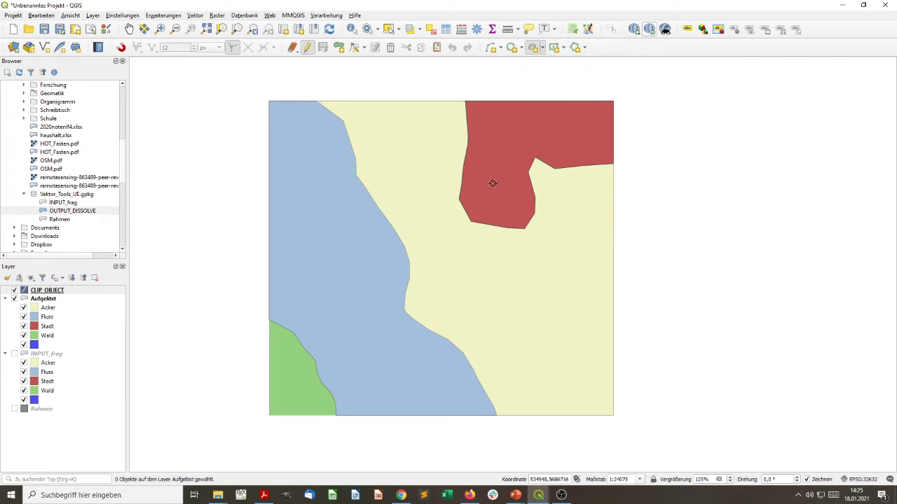
pyautogui.click(404, 252)
pyautogui.click(486, 253)
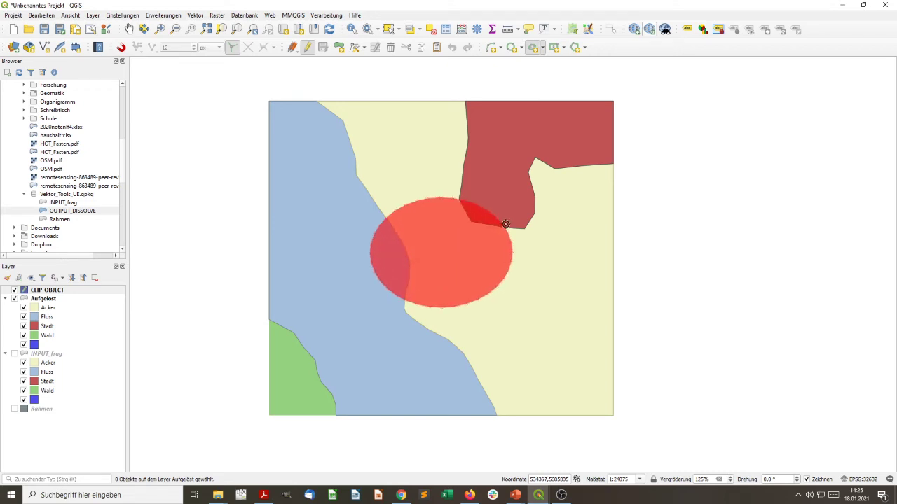
pyautogui.click(574, 184)
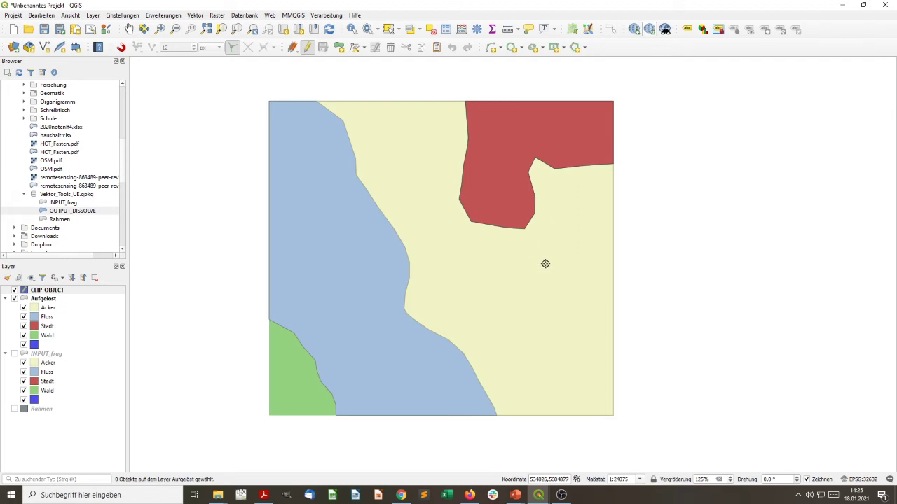
# - Try to draw a larger foci-based ellipse that overlaps the Fluss, Acker, Stadt and Wald areas
pyautogui.click(366, 265)
pyautogui.click(482, 265)
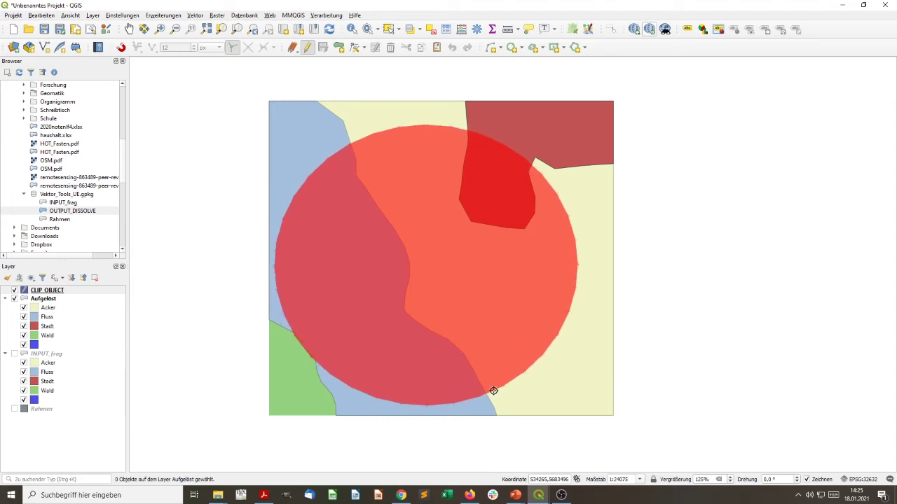
pyautogui.click(495, 393)
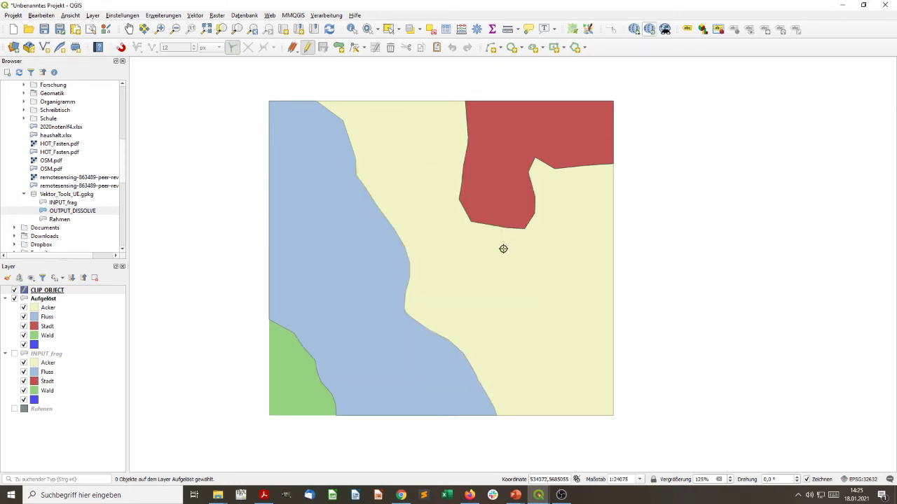
# - Try to draw a nearly circular ellipse around the middle of the map with the foci tool
pyautogui.click(454, 264)
pyautogui.rightClick(442, 264)
pyautogui.click(452, 264)
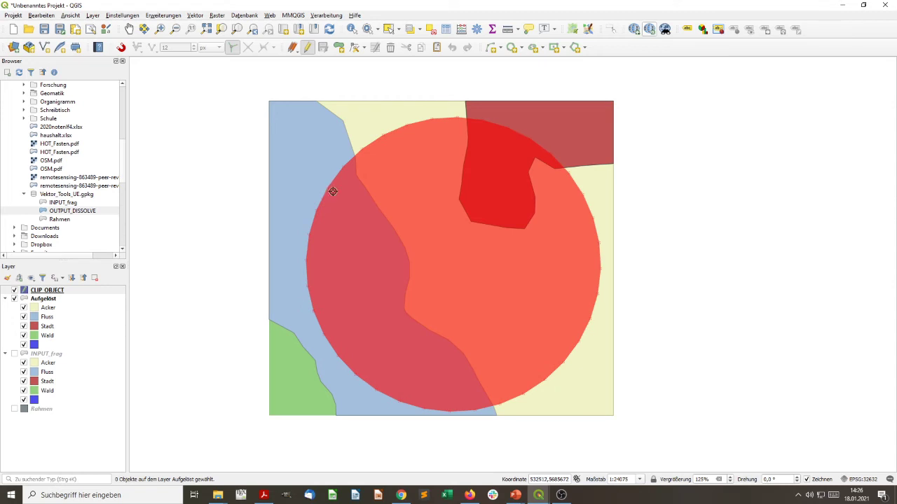
pyautogui.rightClick(463, 215)
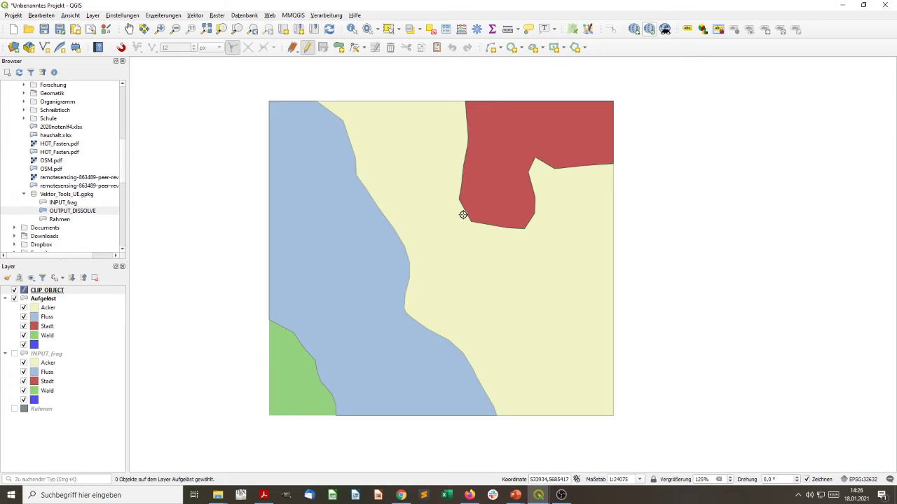
pyautogui.click(432, 238)
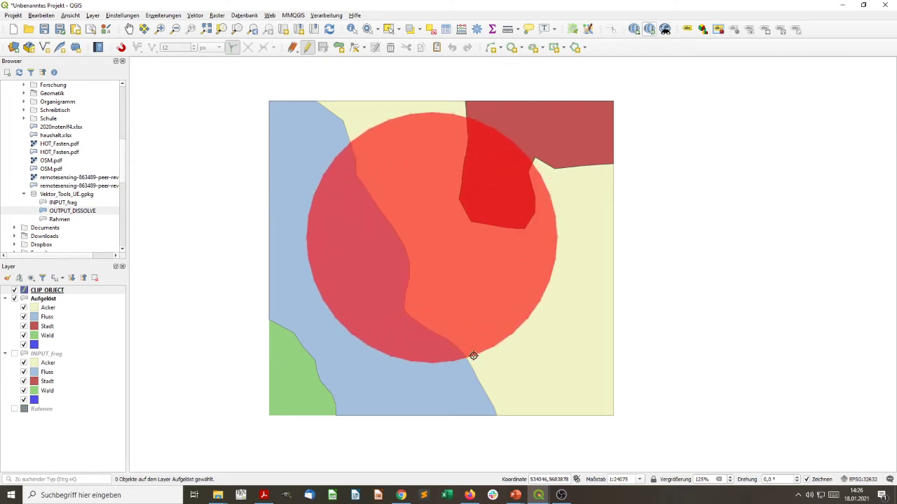
pyautogui.rightClick(473, 355)
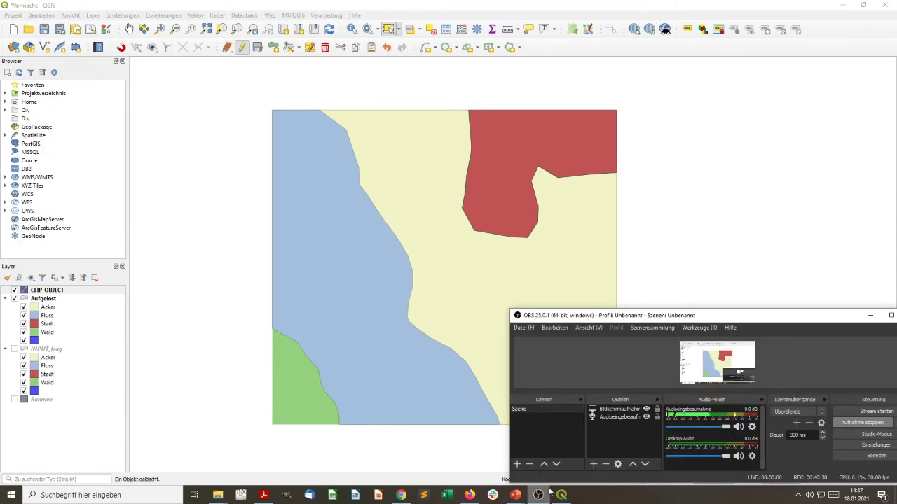
# - Enable snapping with the advanced configuration, and turn off snapping and intersection avoidance for the INPUT_frag layer
pyautogui.click(581, 3)
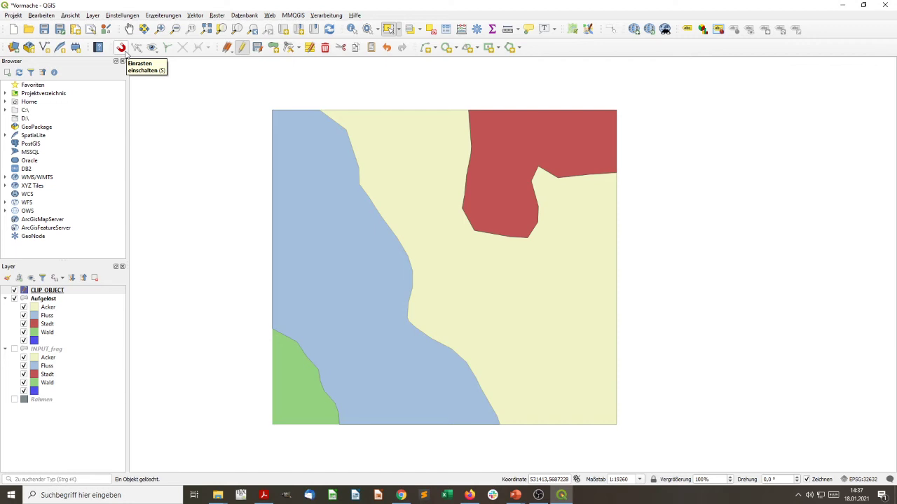
pyautogui.click(126, 51)
pyautogui.click(138, 49)
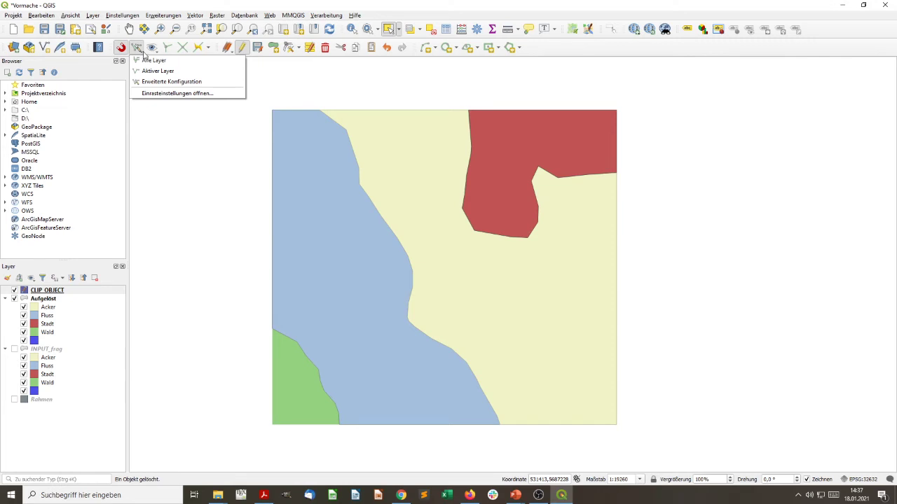
pyautogui.click(172, 81)
pyautogui.click(152, 49)
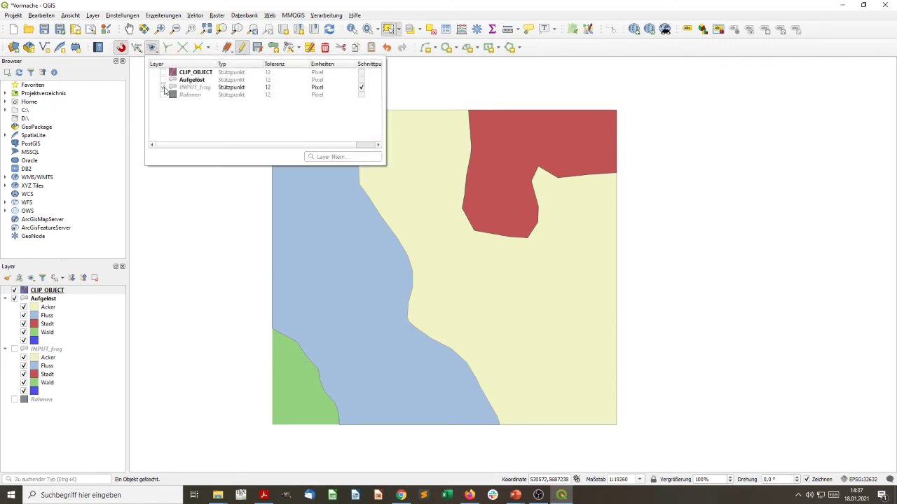
pyautogui.click(163, 87)
pyautogui.click(163, 87)
pyautogui.click(361, 88)
pyautogui.click(164, 87)
pyautogui.click(162, 88)
# - Check the project snapping settings, leave topological editing off, and switch snapping off
pyautogui.click(136, 47)
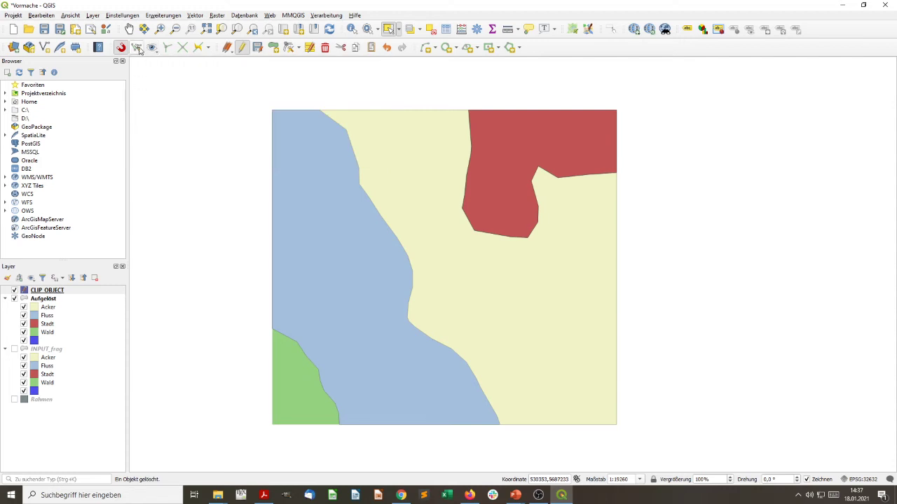
pyautogui.click(136, 47)
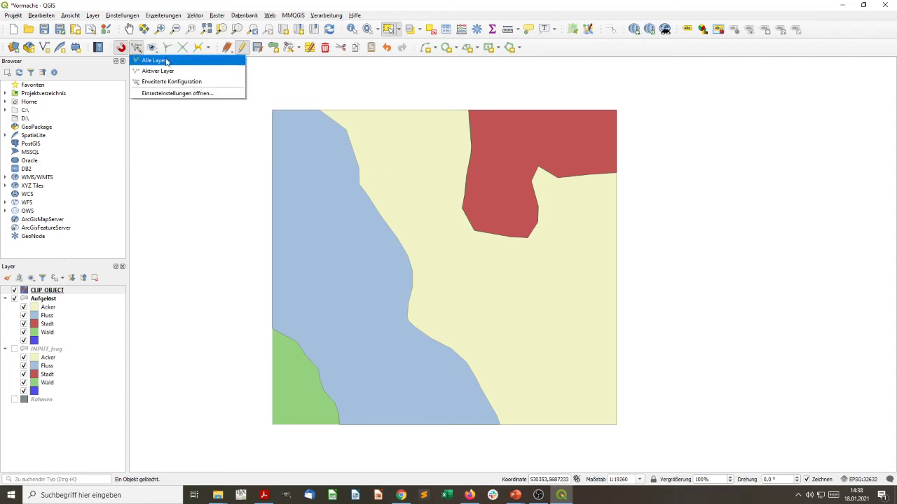
pyautogui.click(172, 93)
pyautogui.click(396, 234)
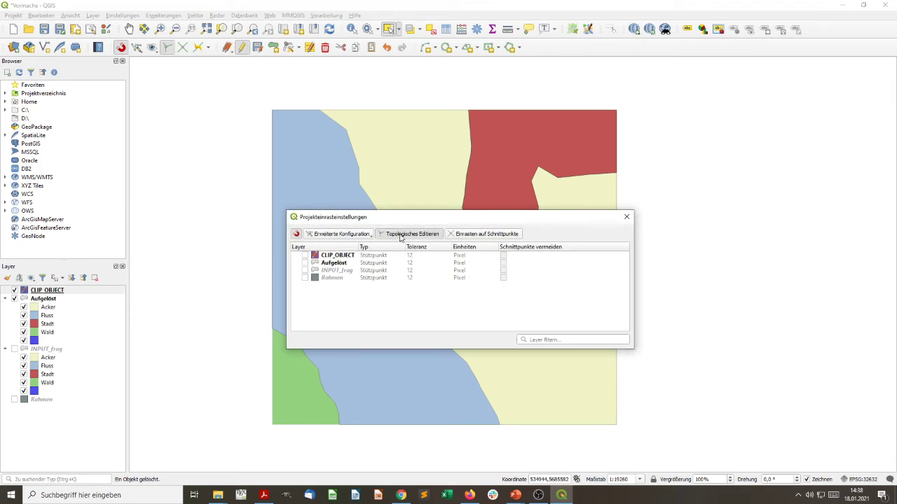
pyautogui.click(396, 234)
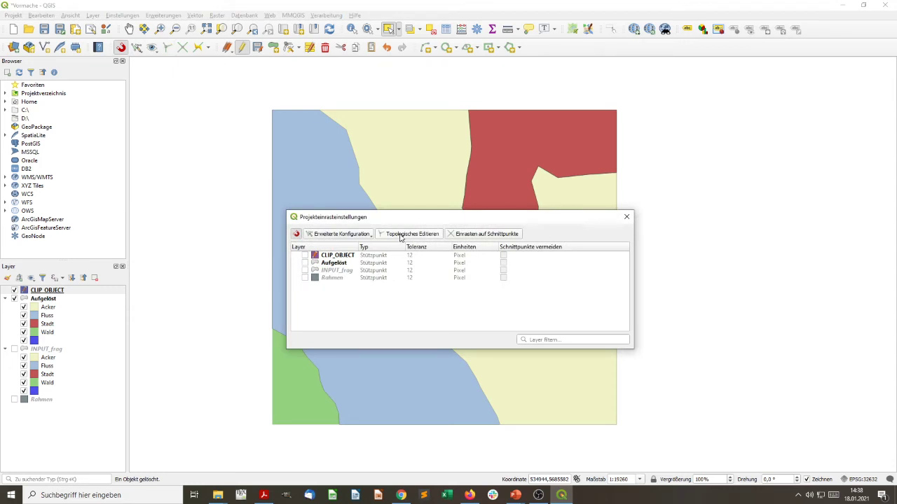
pyautogui.click(626, 216)
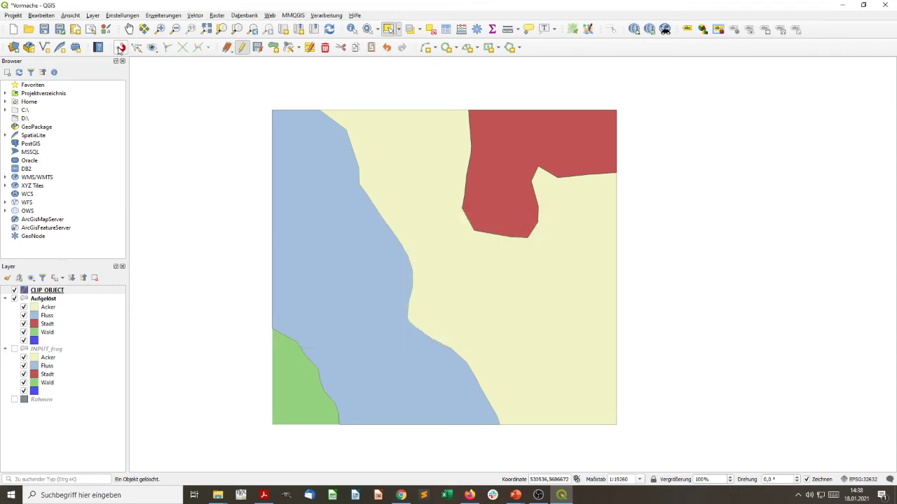
# - Draw a large circle in CLIP_OBJECT from a centre and another point over the middle of the map, keeping the automatically generated fid
pyautogui.click(447, 47)
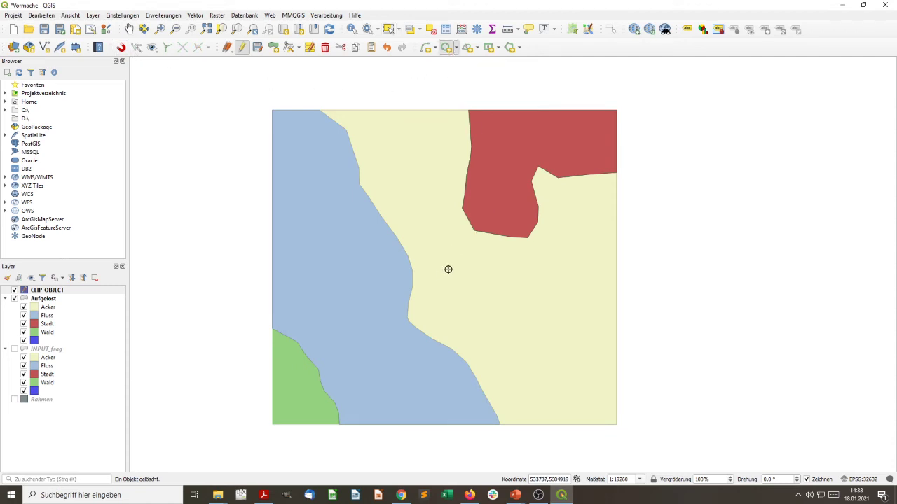
pyautogui.click(456, 47)
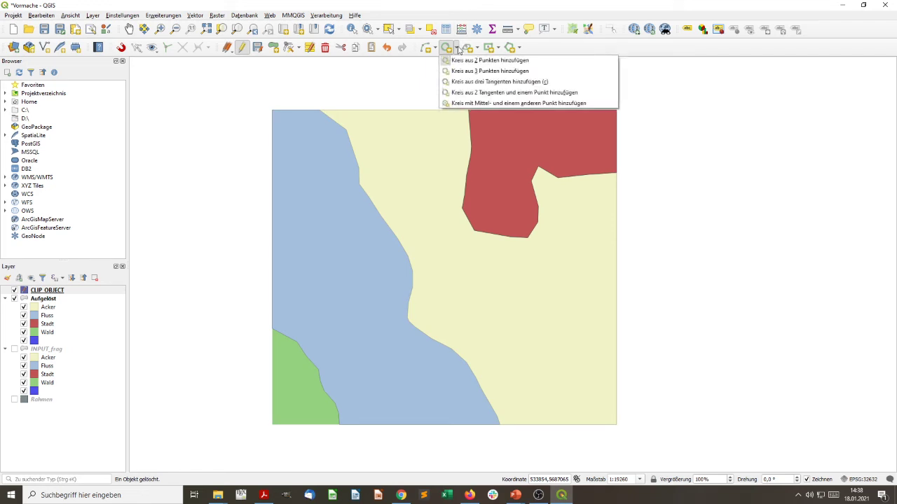
pyautogui.click(466, 103)
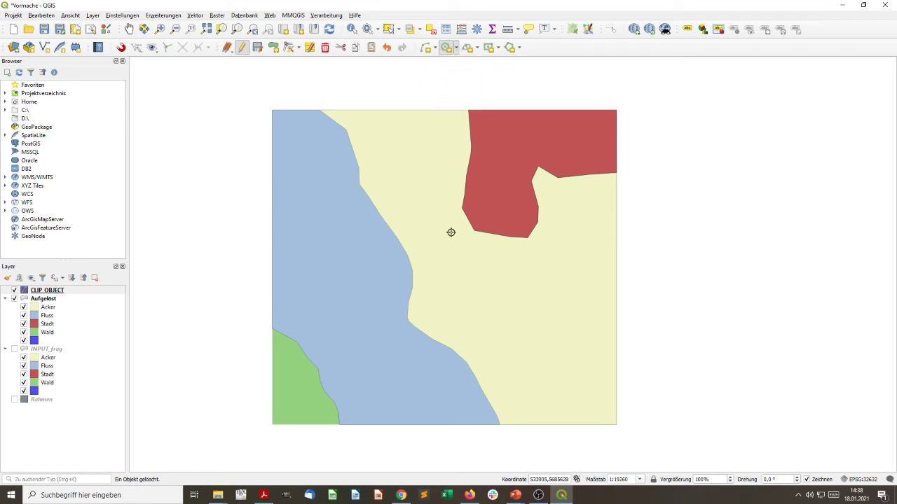
pyautogui.click(447, 265)
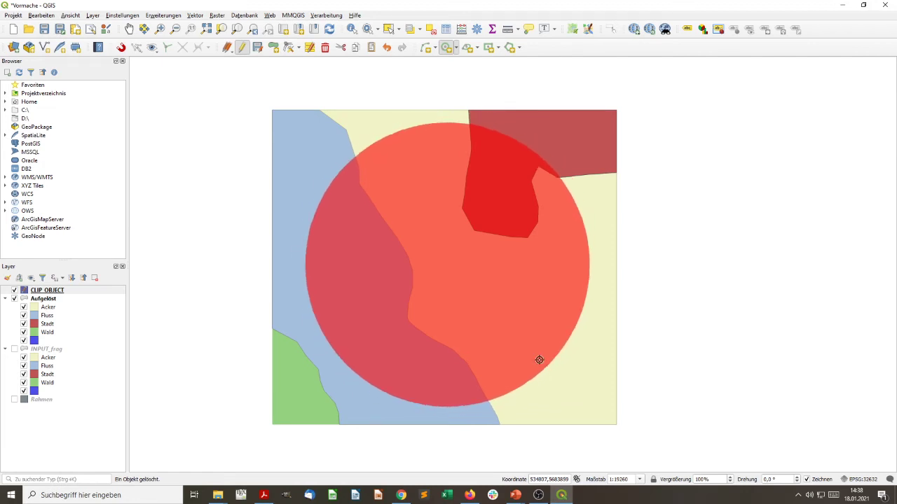
pyautogui.click(538, 364)
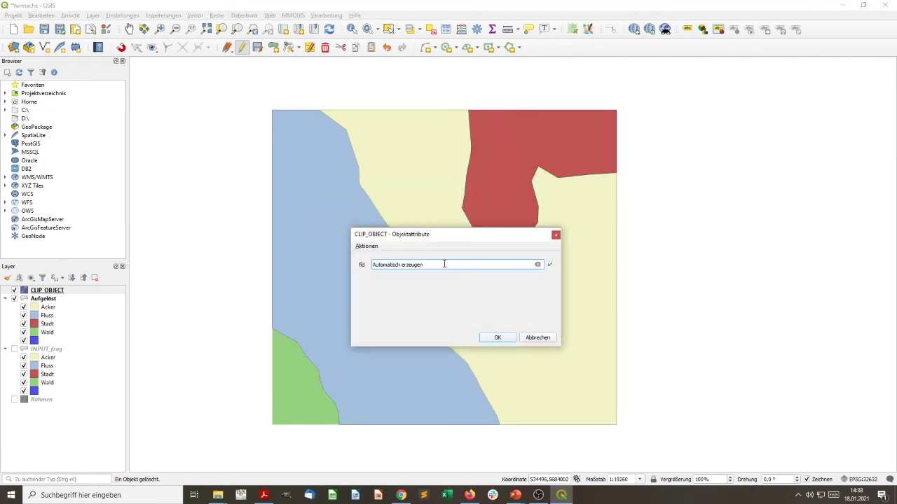
pyautogui.click(498, 339)
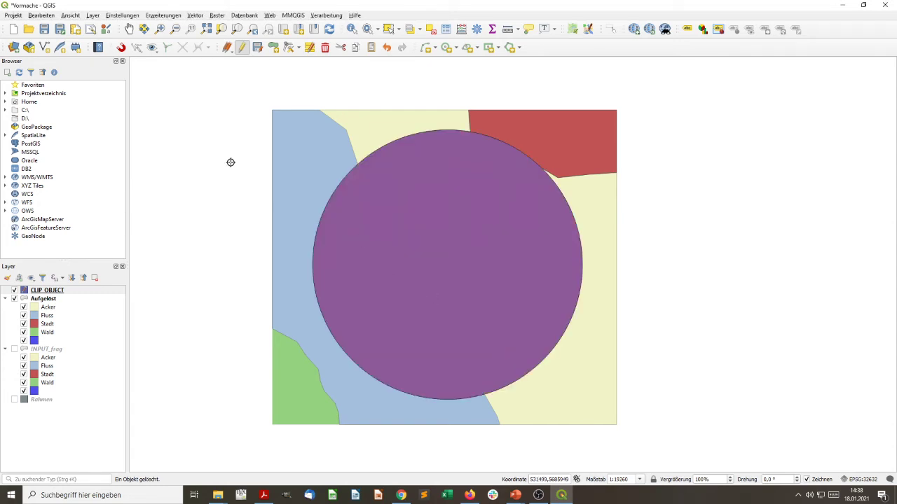
# - Select the new circle, inspect its entry in the CLIP_OBJECT attribute table, and clear the selection
pyautogui.click(389, 29)
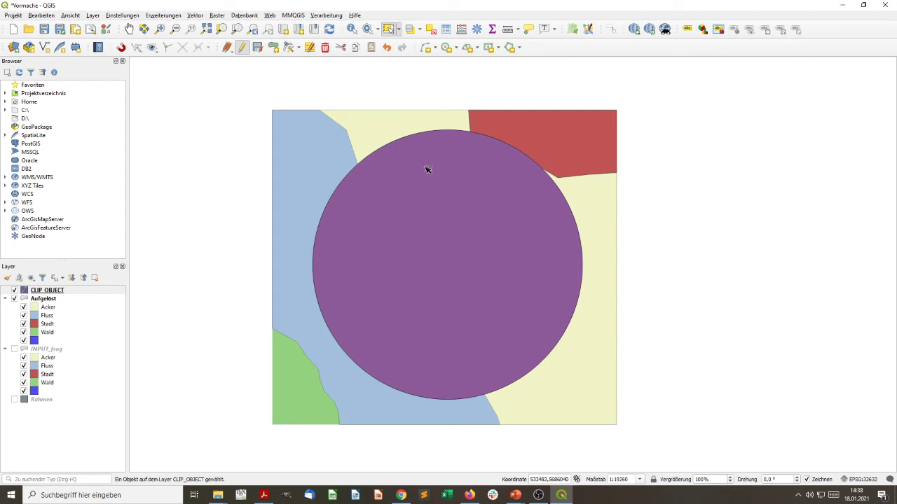
pyautogui.click(427, 169)
pyautogui.rightClick(88, 290)
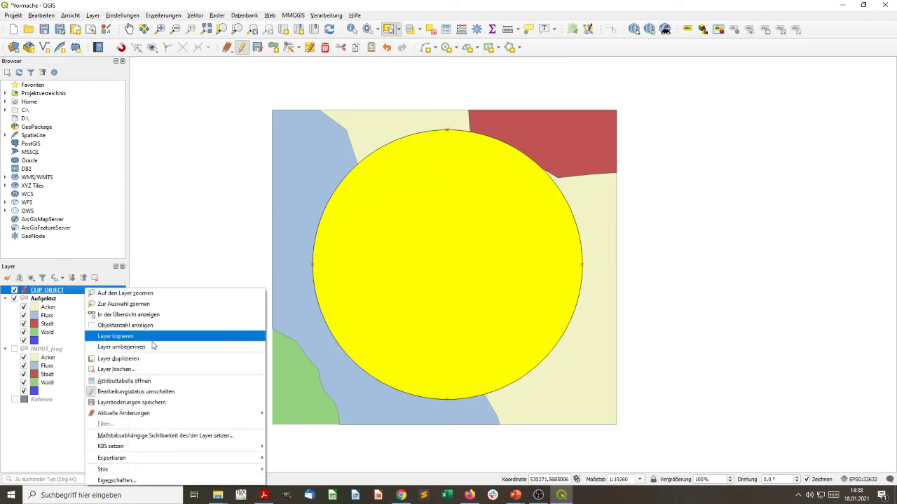
pyautogui.click(161, 381)
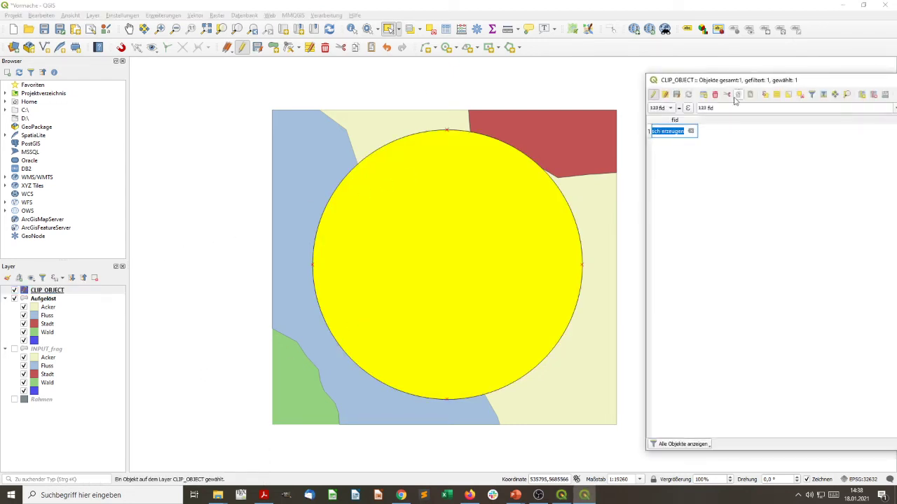
pyautogui.moveTo(821, 75); pyautogui.dragTo(677, 64)
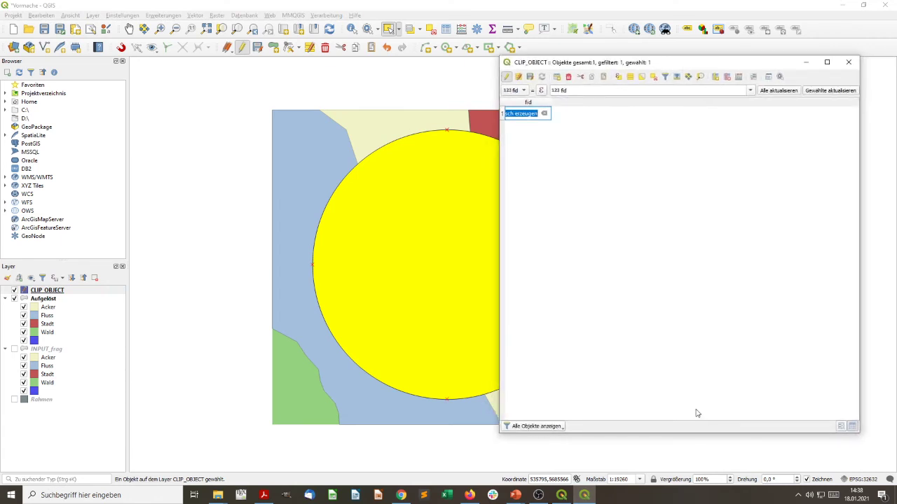
pyautogui.click(847, 63)
pyautogui.click(228, 238)
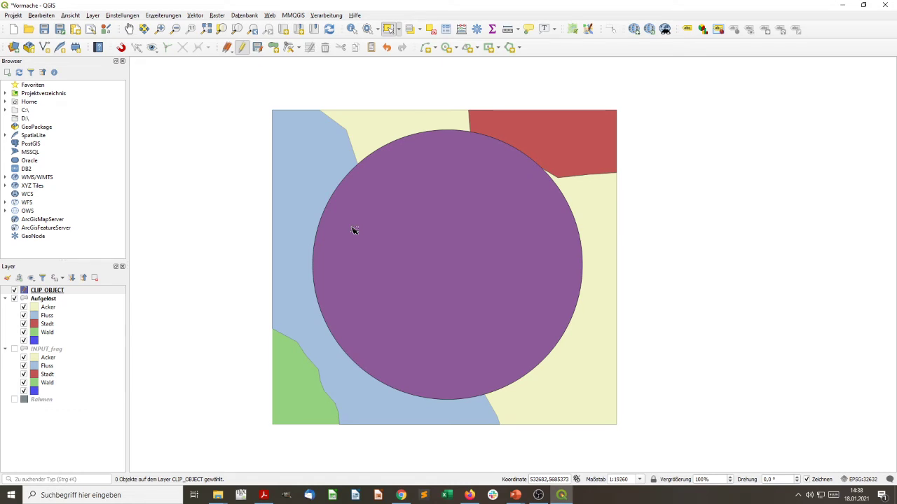
# - End editing of CLIP_OBJECT with its changes saved, and toggle the layer's visibility to compare it with the dissolved areas, leaving it visible
pyautogui.click(242, 48)
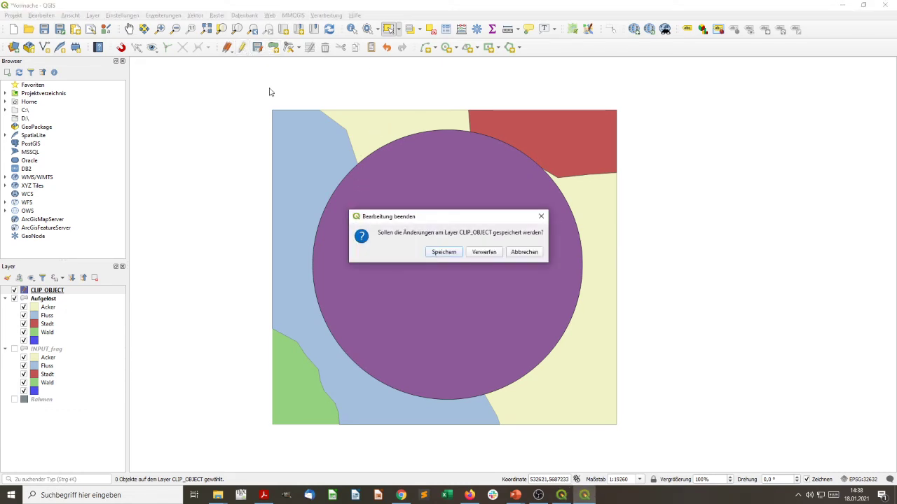
pyautogui.click(442, 252)
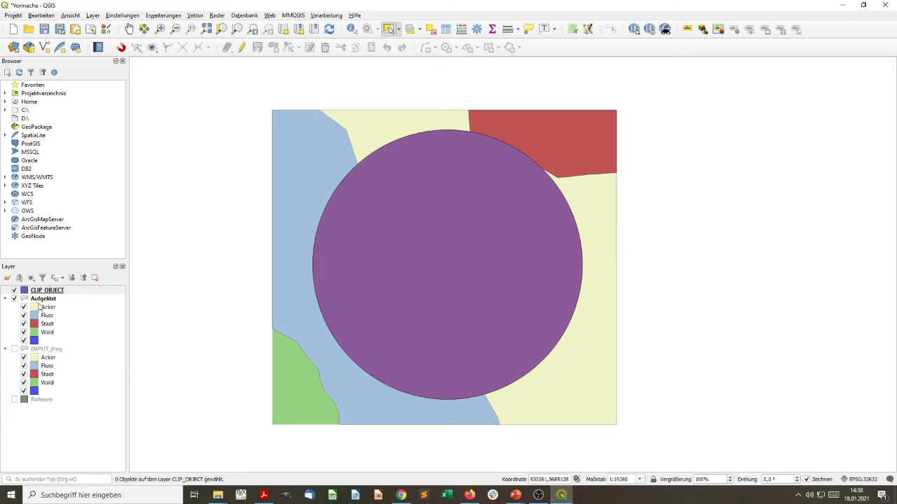
pyautogui.click(15, 292)
pyautogui.click(14, 291)
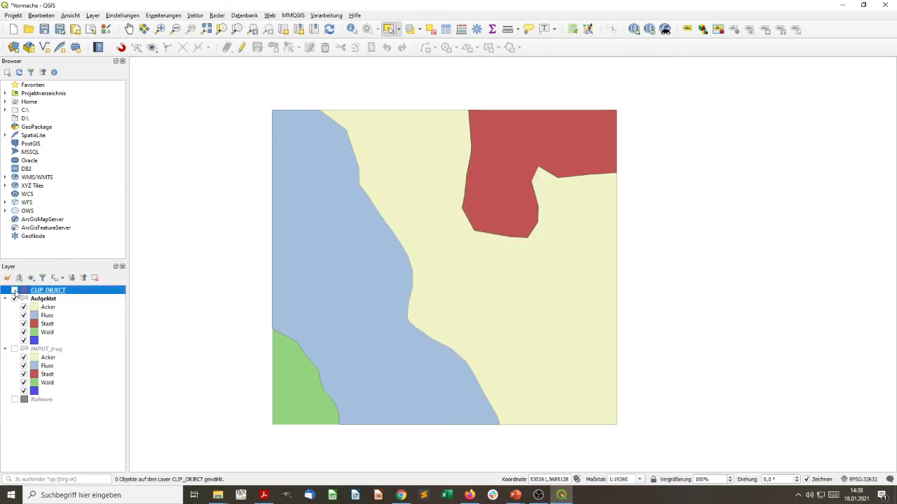
pyautogui.click(14, 290)
pyautogui.click(14, 291)
pyautogui.click(14, 290)
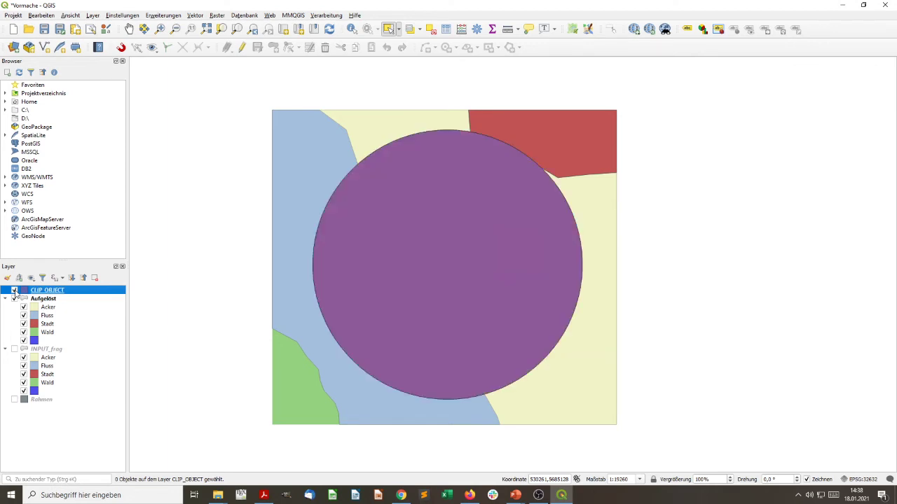
# - Clip the Aufgelöst layer with CLIP_OBJECT as the overlay, outputting to a temporary layer, and close the clip dialog
pyautogui.click(14, 291)
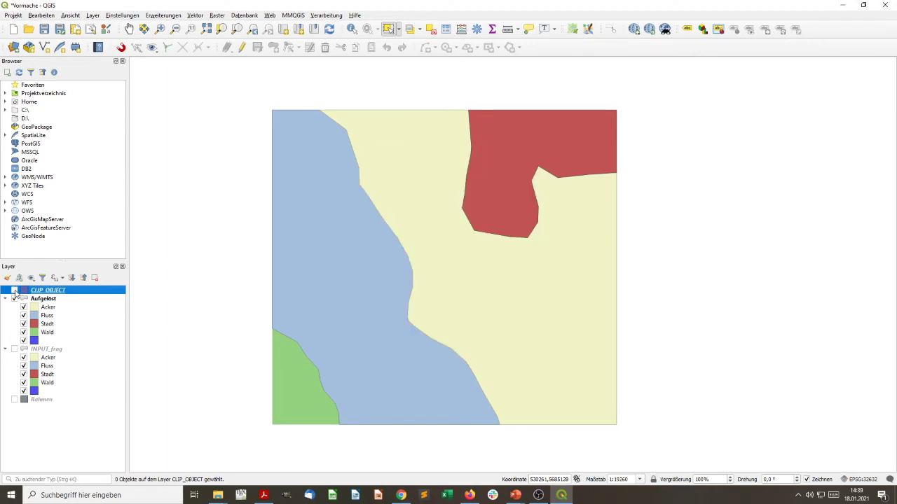
pyautogui.click(14, 290)
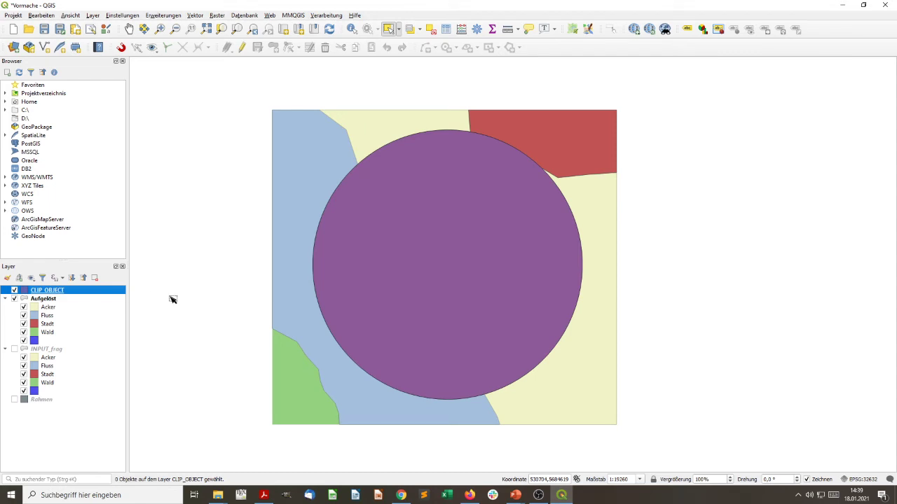
pyautogui.click(195, 15)
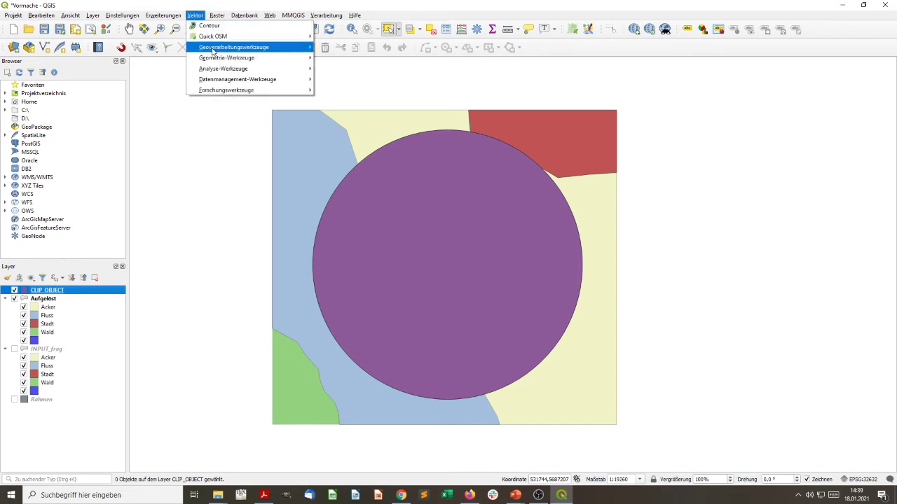
pyautogui.moveTo(222, 60)
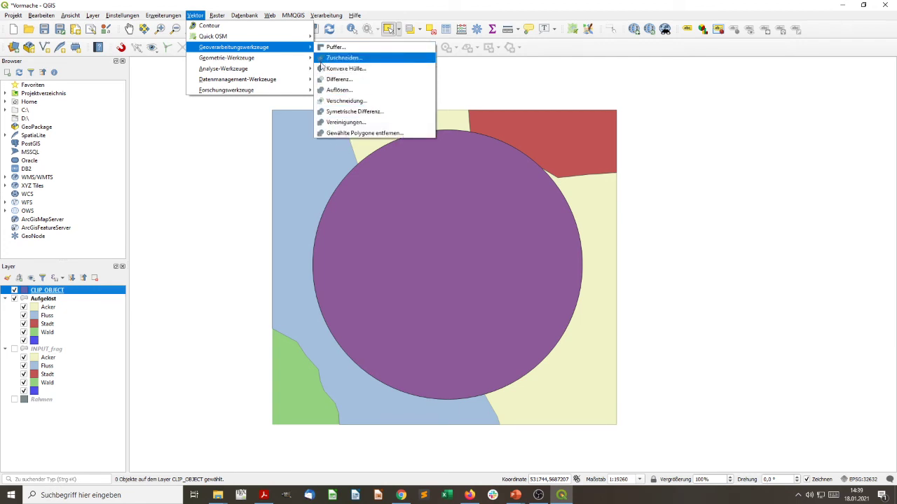
pyautogui.click(341, 58)
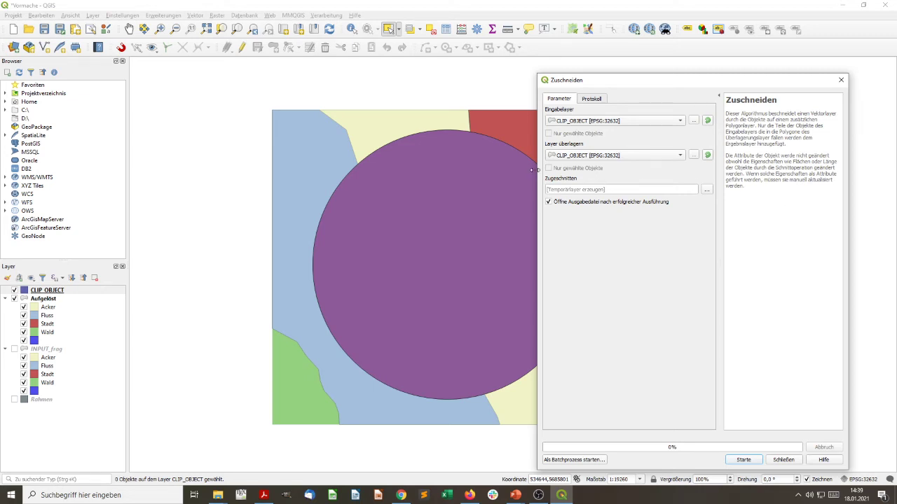
pyautogui.moveTo(537, 175)
pyautogui.mouseDown()
pyautogui.moveTo(599, 180)
pyautogui.moveTo(526, 185)
pyautogui.mouseUp()
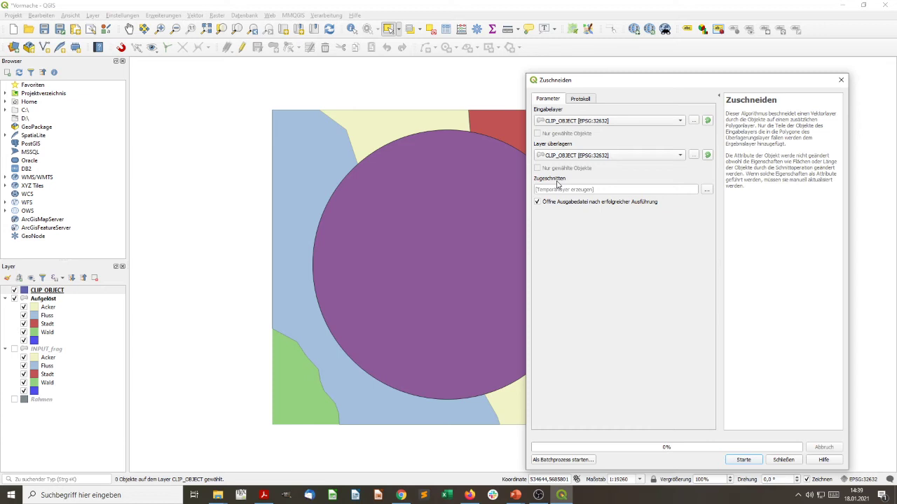
pyautogui.click(610, 122)
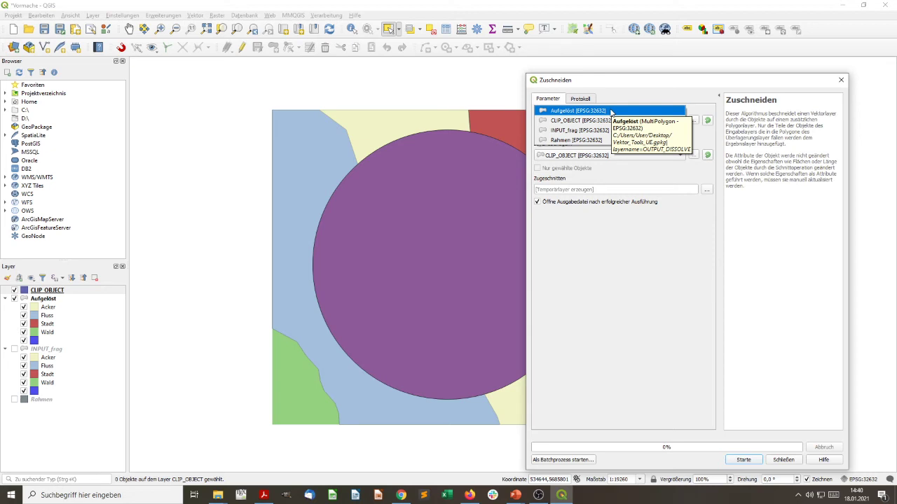
pyautogui.click(611, 111)
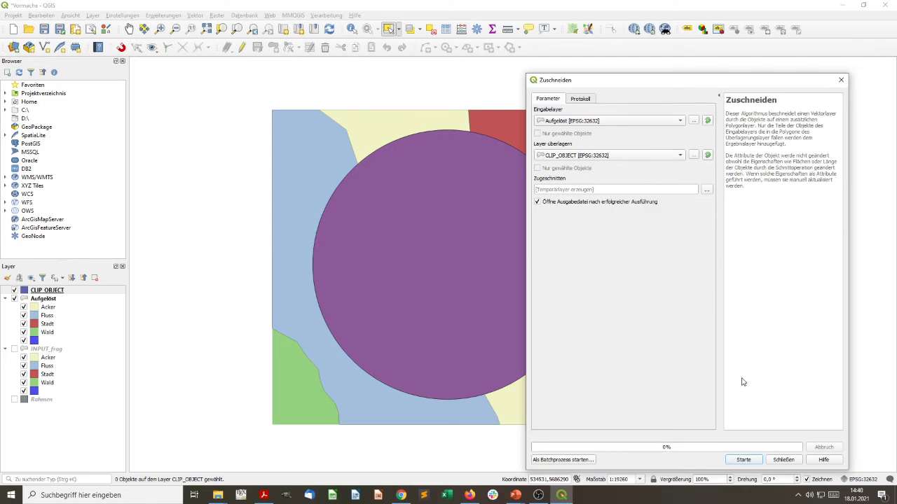
pyautogui.click(753, 463)
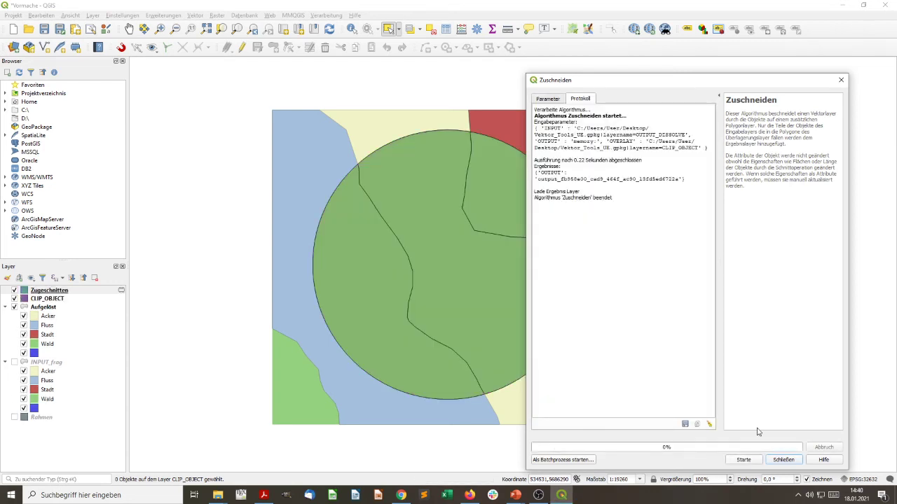
pyautogui.click(840, 80)
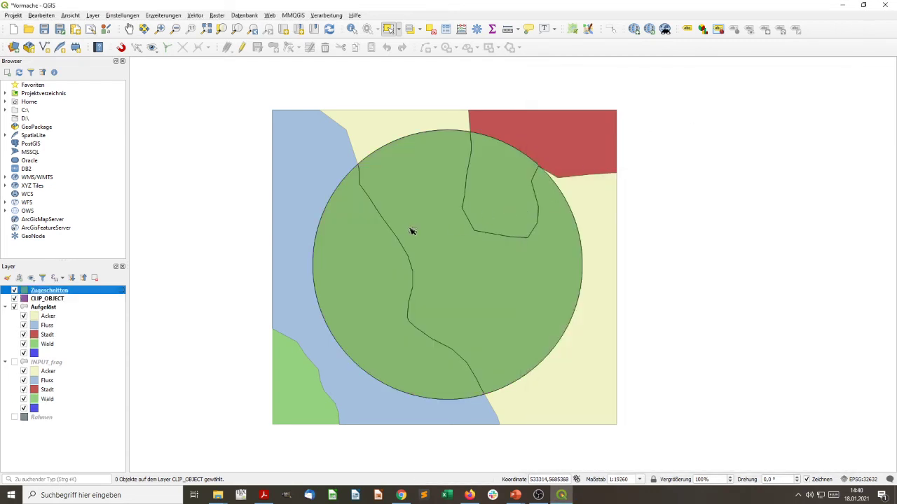
# - Toggle the visibility of INPUT_frag, Aufgelöst, CLIP_OBJECT and the clipped layer to compare them, leaving only CLIP_OBJECT and the clipped layer shown
pyautogui.click(14, 298)
pyautogui.click(15, 307)
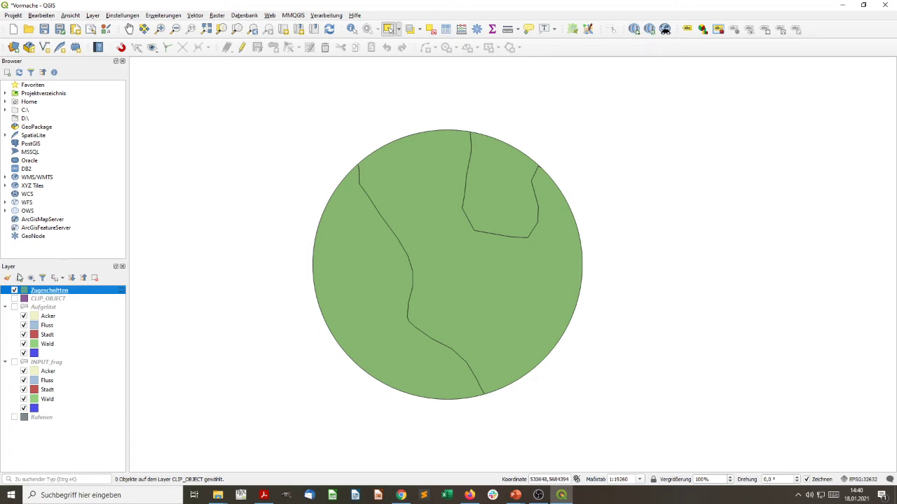
pyautogui.click(14, 290)
pyautogui.click(14, 362)
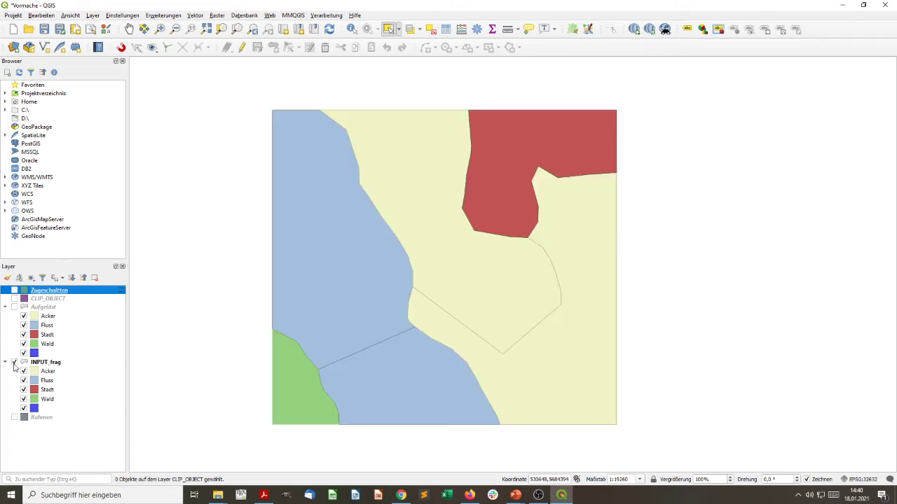
pyautogui.click(14, 362)
pyautogui.click(15, 307)
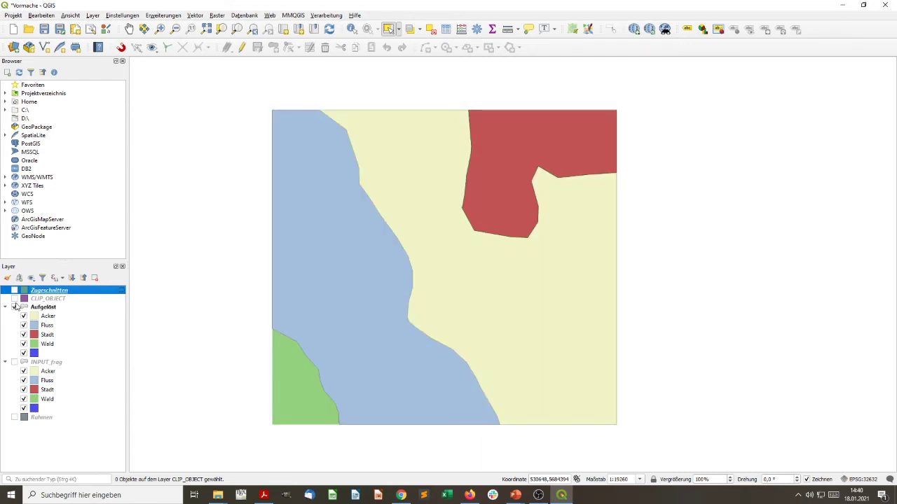
pyautogui.click(15, 298)
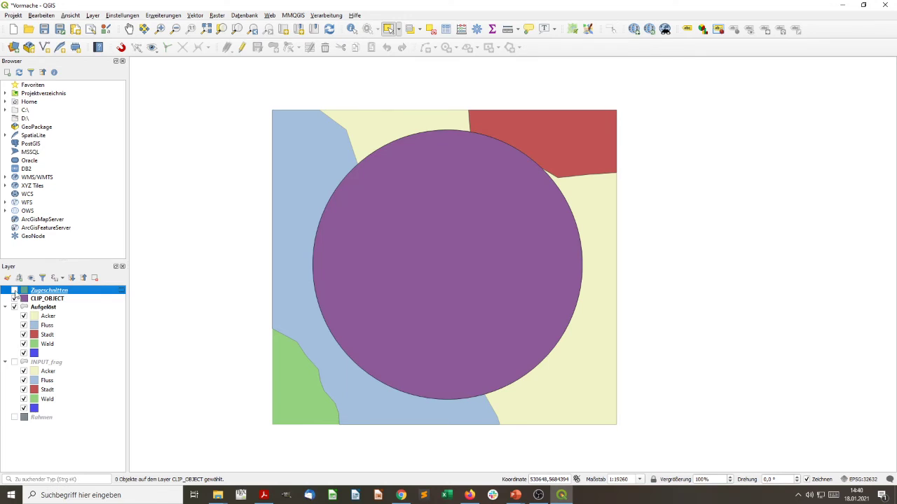
pyautogui.click(15, 290)
pyautogui.click(14, 307)
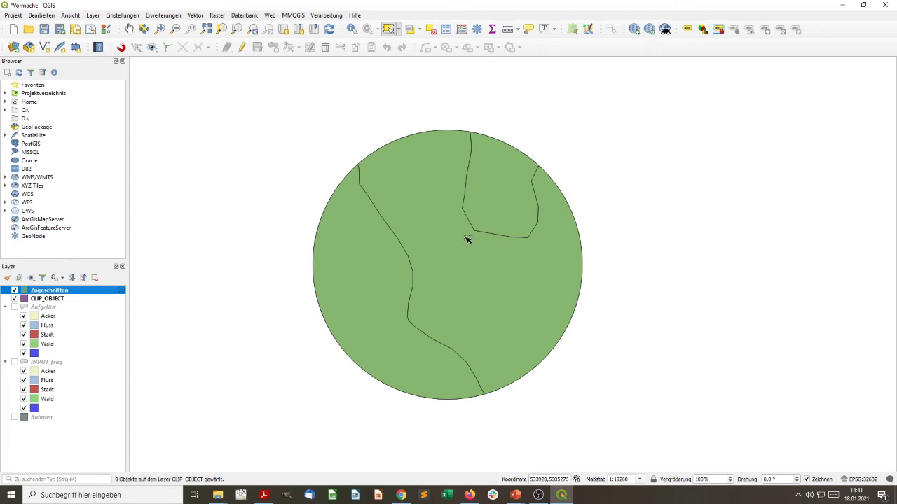
pyautogui.moveTo(94, 292)
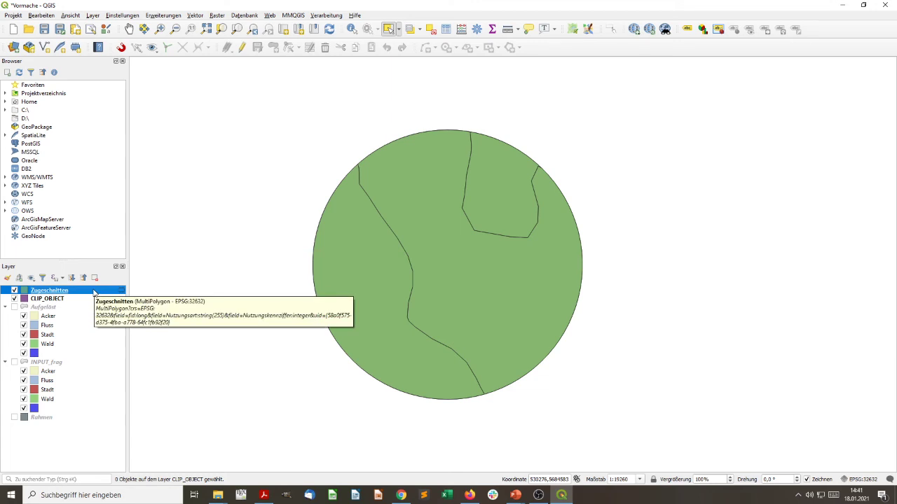
pyautogui.rightClick(94, 292)
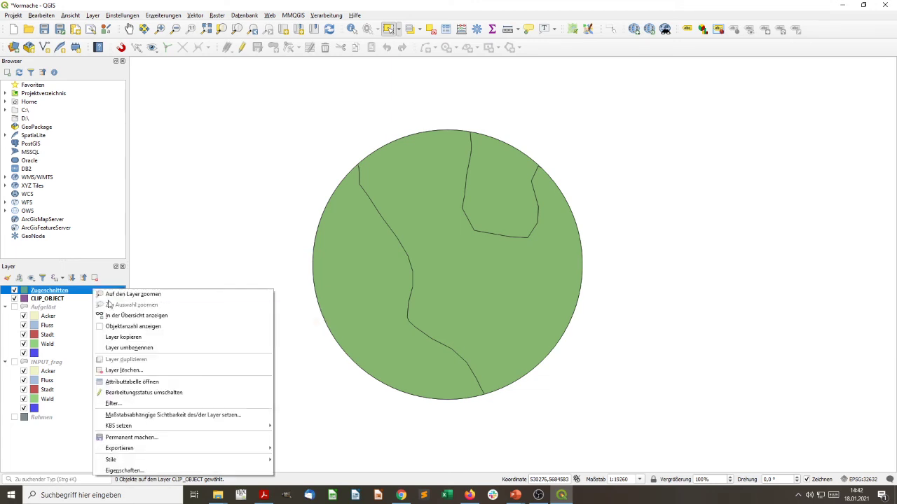
pyautogui.moveTo(182, 454)
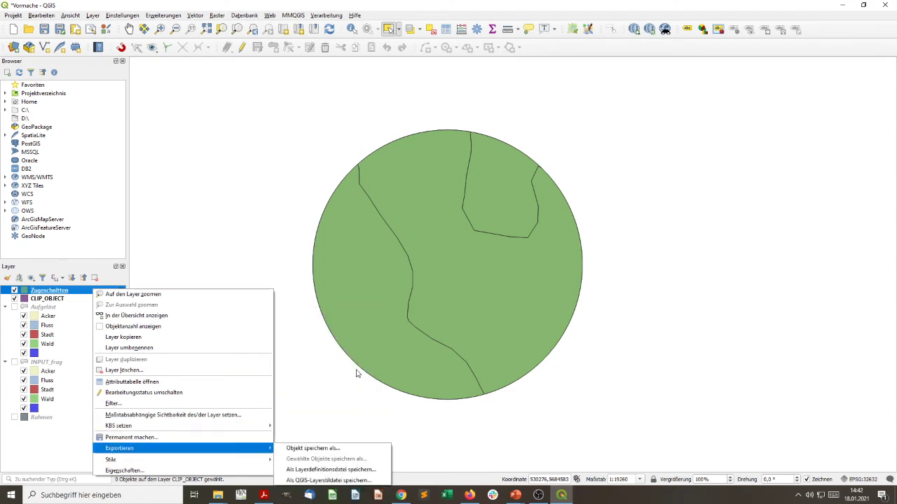
pyautogui.moveTo(250, 464)
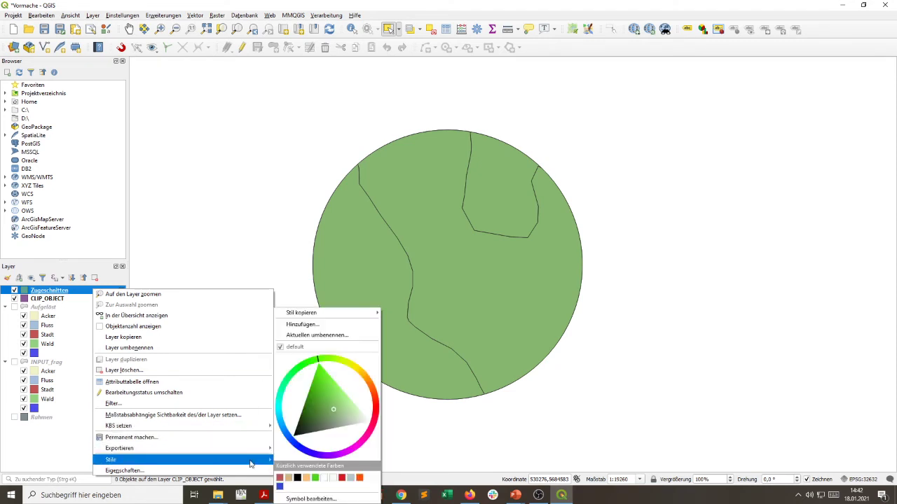
pyautogui.click(188, 262)
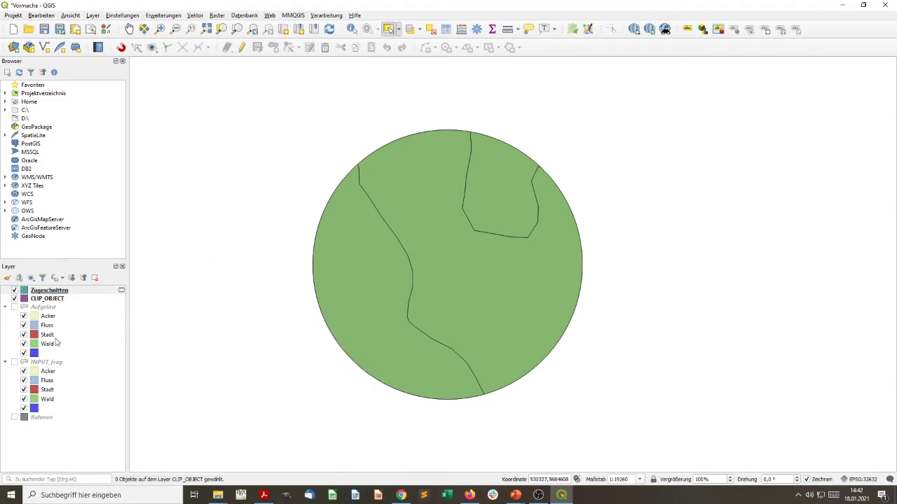
# - Copy the symbology of the Aufgelöst layer and paste it onto the Zugeschnitten layer
pyautogui.click(45, 310)
pyautogui.rightClick(41, 306)
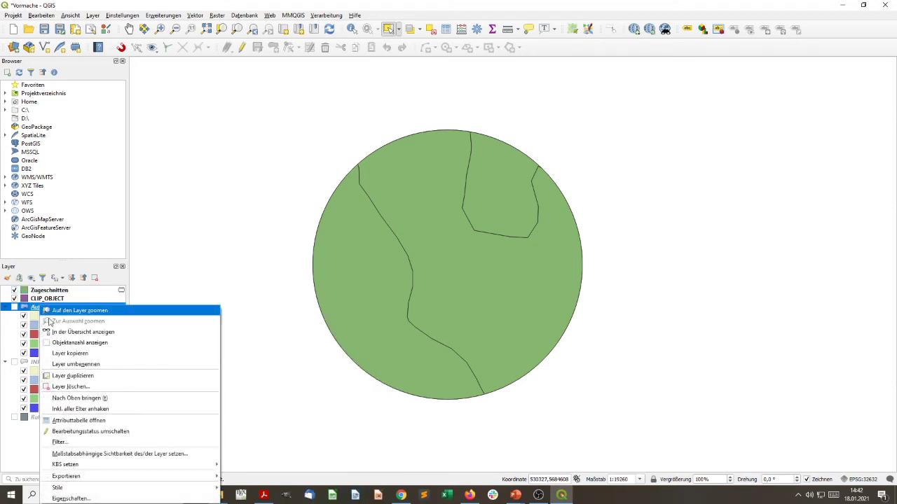
pyautogui.moveTo(144, 488)
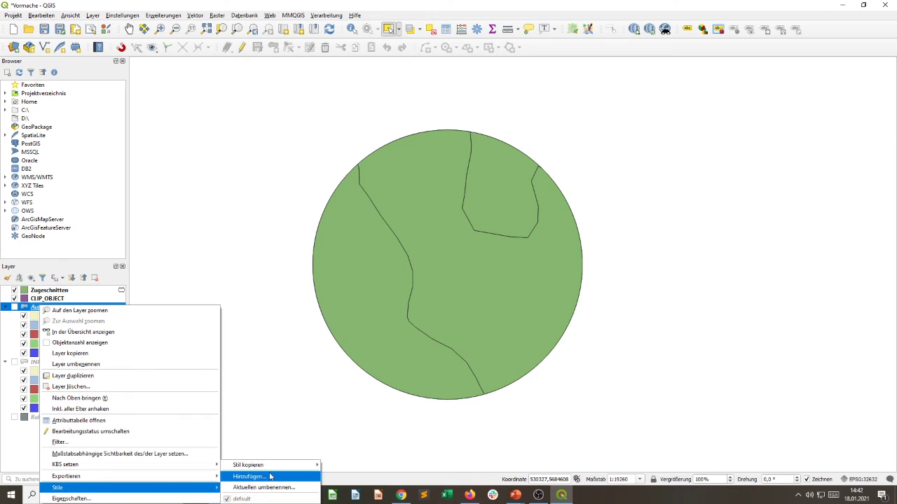
pyautogui.moveTo(289, 466)
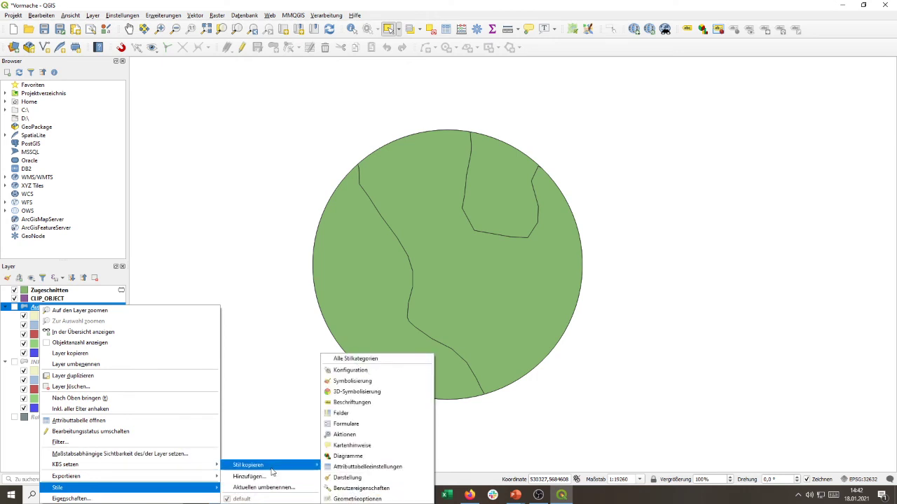
pyautogui.click(384, 387)
pyautogui.click(74, 295)
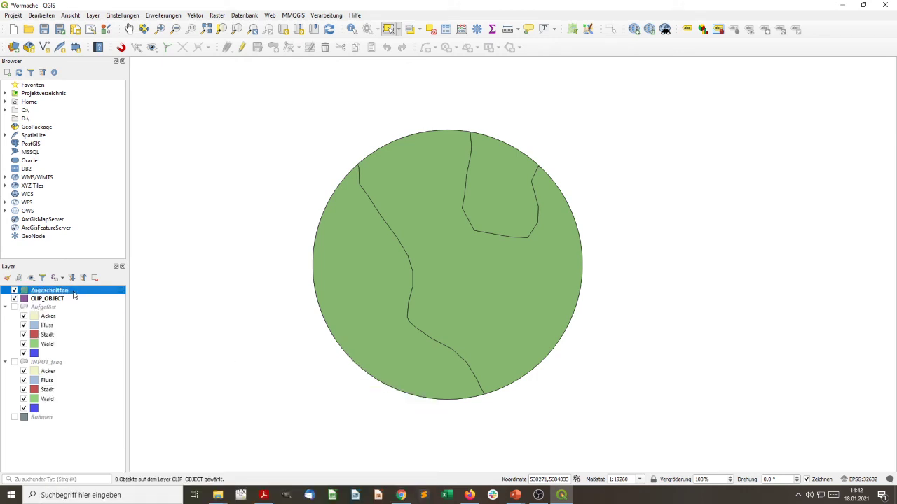
pyautogui.rightClick(74, 295)
pyautogui.moveTo(238, 462)
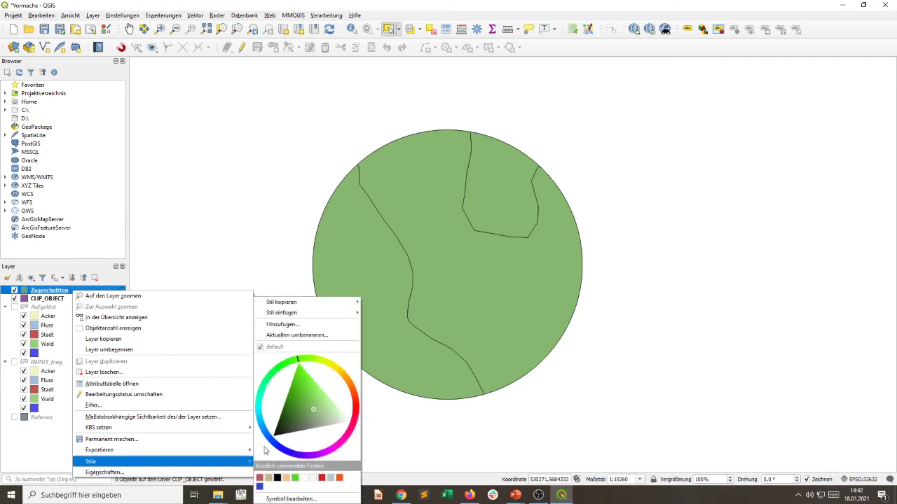
pyautogui.moveTo(322, 314)
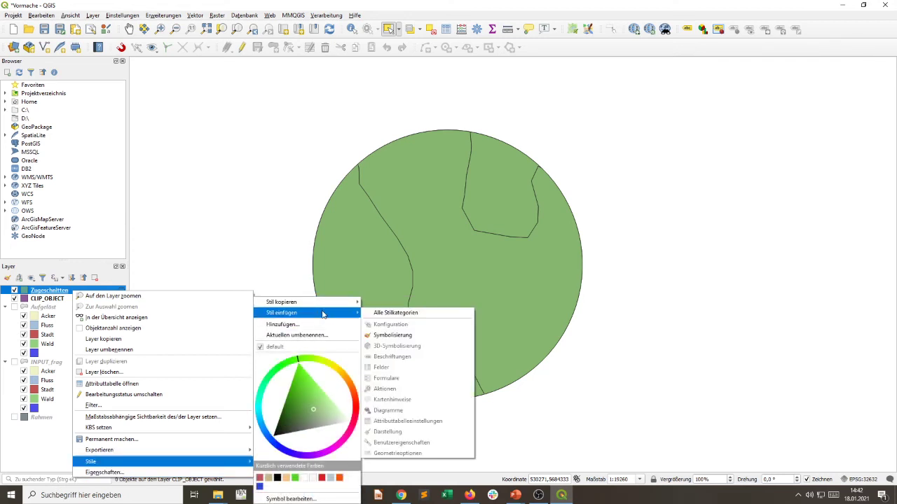
pyautogui.click(393, 335)
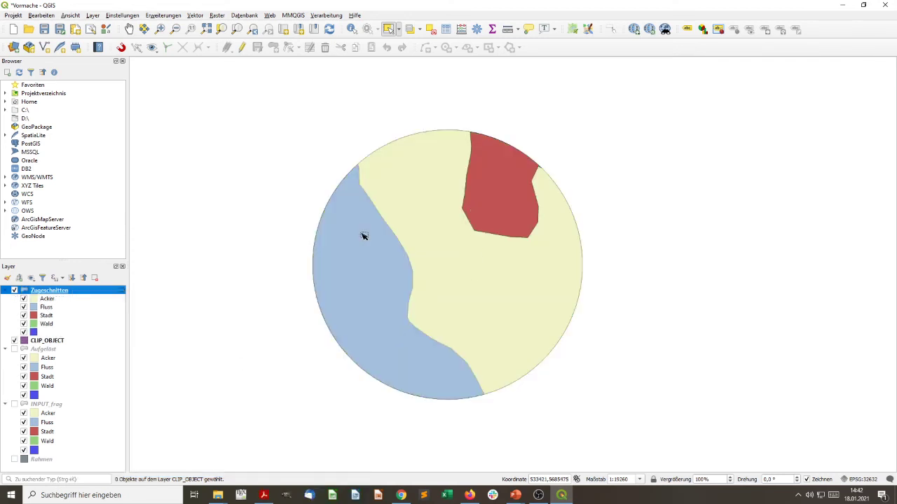
# - Toggle the Aufgelöst layer's visibility repeatedly to compare it with the clipped circle, leaving it hidden
pyautogui.click(15, 349)
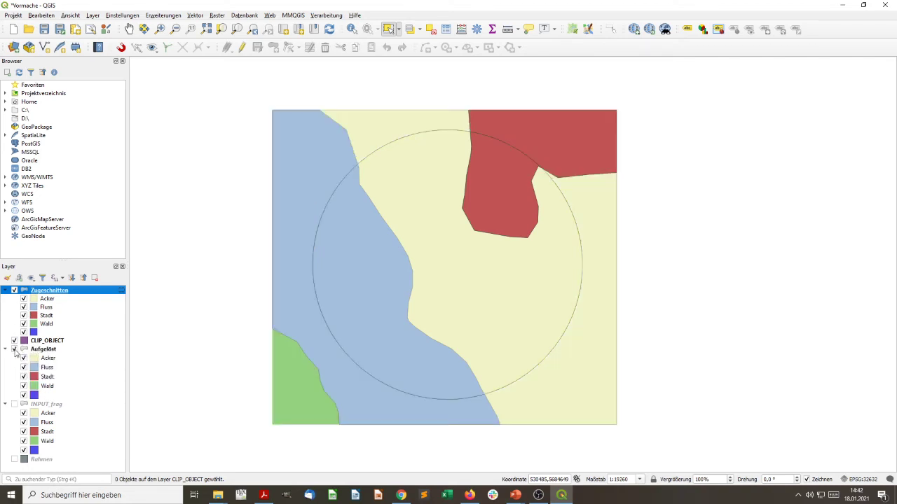
pyautogui.click(15, 349)
pyautogui.click(14, 349)
pyautogui.click(14, 349)
pyautogui.click(15, 349)
pyautogui.click(14, 349)
pyautogui.click(14, 348)
pyautogui.click(14, 349)
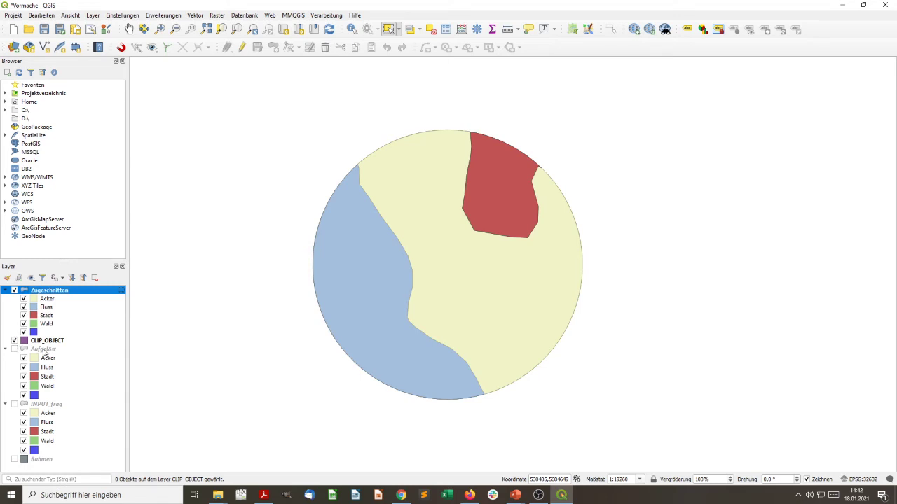
pyautogui.moveTo(43, 353)
# - Start exporting the Zugeschnitten layer's features as a GeoPackage, choosing the existing Vektor_Tools_UE.gpkg on the desktop as the target file
pyautogui.rightClick(109, 293)
pyautogui.moveTo(147, 450)
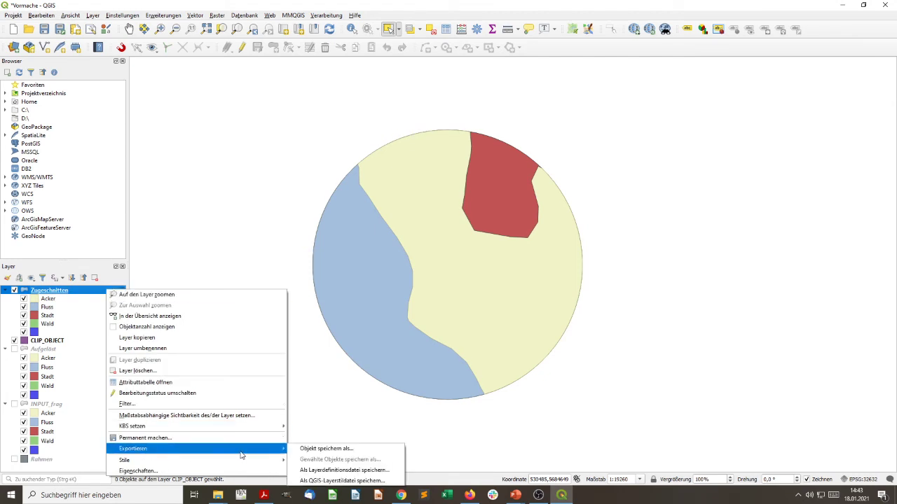
pyautogui.click(327, 449)
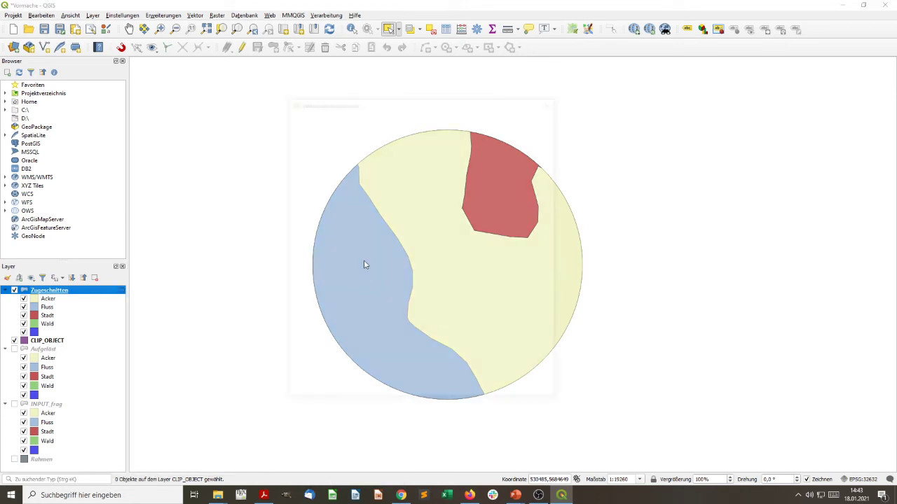
pyautogui.click(545, 136)
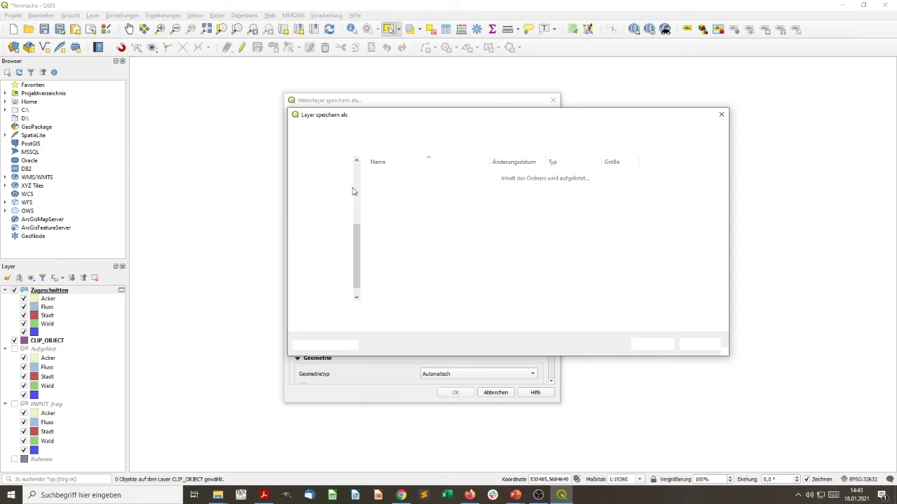
pyautogui.click(404, 224)
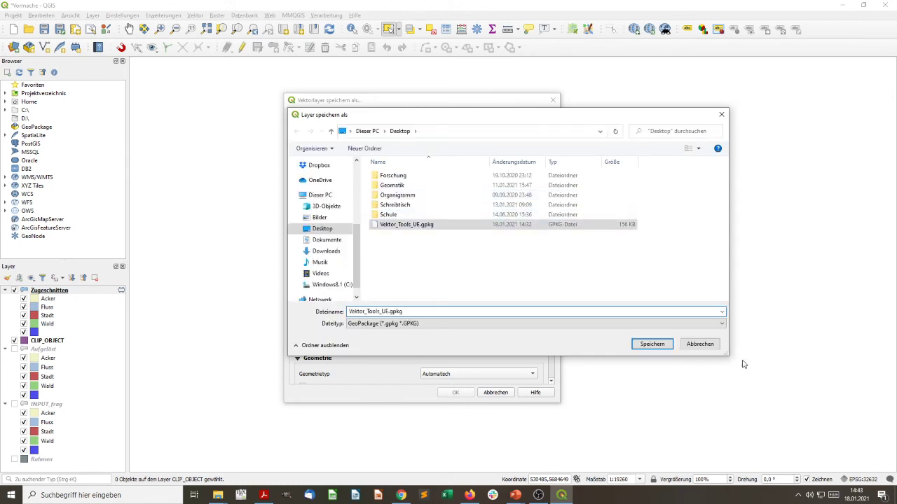
pyautogui.click(658, 345)
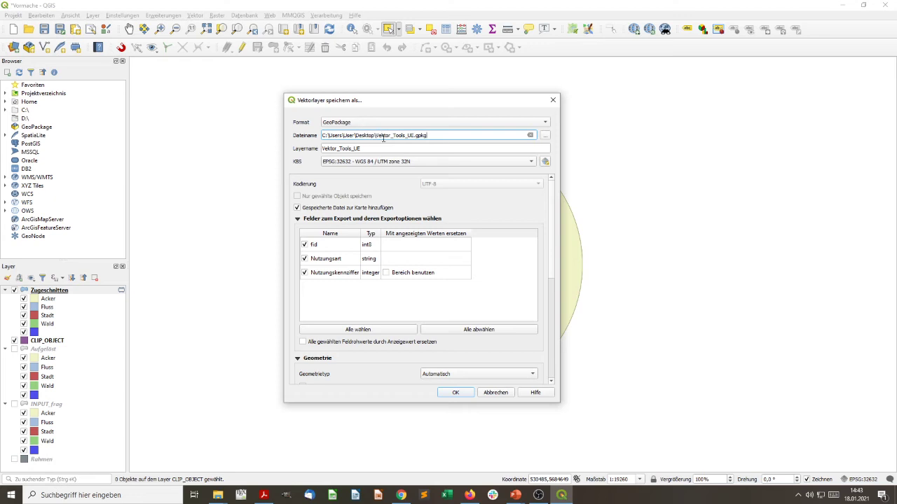
# - Set the export's layer name to OUTPUT_CLIP and export the layer into the GeoPackage
pyautogui.doubleClick(384, 147)
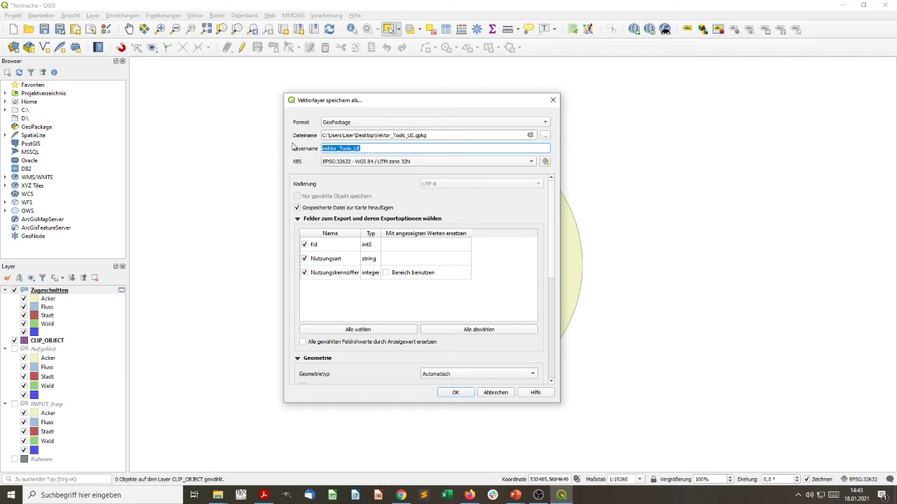
pyautogui.write('OUTPUT')
pyautogui.write('_CLIP')
pyautogui.scroll(-5, 536, 320)
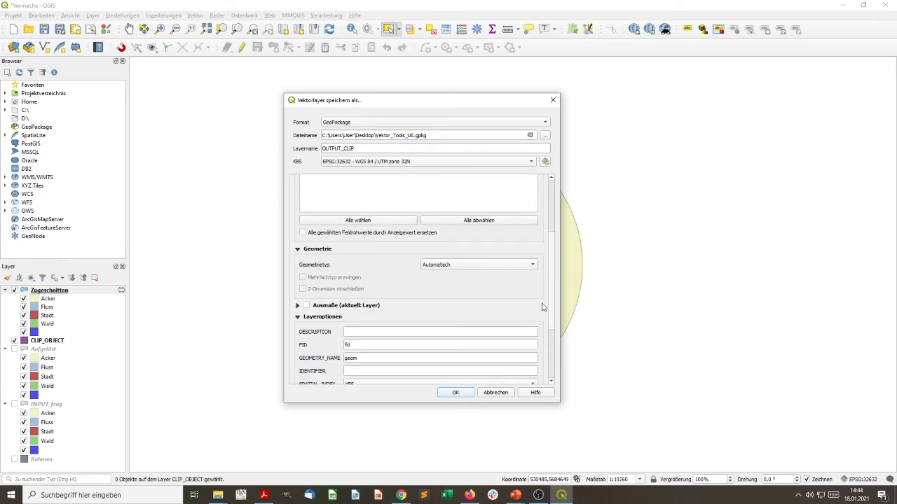
pyautogui.scroll(-3, 540, 322)
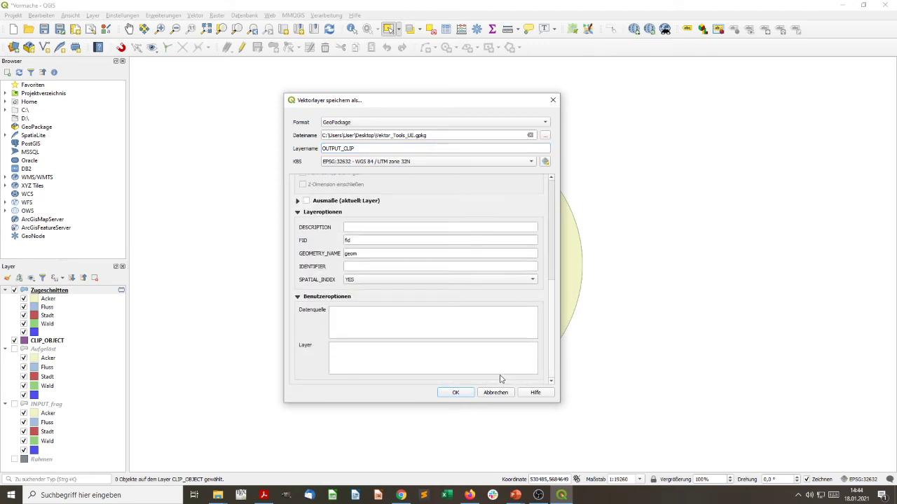
pyautogui.click(454, 393)
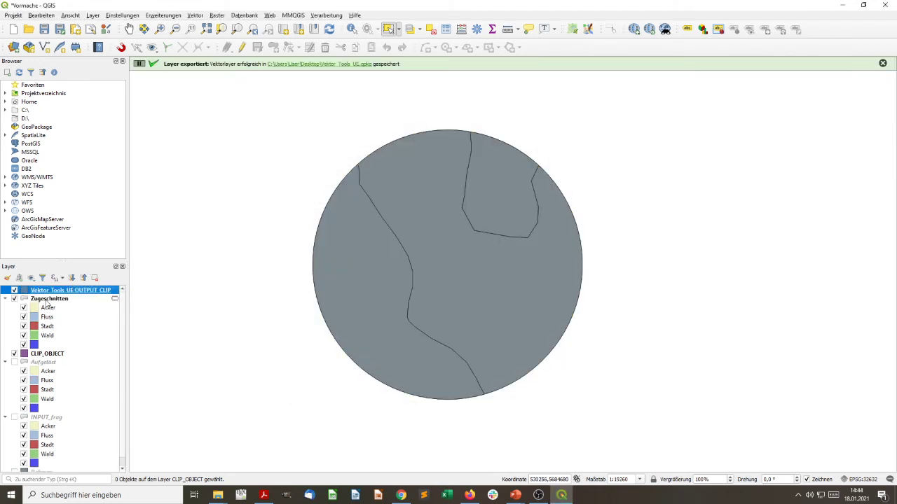
# - Paste the copied symbology onto the exported OUTPUT_CLIP layer
pyautogui.rightClick(50, 297)
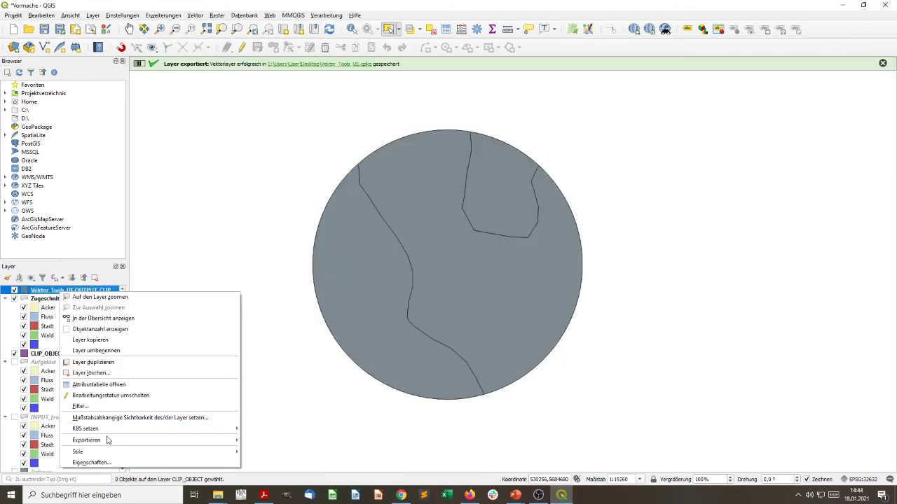
pyautogui.moveTo(107, 454)
pyautogui.moveTo(300, 313)
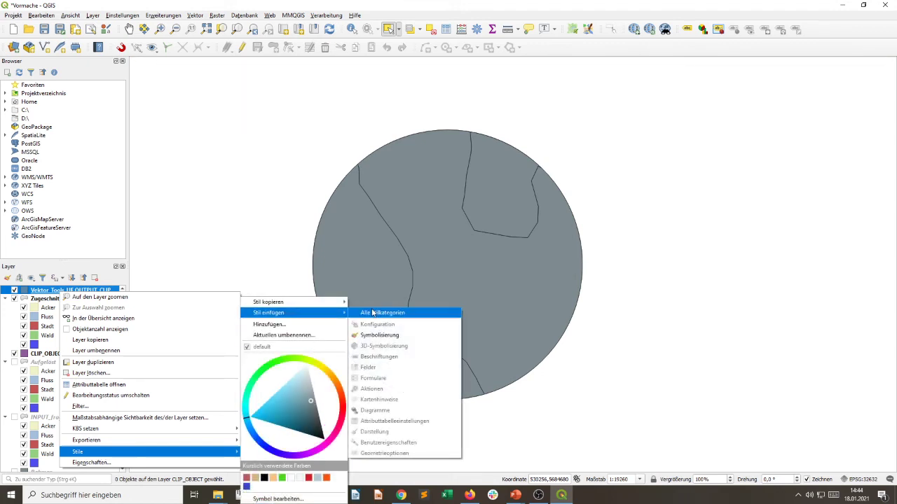
pyautogui.click(377, 336)
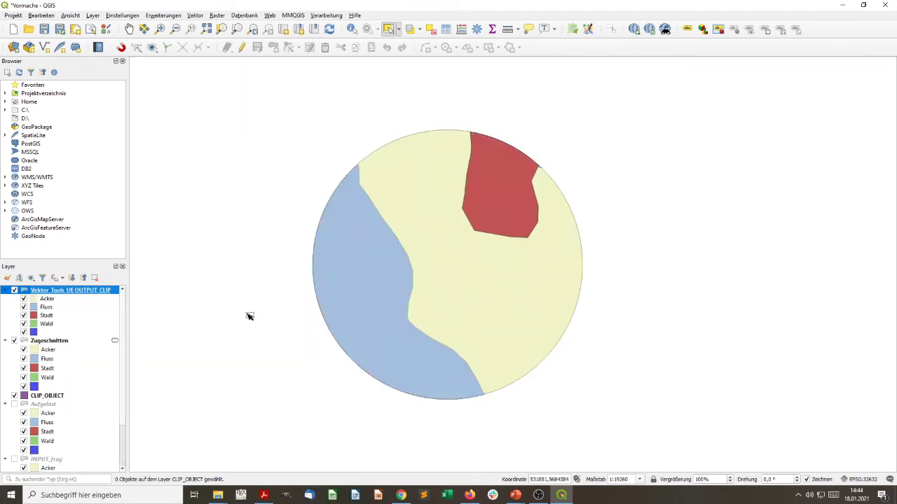
# - Remove the temporary Zugeschnitten layer from the project
pyautogui.click(61, 342)
pyautogui.rightClick(60, 346)
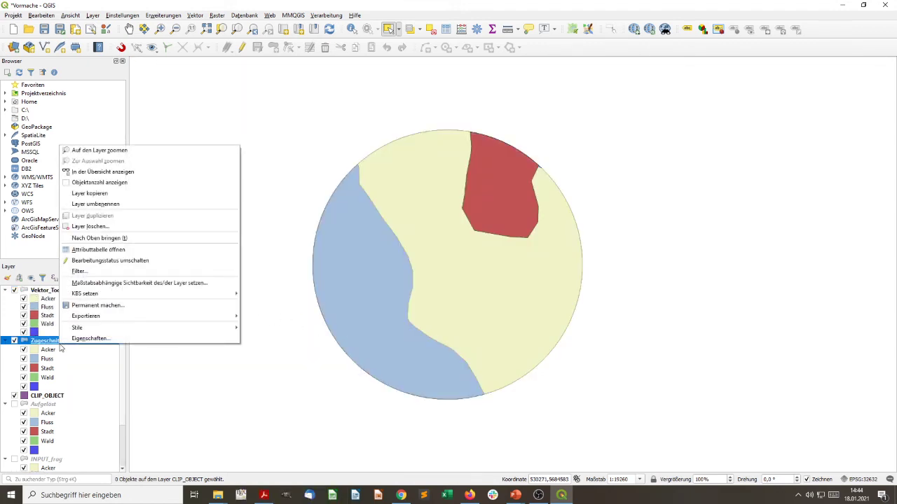
pyautogui.click(109, 224)
pyautogui.click(428, 256)
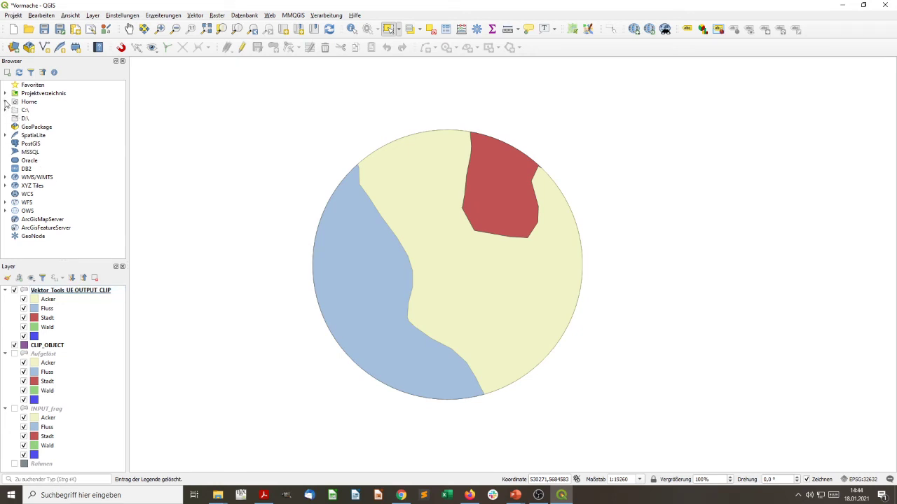
# - Look through the layers stored in the desktop's Vektor_Tools_UE.gpkg, checking CLIP_OBJECT, INPUT_frag, OUTPUT_CLIP and OUTPUT_DISSOLVE
pyautogui.click(5, 102)
pyautogui.scroll(-6, 43, 196)
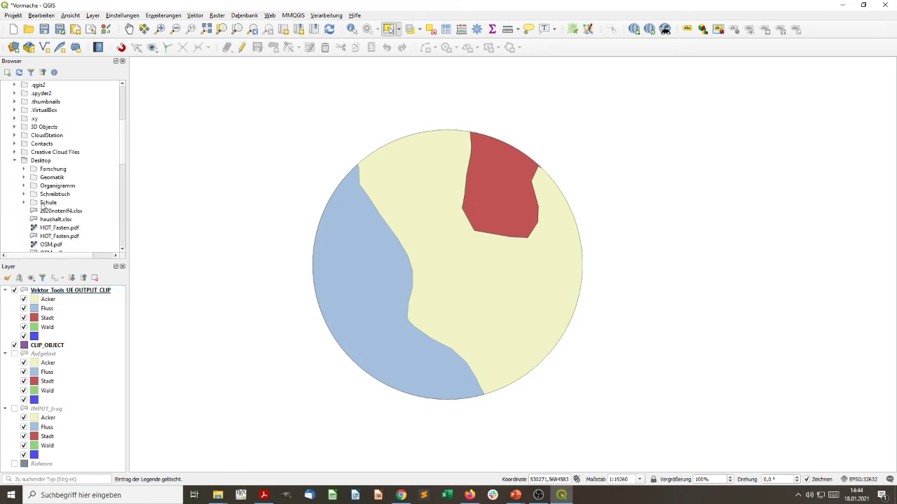
pyautogui.scroll(-3, 42, 207)
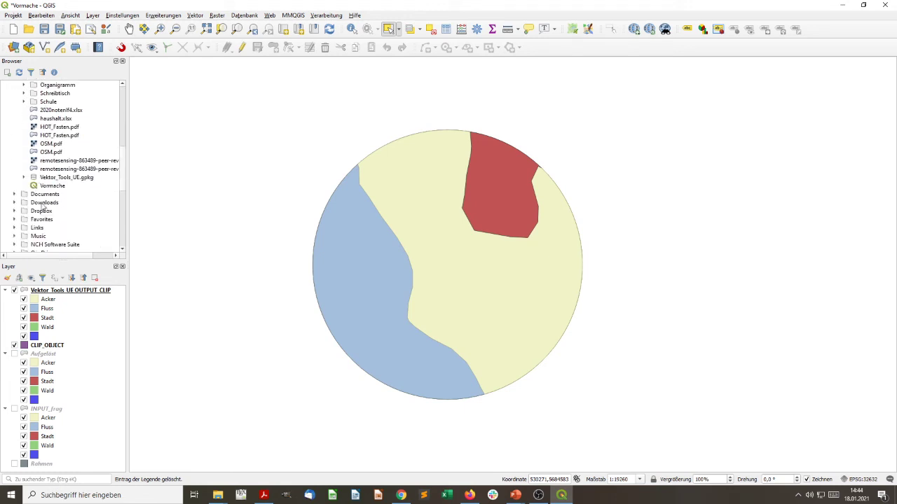
pyautogui.scroll(1, 44, 208)
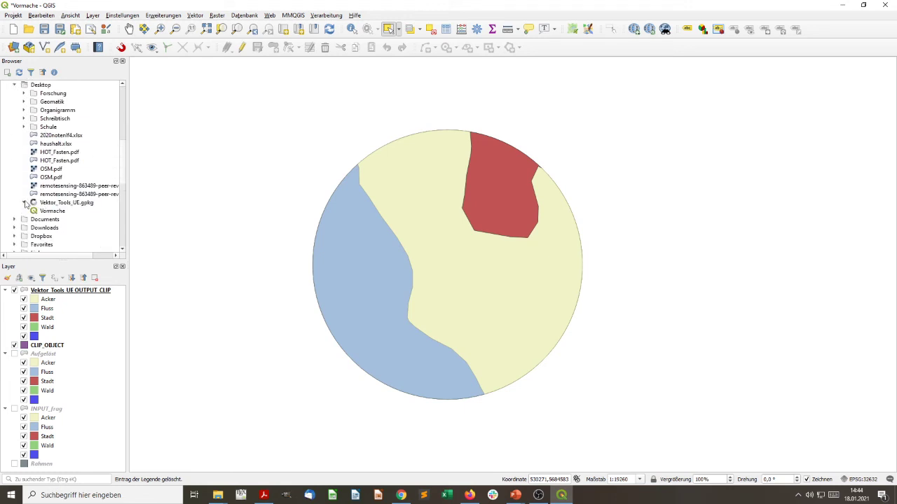
pyautogui.click(23, 202)
pyautogui.scroll(-1, 74, 220)
pyautogui.click(80, 186)
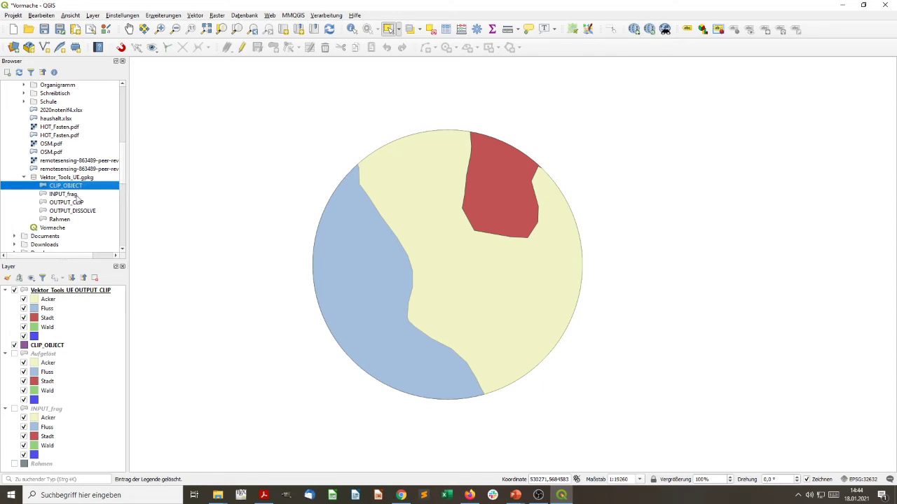
pyautogui.click(77, 196)
pyautogui.click(83, 203)
pyautogui.click(92, 211)
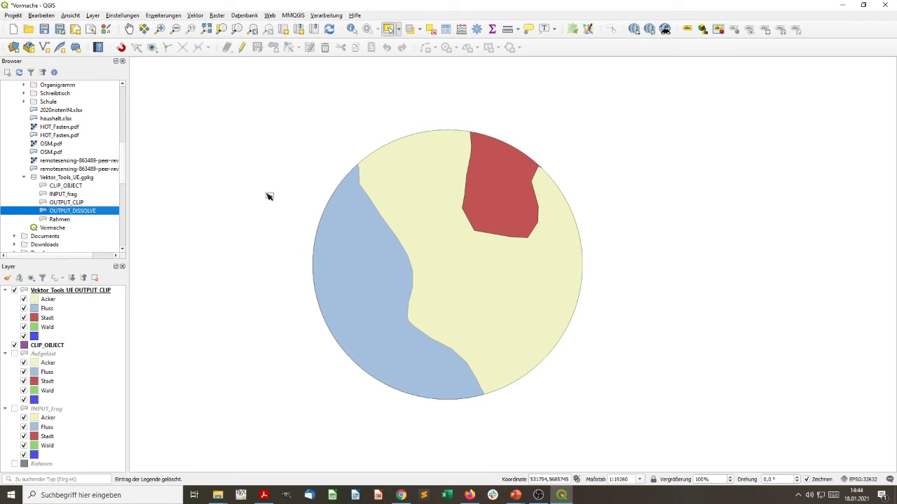
# - Hide the OUTPUT_CLIP layer, show Aufgelöst, and toggle CLIP_OBJECT off and on again to compare it with Aufgelöst
pyautogui.click(14, 290)
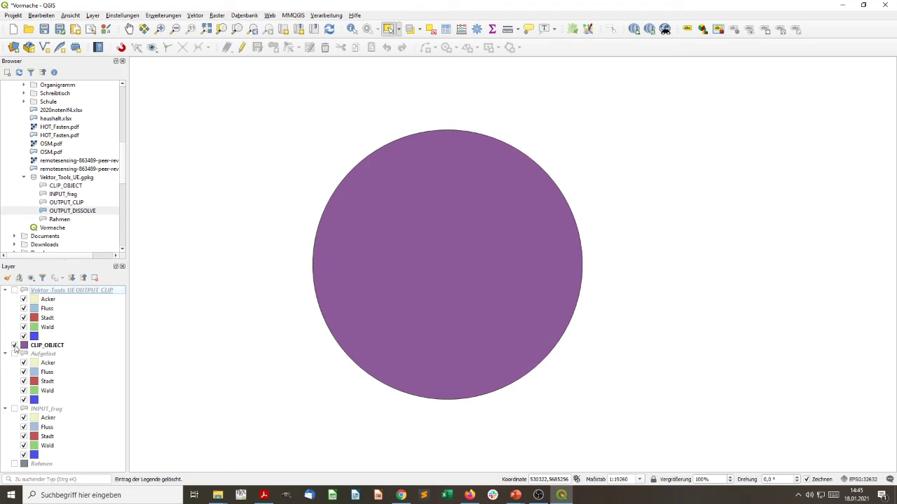
pyautogui.click(14, 354)
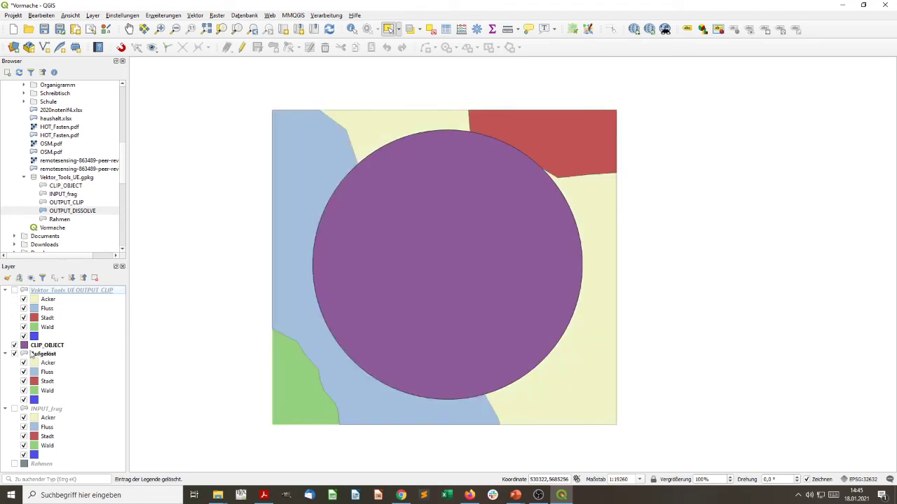
pyautogui.click(41, 346)
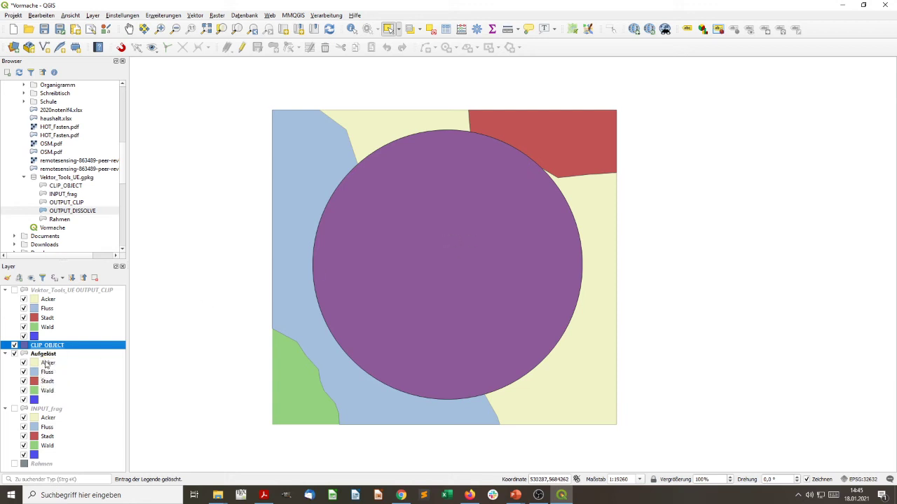
pyautogui.click(15, 346)
pyautogui.click(15, 346)
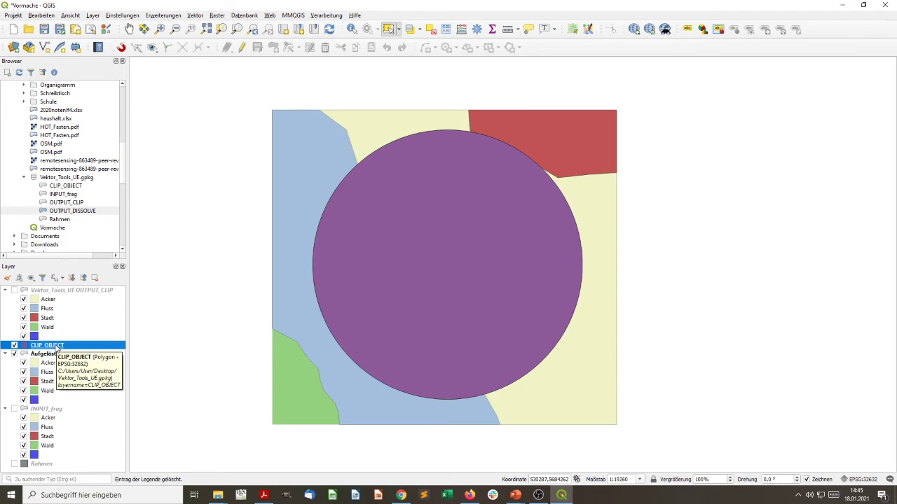
# - Remove the CLIP_OBJECT layer from the project
pyautogui.rightClick(52, 348)
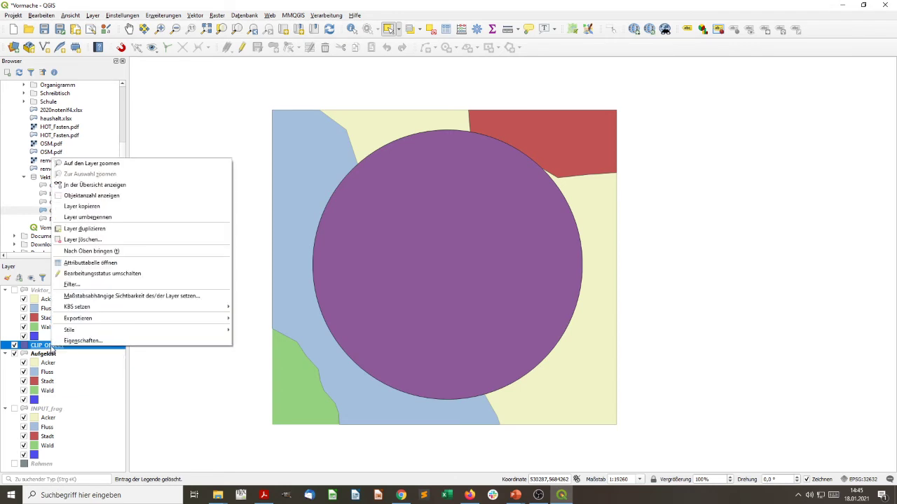
pyautogui.click(121, 240)
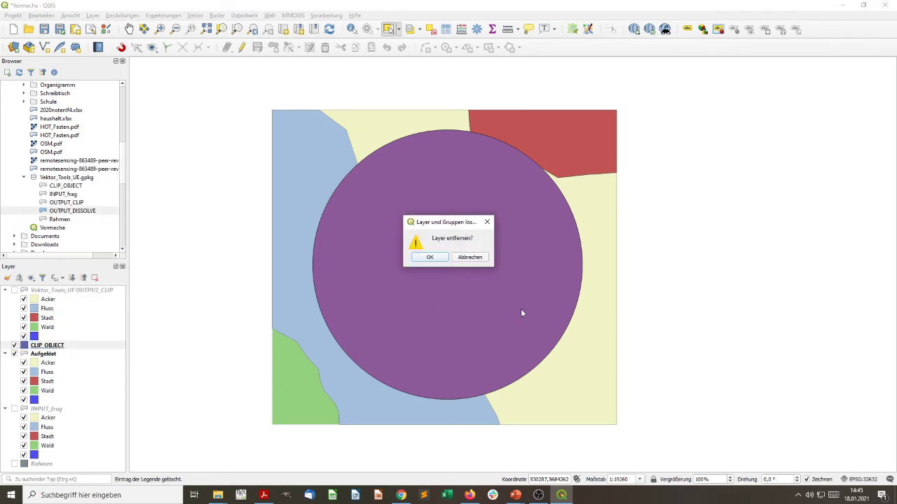
pyautogui.click(430, 258)
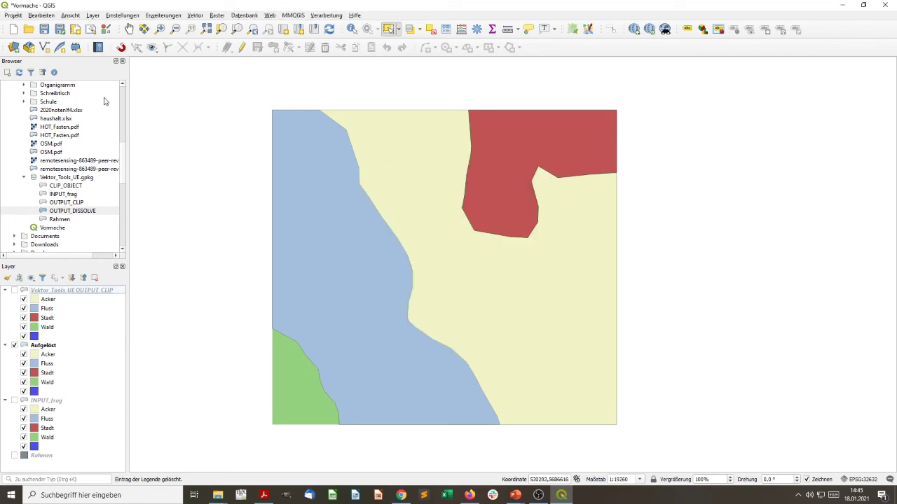
# - Start a new GeoPackage layer in the existing Vektor_Tools_UE.gpkg with the table name Clip_2
pyautogui.click(29, 48)
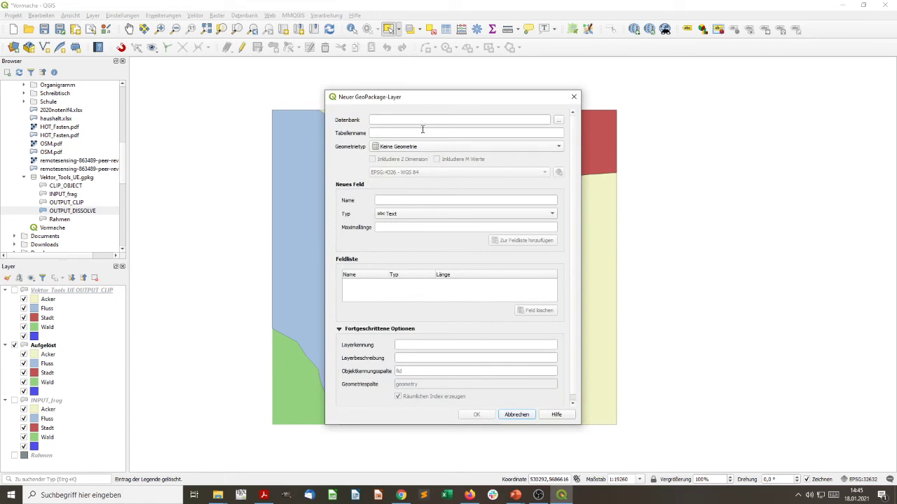
pyautogui.click(559, 120)
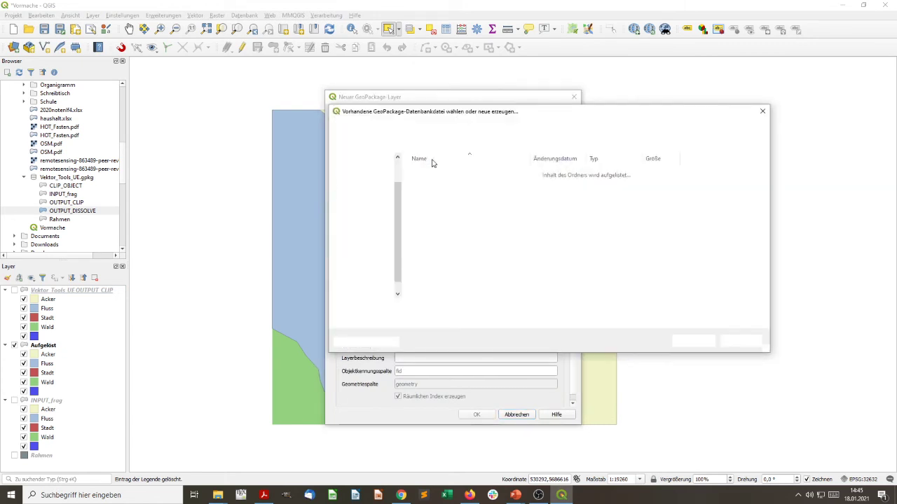
pyautogui.click(448, 221)
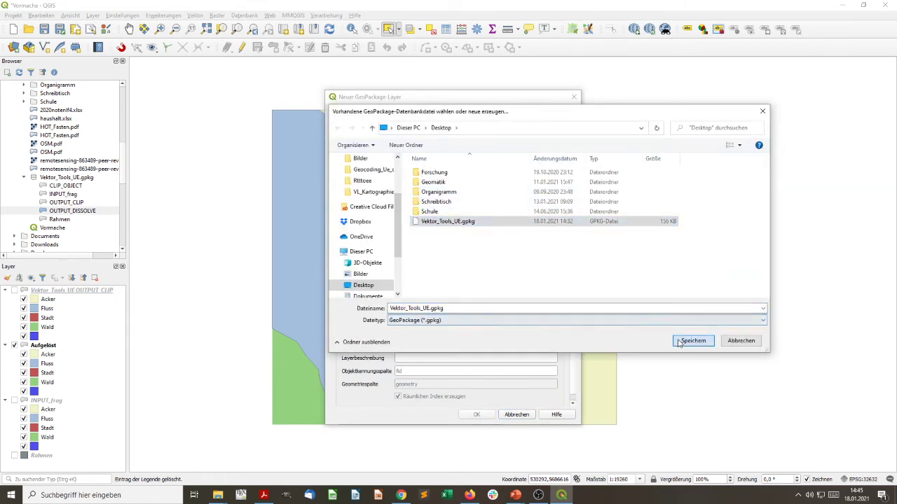
pyautogui.click(692, 341)
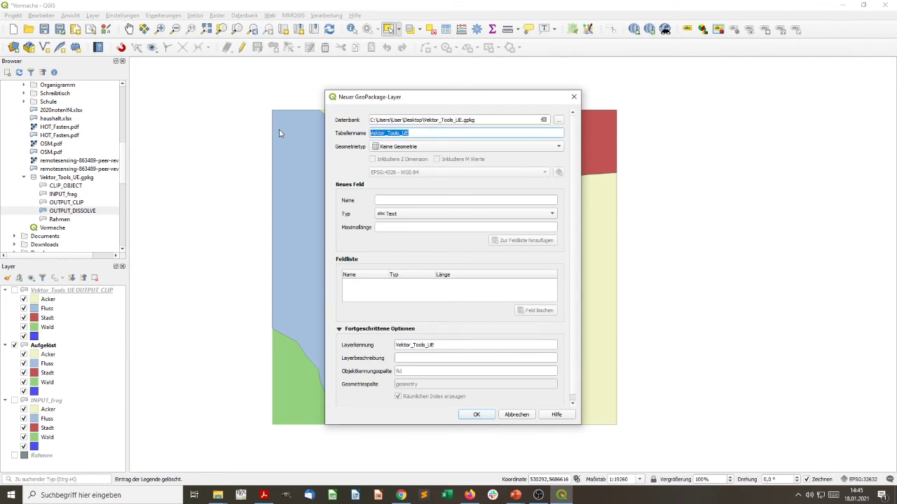
pyautogui.write('C')
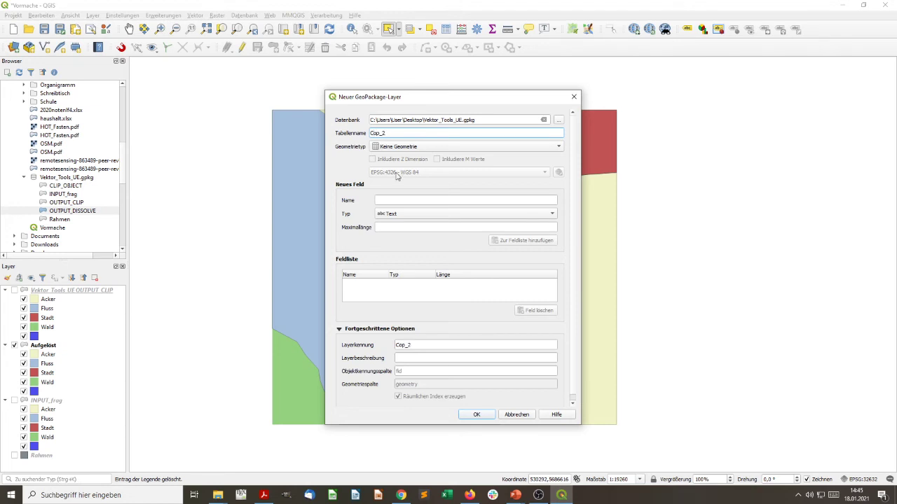
pyautogui.write('l')
pyautogui.press('Delete')
pyautogui.write('i')
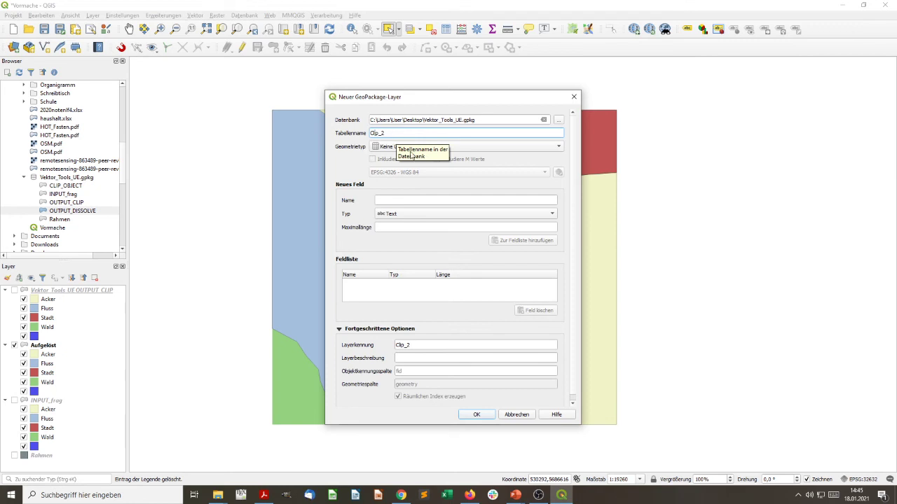
# - Set the new layer's geometry type to Polygon and its coordinate system to the project CRS, EPSG:32632 - WGS 84 / UTM zone 32N
pyautogui.click(464, 149)
pyautogui.click(436, 176)
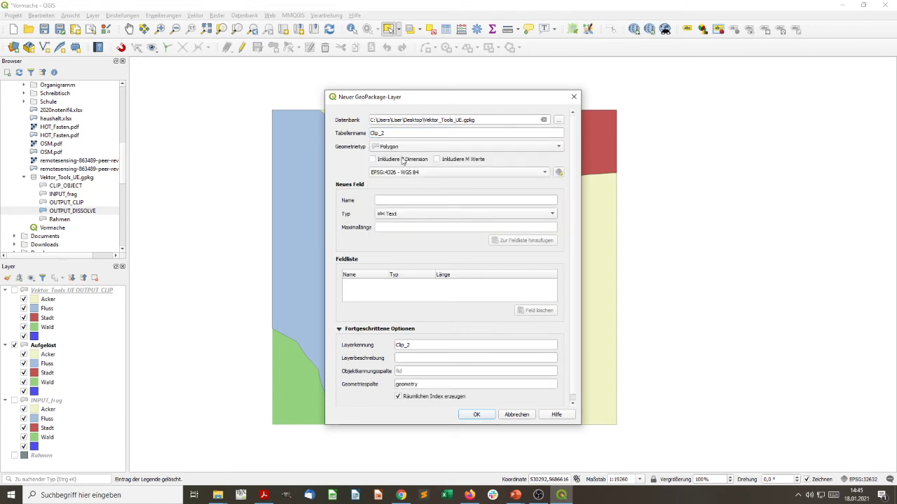
pyautogui.click(440, 173)
pyautogui.click(459, 187)
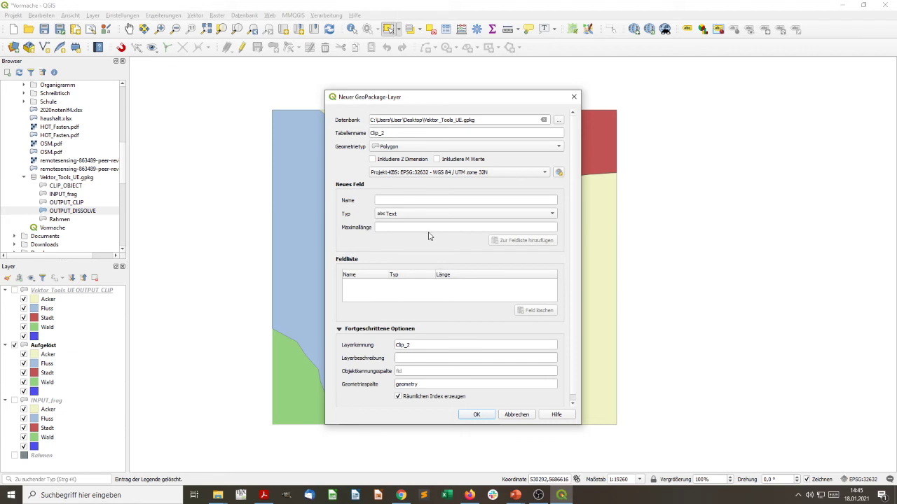
# - Add a text field Namen and create the Clip_2 layer as a new layer in the existing Vektor_Tools_UE GeoPackage
pyautogui.click(423, 200)
pyautogui.write('Namen')
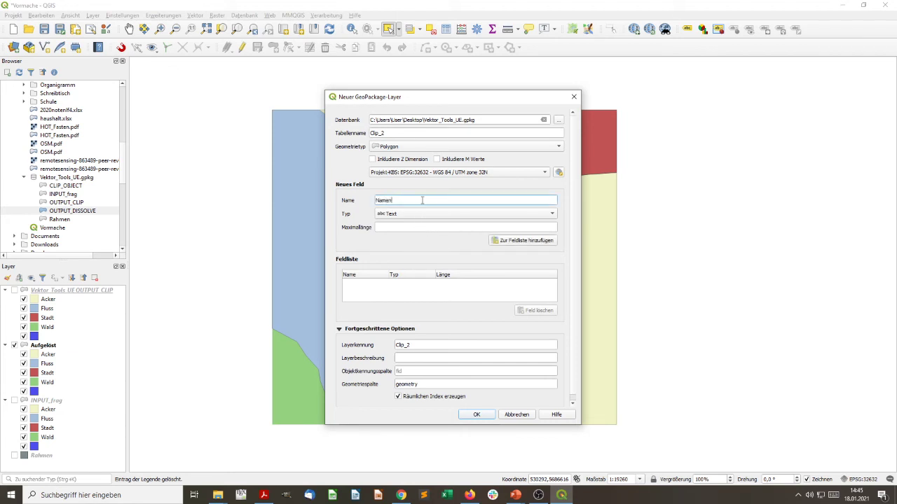
pyautogui.click(529, 240)
pyautogui.click(477, 415)
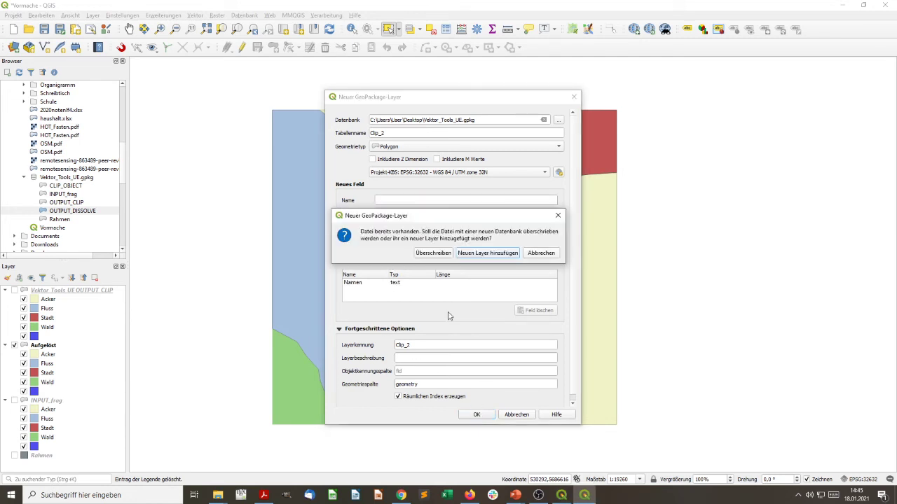
pyautogui.click(474, 256)
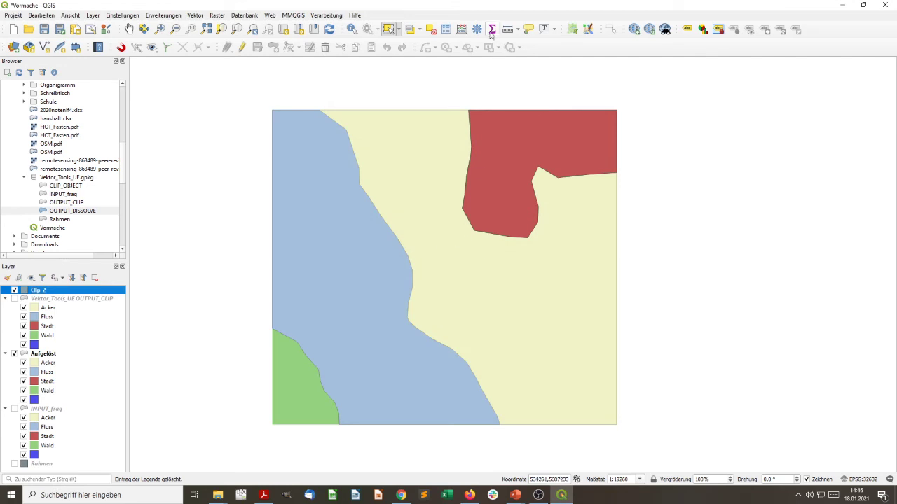
# - Make Clip_2 editable and draw a large circle around the middle of Aufgelöst, spanning parts of the Fluss, Acker and Stadt areas
pyautogui.click(242, 47)
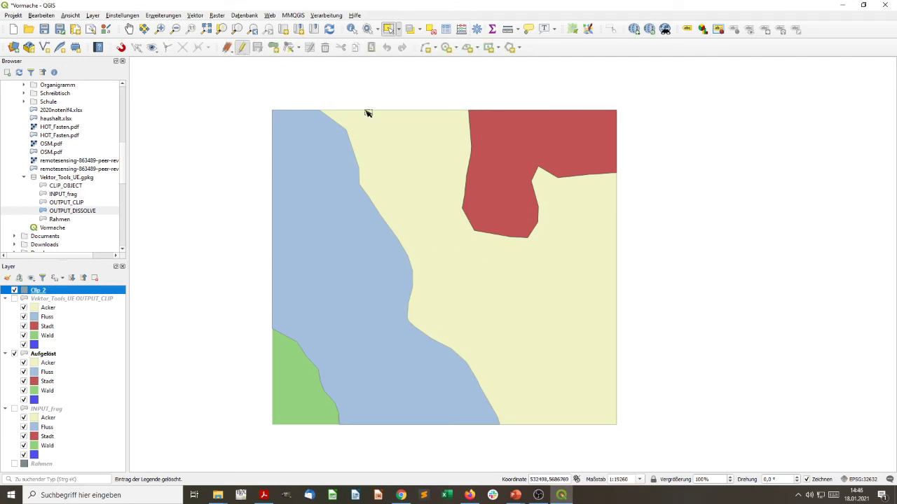
pyautogui.click(444, 48)
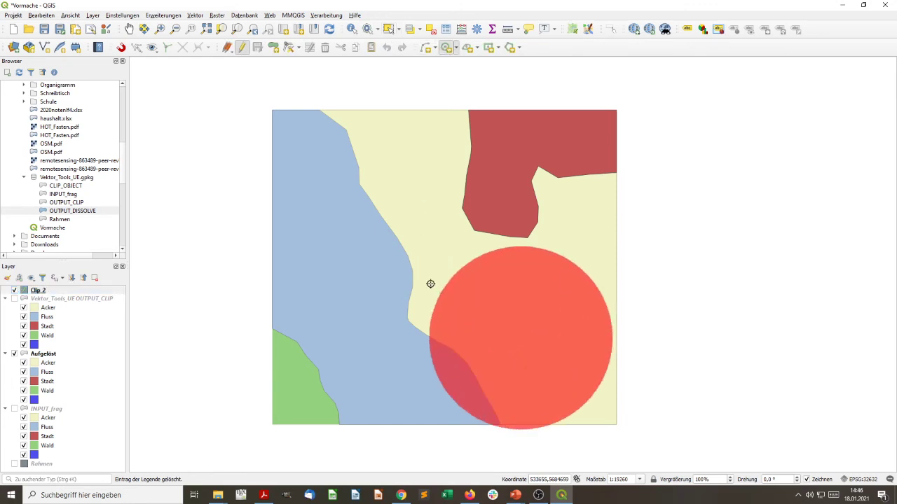
pyautogui.click(525, 339)
pyautogui.press('Escape')
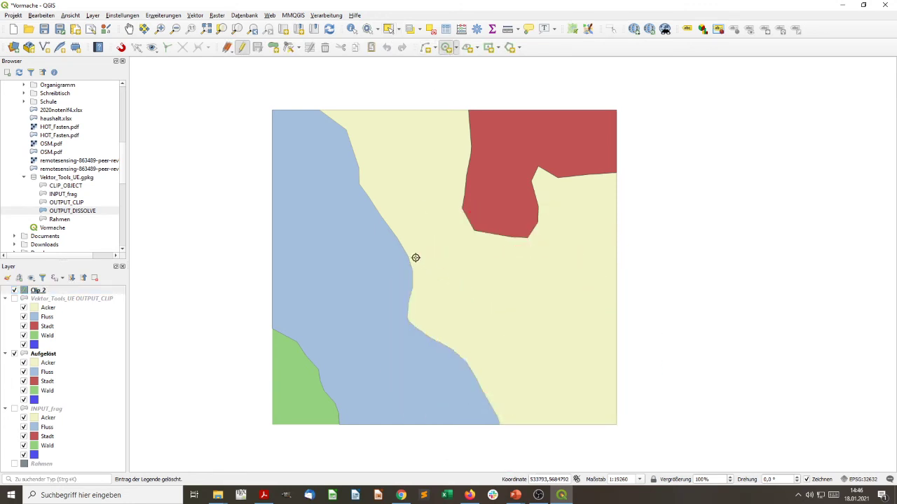
pyautogui.click(432, 260)
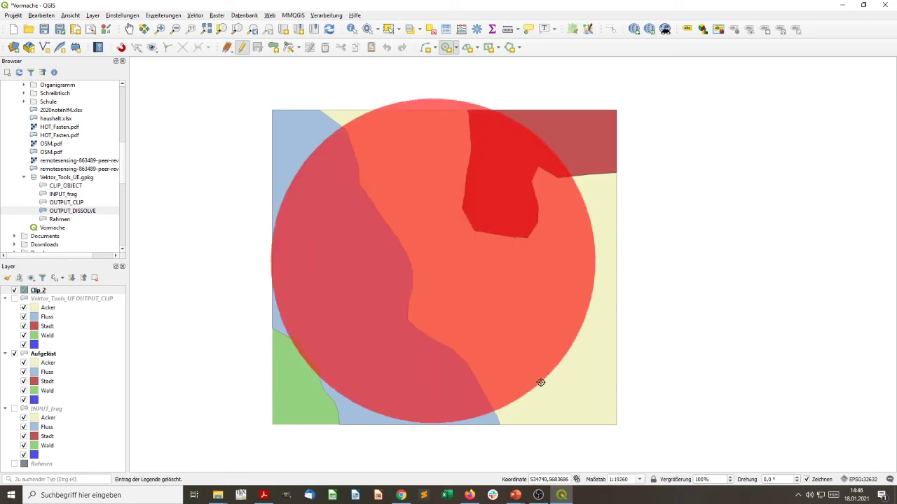
pyautogui.click(512, 356)
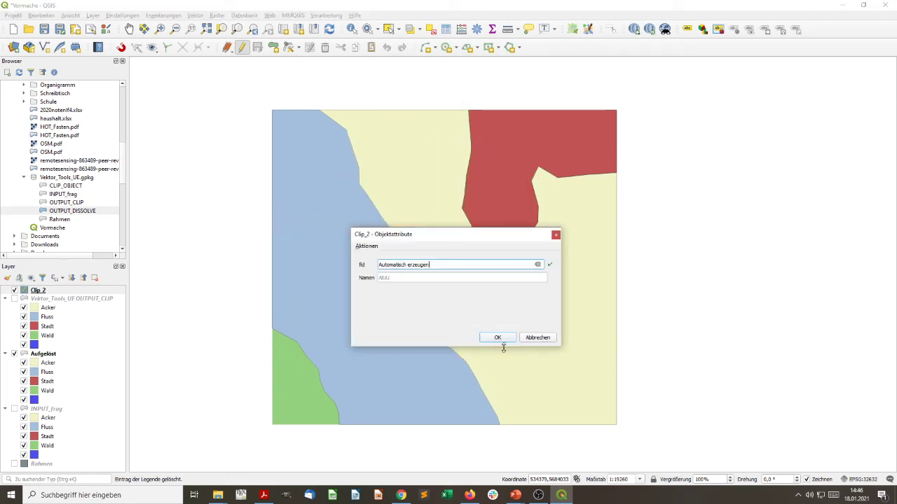
# - Enter Gummibaerchenhausen as the circle's Namen attribute, then stop editing Clip_2 and save its changes
pyautogui.press('Tab')
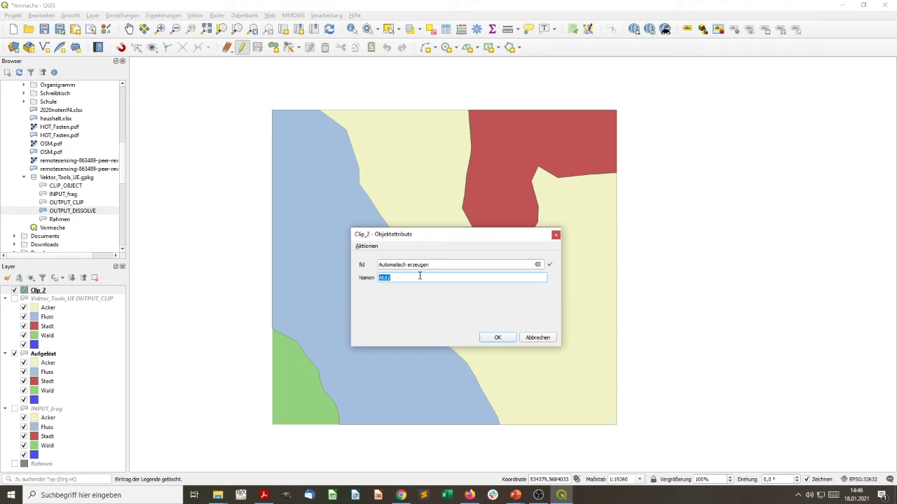
pyautogui.write('Gummibaerchenhausen')
pyautogui.click(497, 338)
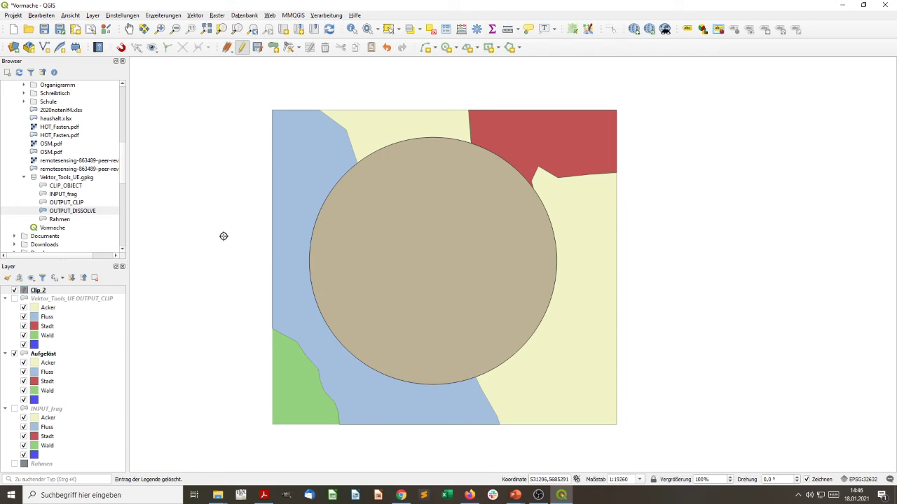
pyautogui.click(242, 47)
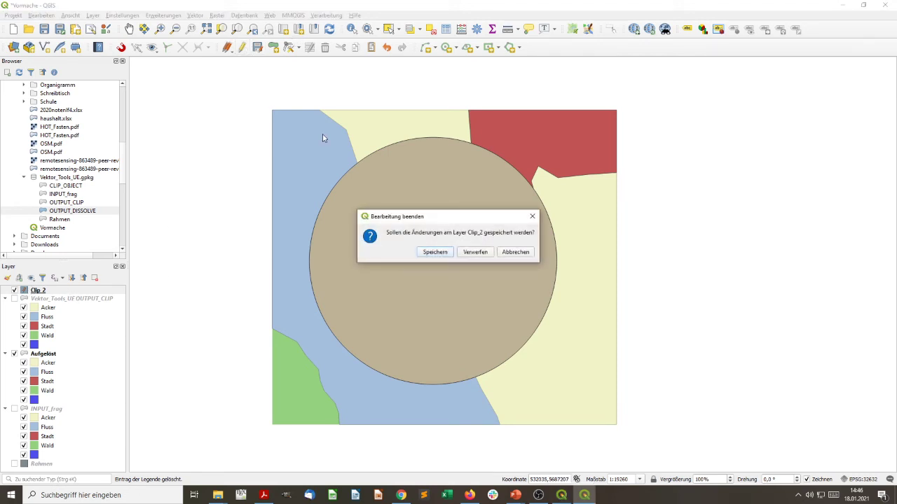
pyautogui.click(435, 252)
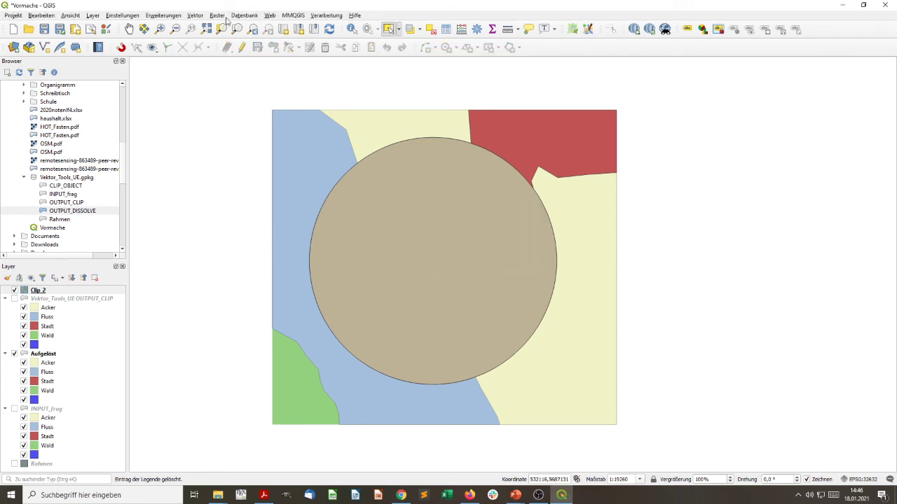
# - Clip the Aufgelöst layer with Clip_2 as the overlay into a temporary layer using the Zuschneiden tool
pyautogui.click(194, 16)
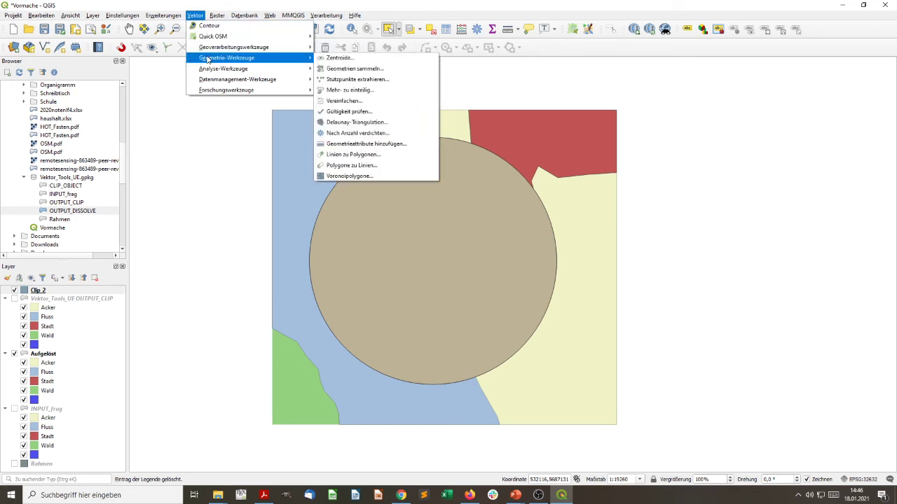
pyautogui.moveTo(252, 47)
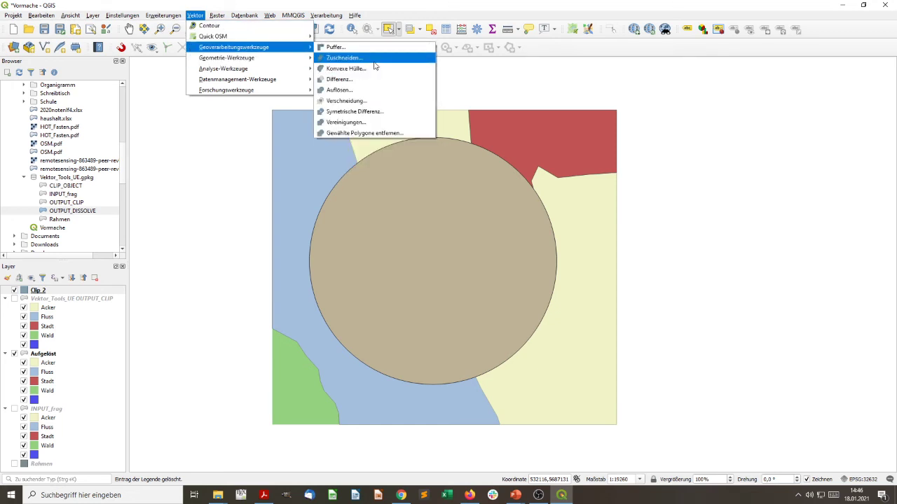
pyautogui.click(375, 58)
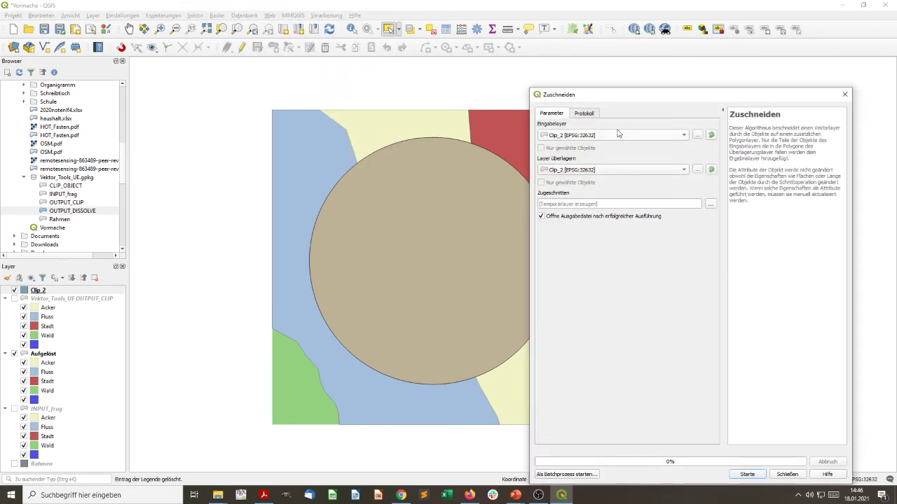
pyautogui.click(617, 133)
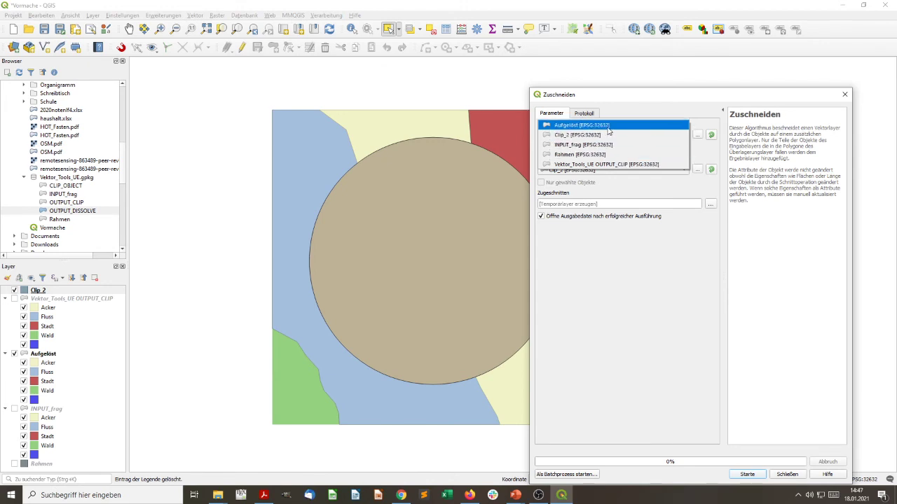
pyautogui.click(607, 127)
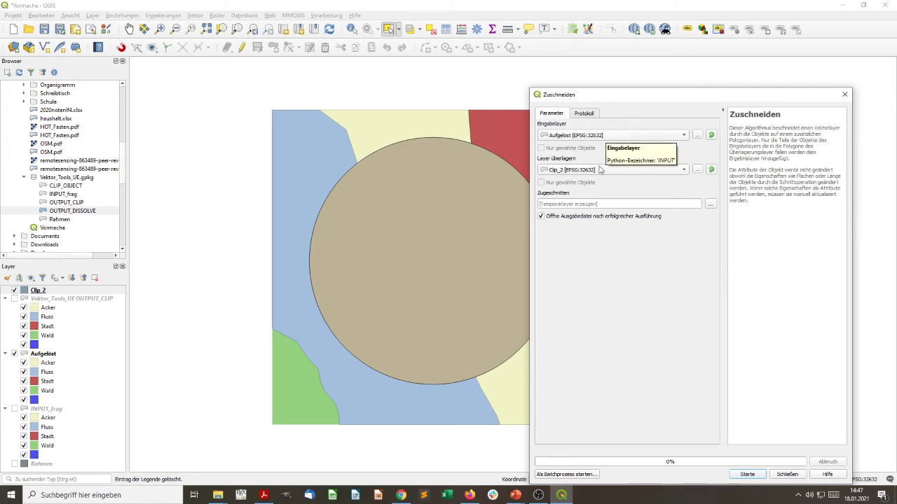
pyautogui.click(746, 474)
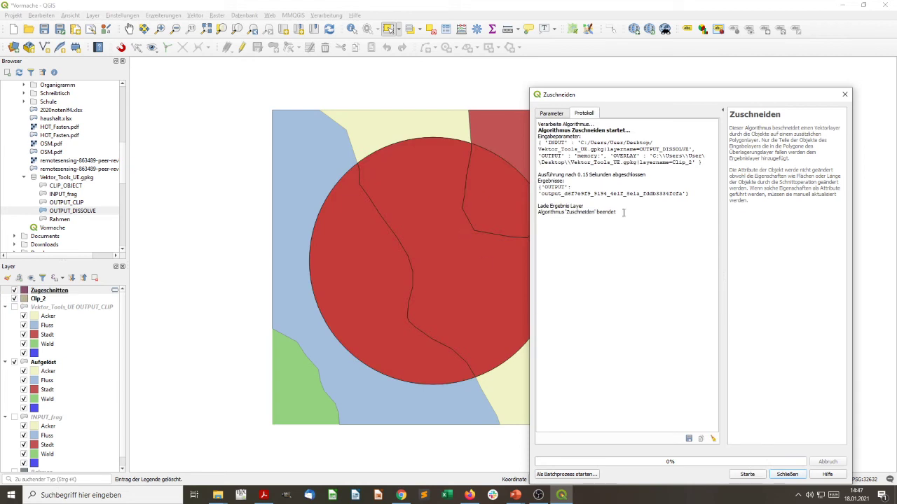
pyautogui.click(845, 93)
# - Hide Clip_2 and Aufgelöst so only the clipped result shows, and view the attribute table of Zugeschnitten
pyautogui.click(15, 299)
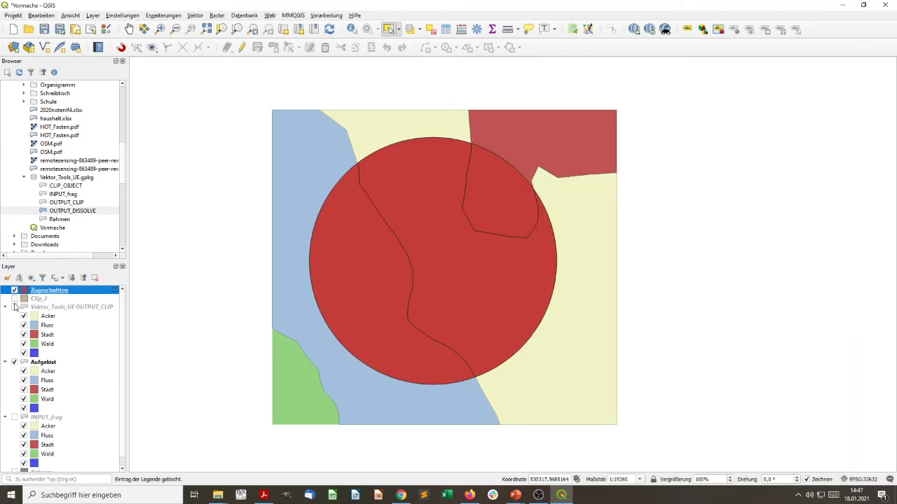
pyautogui.click(14, 362)
pyautogui.rightClick(50, 294)
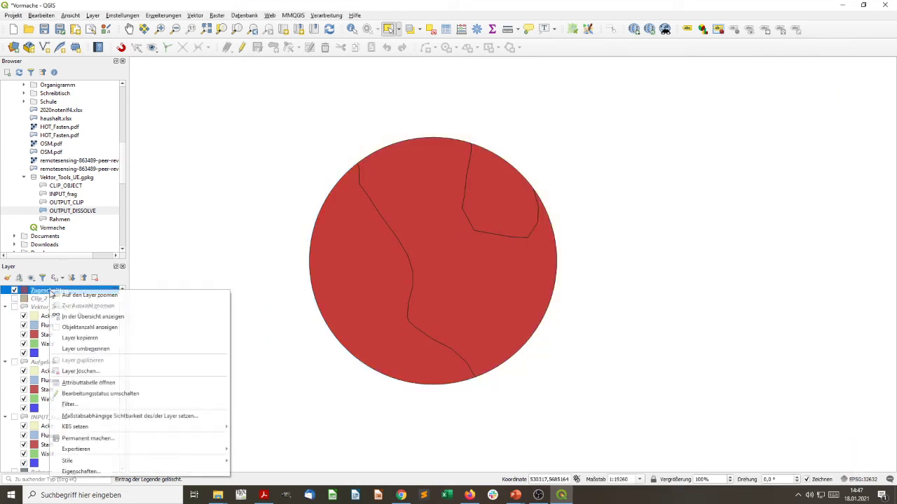
pyautogui.click(147, 385)
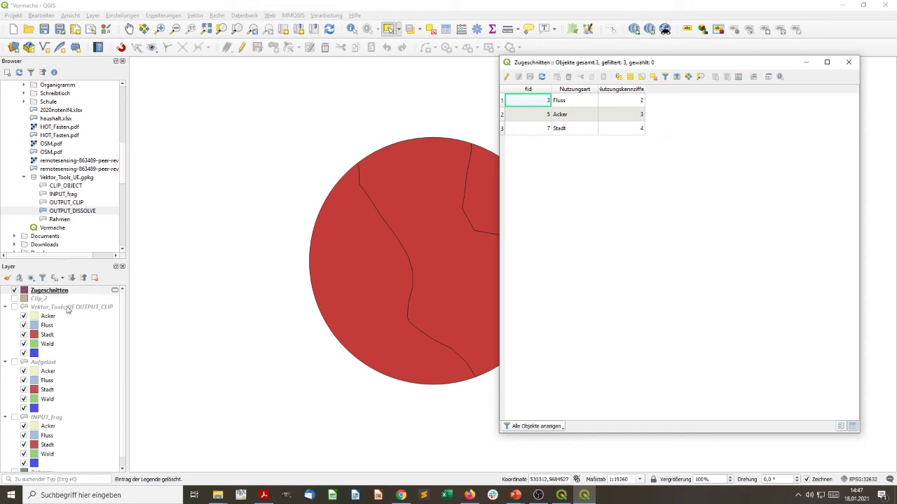
# - Show the Clip_2 layer again and open its attribute table
pyautogui.click(14, 303)
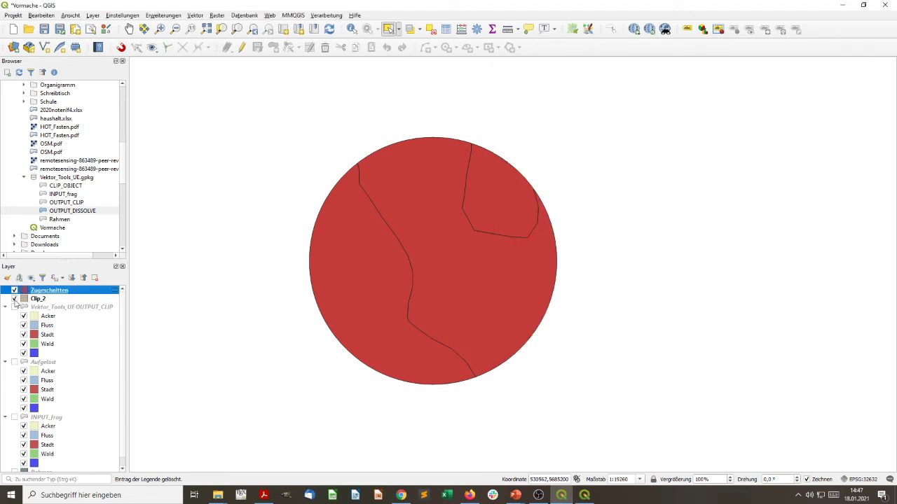
pyautogui.click(14, 300)
pyautogui.rightClick(31, 300)
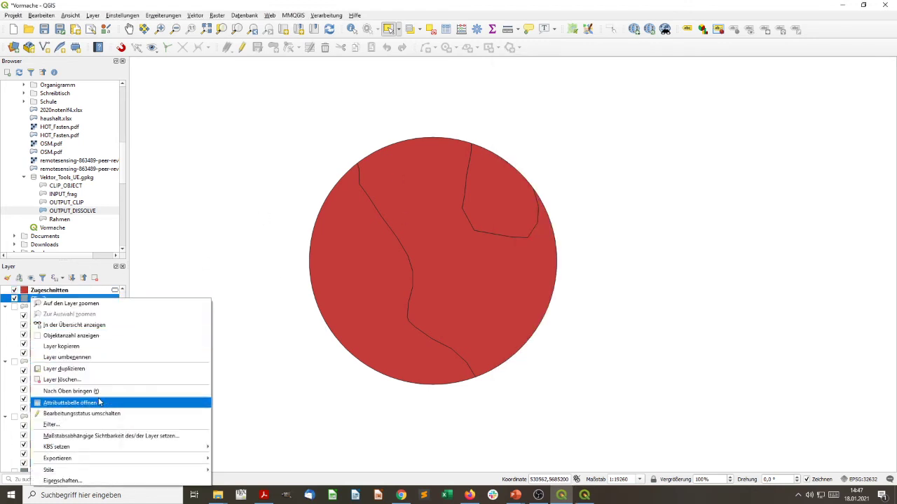
pyautogui.click(70, 403)
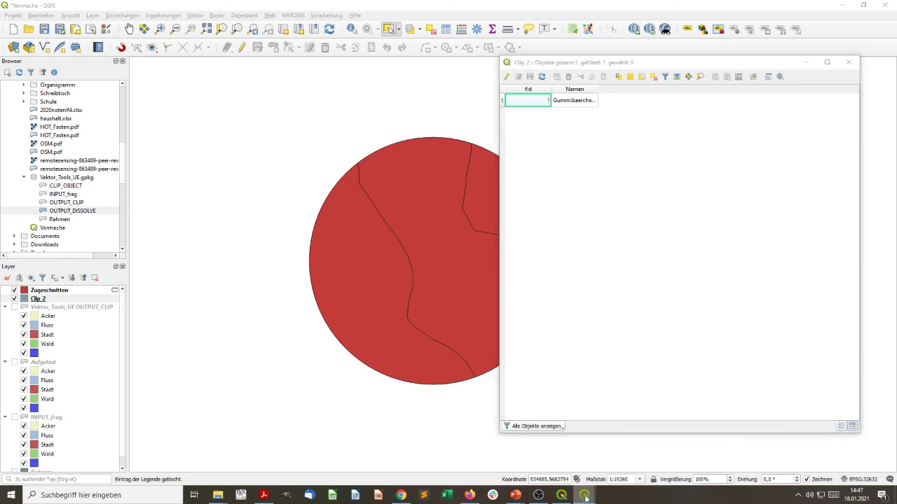
# - Compare the attribute tables of Zugeschnitten and Clip_2 side by side, widening the Namen column, and close both tables
pyautogui.moveTo(584, 495)
pyautogui.click(554, 449)
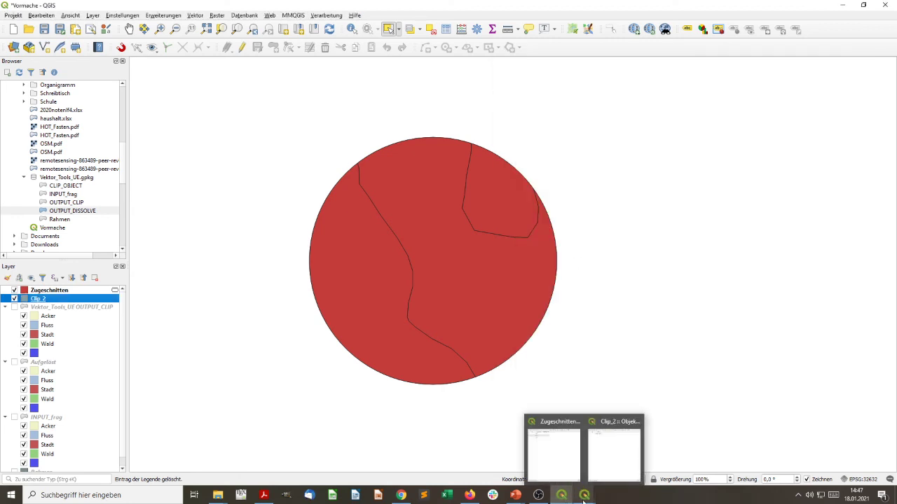
pyautogui.click(554, 452)
pyautogui.moveTo(662, 68); pyautogui.dragTo(355, 72)
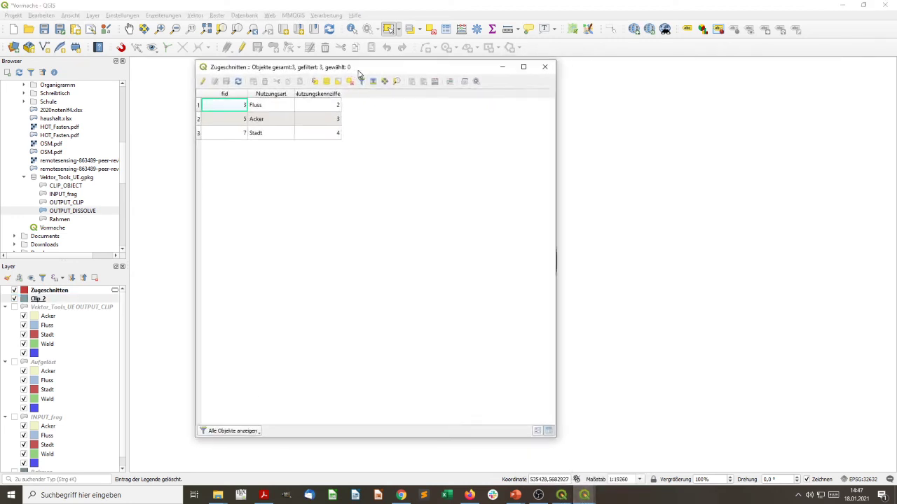
pyautogui.moveTo(584, 495)
pyautogui.click(611, 455)
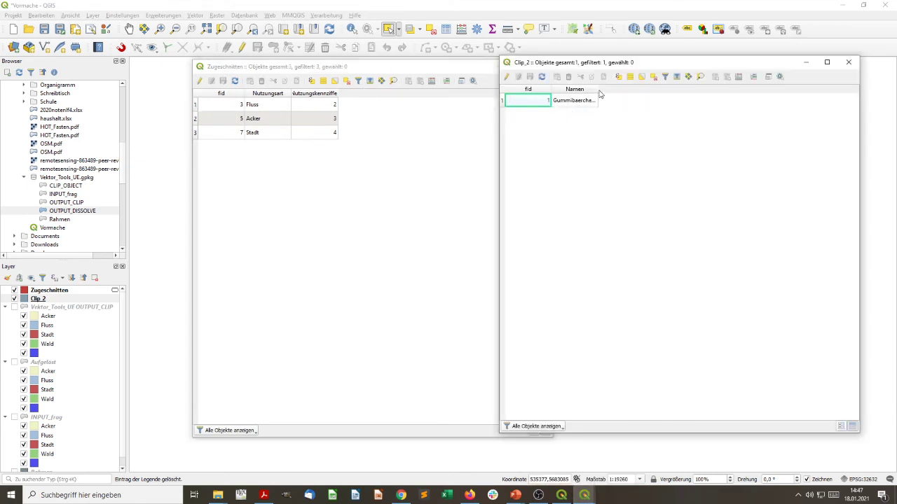
pyautogui.moveTo(600, 89); pyautogui.dragTo(639, 89)
pyautogui.click(848, 61)
pyautogui.click(542, 66)
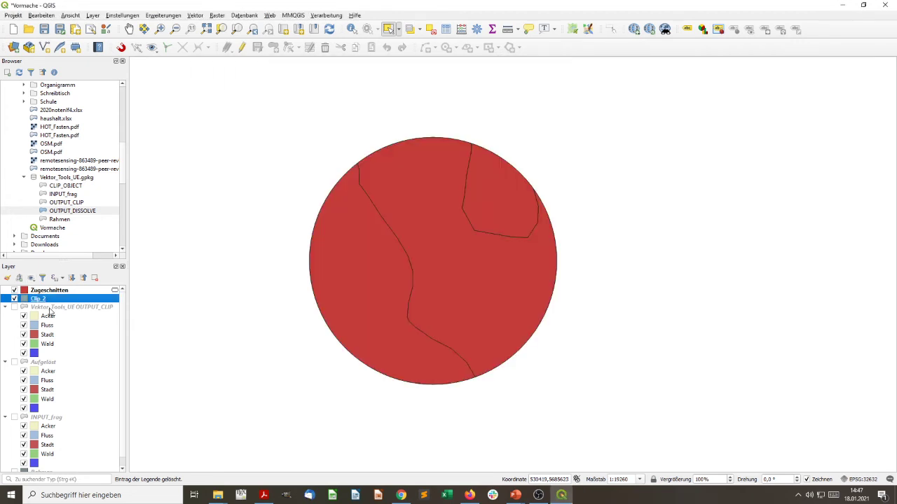
# - Remove the Clip_2 layer from the project
pyautogui.rightClick(67, 302)
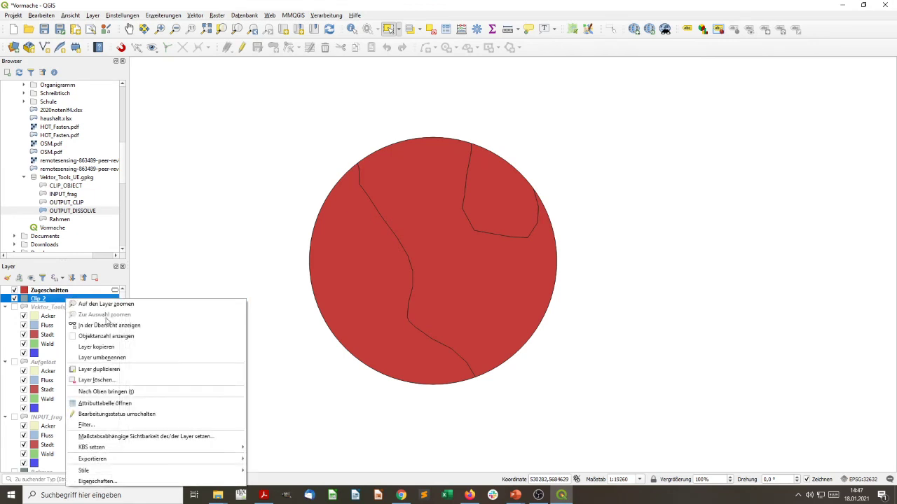
pyautogui.click(109, 380)
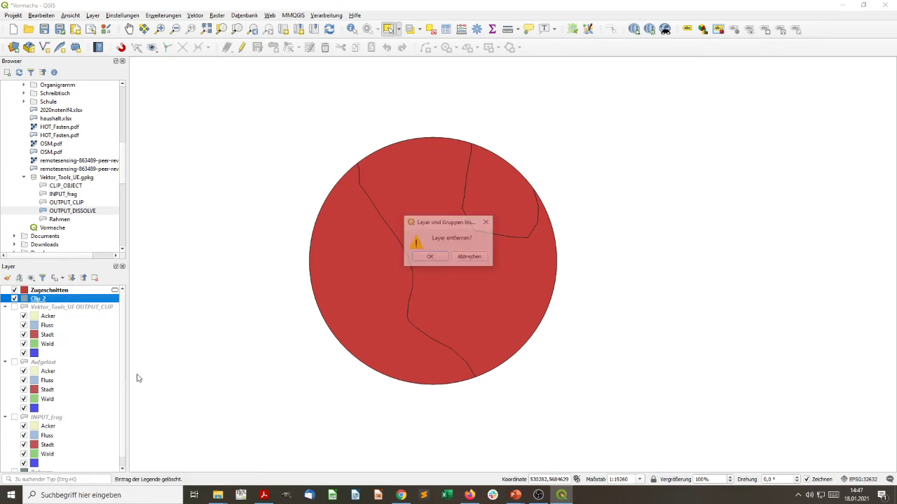
pyautogui.click(430, 257)
# - Remove the temporary Zugeschnitten layer from the project
pyautogui.click(58, 292)
pyautogui.rightClick(58, 293)
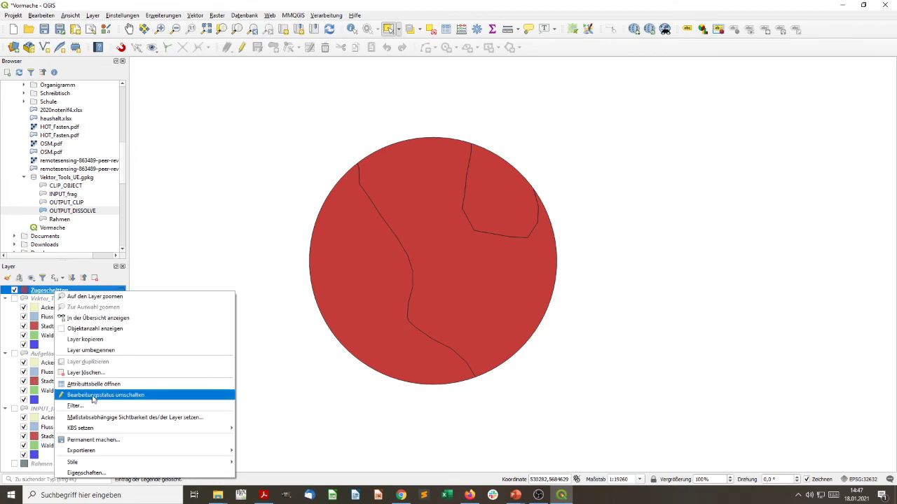
pyautogui.click(85, 373)
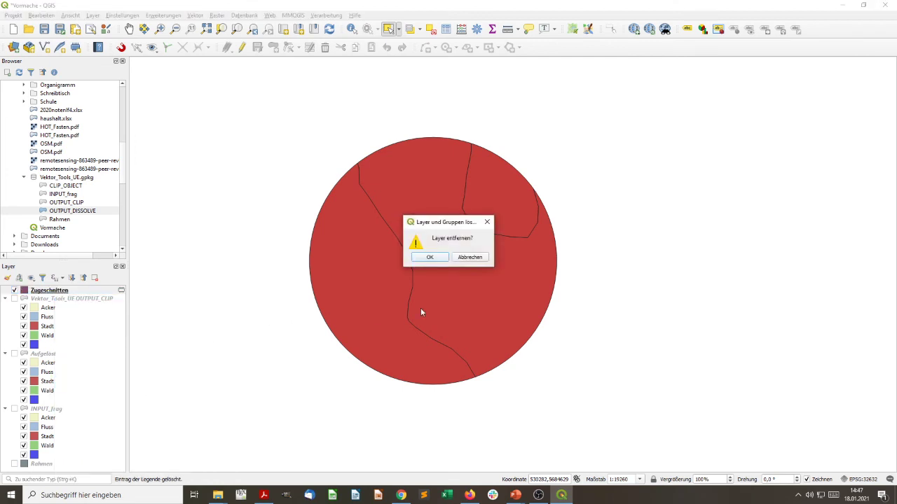
pyautogui.click(430, 257)
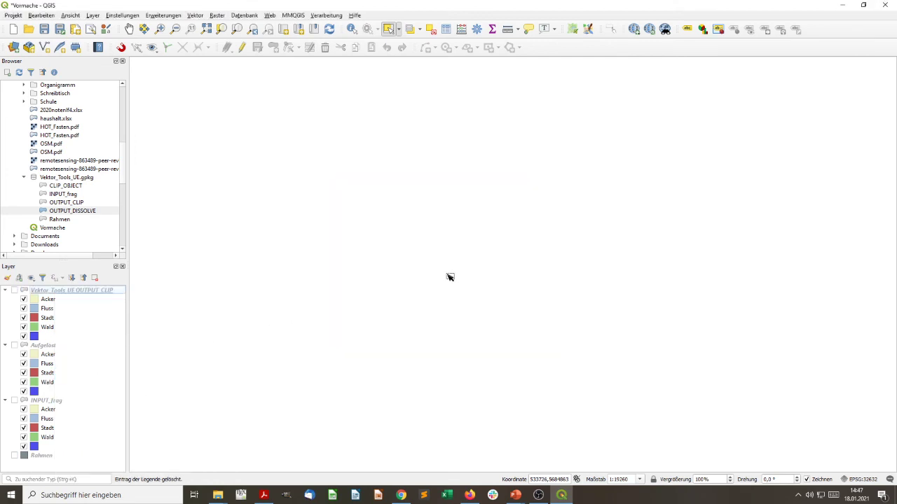
# - Remove the Aufgelöst layer from the project
pyautogui.click(39, 345)
pyautogui.rightClick(32, 345)
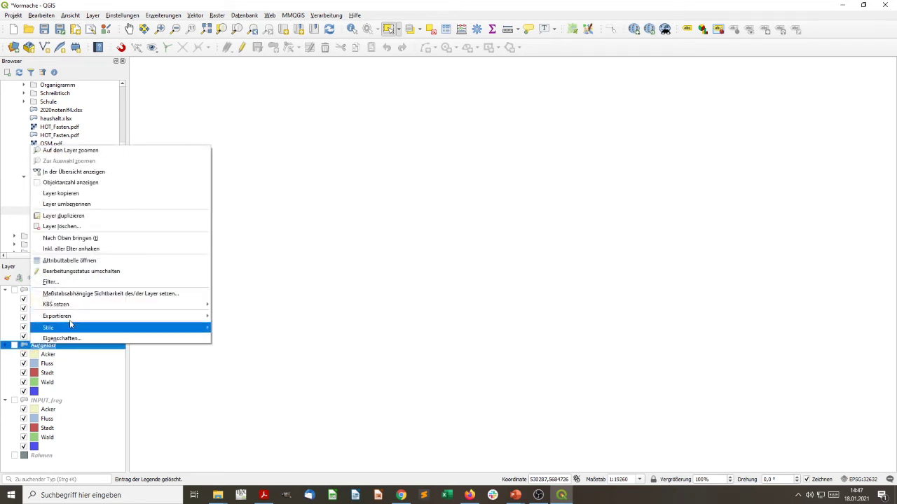
pyautogui.click(74, 227)
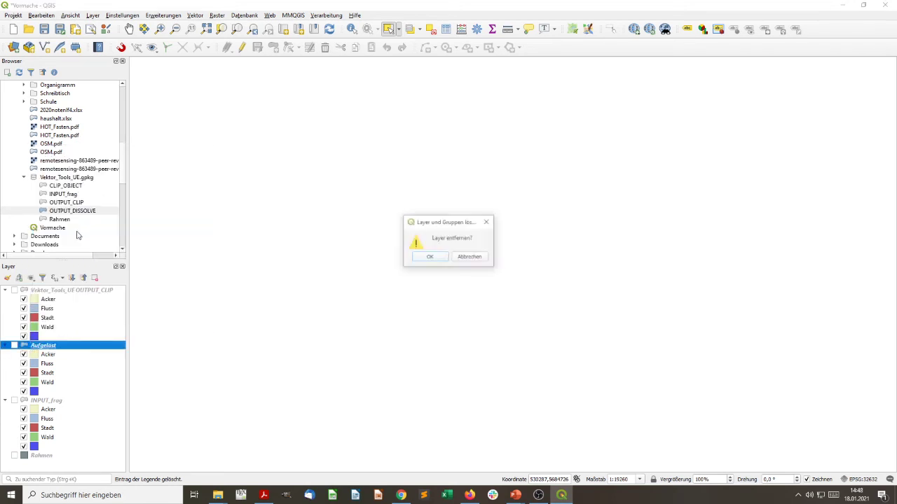
pyautogui.click(425, 257)
# - Add OUTPUT_DISSOLVE from Vektor_Tools_UE.gpkg to the project and paste the copied Symbolisierung style onto it
pyautogui.moveTo(85, 212)
pyautogui.mouseDown()
pyautogui.moveTo(79, 349)
pyautogui.moveTo(96, 360)
pyautogui.mouseUp()
pyautogui.rightClick(74, 290)
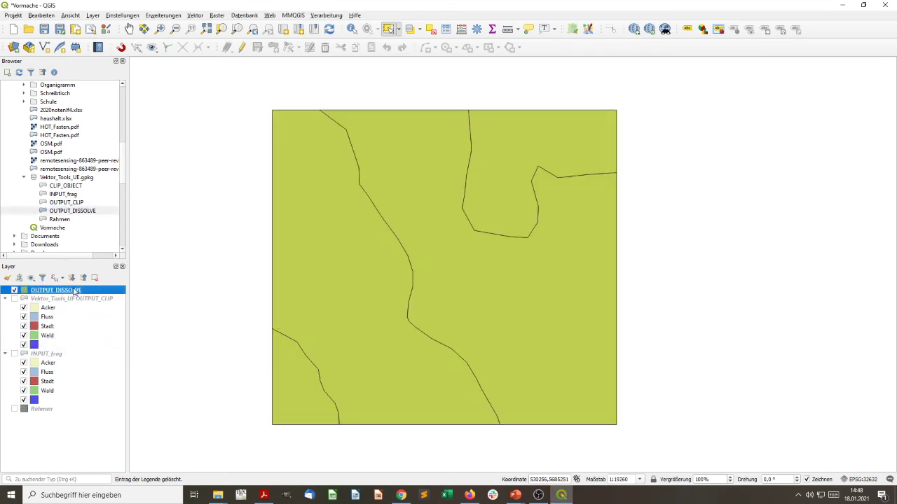
pyautogui.moveTo(123, 448)
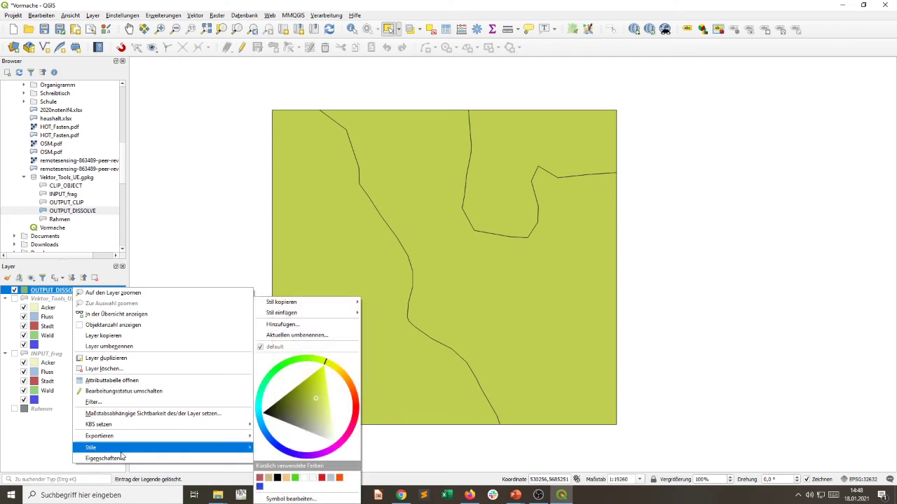
pyautogui.moveTo(307, 318)
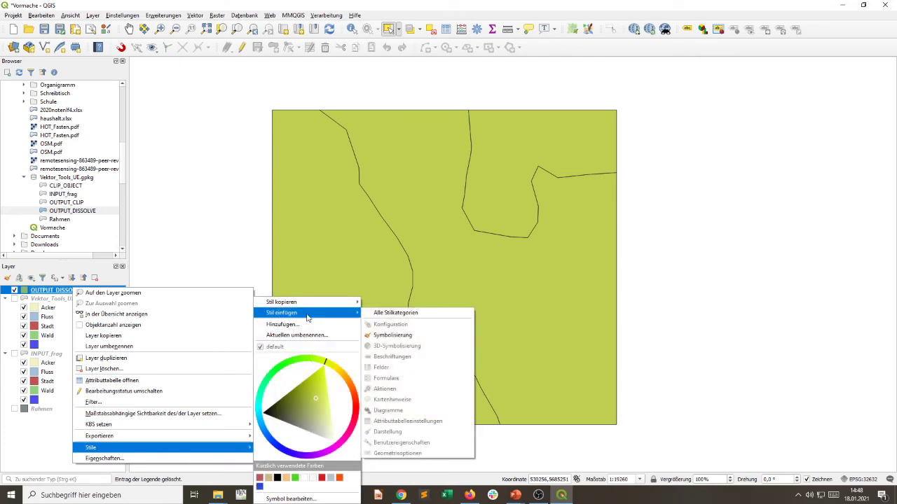
pyautogui.click(386, 335)
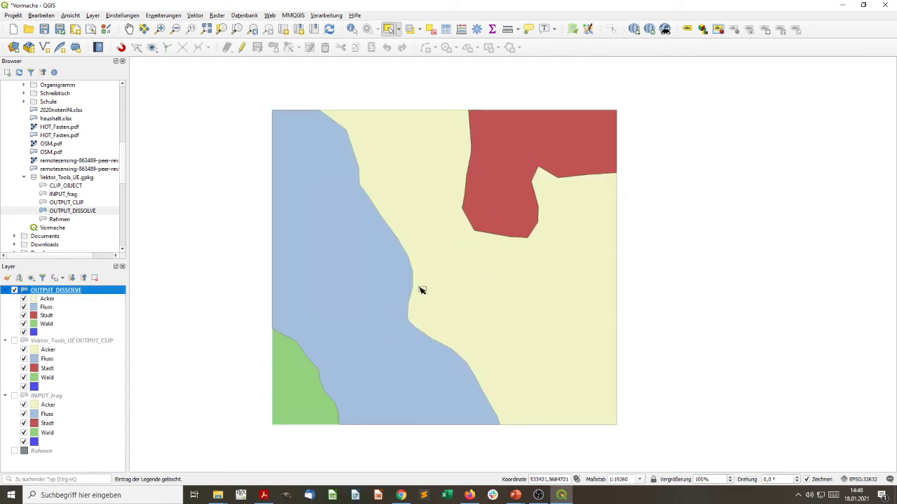
# - Remove the Vektor_Tools_UE OUTPUT_CLIP, INPUT_frag and Rahmen layers from the project
pyautogui.rightClick(86, 342)
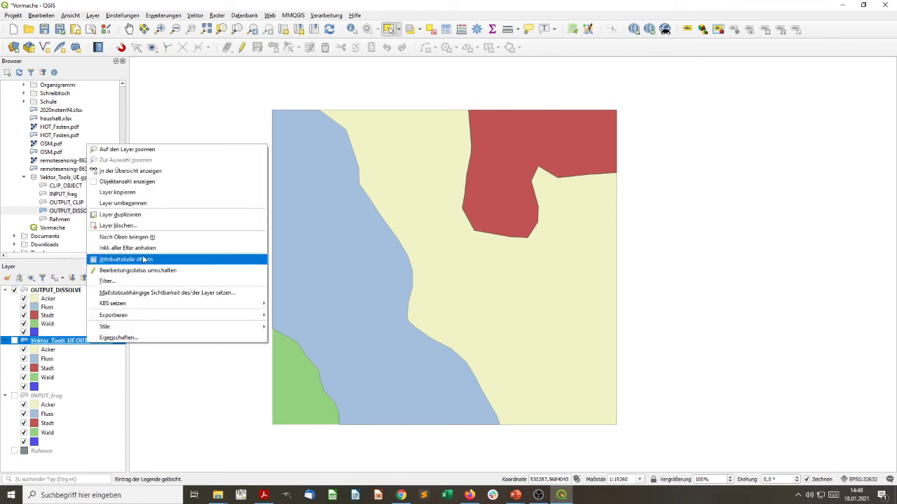
pyautogui.click(151, 225)
pyautogui.click(430, 260)
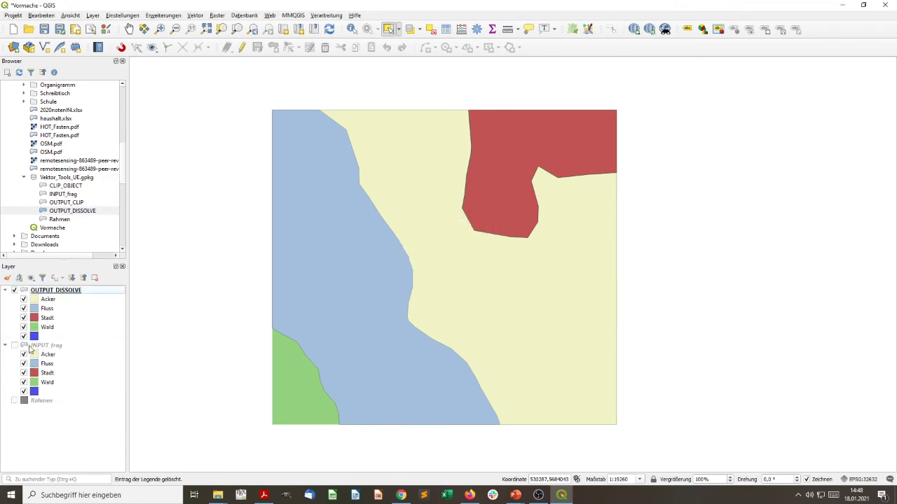
pyautogui.click(46, 348)
pyautogui.rightClick(46, 348)
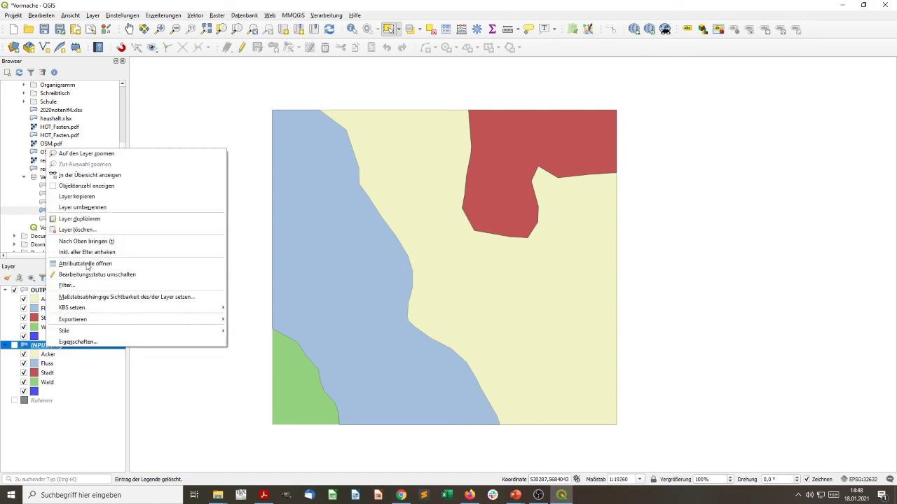
pyautogui.click(77, 229)
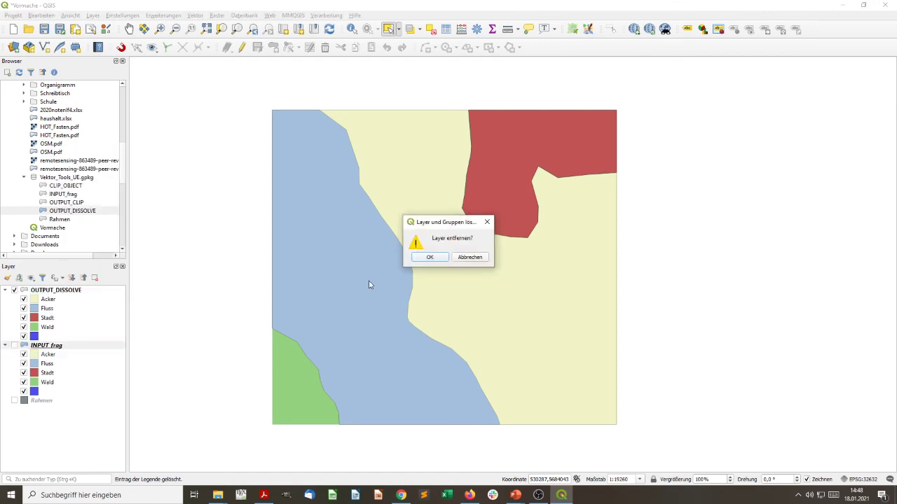
pyautogui.click(424, 261)
pyautogui.rightClick(40, 346)
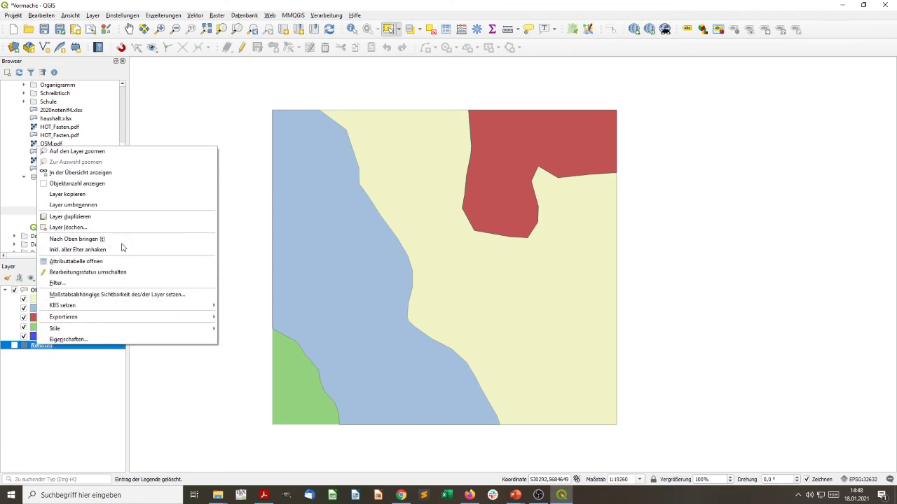
pyautogui.click(70, 227)
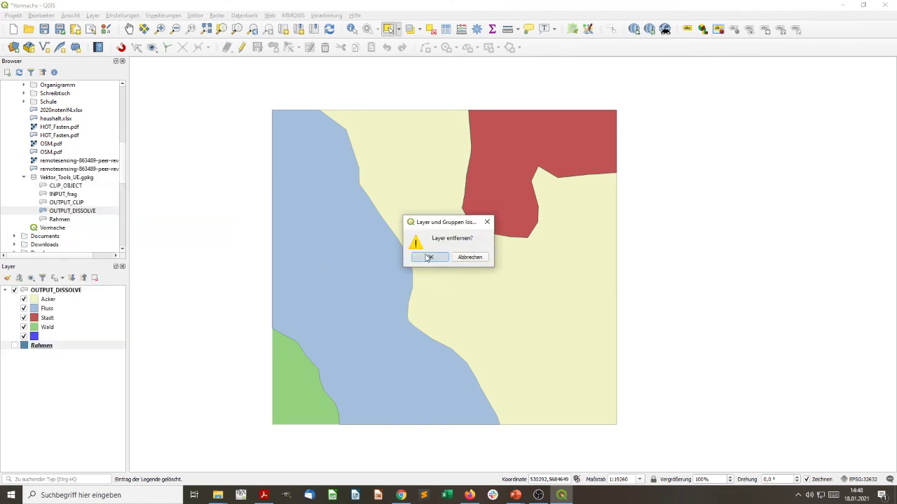
pyautogui.click(427, 258)
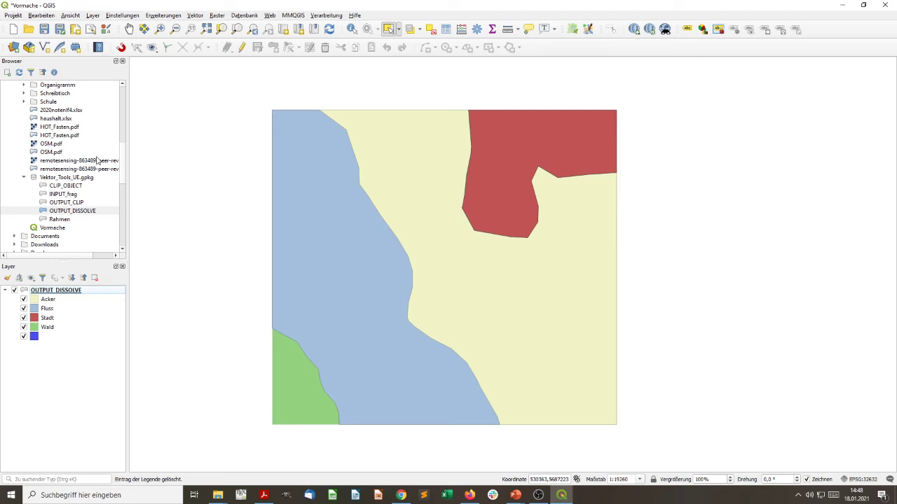
# - Start a new layer in the Vektor_Tools_UE.gpkg database with the table name ERASE_OVERLAY
pyautogui.click(62, 178)
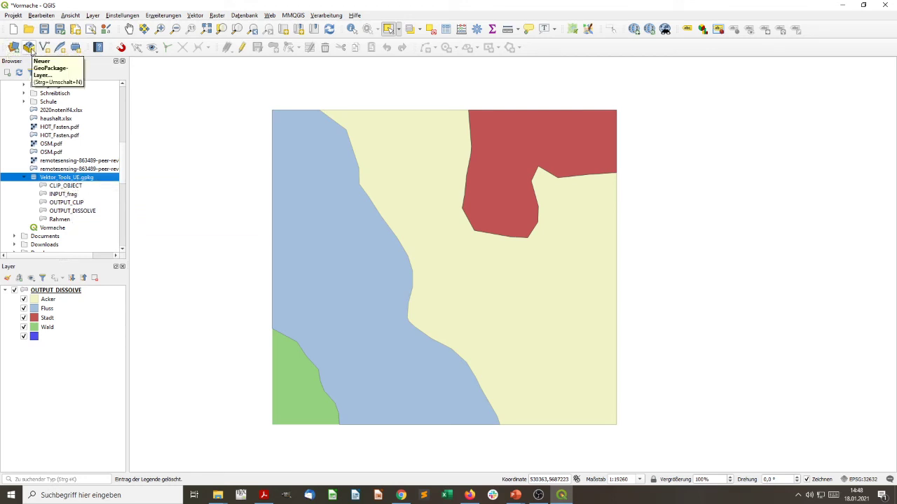
pyautogui.rightClick(91, 181)
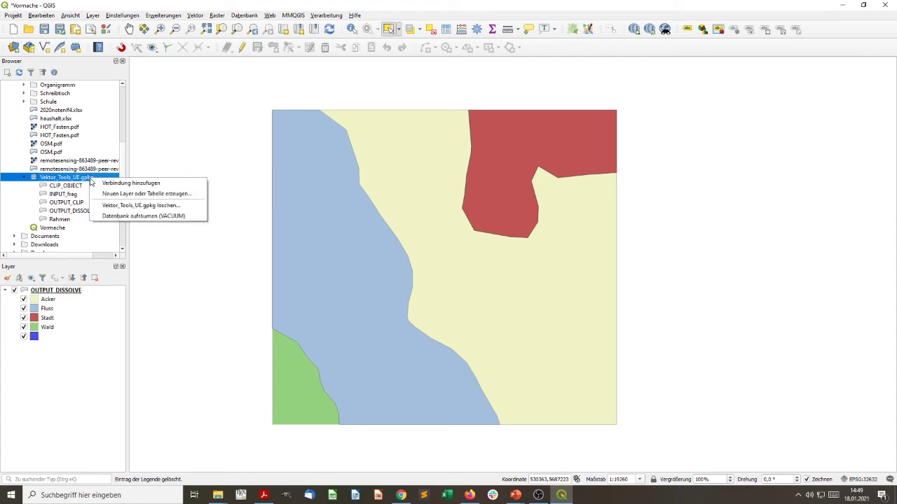
pyautogui.click(128, 194)
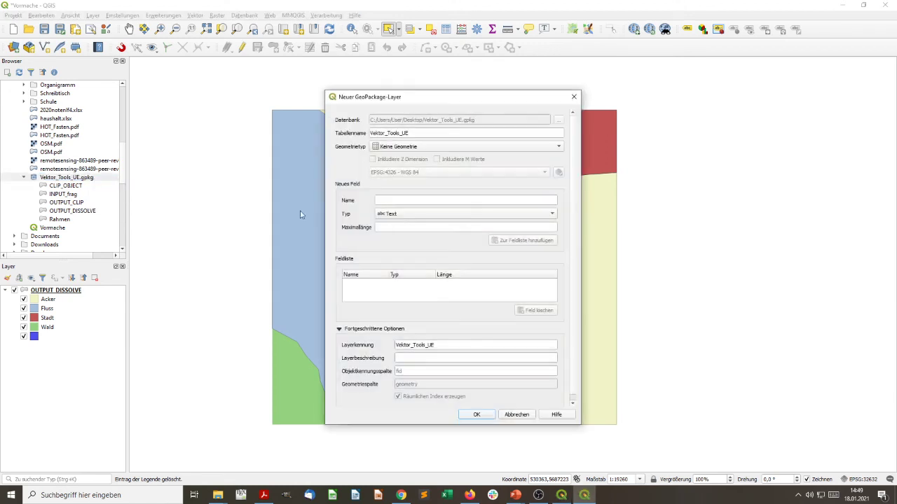
pyautogui.click(427, 133)
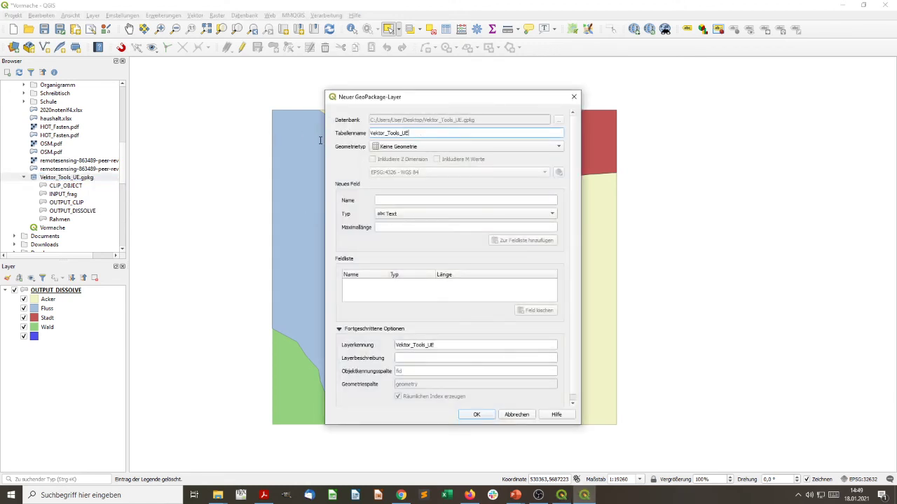
pyautogui.moveTo(439, 133); pyautogui.dragTo(340, 134)
pyautogui.write('ERASE_OVERAL')
pyautogui.press('BackSpace')
pyautogui.press('BackSpace')
pyautogui.write('LA')
# - Set the new layer's geometry type to Polygon and its coordinate system to the project CRS EPSG:32632 - WGS 84 / UTM zone 32N
pyautogui.click(393, 146)
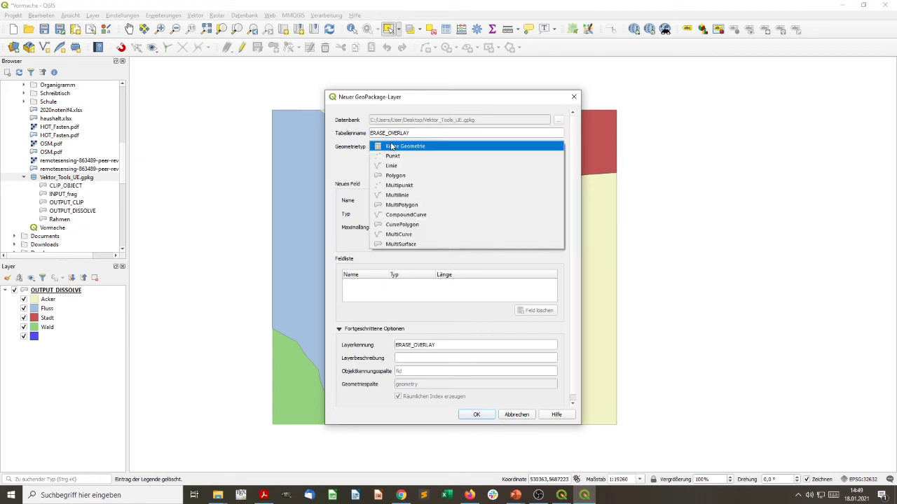
pyautogui.click(394, 176)
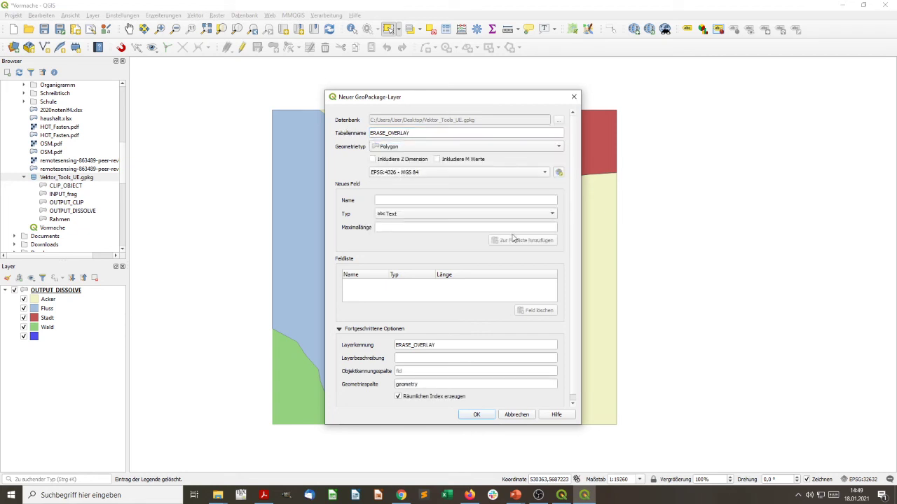
pyautogui.click(528, 175)
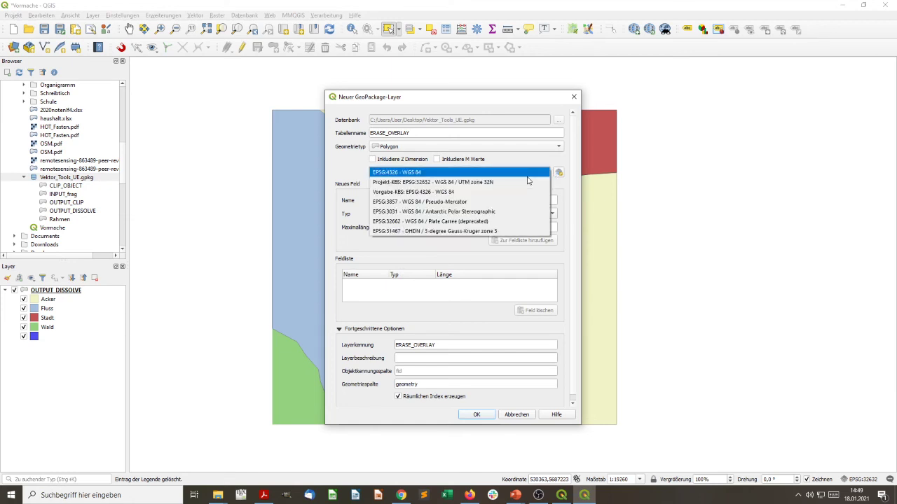
pyautogui.click(520, 182)
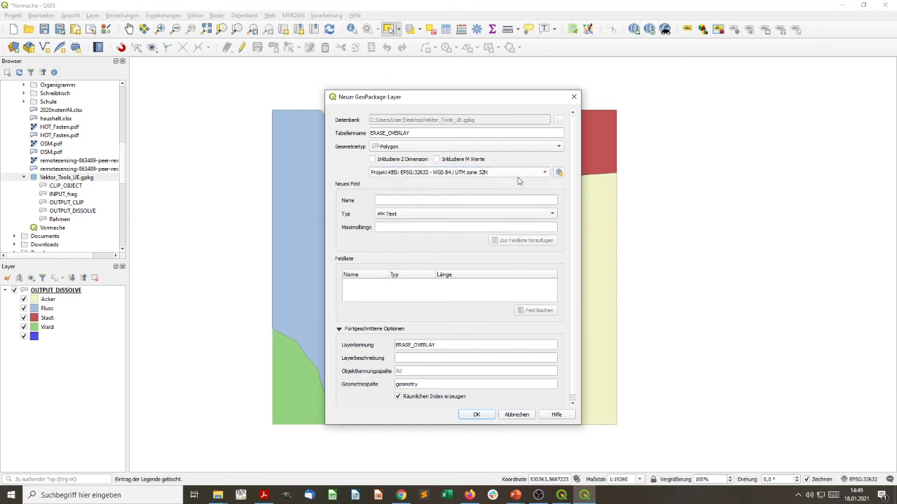
# - Add a text field called Name to the field list and create the ERASE_OVERLAY layer
pyautogui.click(454, 200)
pyautogui.write('Name')
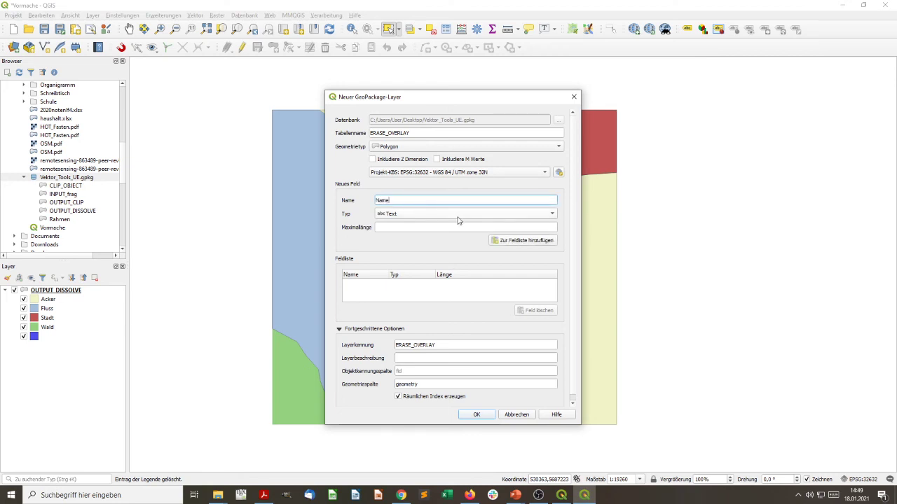
pyautogui.click(513, 241)
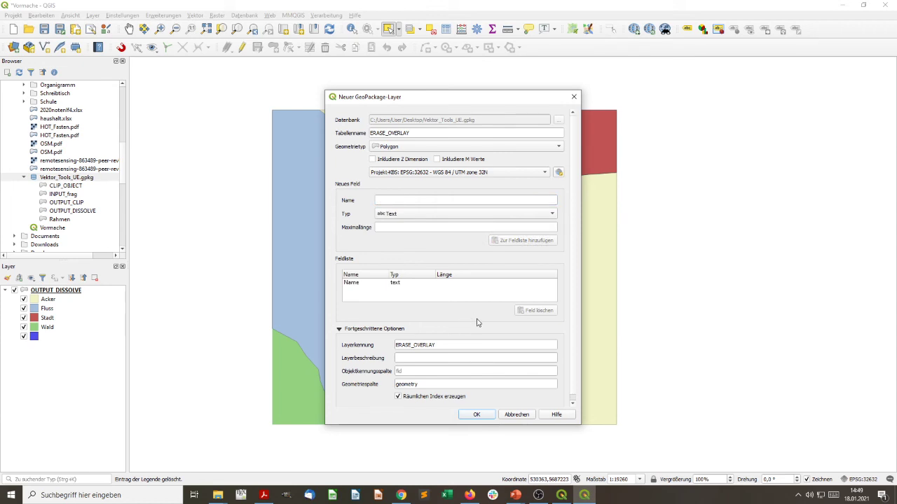
pyautogui.click(477, 416)
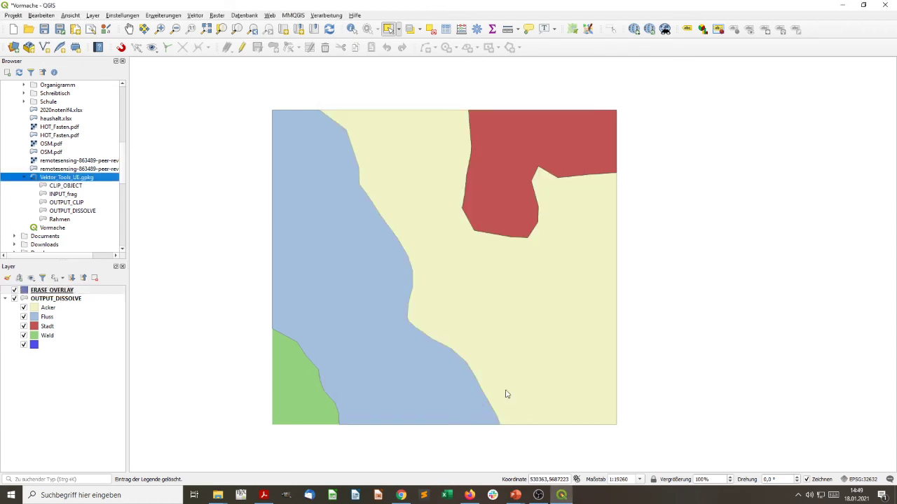
# - Draw a centre-point rectangle in ERASE_OVERLAY covering all but the margins of the dissolved square, with the Name attribute tgzomsburg
pyautogui.click(77, 291)
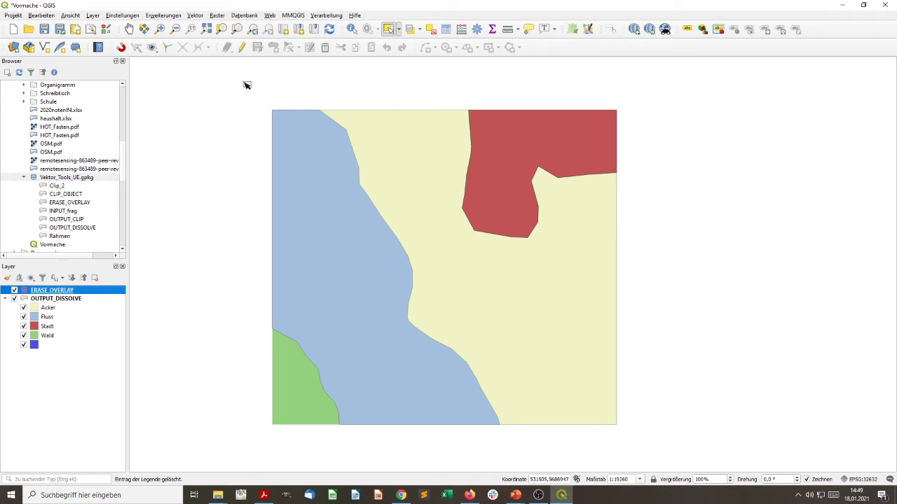
pyautogui.click(242, 47)
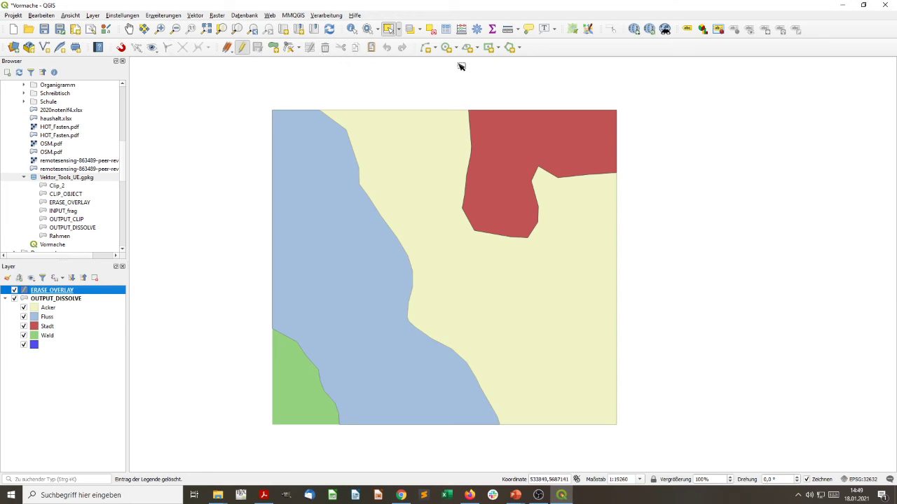
pyautogui.click(499, 48)
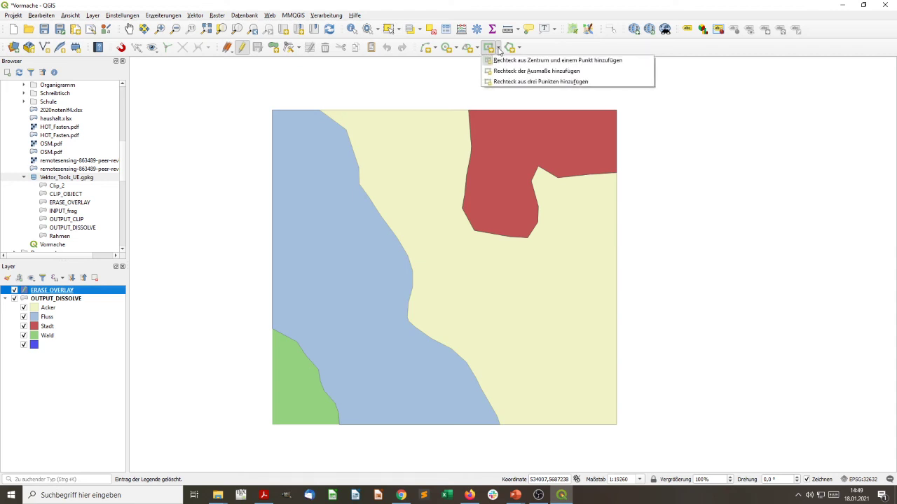
pyautogui.click(511, 60)
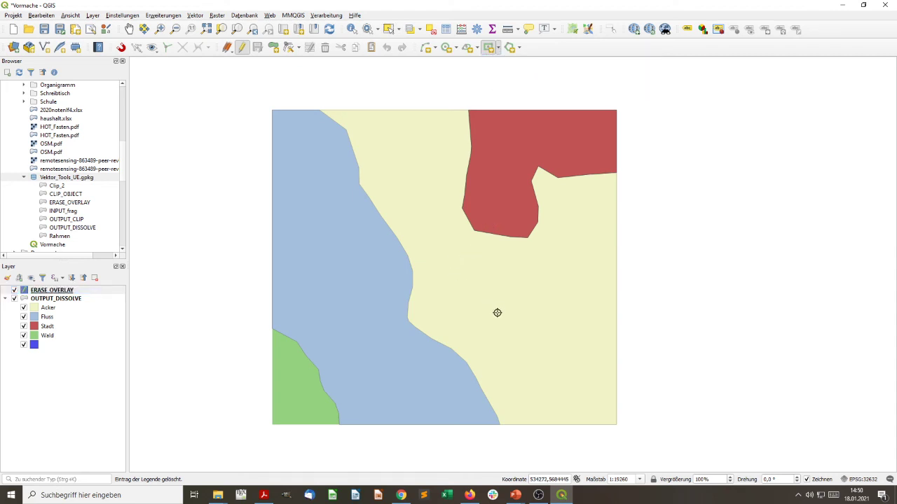
pyautogui.click(442, 274)
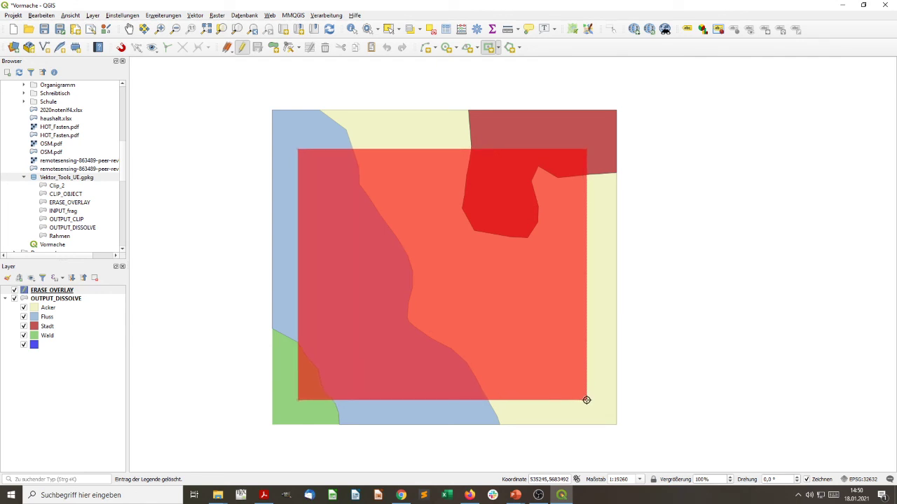
pyautogui.click(586, 400)
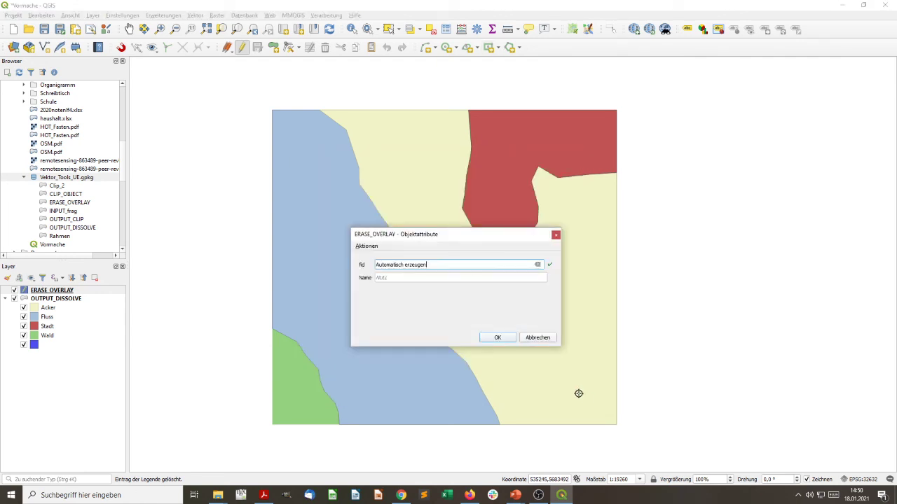
pyautogui.click(462, 279)
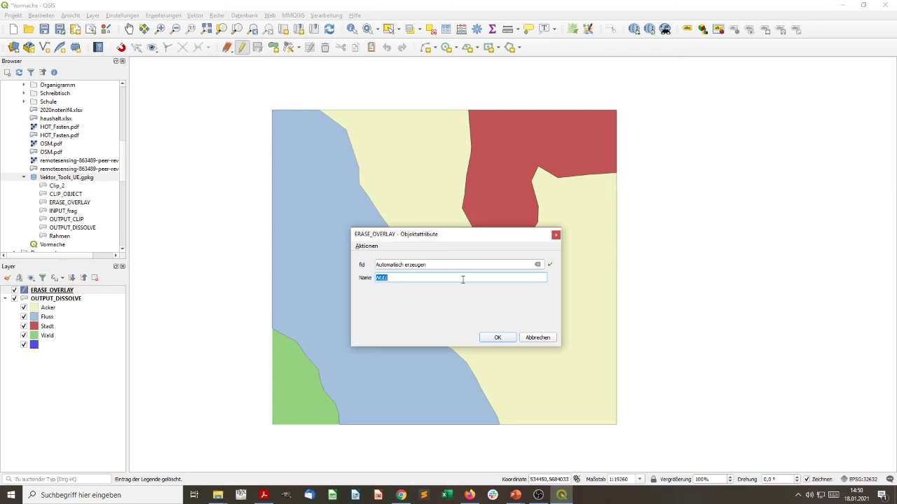
pyautogui.write('tgzomsburg')
pyautogui.click(490, 337)
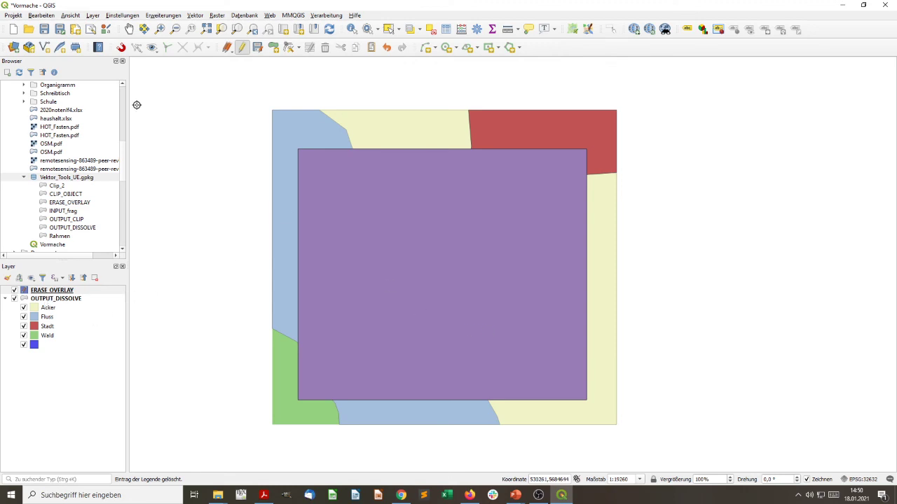
# - End editing of ERASE_OVERLAY with its changes saved, and hide the layer
pyautogui.click(241, 47)
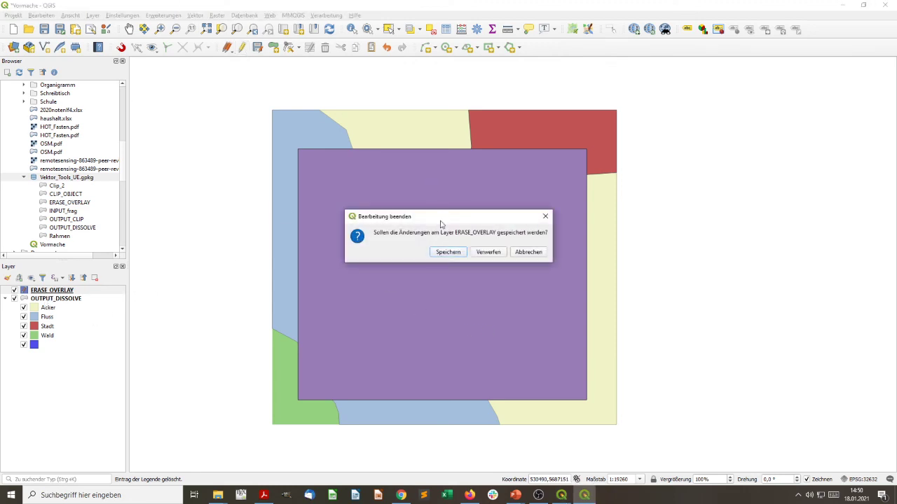
pyautogui.click(447, 252)
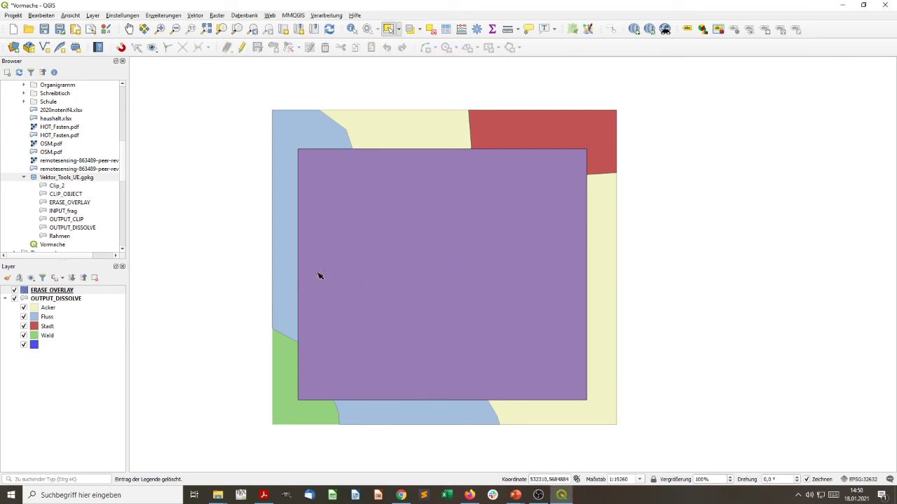
pyautogui.click(15, 290)
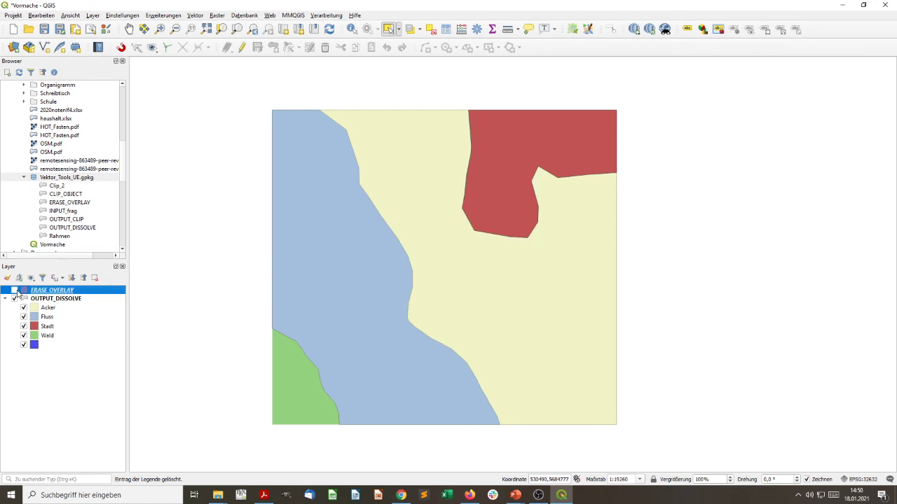
# - Show ERASE_OVERLAY and run the Difference tool with OUTPUT_DISSOLVE as input, ERASE_OVERLAY as overlay and a temporary output layer
pyautogui.click(14, 290)
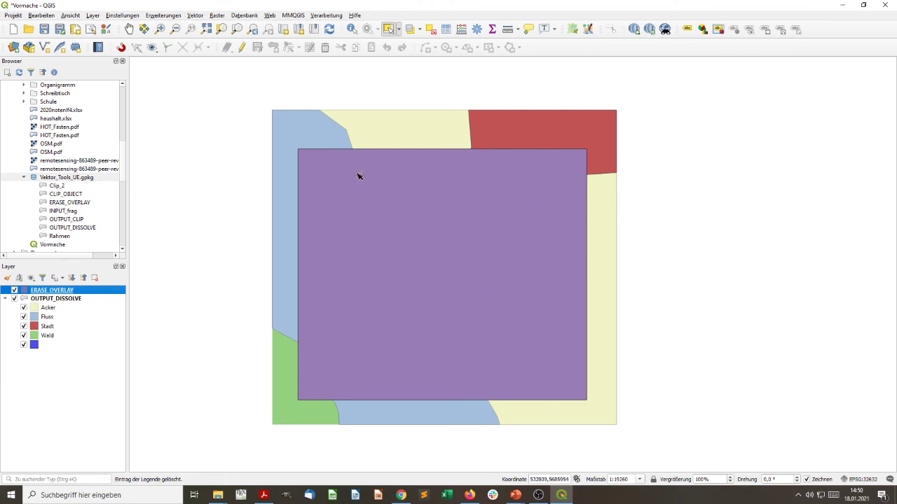
pyautogui.click(168, 16)
pyautogui.moveTo(193, 15)
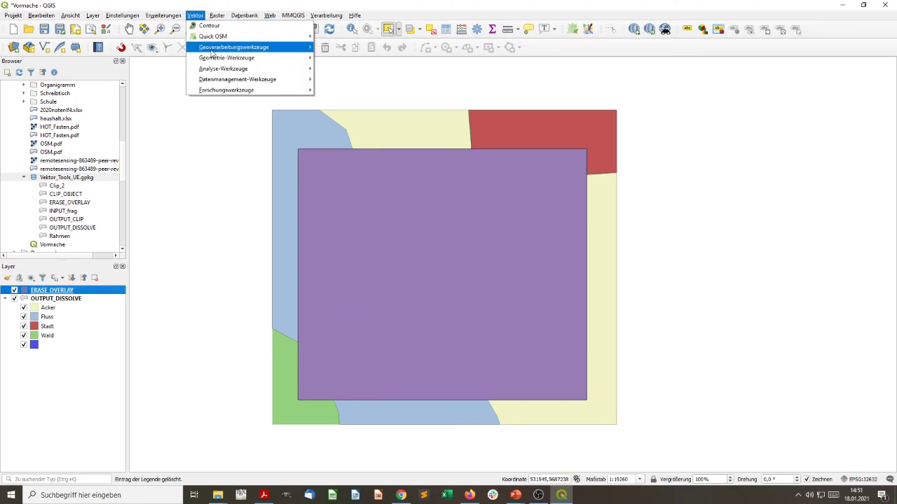
pyautogui.moveTo(214, 48)
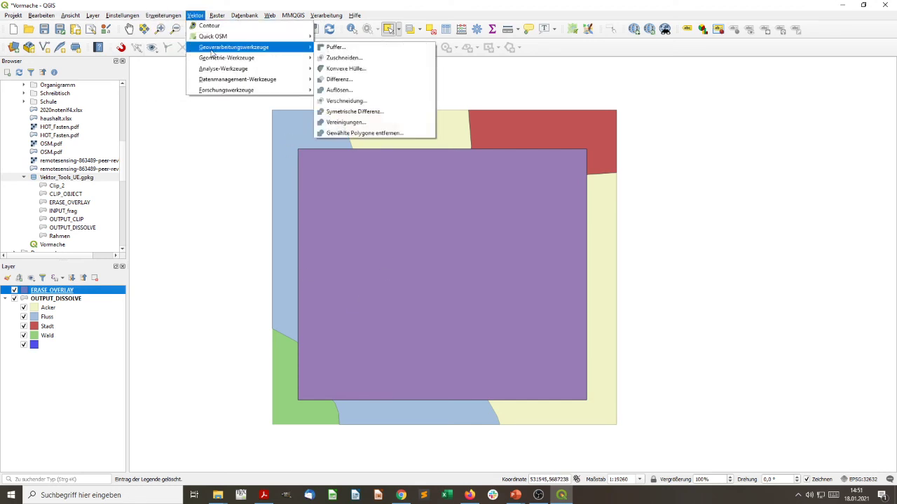
pyautogui.click(391, 79)
pyautogui.moveTo(734, 112); pyautogui.dragTo(663, 109)
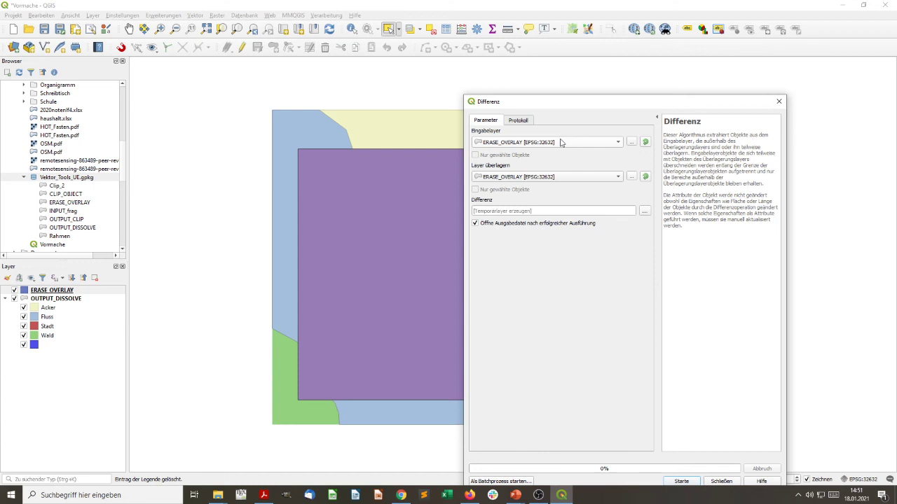
pyautogui.click(560, 143)
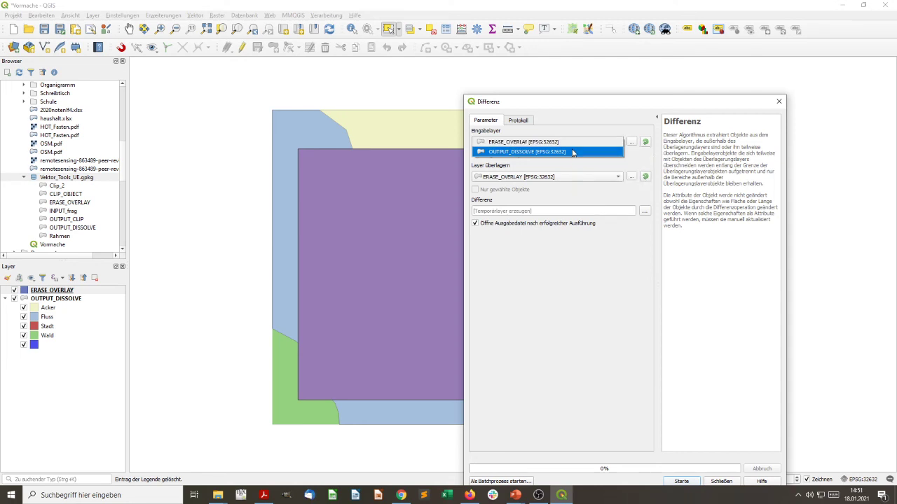
pyautogui.click(572, 152)
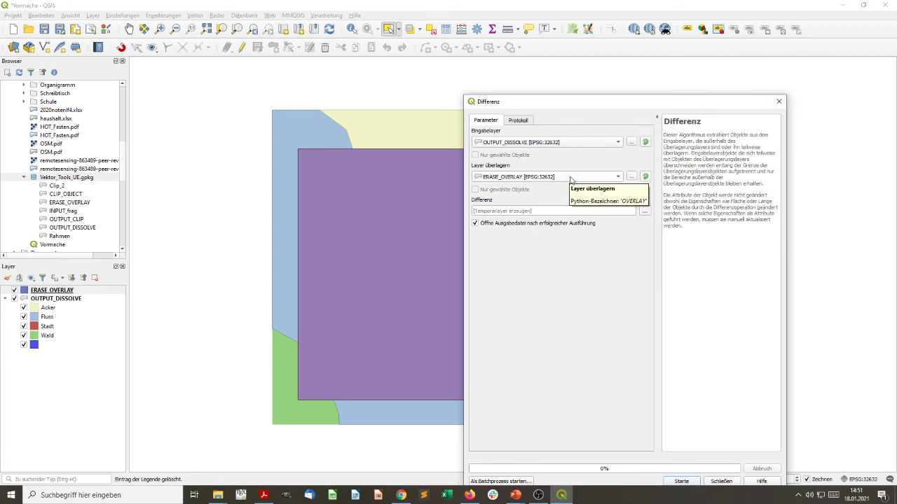
pyautogui.click(571, 178)
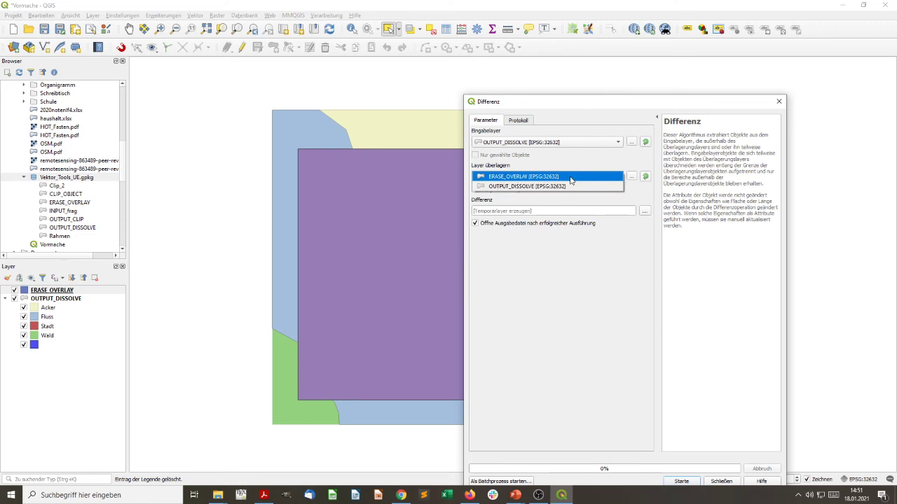
pyautogui.click(571, 178)
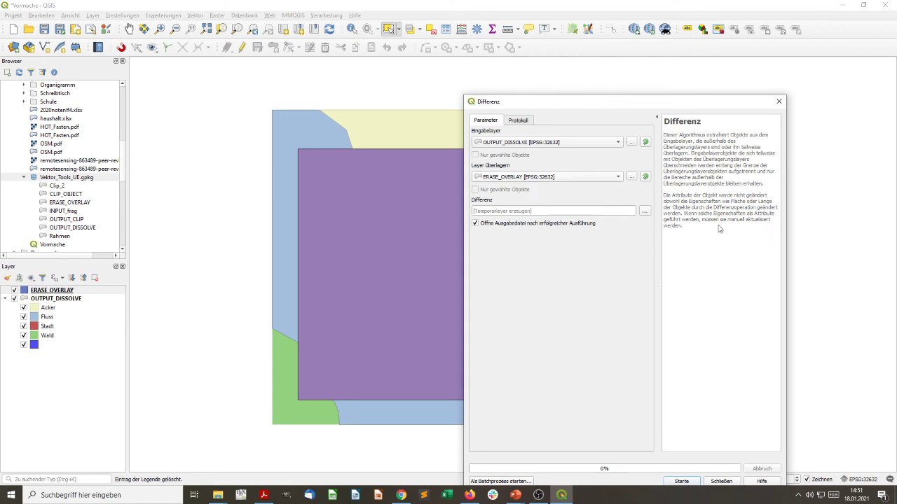
pyautogui.click(687, 482)
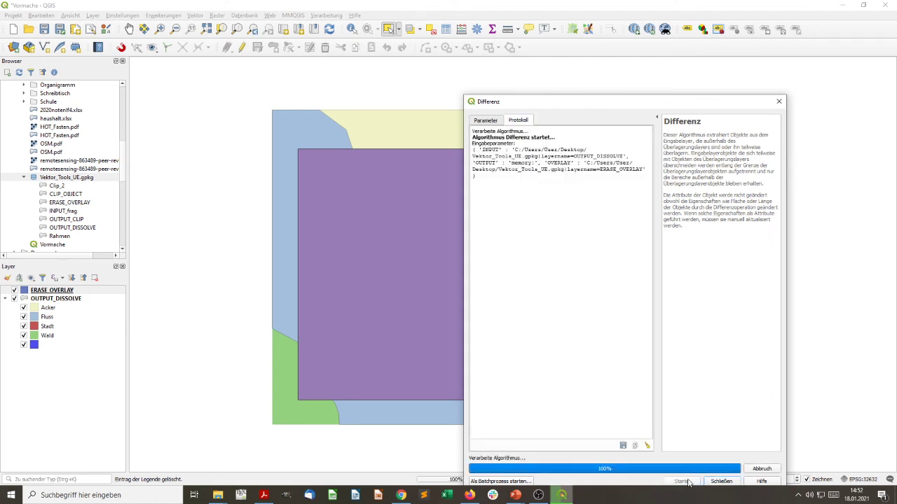
pyautogui.click(779, 100)
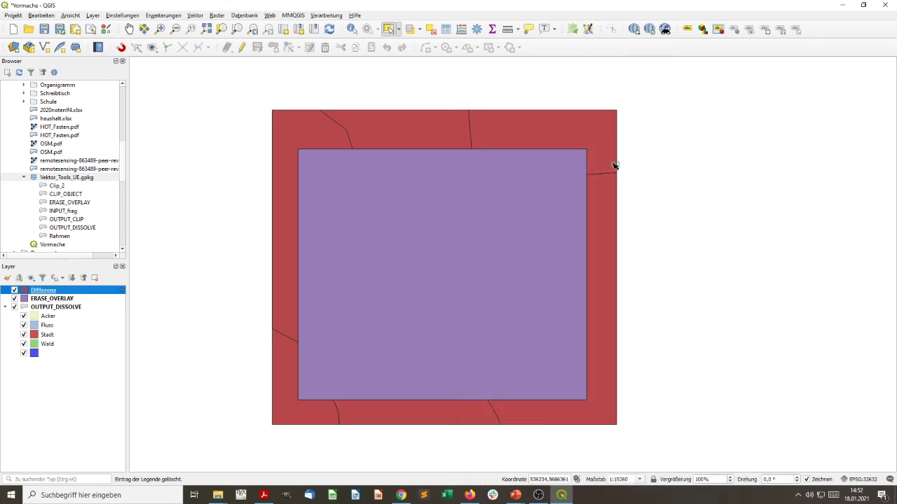
# - Hide ERASE_OVERLAY and OUTPUT_DISSOLVE, and paste the copied symbology onto the temporary Differenz layer
pyautogui.click(14, 299)
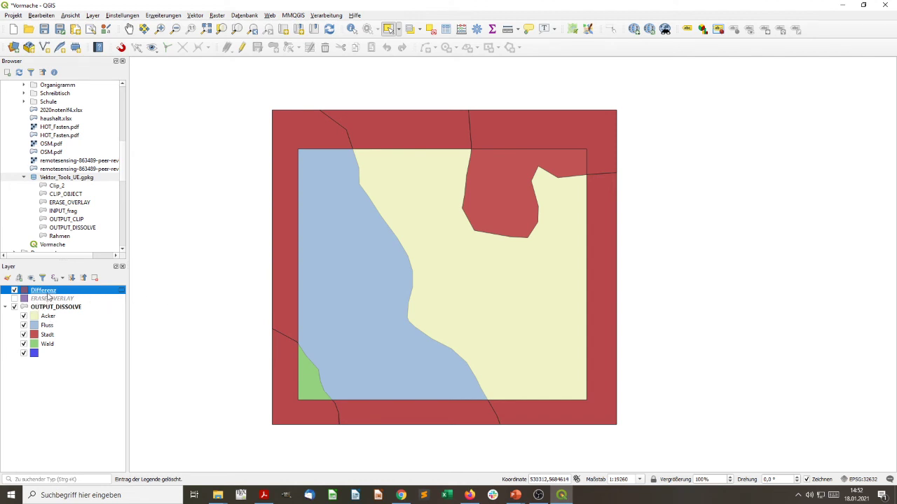
pyautogui.click(14, 306)
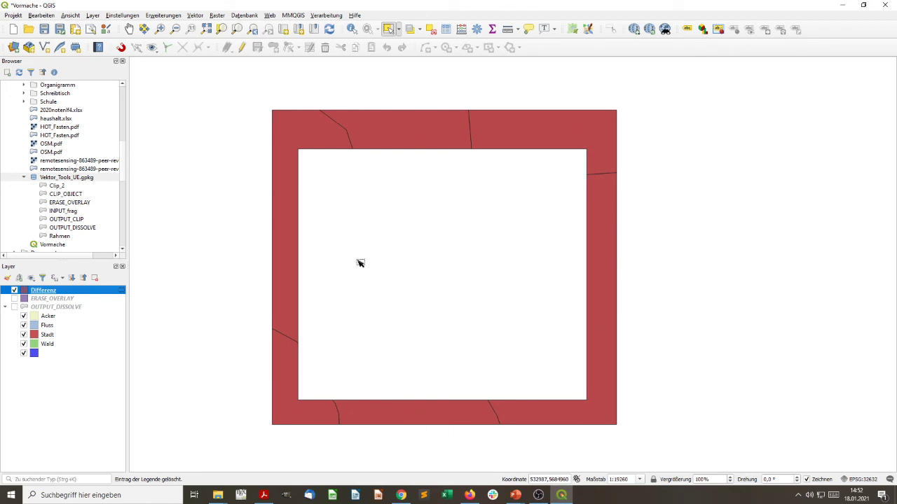
pyautogui.rightClick(107, 293)
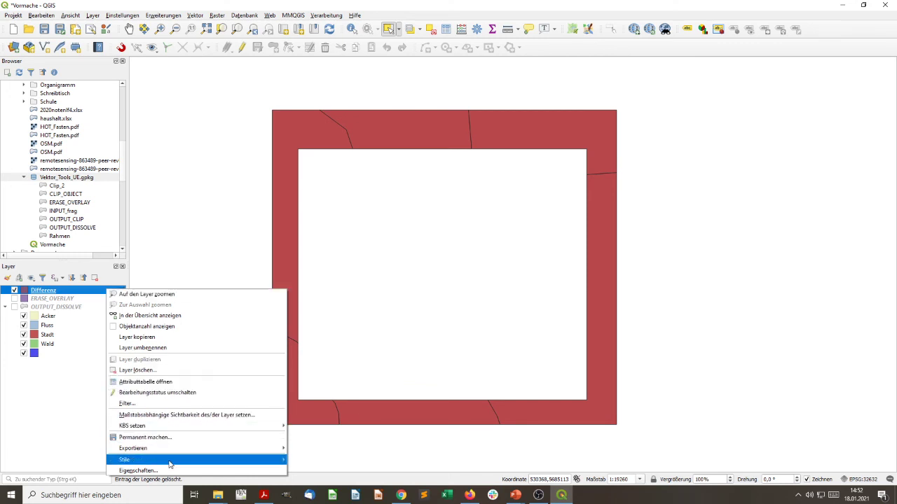
pyautogui.moveTo(181, 461)
pyautogui.moveTo(356, 315)
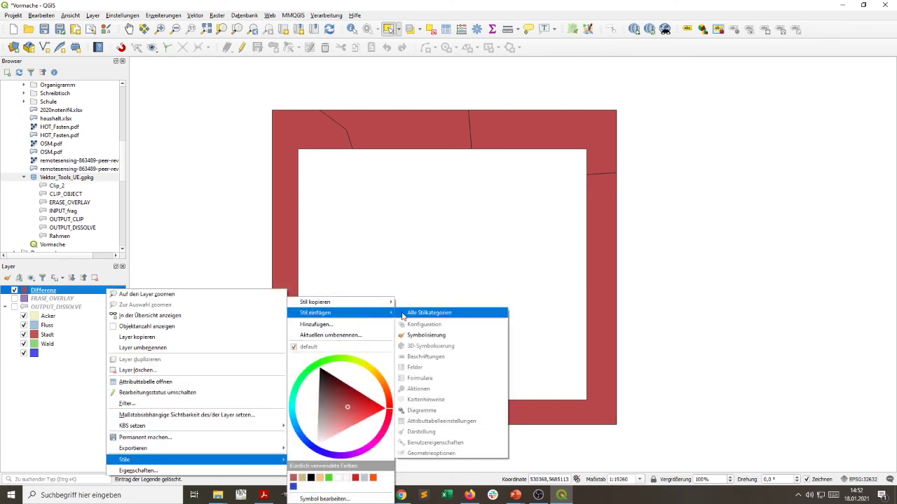
pyautogui.click(424, 336)
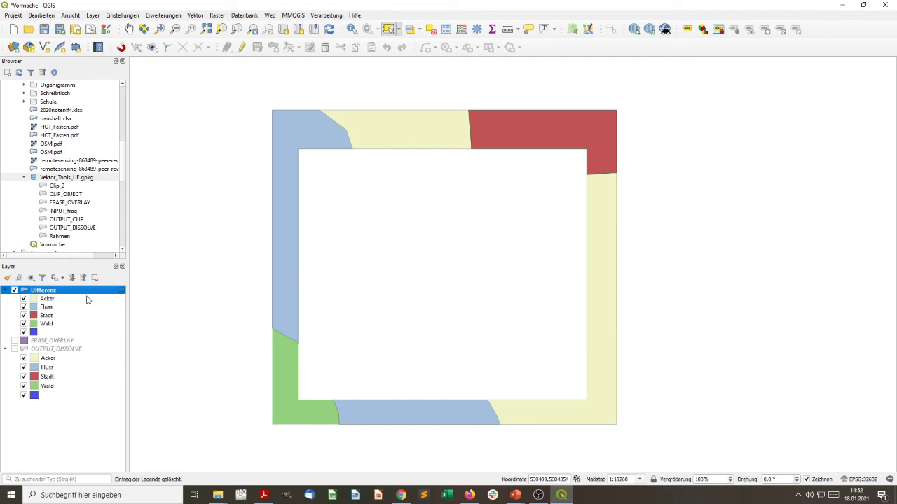
# - Examine the Differenz layer's attribute table row by row, with the Nutzungskennziffer column widened to show its full heading
pyautogui.rightClick(57, 295)
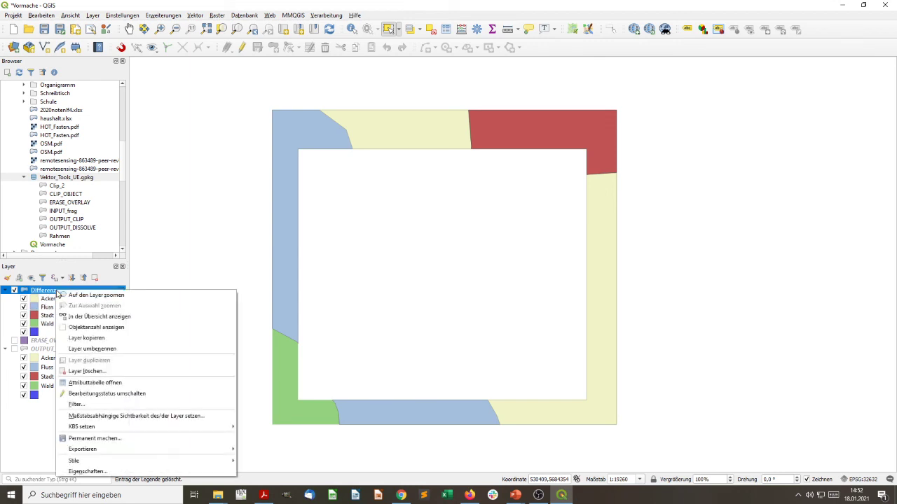
pyautogui.click(125, 387)
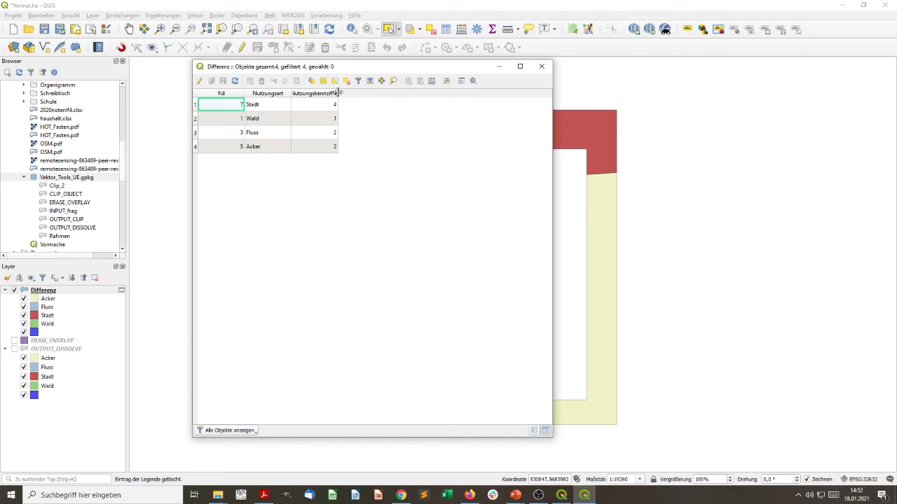
pyautogui.moveTo(337, 93); pyautogui.dragTo(375, 93)
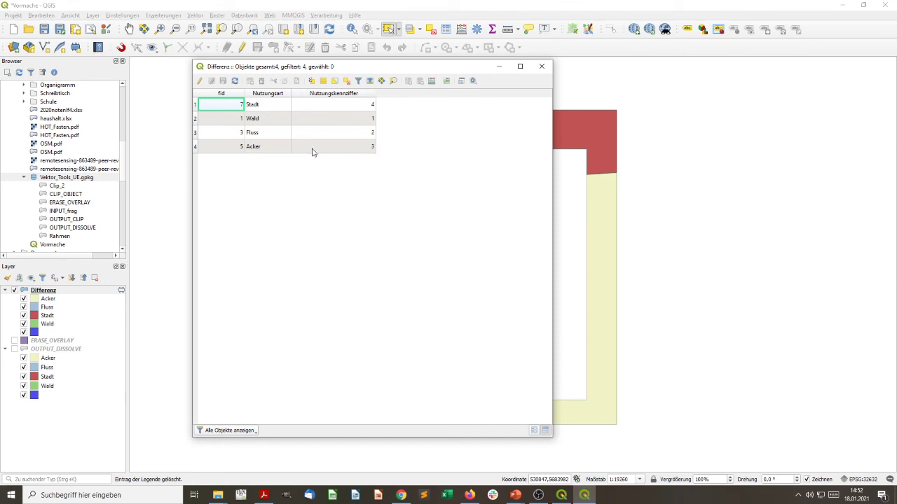
pyautogui.click(233, 118)
pyautogui.click(227, 134)
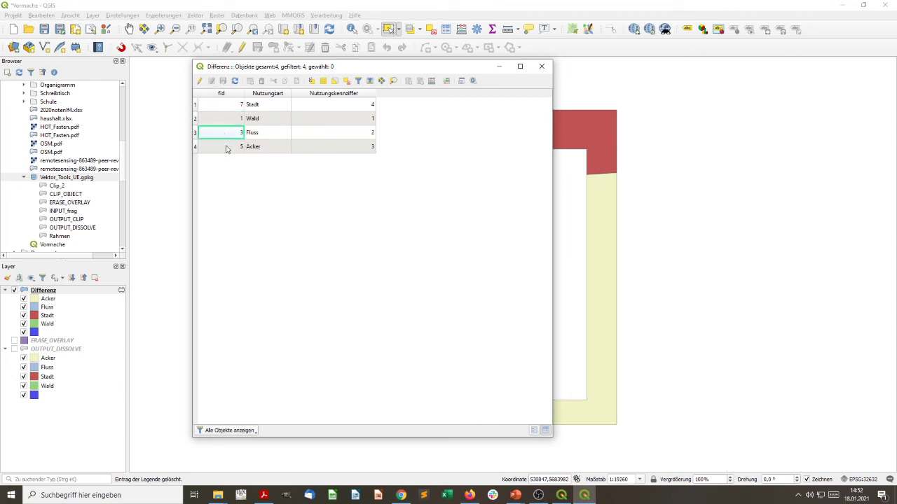
pyautogui.click(230, 120)
pyautogui.click(232, 104)
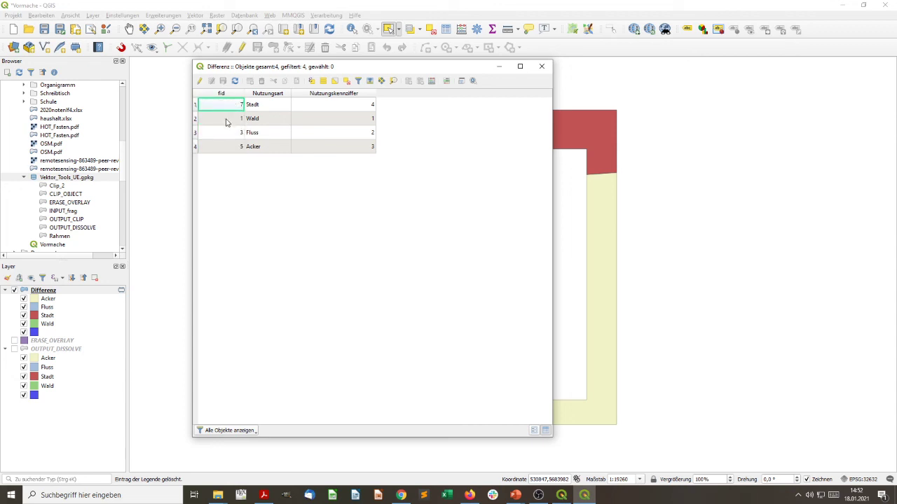
pyautogui.press('Down')
pyautogui.press('Down')
pyautogui.press('Down')
pyautogui.press('Up')
pyautogui.press('Up')
pyautogui.press('Up')
pyautogui.click(541, 66)
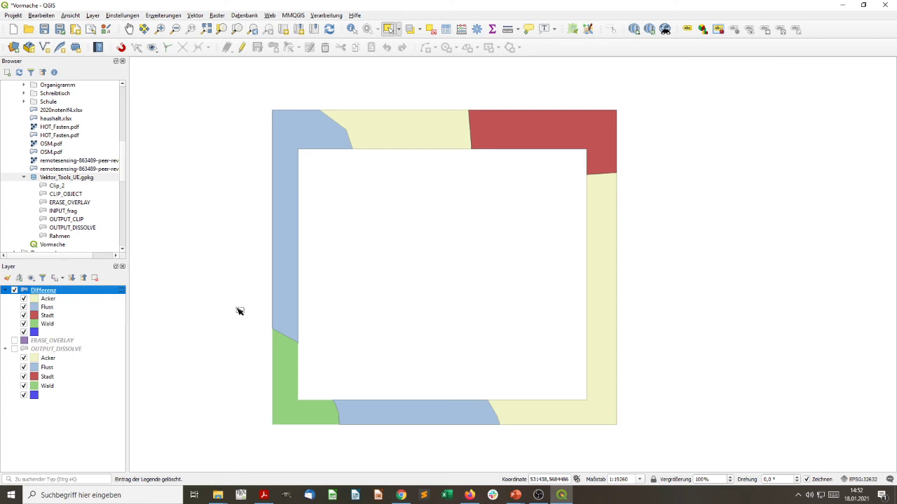
# - Import the temporary Differenz layer into the Vektor_Tools_UE.gpkg GeoPackage
pyautogui.click(121, 293)
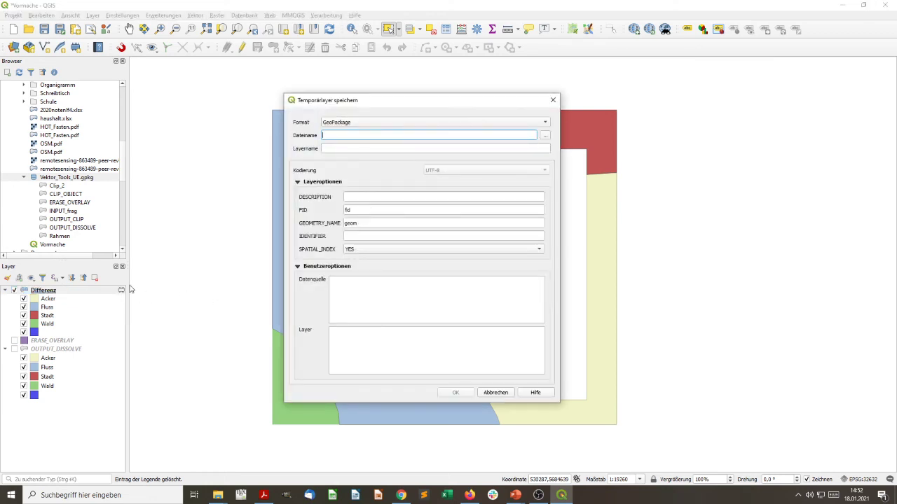
pyautogui.click(553, 101)
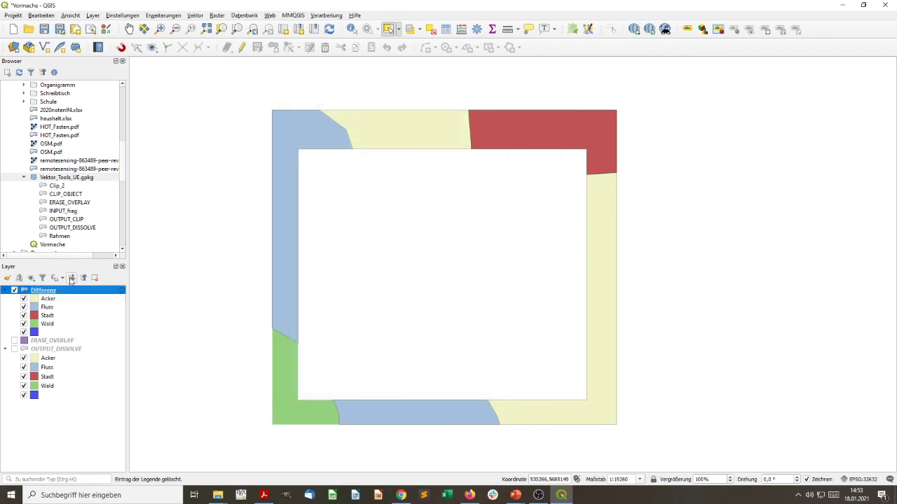
pyautogui.moveTo(52, 290); pyautogui.dragTo(63, 188)
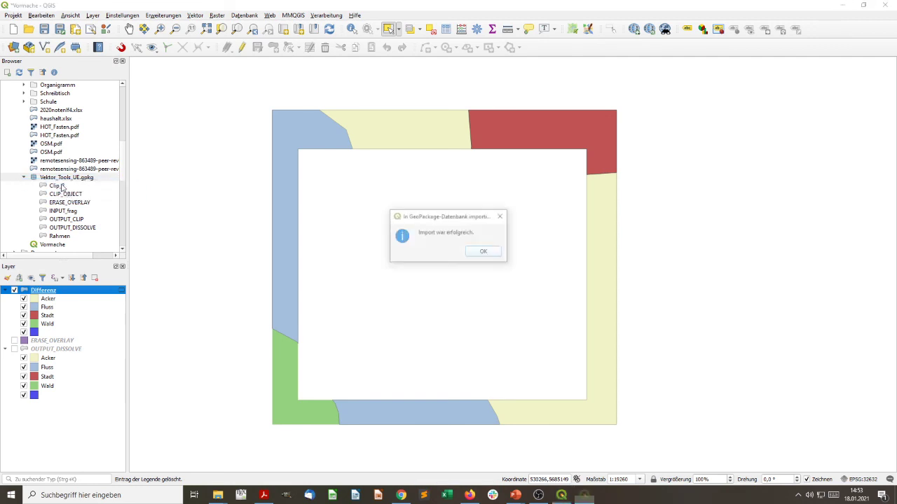
pyautogui.click(484, 252)
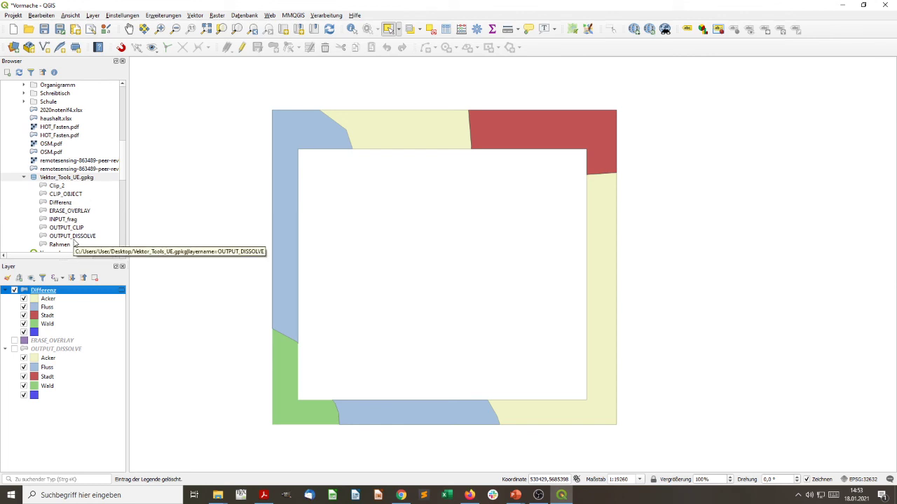
# - Check the metadata, attributes and preview of the Differenz layer stored in Vektor_Tools_UE.gpkg
pyautogui.click(63, 204)
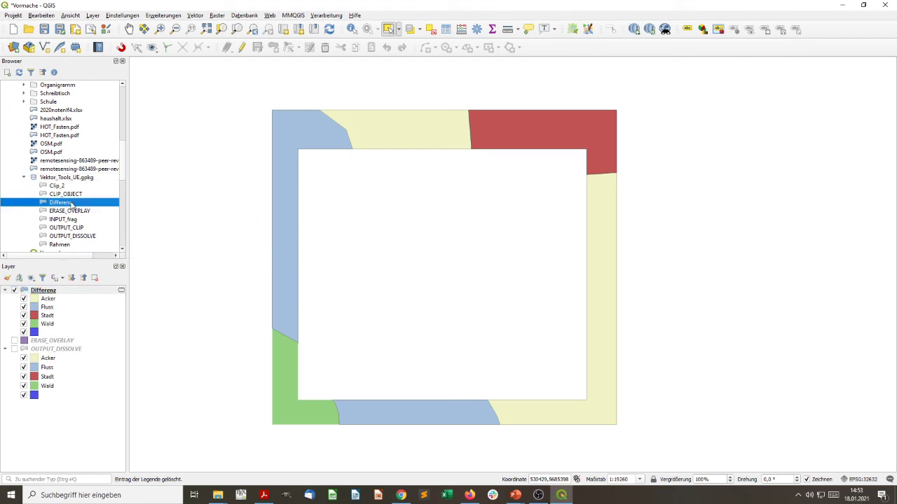
pyautogui.rightClick(71, 203)
pyautogui.click(107, 222)
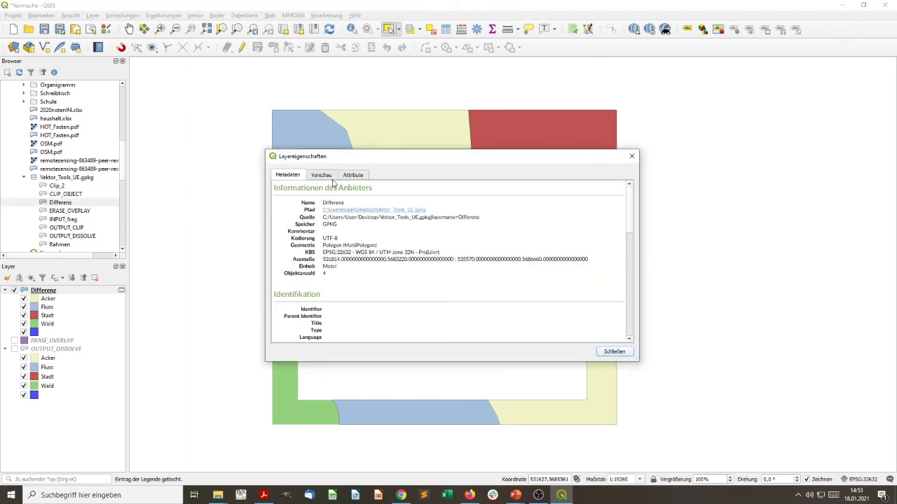
pyautogui.click(353, 175)
pyautogui.click(320, 177)
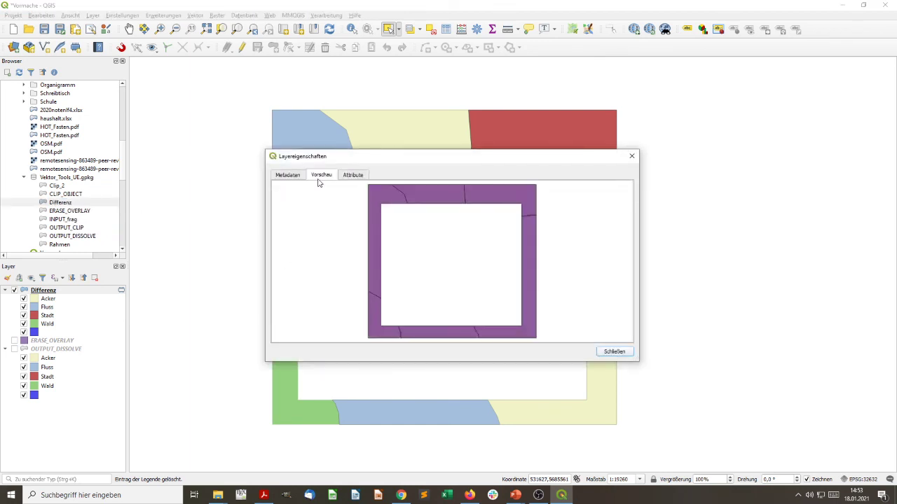
pyautogui.click(631, 156)
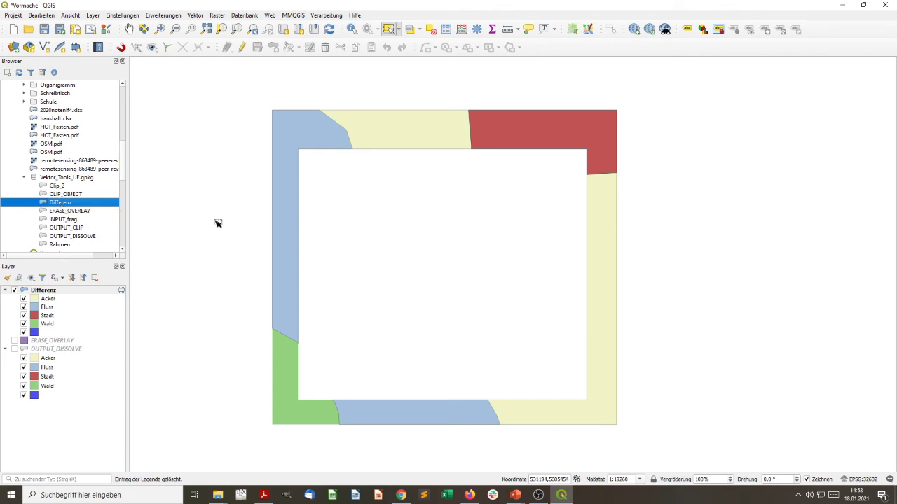
# - Replace the temporary Differenz layer in the project with the Differenz layer from Vektor_Tools_UE.gpkg
pyautogui.rightClick(96, 293)
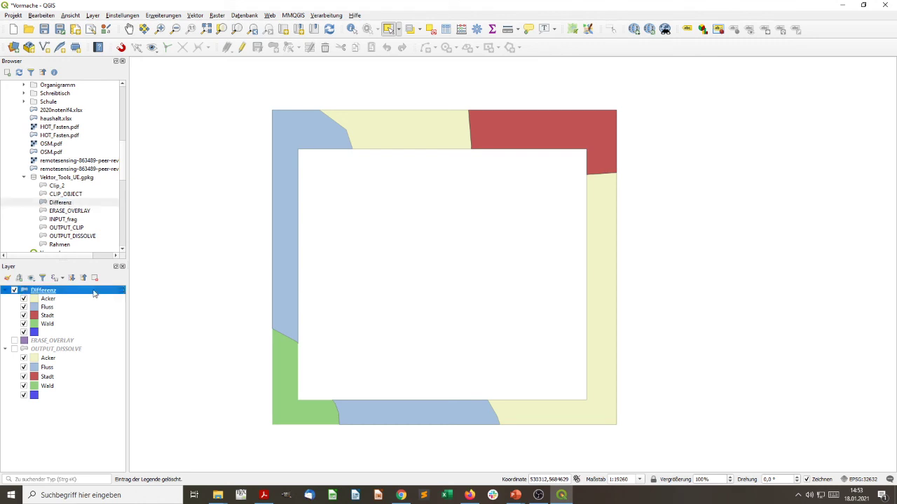
pyautogui.click(176, 371)
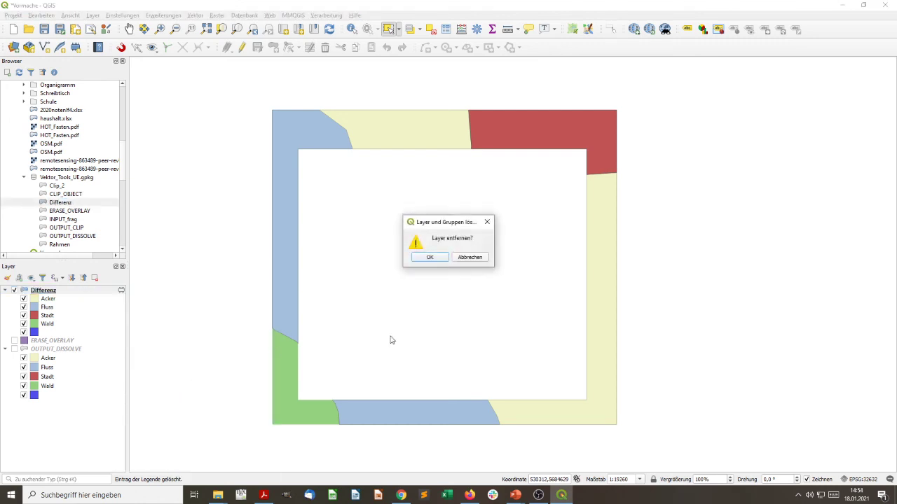
pyautogui.click(430, 257)
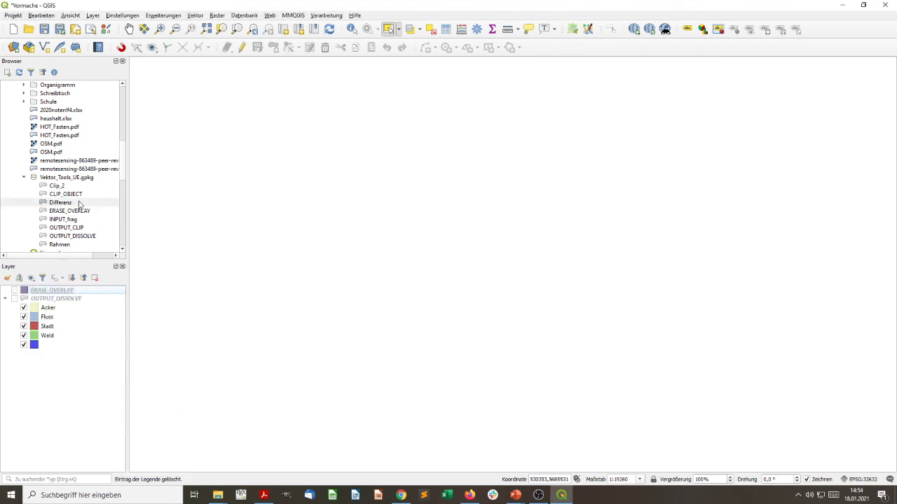
pyautogui.moveTo(56, 203); pyautogui.dragTo(235, 320)
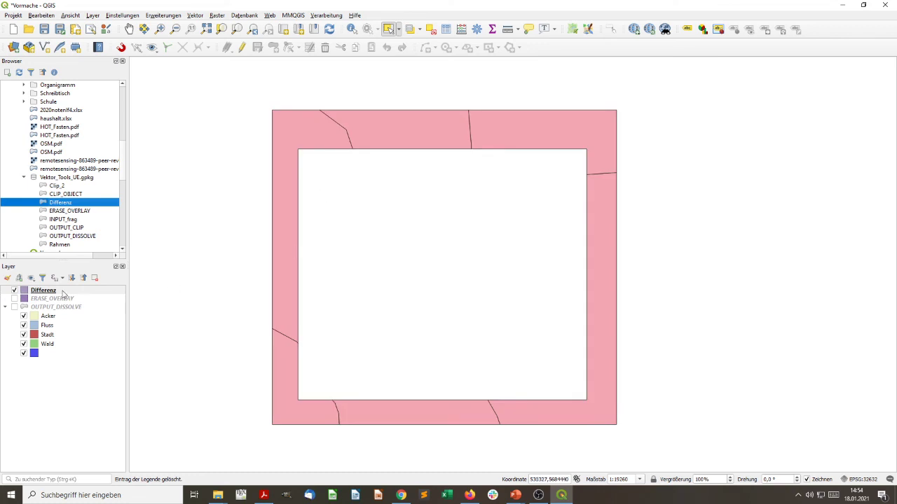
# - Paste the copied land-use style onto the Differenz layer
pyautogui.rightClick(62, 292)
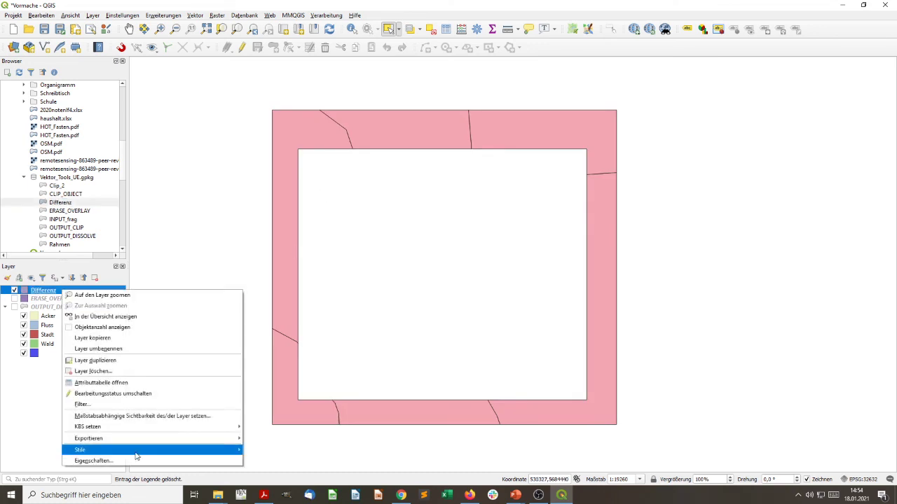
pyautogui.moveTo(211, 447)
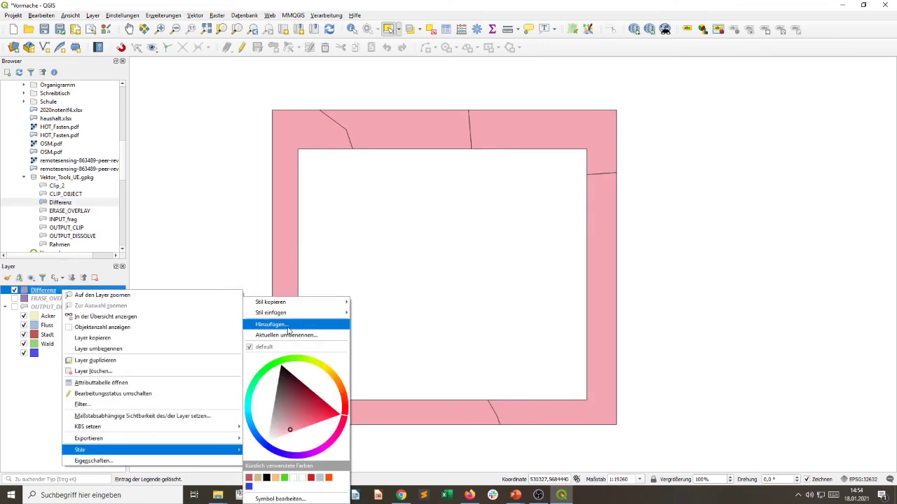
pyautogui.moveTo(295, 321)
pyautogui.click(387, 335)
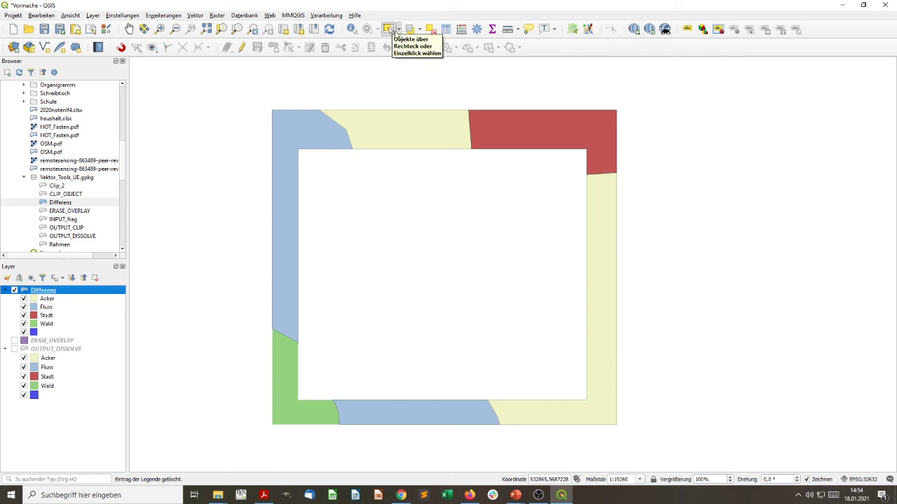
# - Select the Wald, Acker, Stadt and Fluss areas of Differenz one by one to check which parts belong together, and clear the selection
pyautogui.click(389, 29)
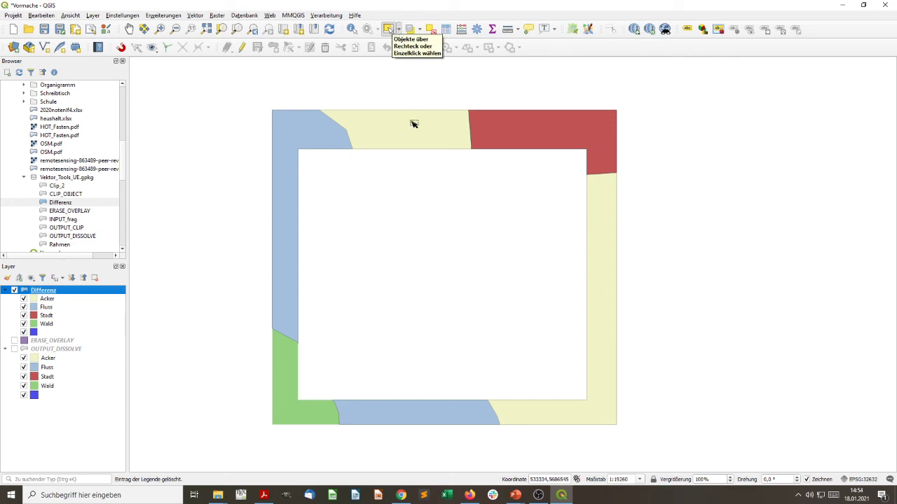
pyautogui.click(291, 375)
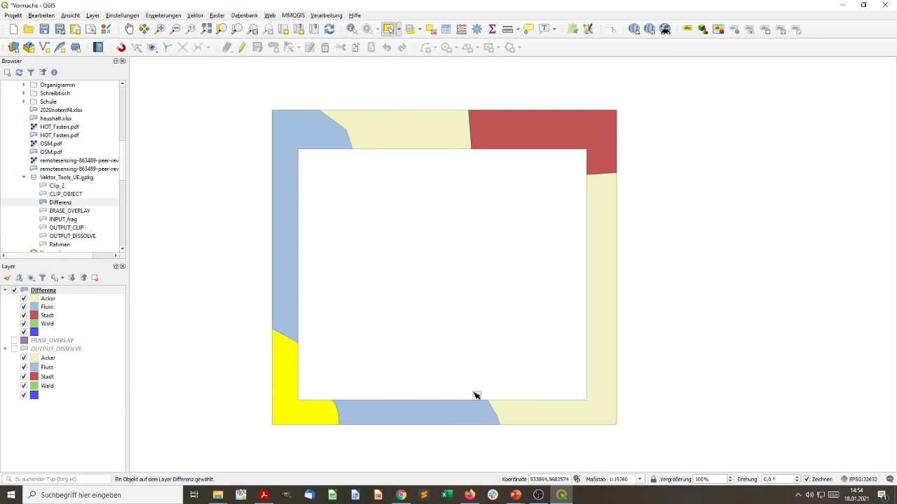
pyautogui.click(608, 323)
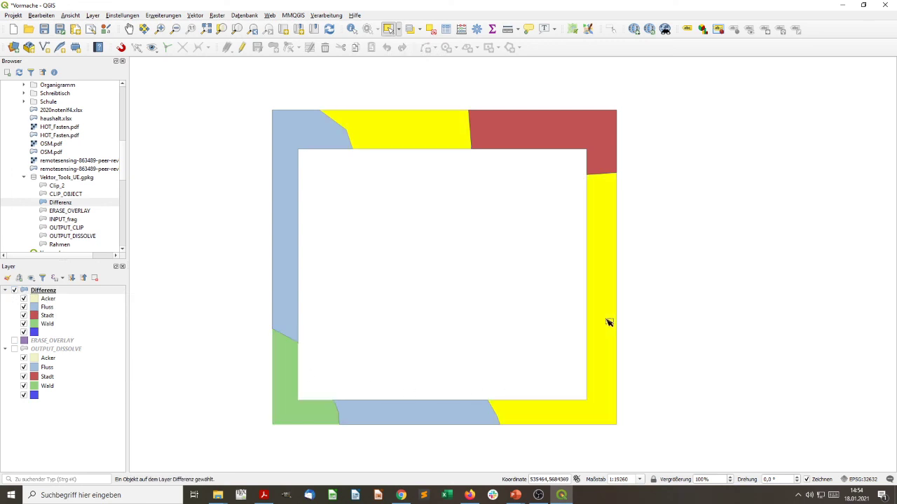
pyautogui.click(522, 127)
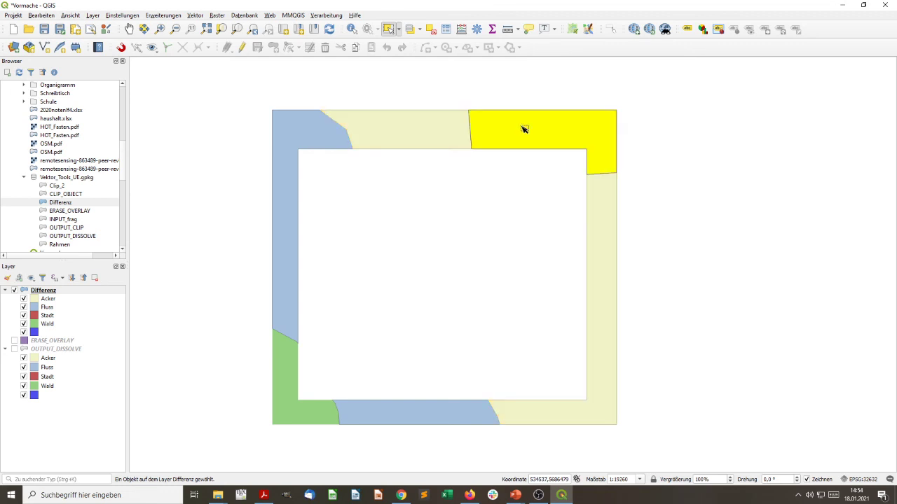
pyautogui.click(313, 147)
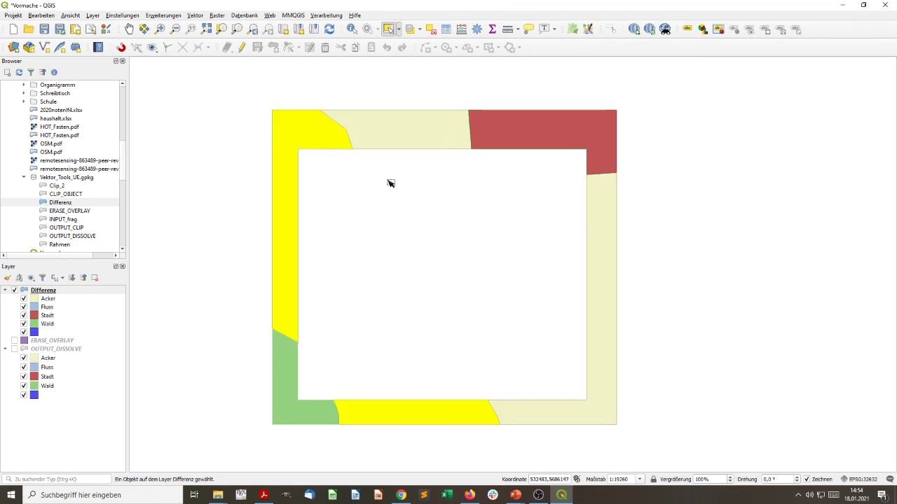
pyautogui.click(606, 237)
pyautogui.click(467, 412)
pyautogui.click(379, 141)
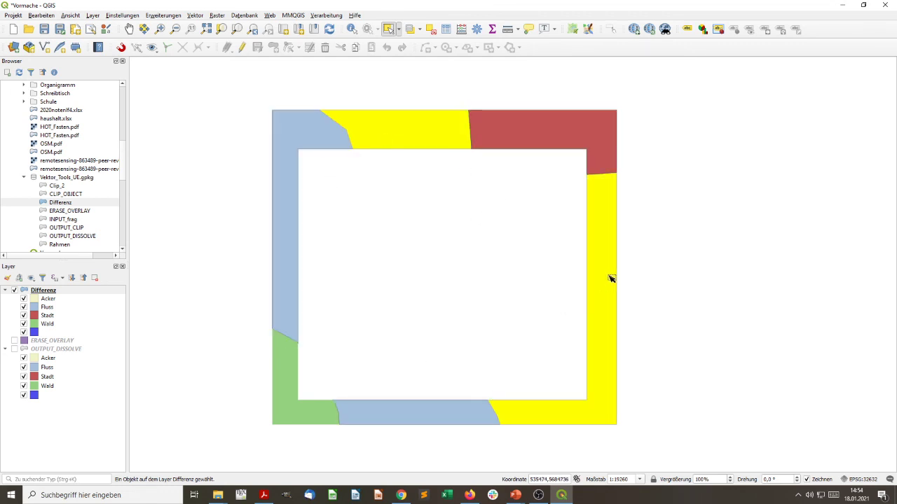
pyautogui.click(380, 105)
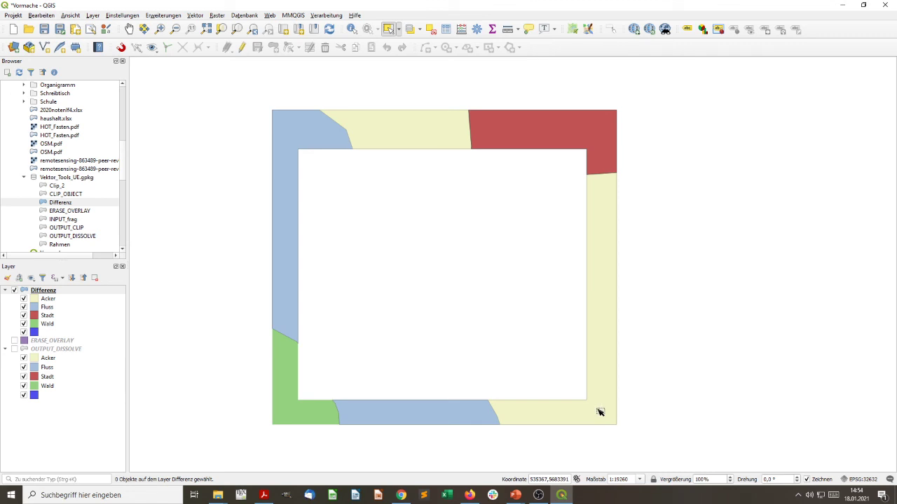
# - Show the Differenz attribute table in a narrow, shortened window beside the map
pyautogui.rightClick(88, 293)
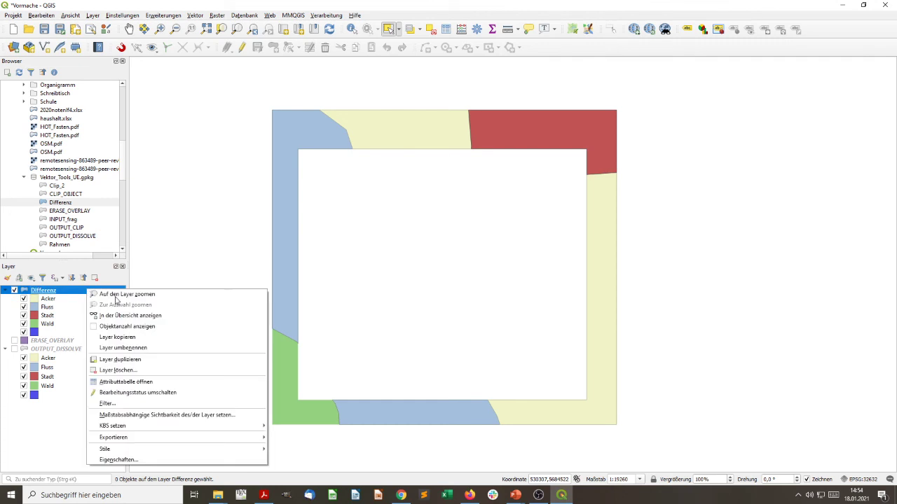
pyautogui.click(148, 368)
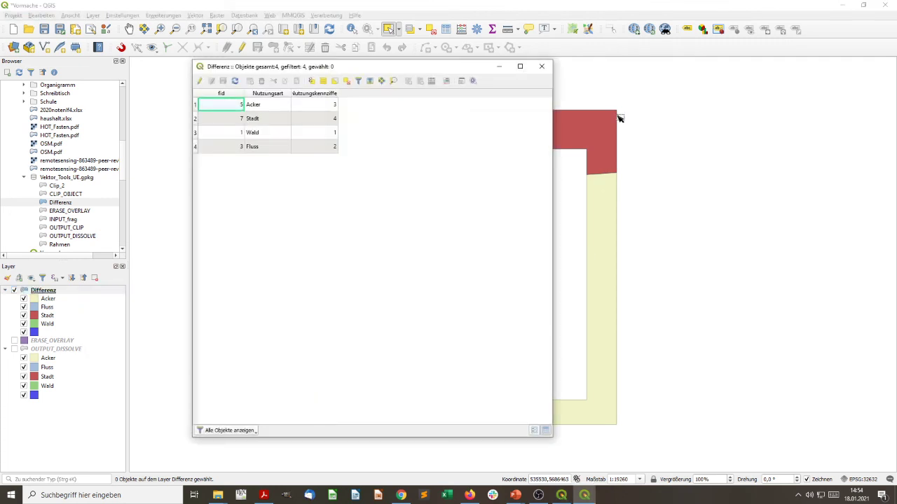
pyautogui.moveTo(473, 75); pyautogui.dragTo(896, 73)
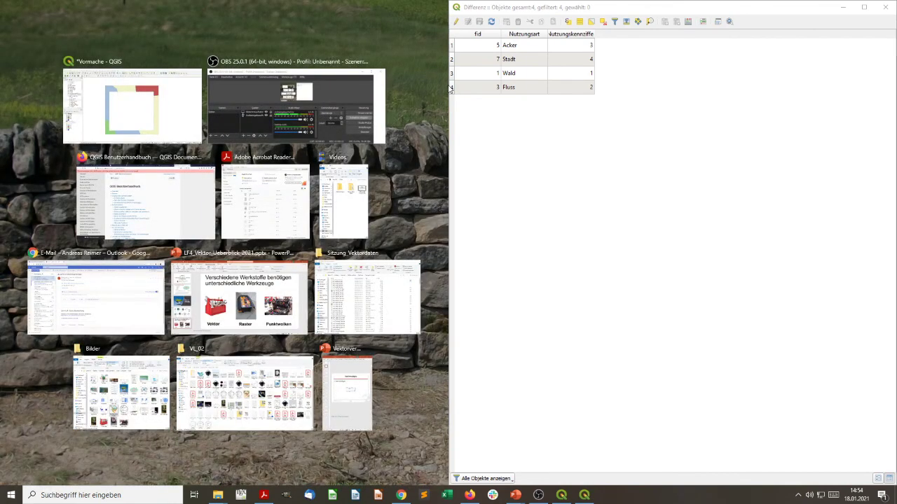
pyautogui.click(450, 88)
pyautogui.moveTo(445, 99); pyautogui.dragTo(656, 127)
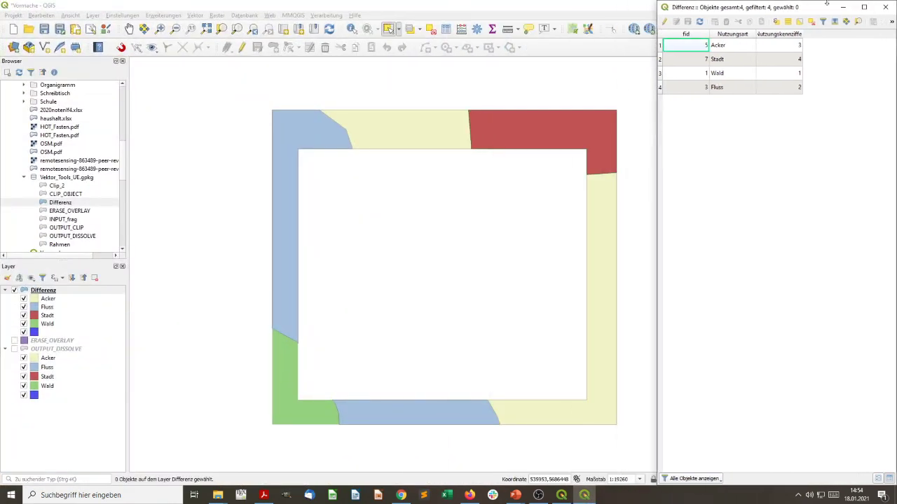
pyautogui.moveTo(826, 3); pyautogui.dragTo(817, 116)
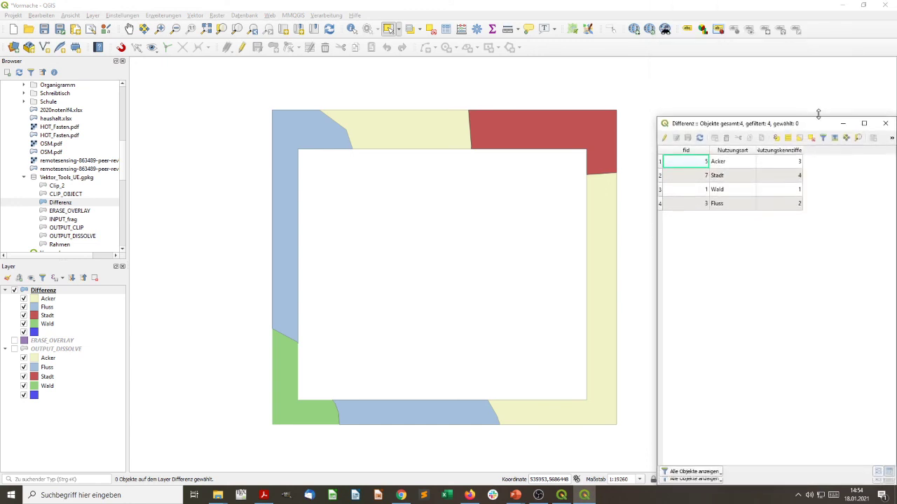
# - Select the Stadt, Fluss, Wald and Acker polygons of Differenz on the map in turn, finishing with Fluss
pyautogui.click(594, 226)
pyautogui.click(591, 126)
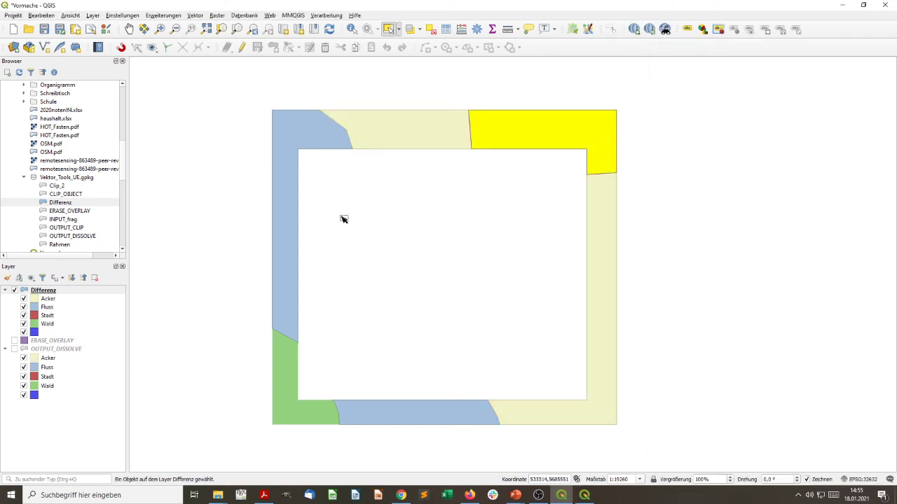
pyautogui.click(288, 212)
pyautogui.click(277, 391)
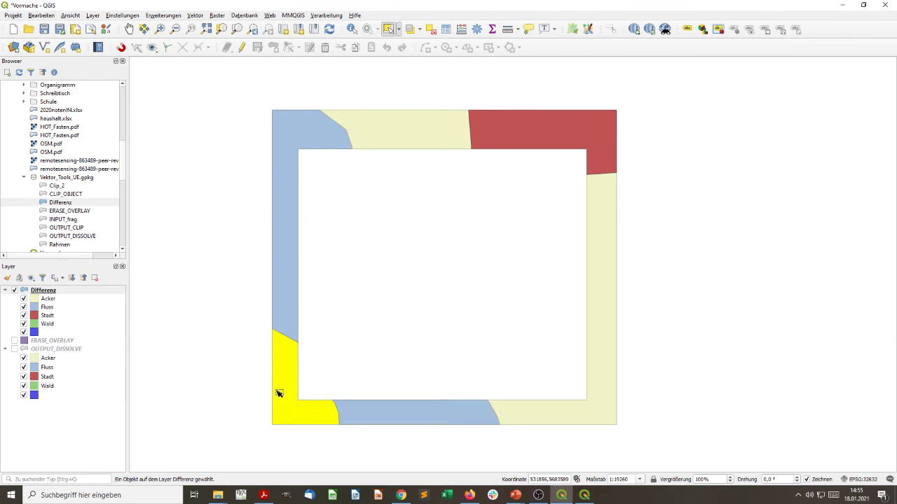
pyautogui.click(286, 237)
pyautogui.click(400, 127)
pyautogui.click(574, 140)
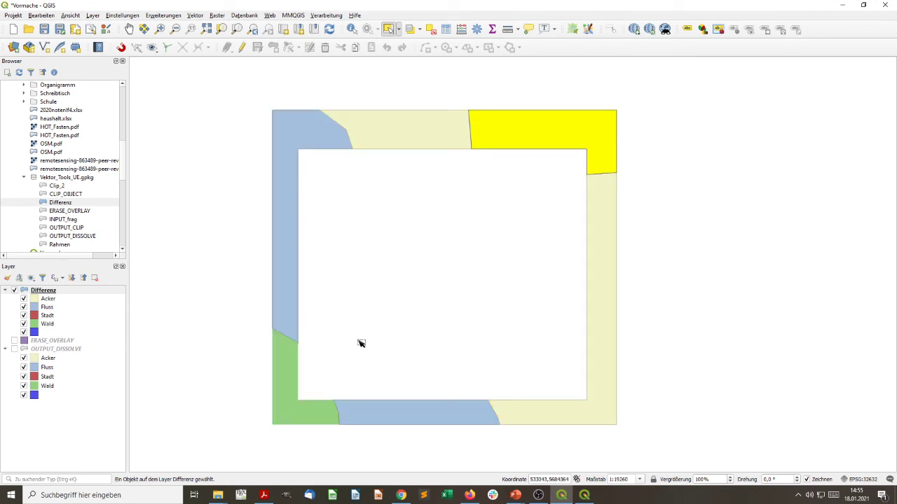
pyautogui.click(278, 384)
pyautogui.click(381, 410)
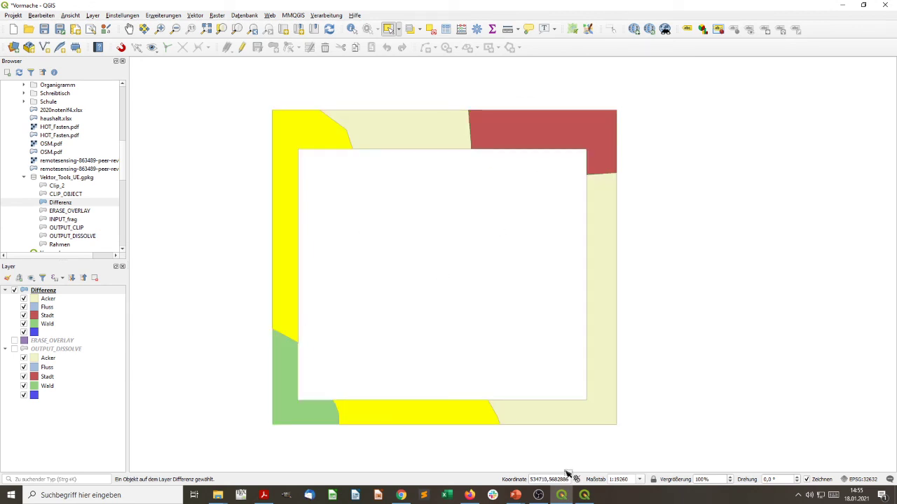
# - Compare the Acker, Stadt, Wald and Fluss records with their map areas by selecting each table row in turn, and clear the selection
pyautogui.click(585, 494)
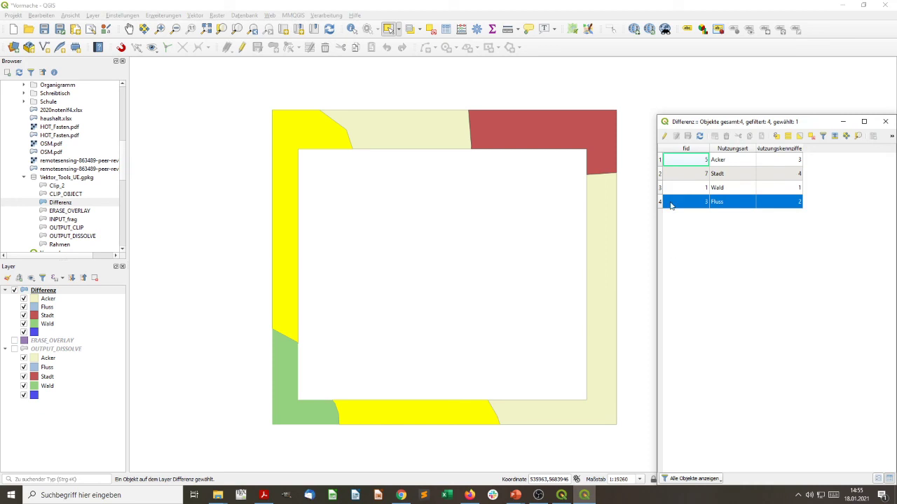
pyautogui.click(659, 160)
pyautogui.click(659, 174)
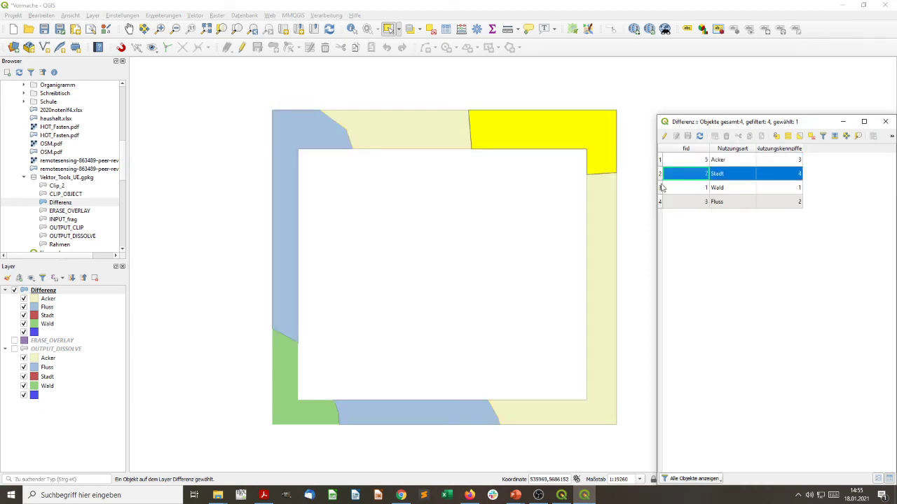
pyautogui.click(660, 188)
pyautogui.click(659, 202)
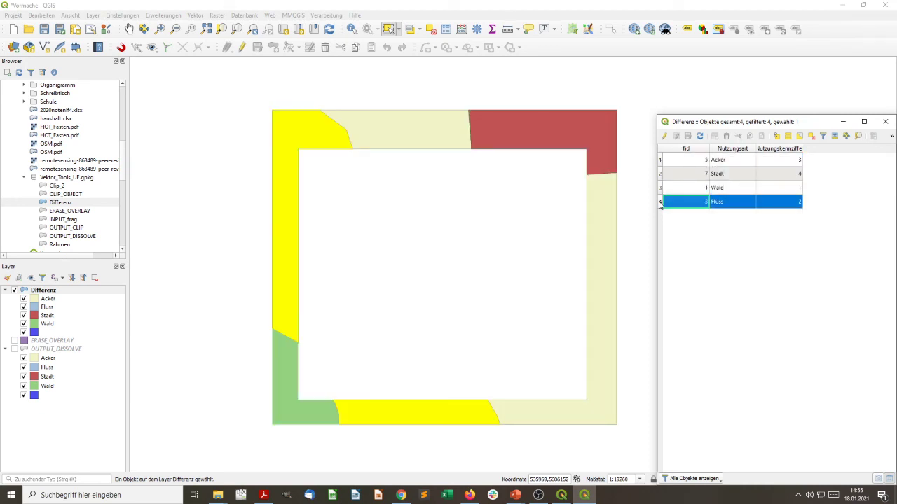
pyautogui.click(660, 161)
pyautogui.click(660, 173)
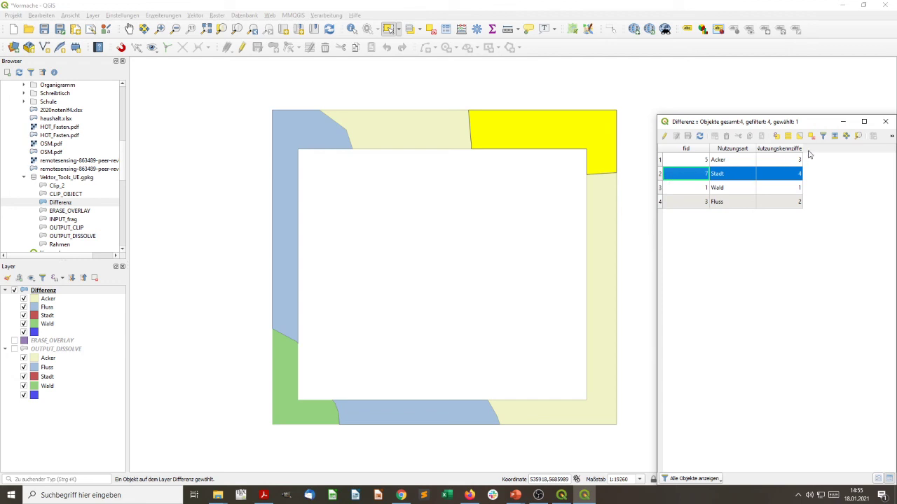
pyautogui.click(659, 187)
pyautogui.click(660, 202)
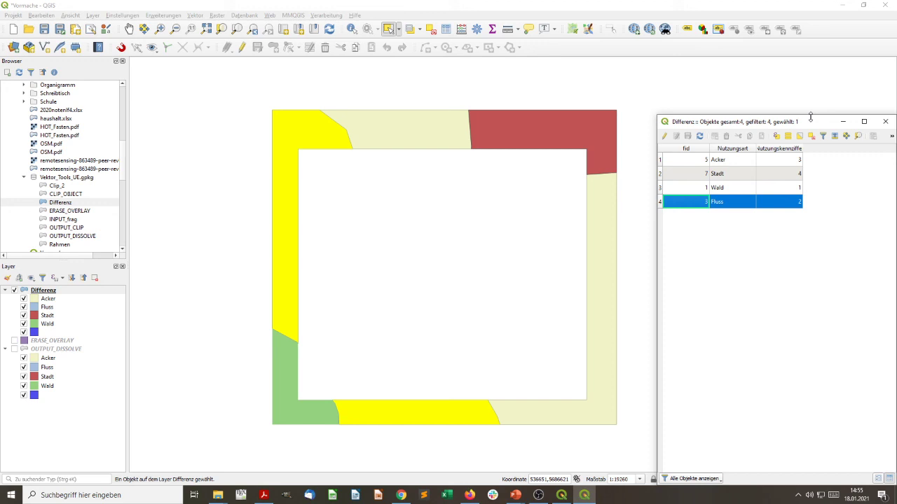
pyautogui.click(553, 116)
pyautogui.click(522, 91)
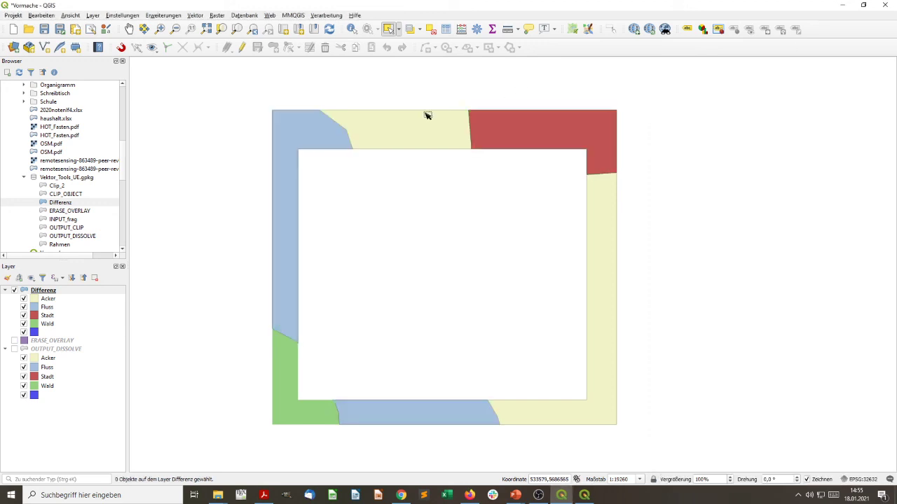
# - Split the multipart features of the Differenz layer into single parts with Mehr- zu einteilig, output as a temporary layer
pyautogui.click(200, 16)
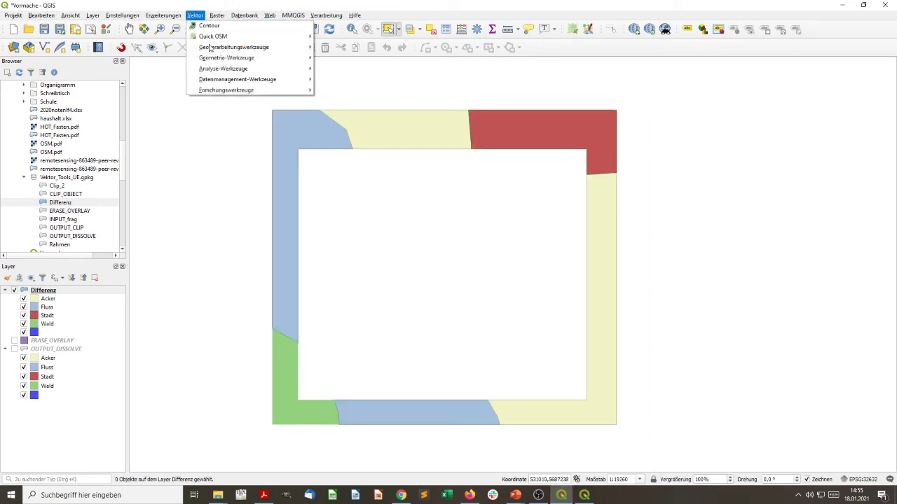
pyautogui.moveTo(212, 52)
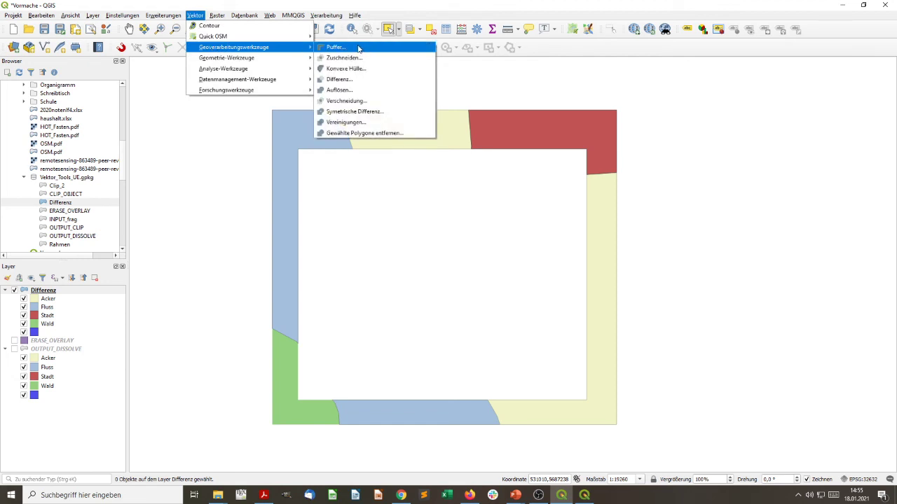
pyautogui.moveTo(263, 63)
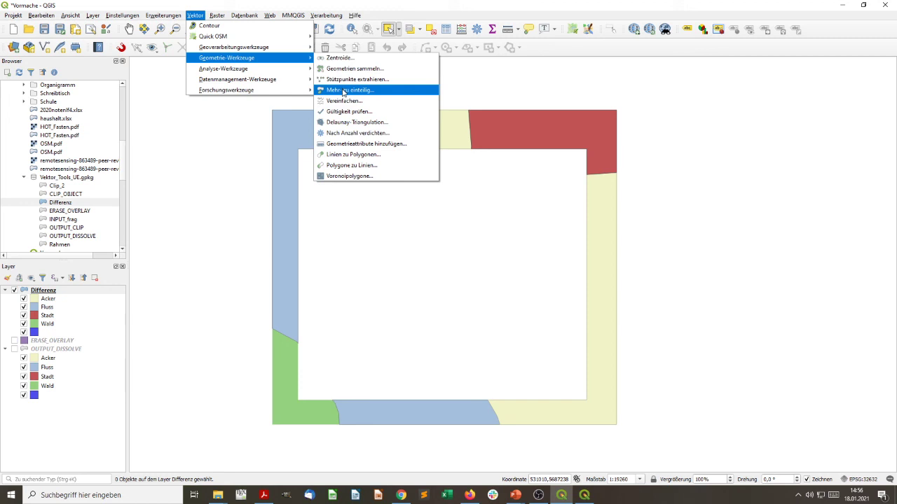
pyautogui.click(344, 91)
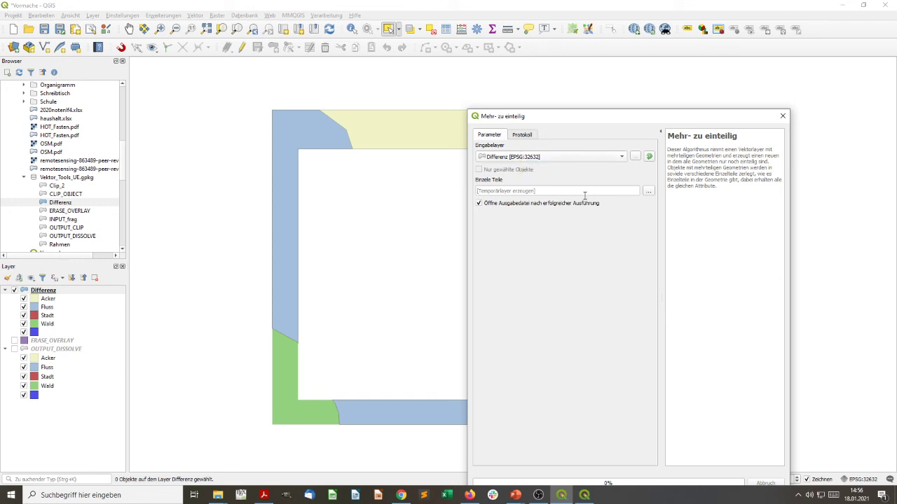
pyautogui.moveTo(693, 117); pyautogui.dragTo(692, 86)
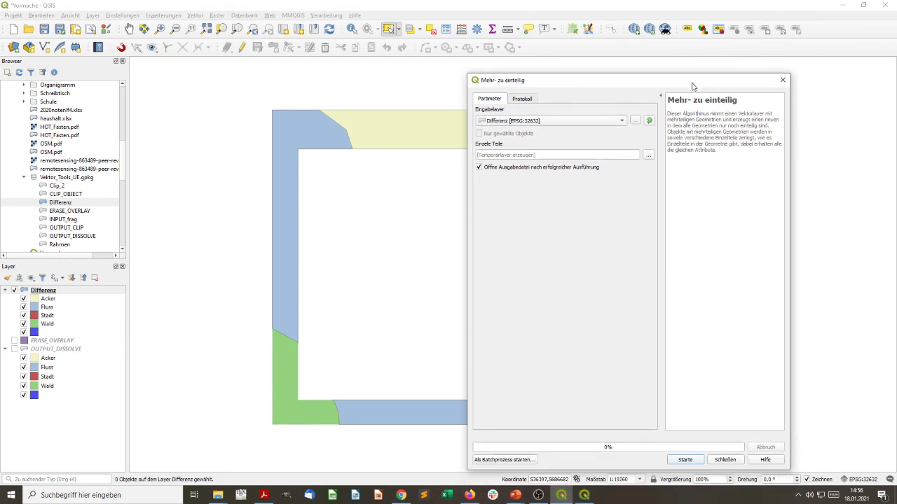
pyautogui.click(690, 461)
pyautogui.click(783, 80)
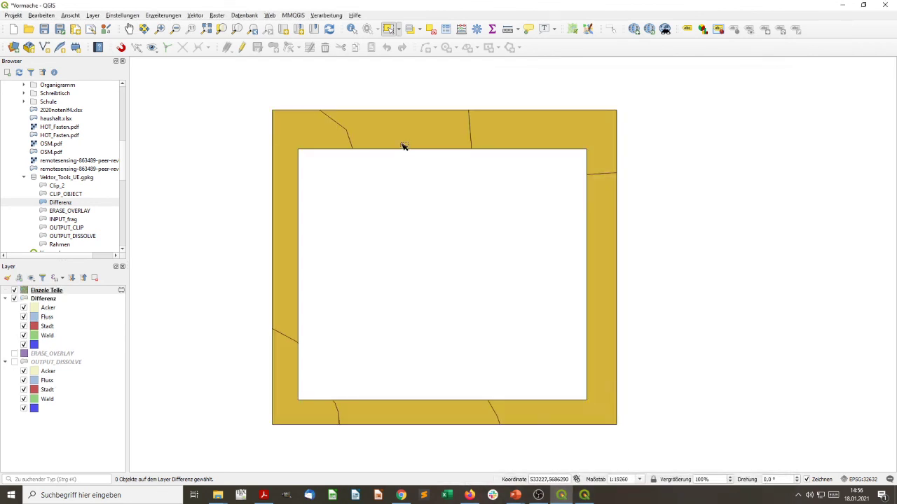
# - Hide the Differenz layer and paste the copied land-use style onto the Einzele Teile layer
pyautogui.click(14, 299)
pyautogui.rightClick(56, 292)
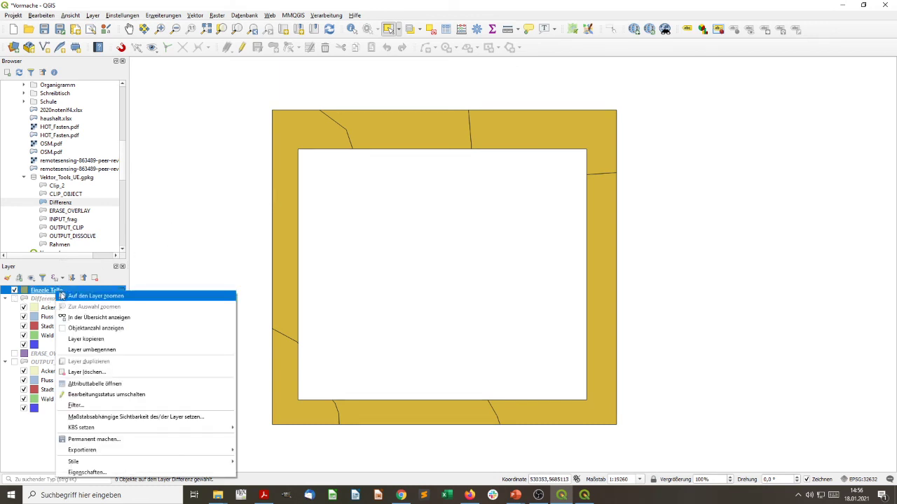
pyautogui.moveTo(175, 464)
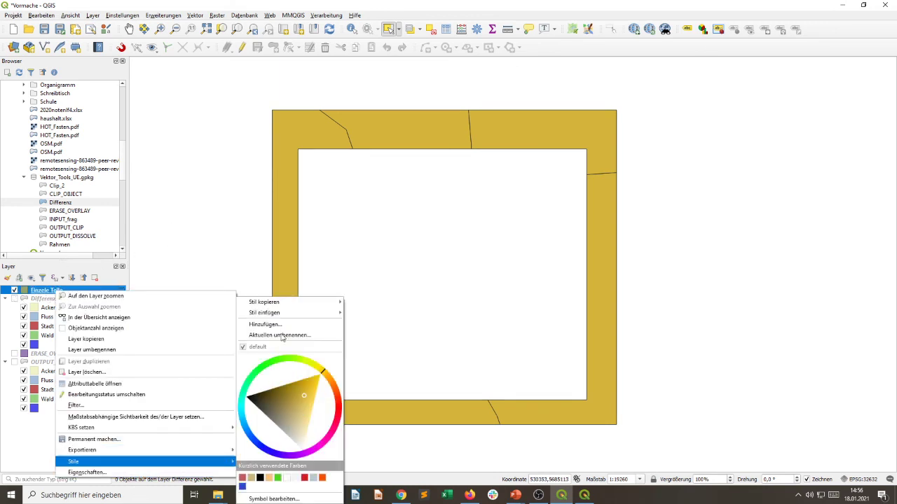
pyautogui.moveTo(294, 319)
pyautogui.click(372, 334)
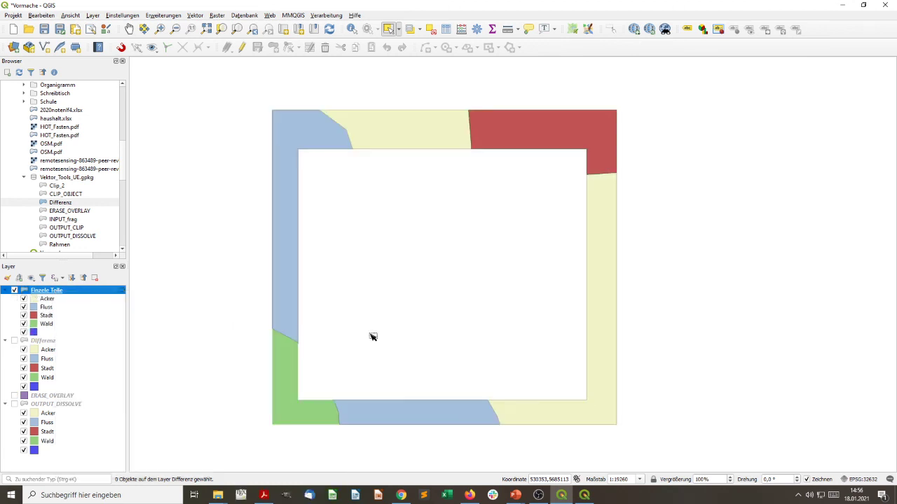
# - Select the individual Fluss, Acker, Stadt and Wald parts of Einzele Teile on the map in turn, finishing with Wald
pyautogui.click(307, 141)
pyautogui.click(382, 418)
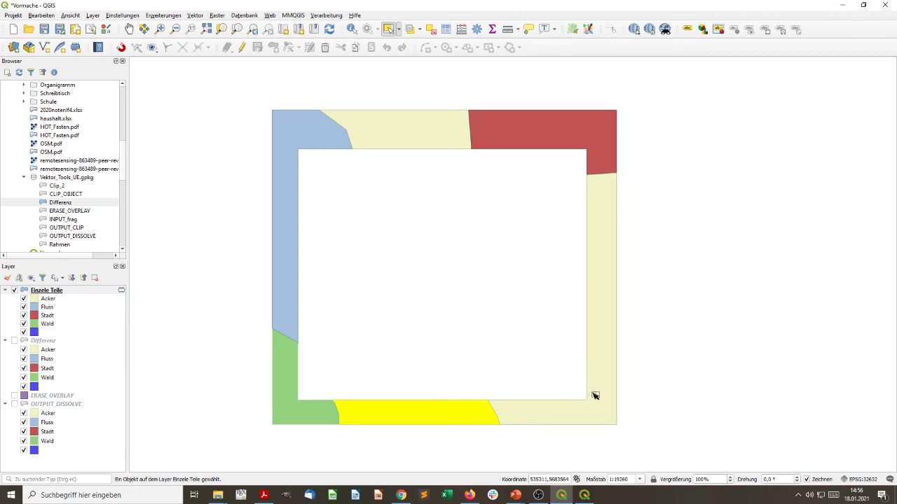
pyautogui.click(592, 393)
pyautogui.click(452, 138)
pyautogui.click(504, 133)
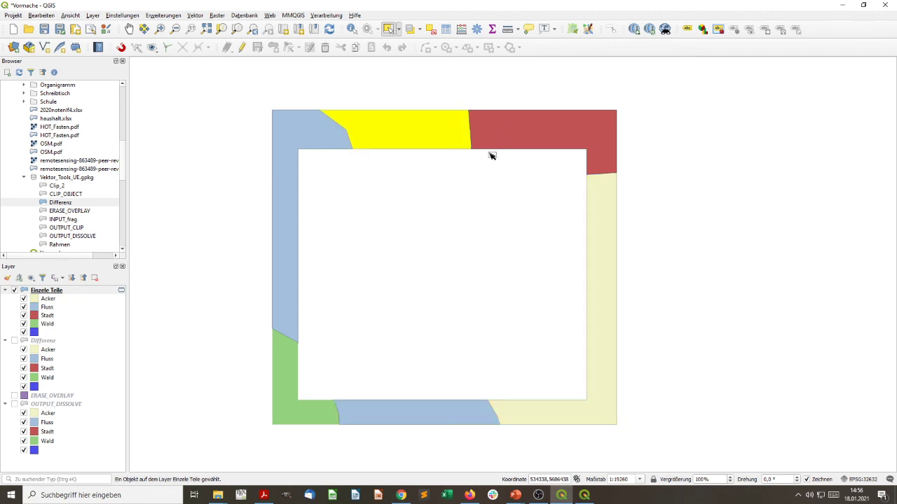
pyautogui.click(299, 413)
# - Open the attribute table of the Einzele Teile layer and place it beside the map polygons
pyautogui.rightClick(71, 294)
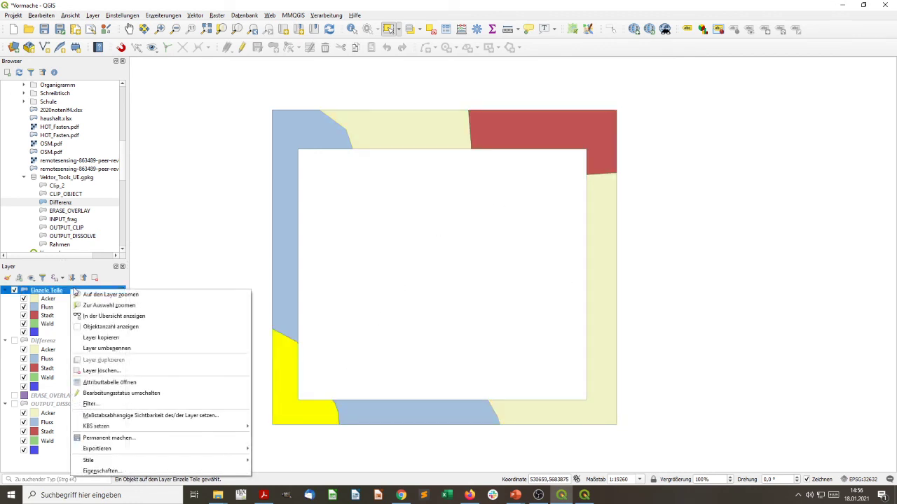
pyautogui.click(102, 374)
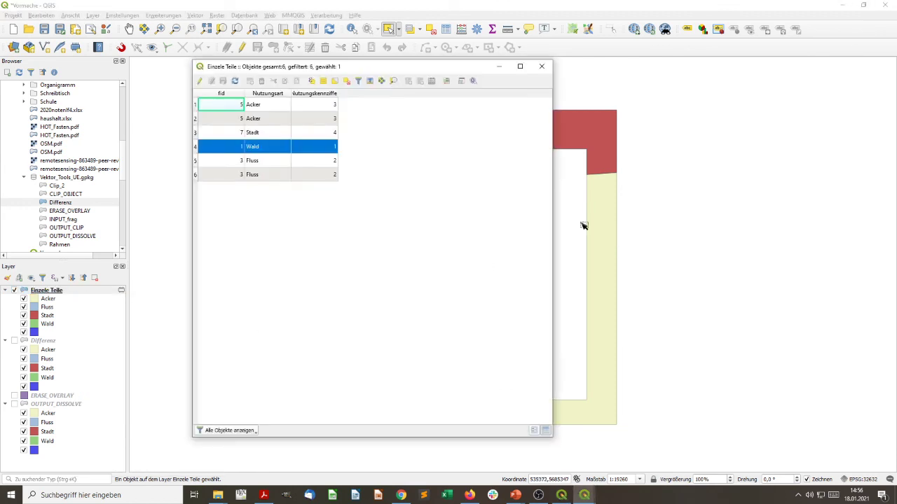
pyautogui.moveTo(365, 72); pyautogui.dragTo(684, 62)
pyautogui.click(549, 102)
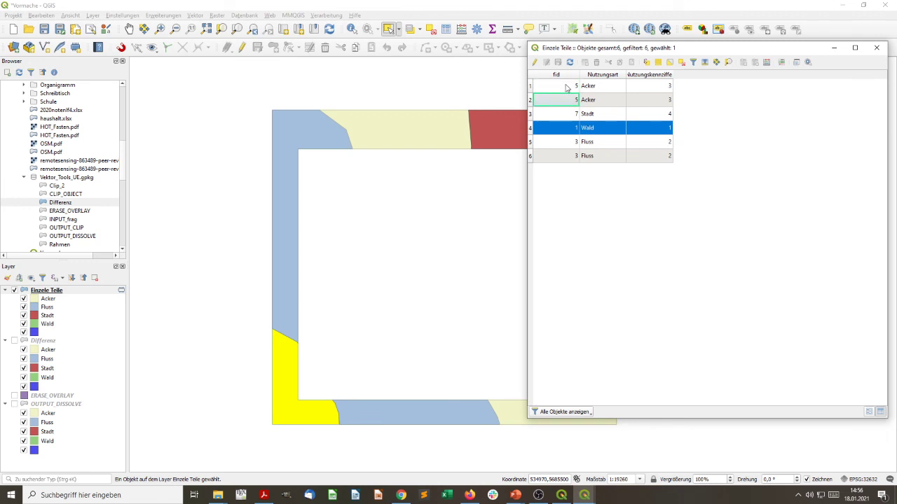
# - Compare the two Acker records with their map parts by selecting them alternately, and narrow the table to uncover the whole frame
pyautogui.click(532, 86)
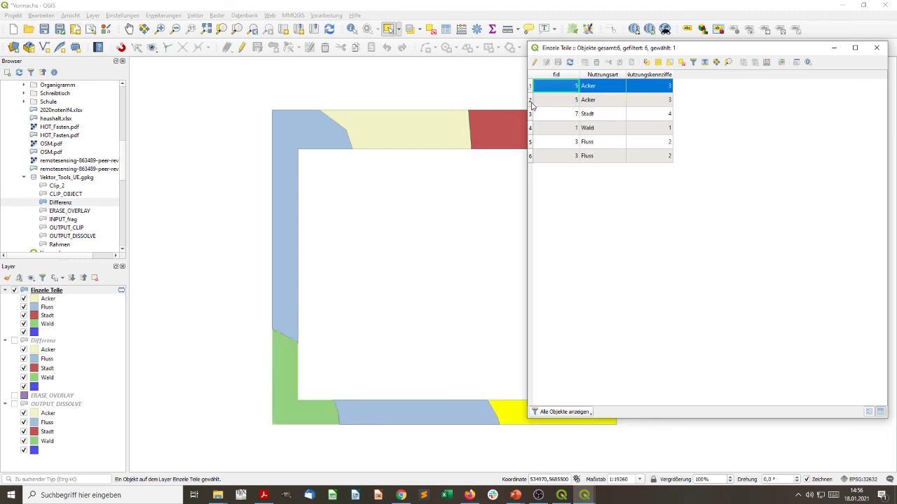
pyautogui.click(532, 102)
pyautogui.click(531, 87)
pyautogui.click(530, 100)
pyautogui.click(532, 87)
pyautogui.click(531, 102)
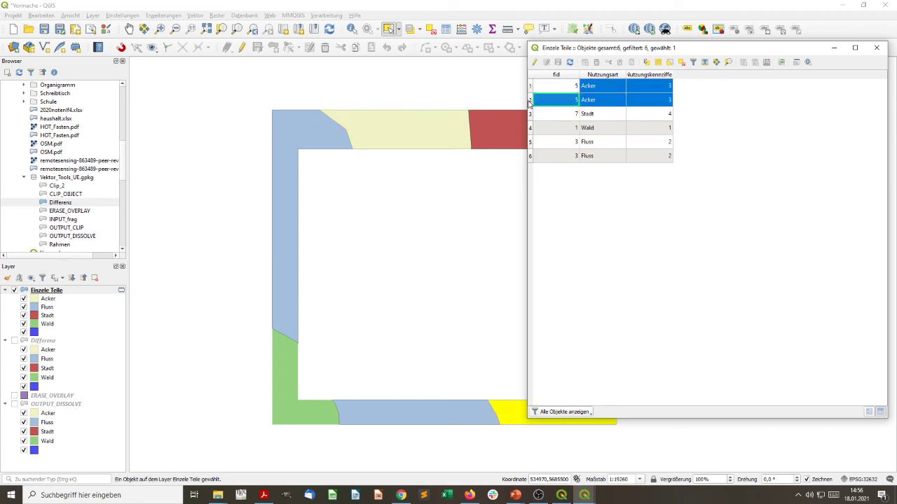
pyautogui.click(531, 90)
pyautogui.click(546, 100)
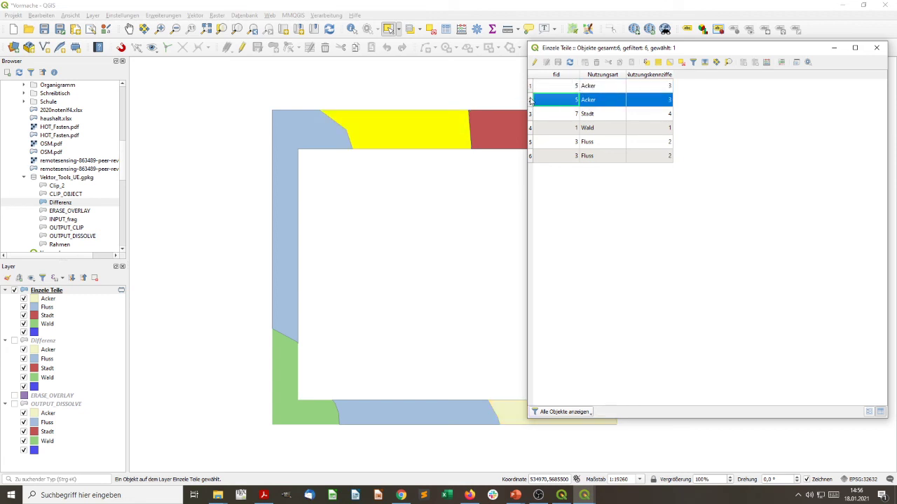
pyautogui.moveTo(528, 100); pyautogui.dragTo(633, 94)
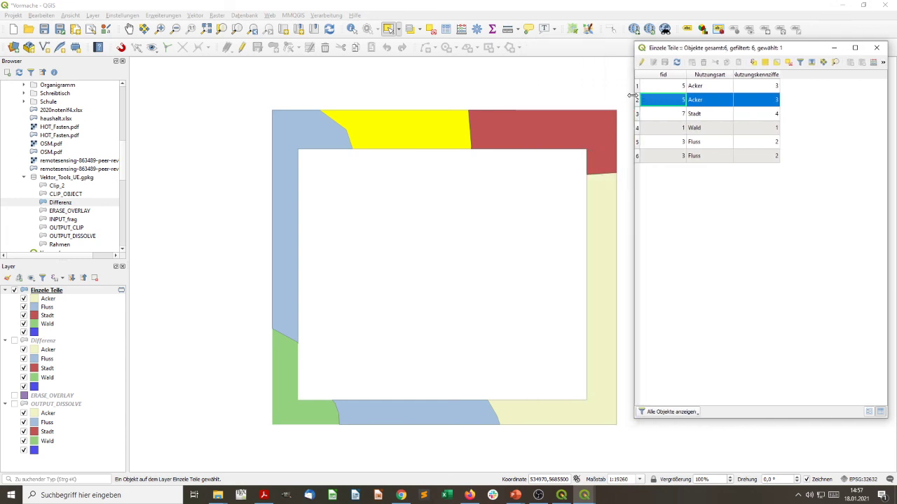
# - Check the single parts on the map by selecting the Stadt, Fluss, Wald and Acker polygons in turn, finishing with the eastern Acker
pyautogui.click(584, 143)
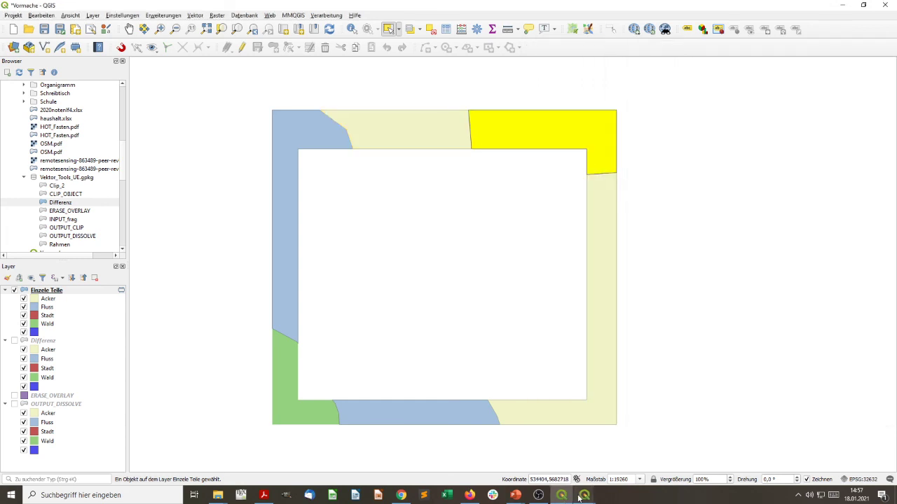
pyautogui.moveTo(584, 495)
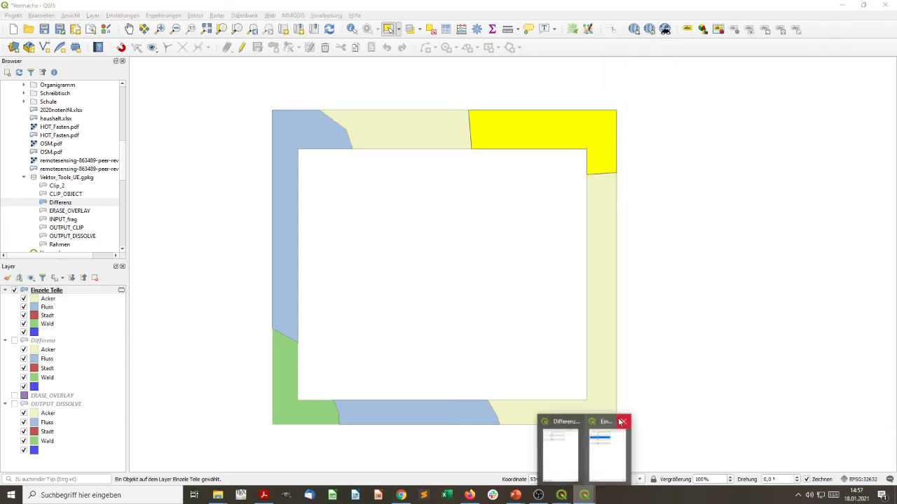
pyautogui.click(608, 256)
pyautogui.click(462, 420)
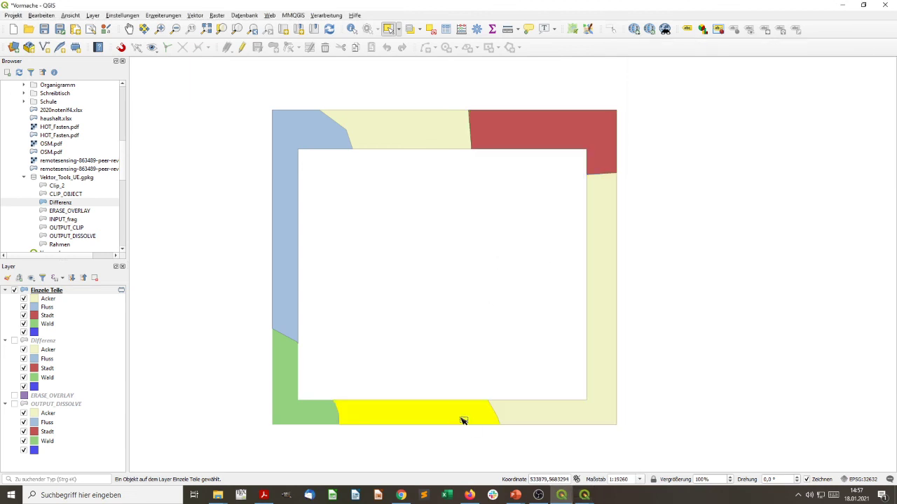
pyautogui.click(298, 414)
pyautogui.click(287, 185)
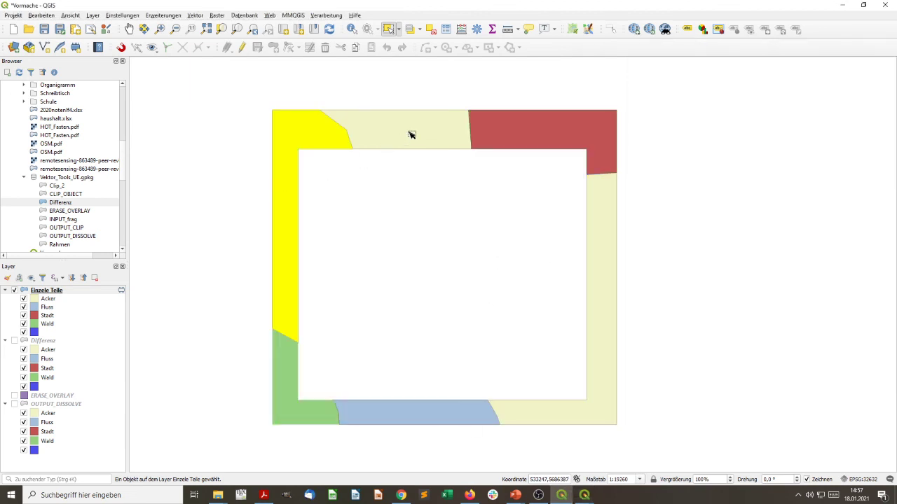
pyautogui.click(412, 136)
pyautogui.click(506, 138)
pyautogui.click(594, 299)
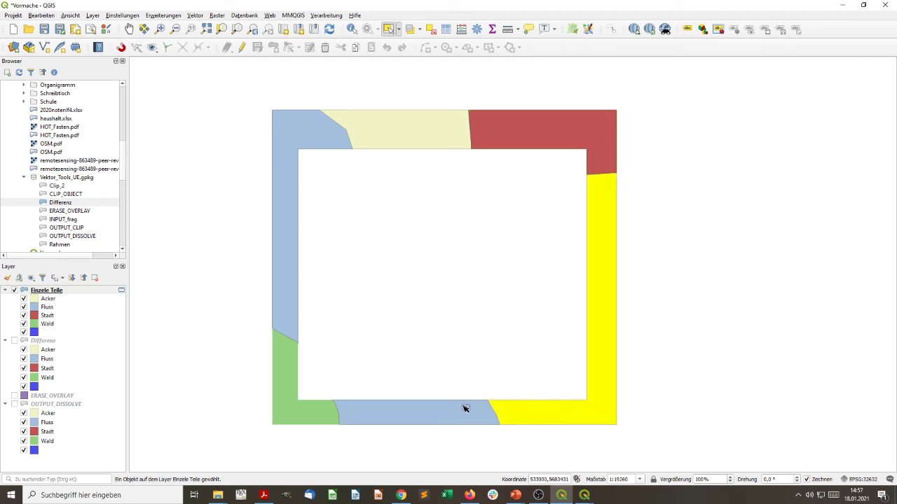
# - Select the separate Fluss, Acker, Stadt and Wald polygons once more, finishing with a close look at the northern Acker part
pyautogui.click(466, 408)
pyautogui.click(283, 230)
pyautogui.click(365, 136)
pyautogui.click(601, 281)
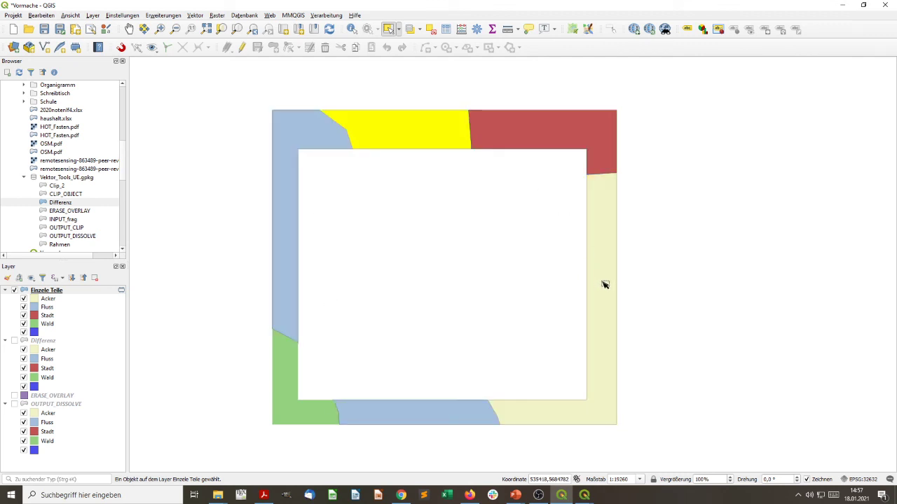
pyautogui.click(589, 134)
pyautogui.click(295, 414)
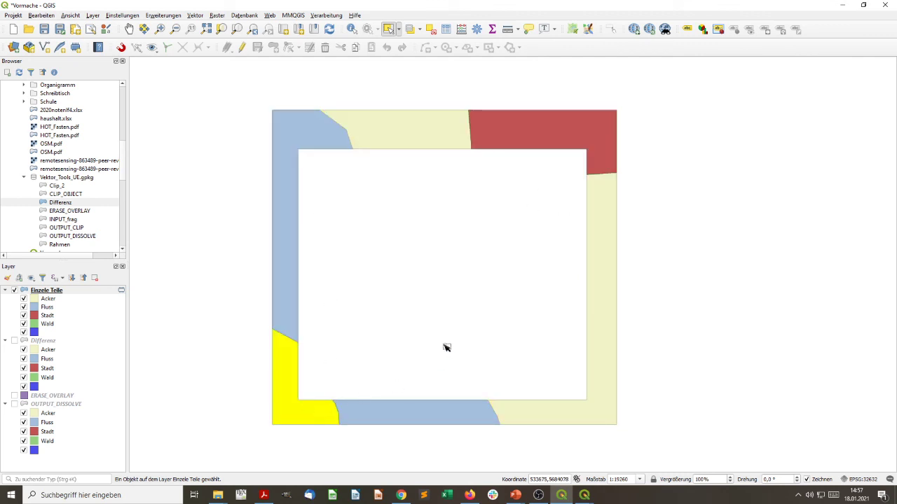
pyautogui.click(410, 126)
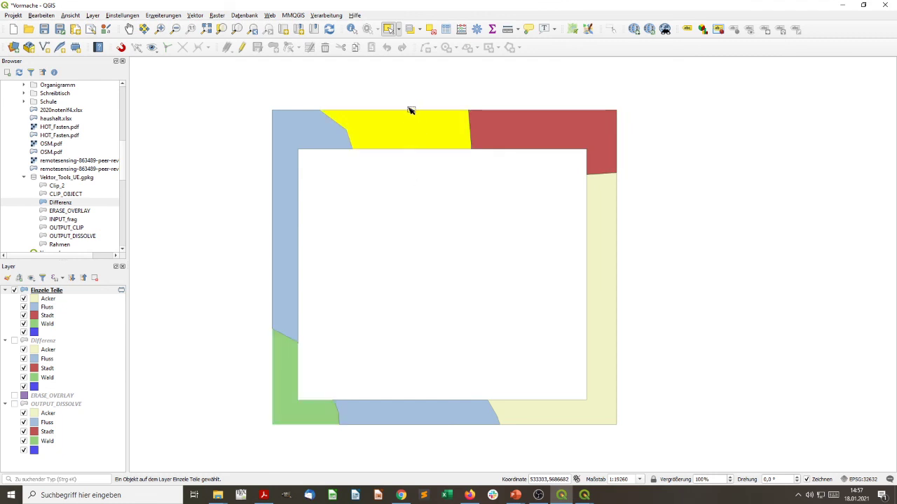
pyautogui.scroll(2, 410, 110)
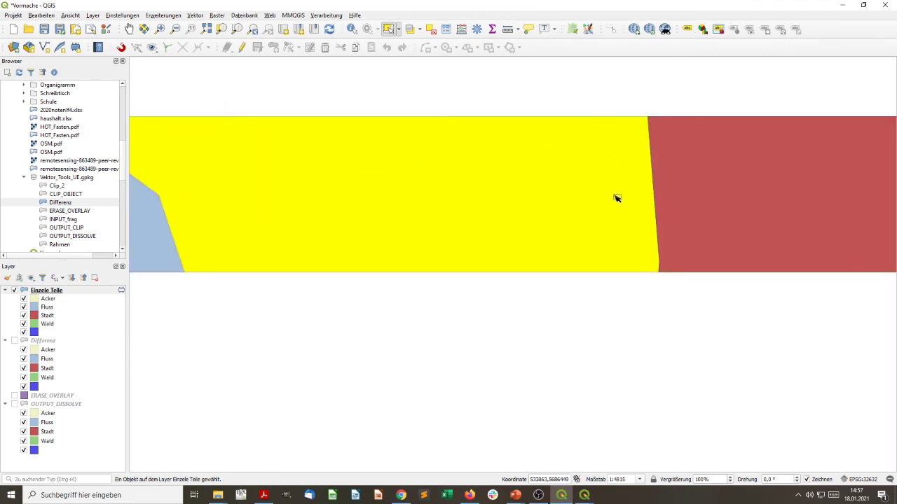
pyautogui.scroll(-3, 615, 200)
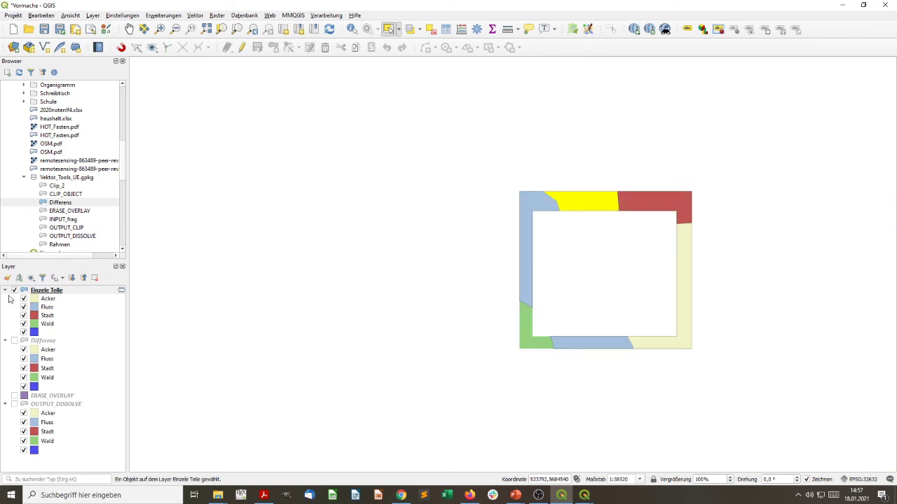
# - Show the Differenz layer in place of Einzele Teile and select its multipart Acker feature on the map
pyautogui.click(14, 340)
pyautogui.click(14, 290)
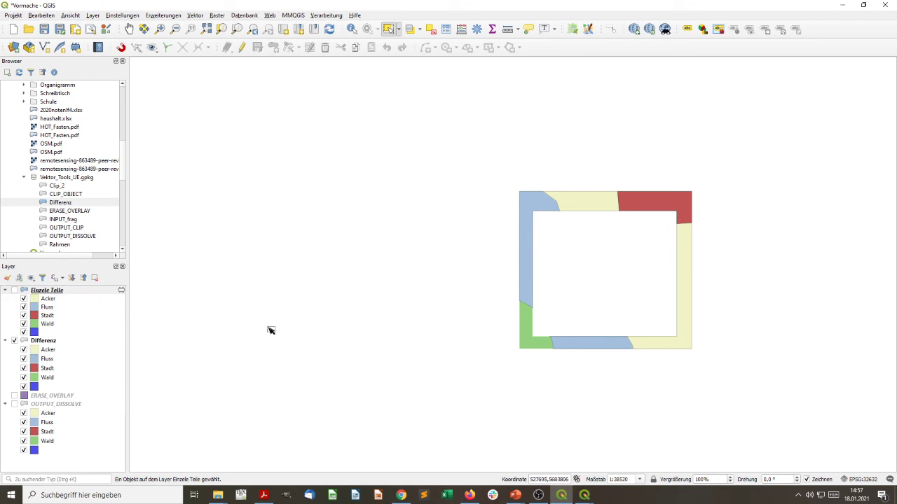
pyautogui.click(33, 342)
pyautogui.click(606, 198)
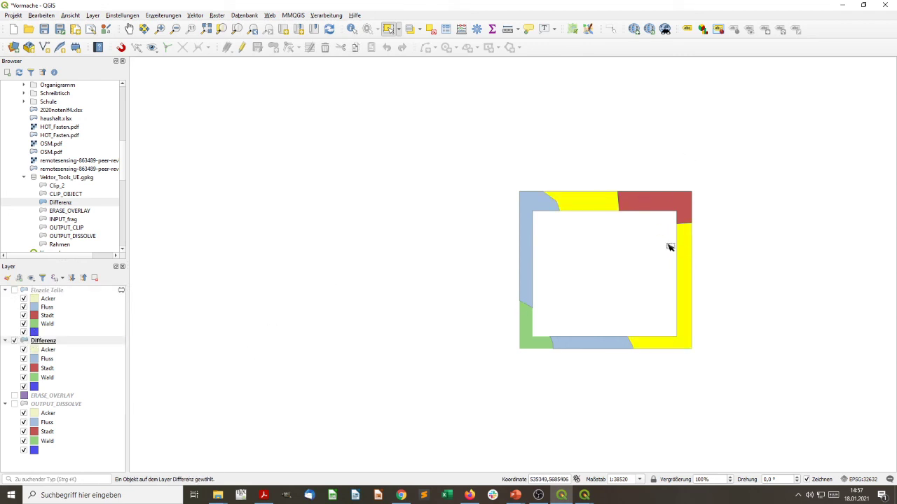
# - Examine the separate northern and eastern areas of the selected Acker multipart feature at close and overview scales
pyautogui.scroll(2, 666, 245)
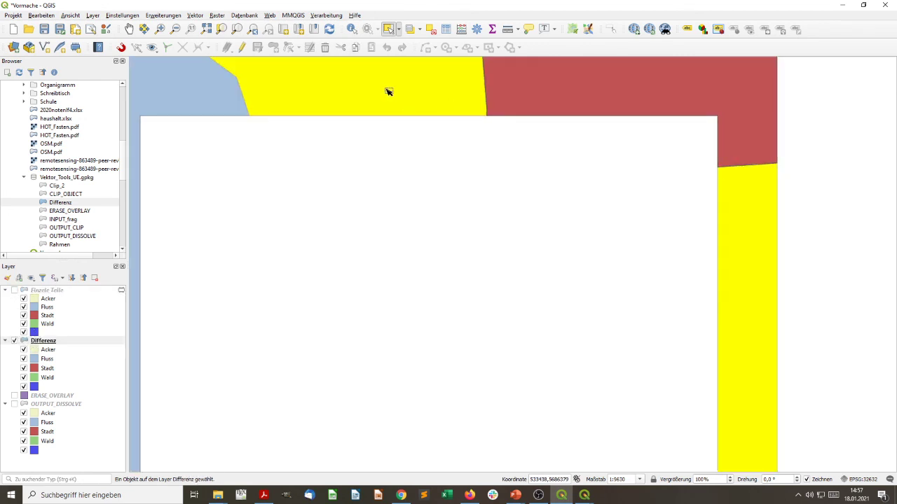
pyautogui.scroll(2, 386, 91)
pyautogui.scroll(2, 386, 90)
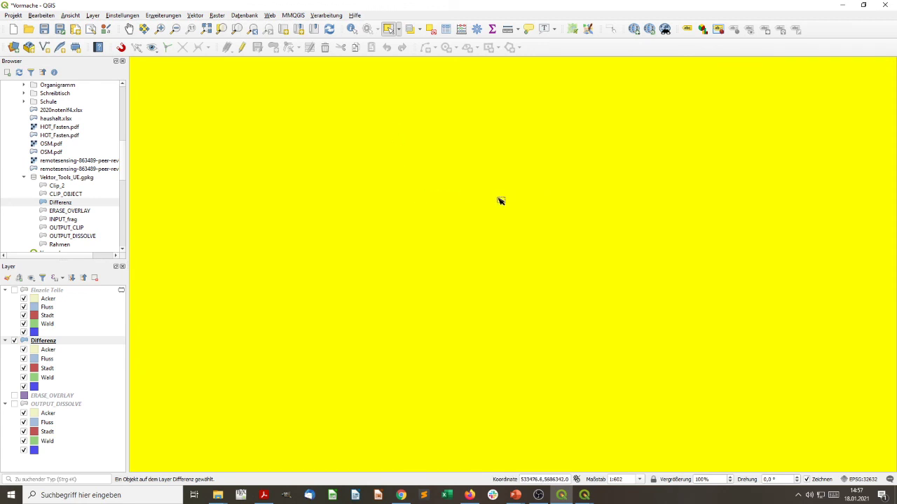
pyautogui.scroll(-3, 500, 201)
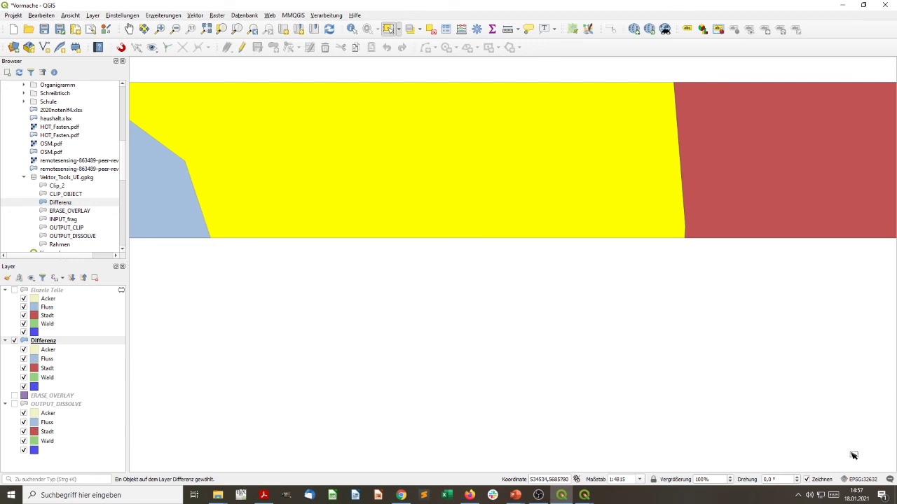
pyautogui.scroll(-3, 642, 428)
pyautogui.scroll(-3, 762, 444)
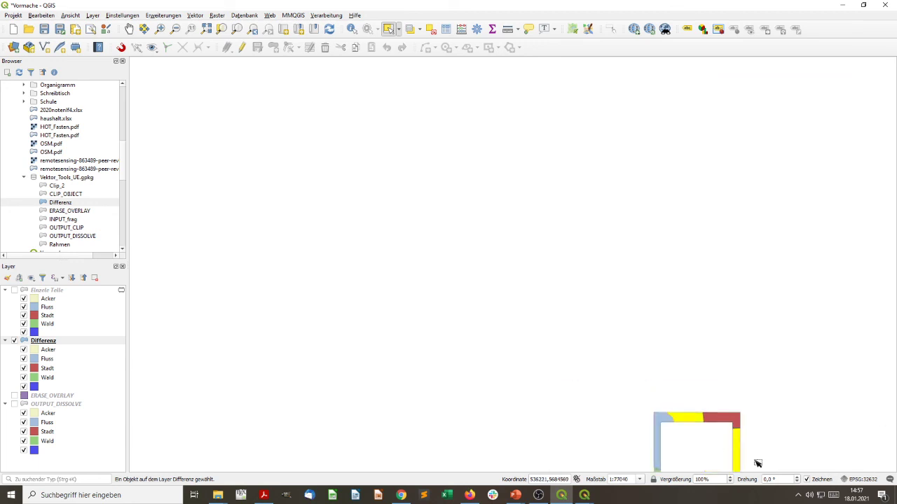
pyautogui.scroll(6, 783, 456)
pyautogui.scroll(-2, 596, 425)
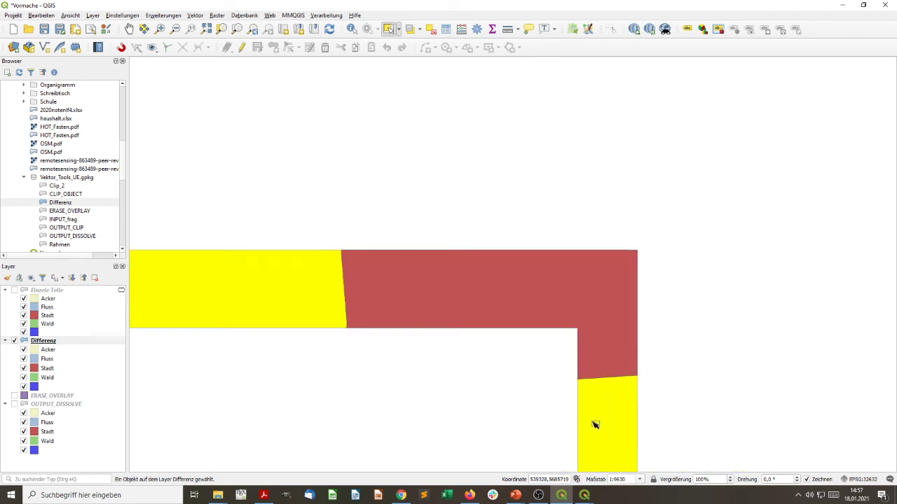
# - Bring the whole Differenz frame into view and clear the feature selection
pyautogui.click(129, 29)
pyautogui.moveTo(276, 276); pyautogui.dragTo(284, 56)
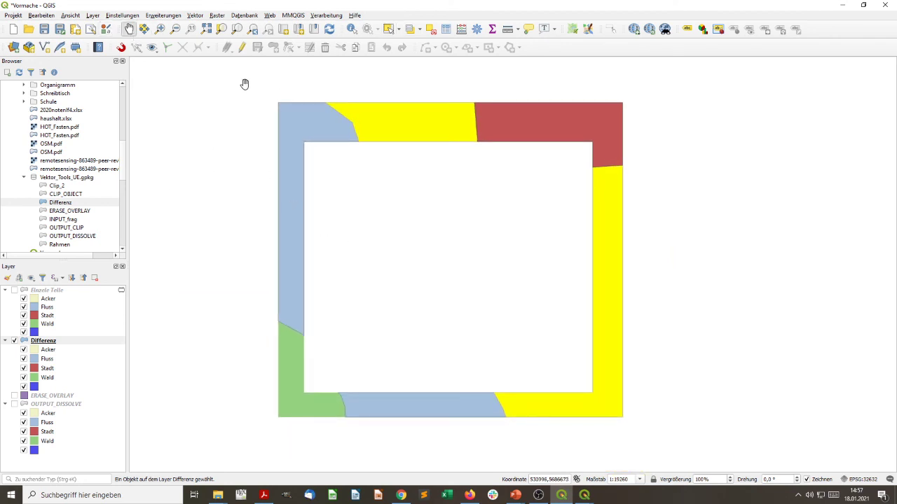
pyautogui.click(430, 29)
pyautogui.moveTo(422, 246); pyautogui.dragTo(374, 234)
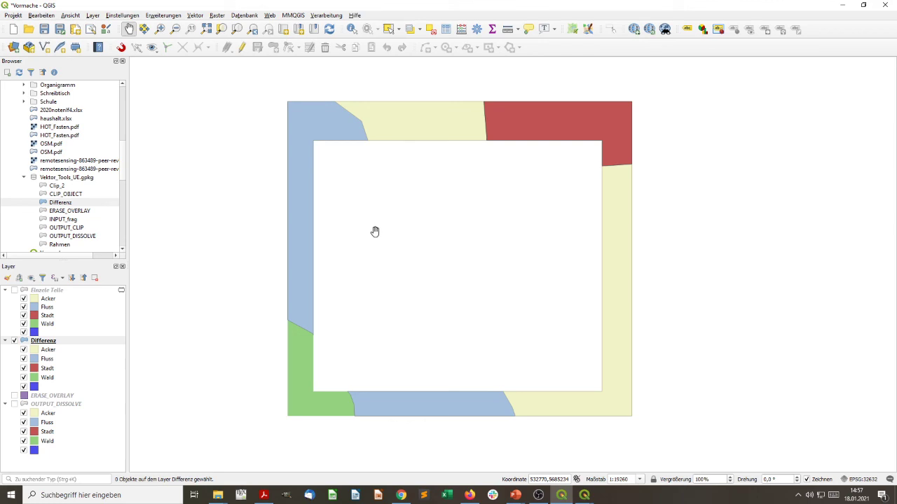
# - Switch to the QGIS Benutzerhandbuch in Firefox and look through its table of contents and chapter list
pyautogui.click(474, 496)
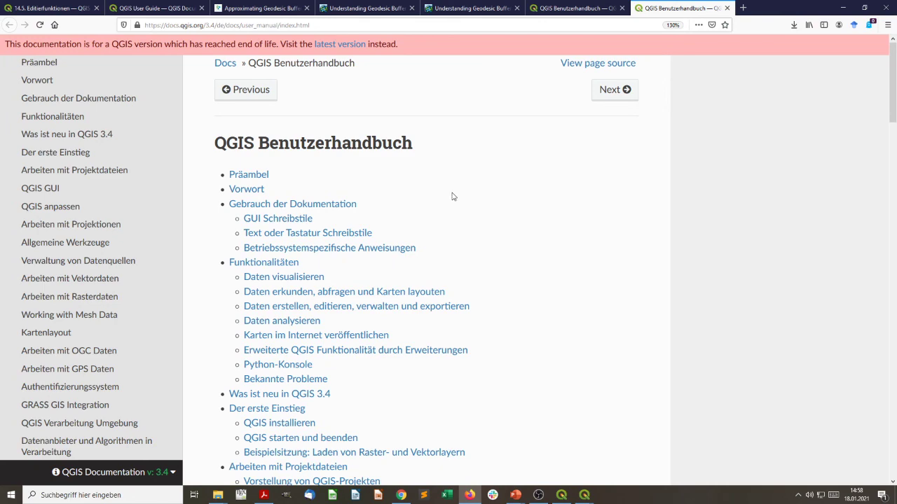
pyautogui.scroll(-5, 422, 214)
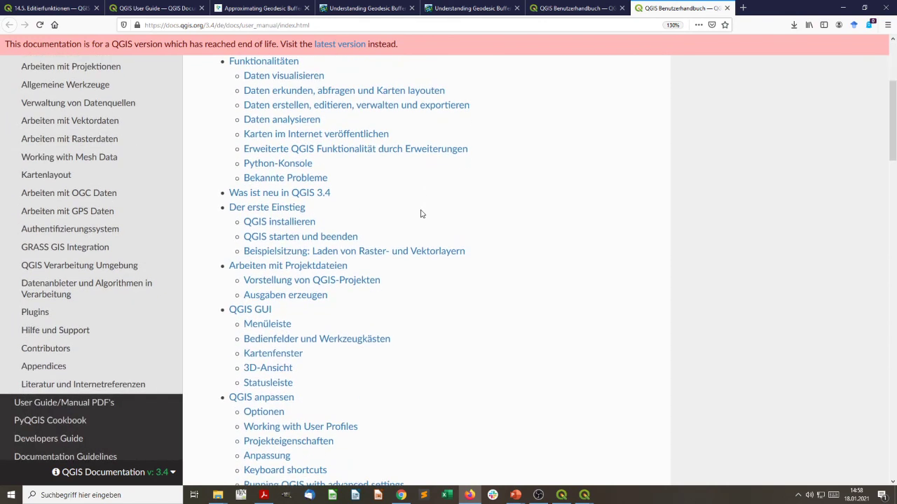
pyautogui.scroll(4, 421, 214)
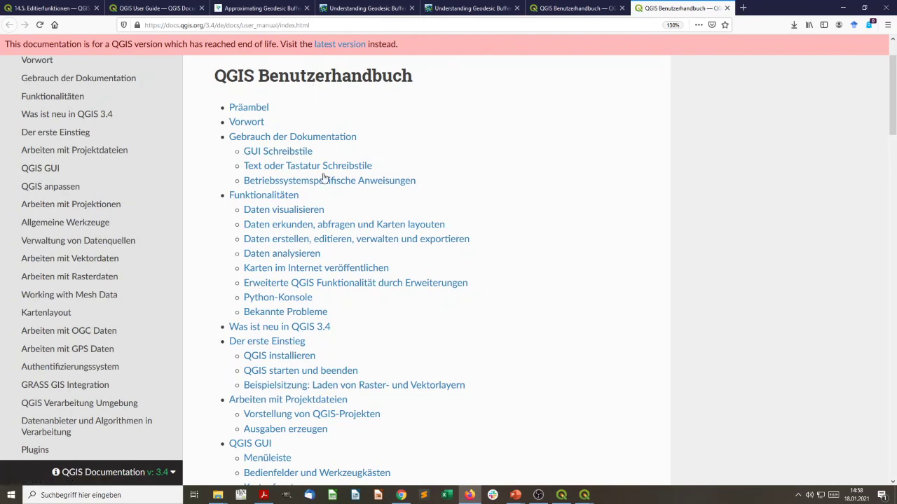
pyautogui.scroll(-2, 325, 181)
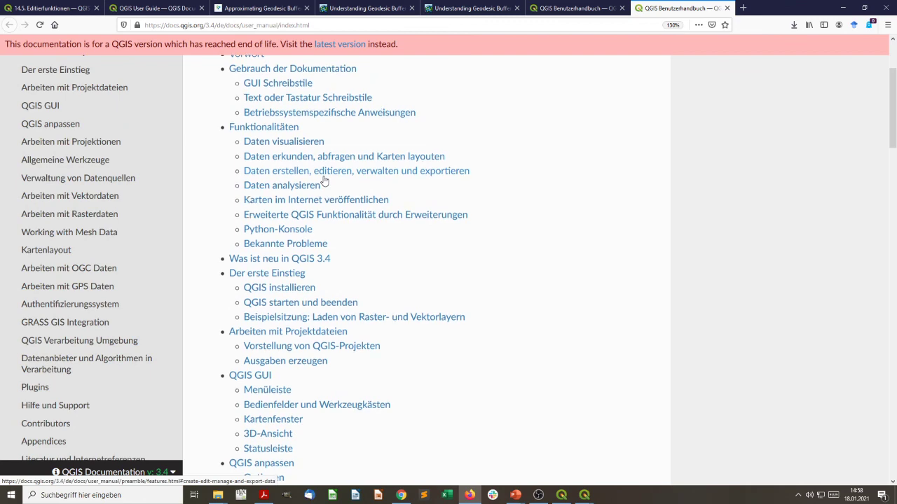
pyautogui.scroll(-15, 324, 181)
pyautogui.scroll(6, 90, 181)
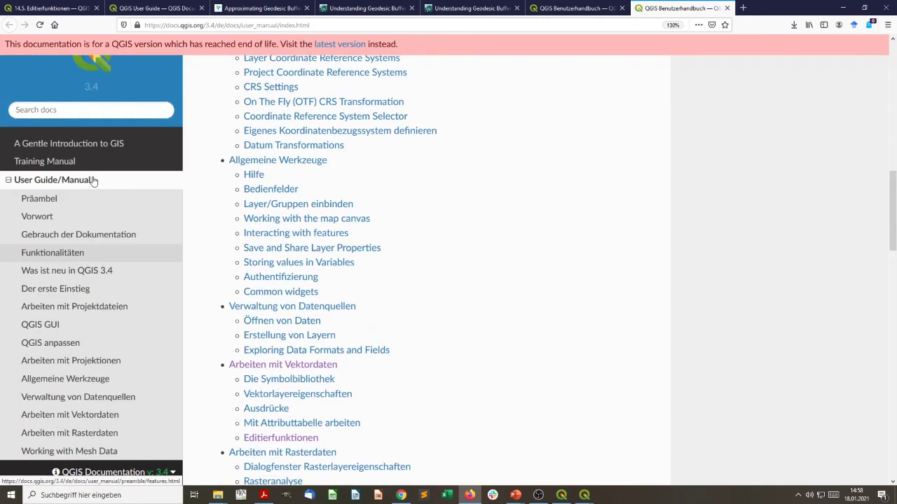
pyautogui.scroll(-6, 92, 181)
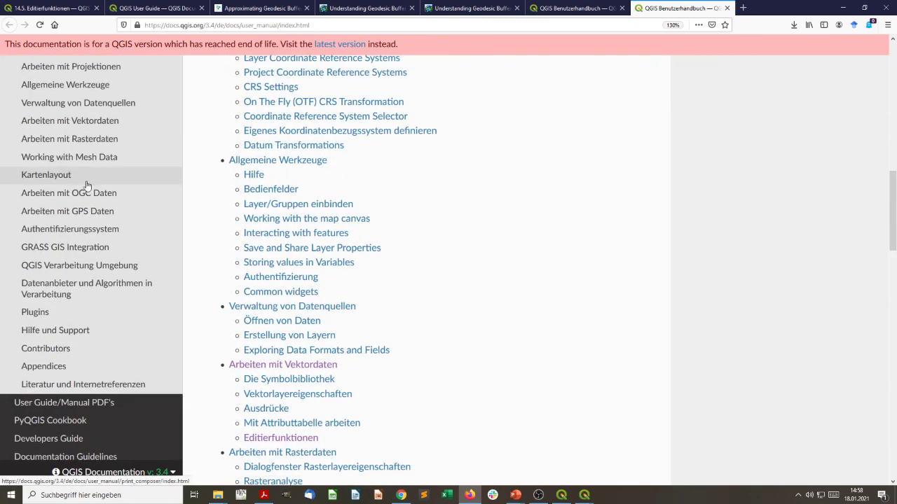
pyautogui.scroll(3, 70, 337)
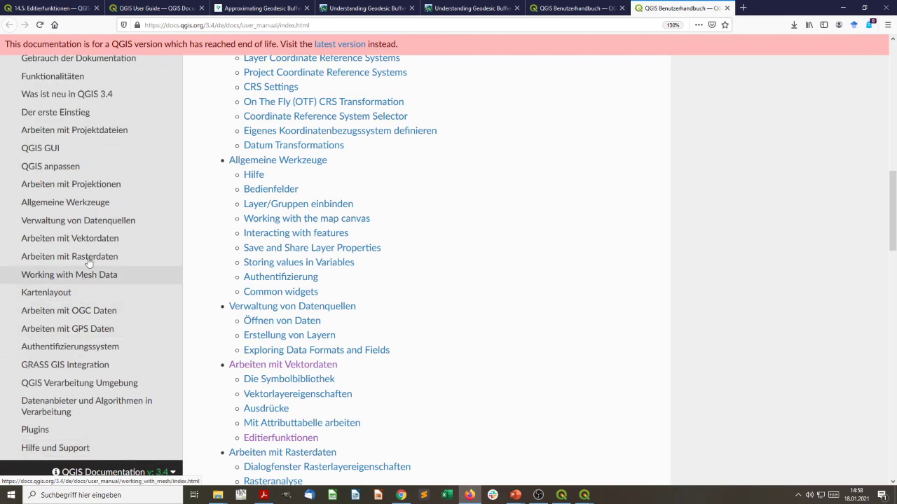
# - View the manual's Arbeiten mit Rasterdaten chapter and open the Editierfunktionen page of Arbeiten mit Vektordaten
pyautogui.click(90, 258)
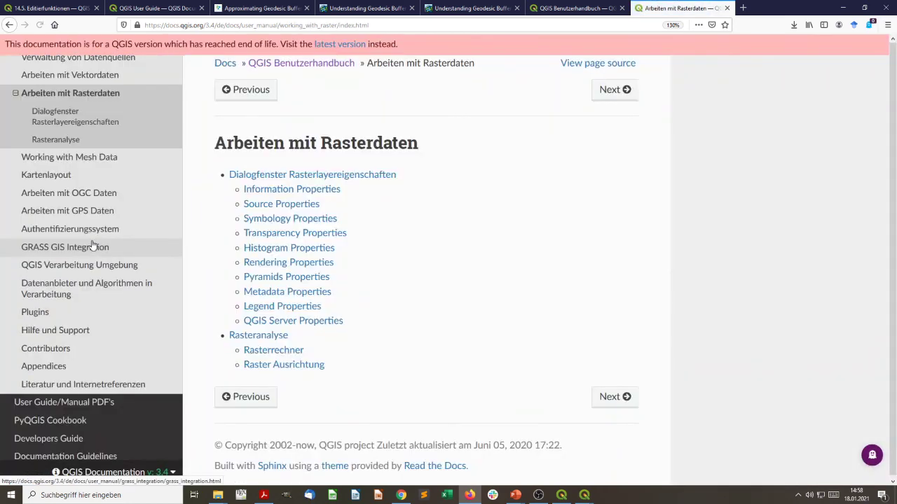
pyautogui.scroll(6, 98, 259)
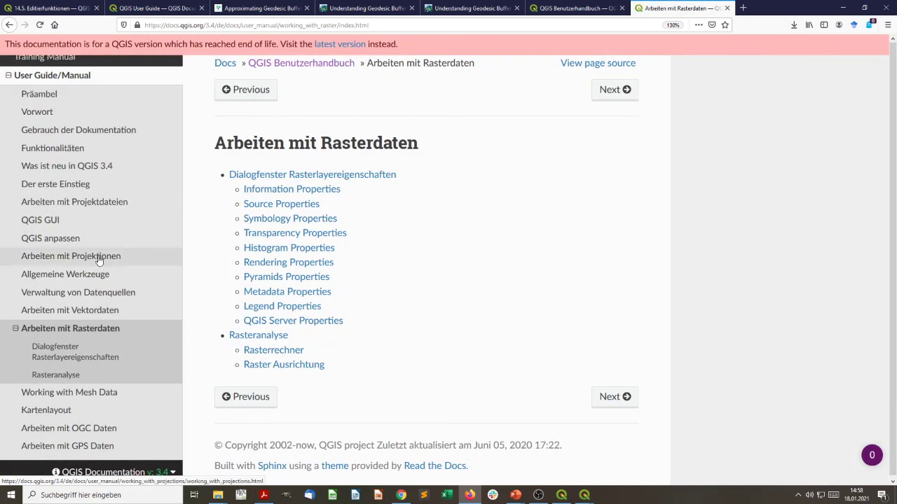
pyautogui.click(94, 310)
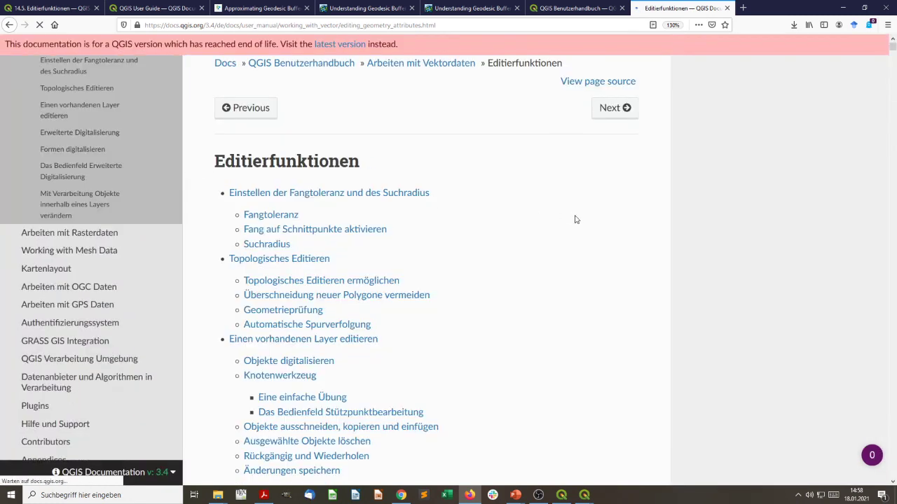
# - Skim the Editierfunktionen page from its contents through the sections on Fangtoleranz, Suchradius, Topologisches Editieren and Automatische Spurverfolgung
pyautogui.scroll(-5, 576, 218)
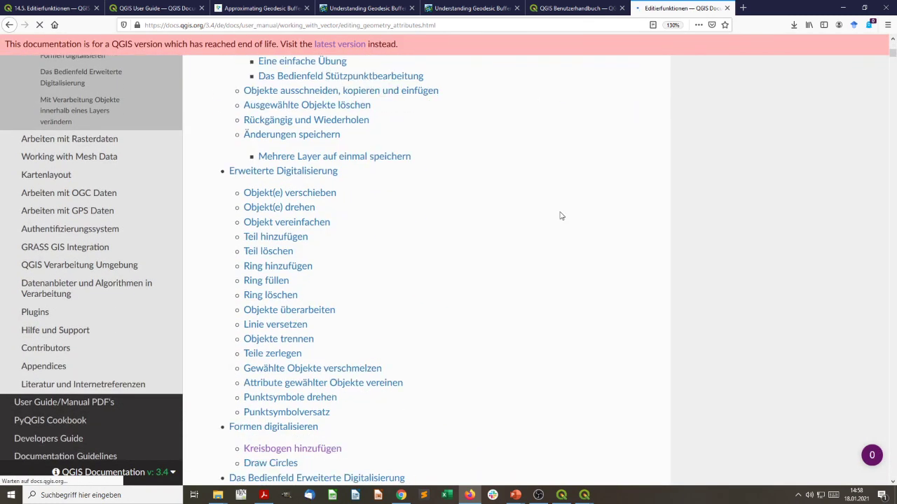
pyautogui.scroll(-7, 560, 216)
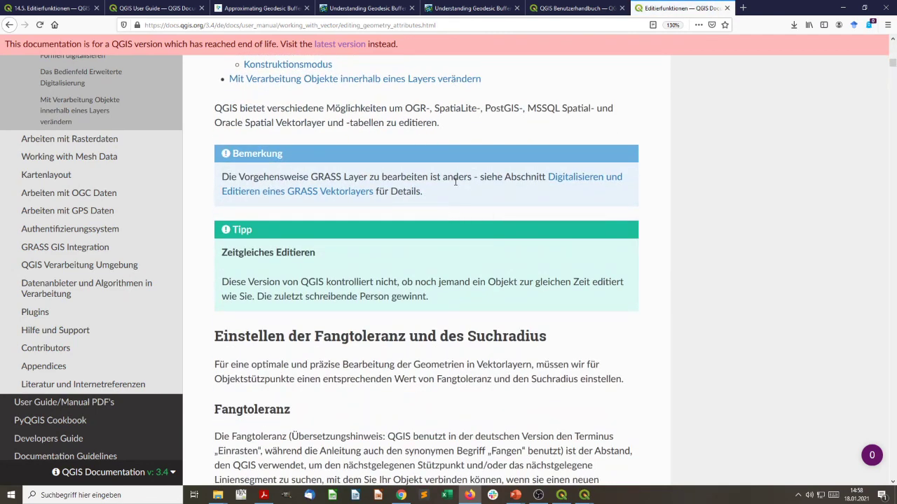
pyautogui.scroll(-5, 350, 264)
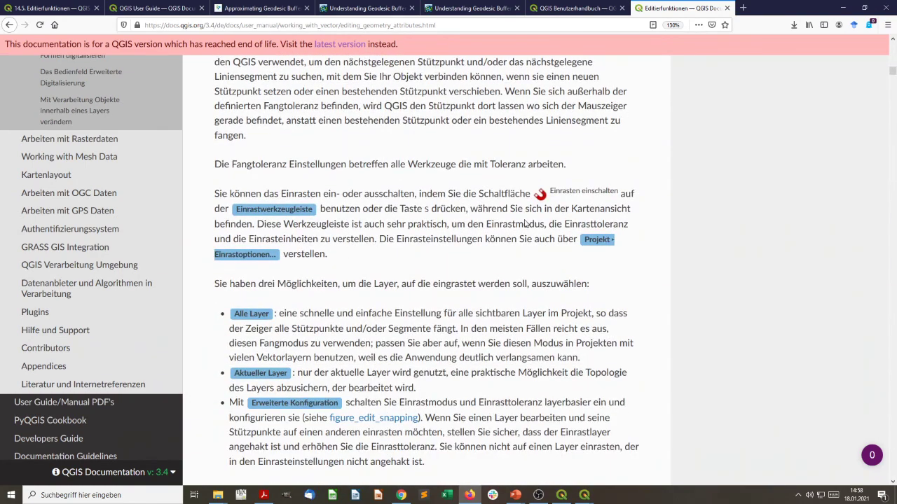
pyautogui.scroll(-6, 414, 254)
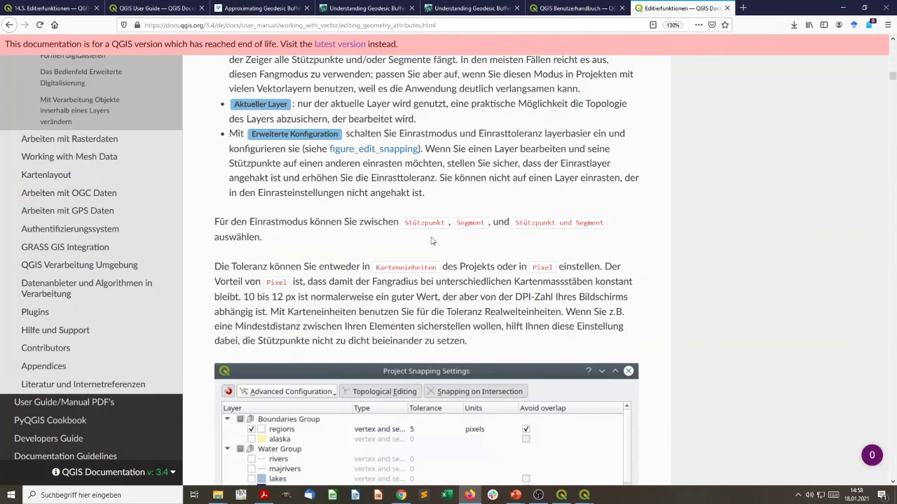
pyautogui.scroll(-8, 405, 263)
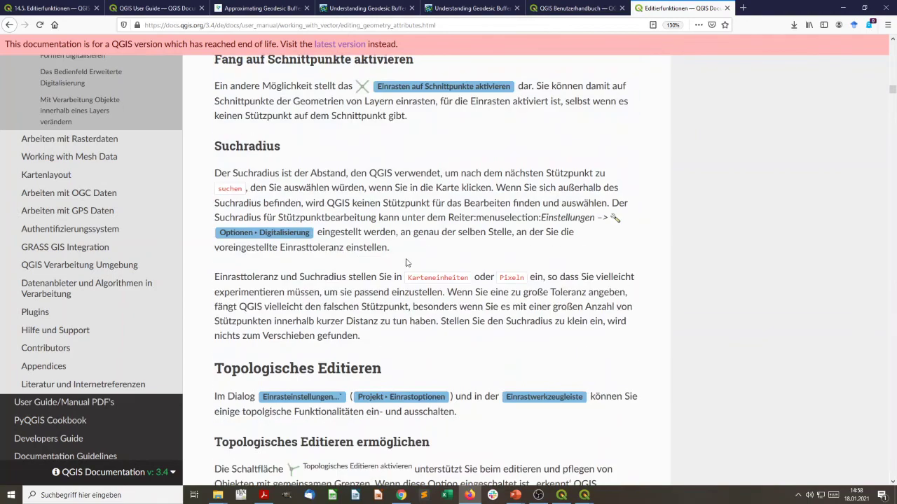
pyautogui.scroll(-4, 406, 262)
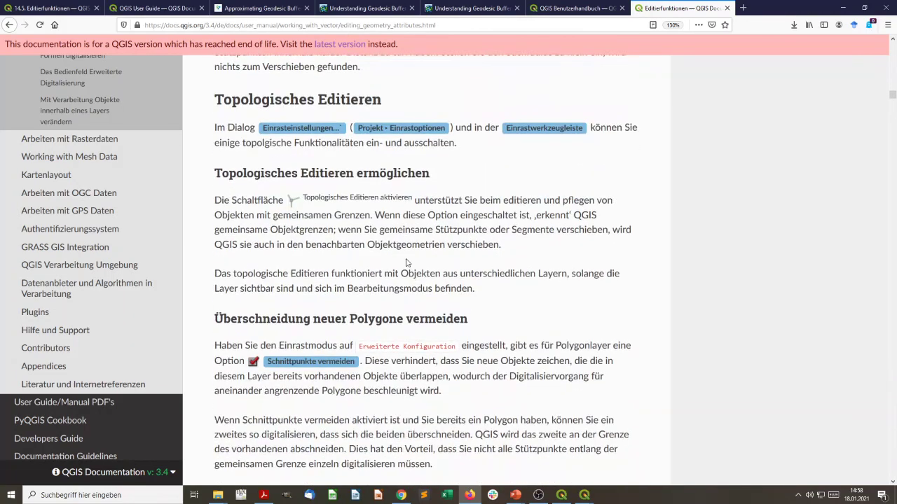
pyautogui.scroll(-8, 406, 262)
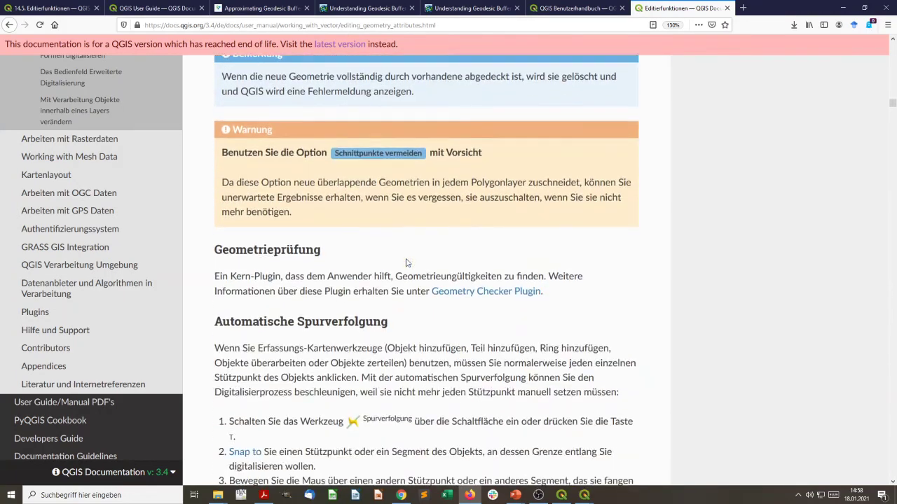
pyautogui.scroll(-13, 406, 263)
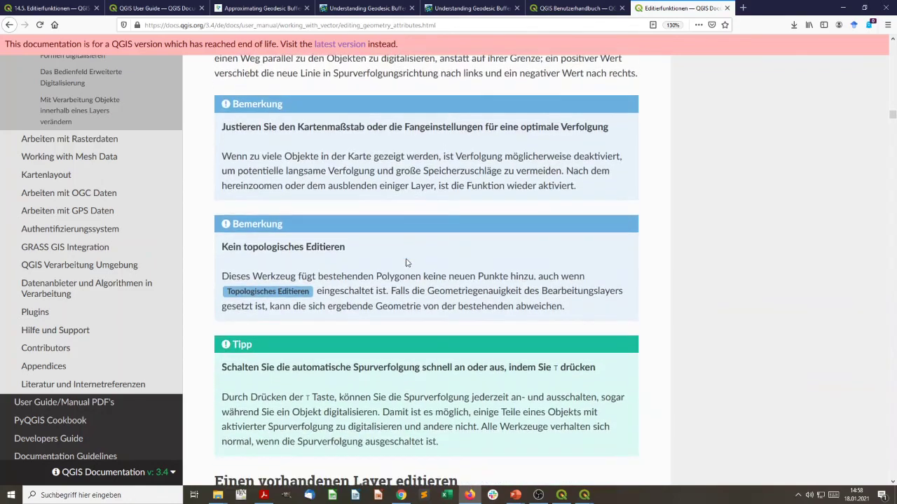
# - Skim the manual's section on editing an existing layer, from the digitising tools and Knotenwerkzeug to the Erweiterte Digitalisierung tool table
pyautogui.scroll(-6, 406, 259)
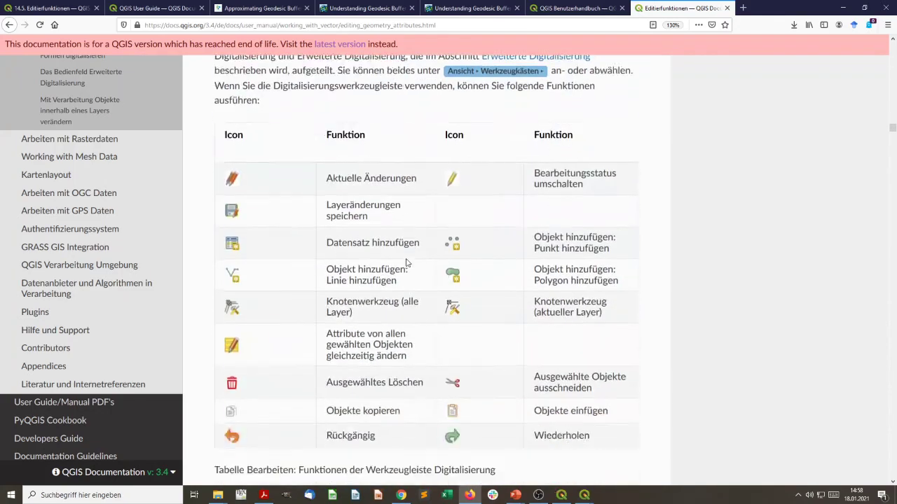
pyautogui.scroll(-6, 386, 302)
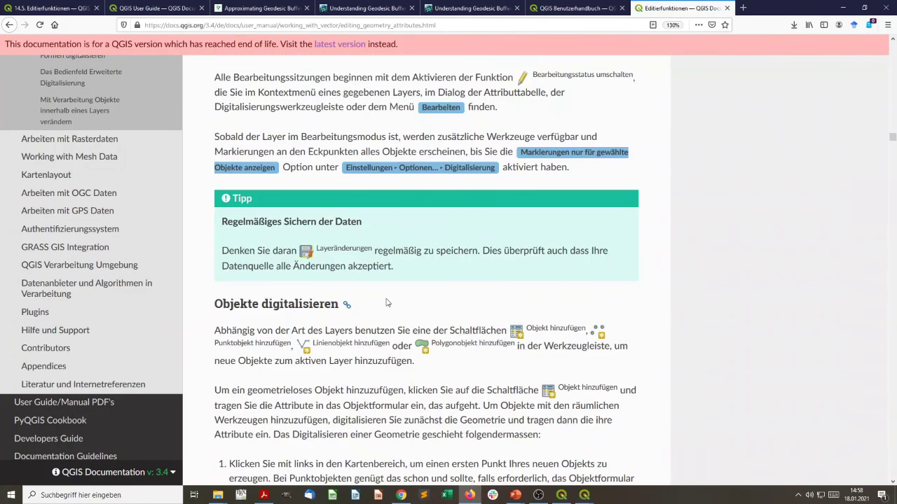
pyautogui.scroll(-16, 386, 303)
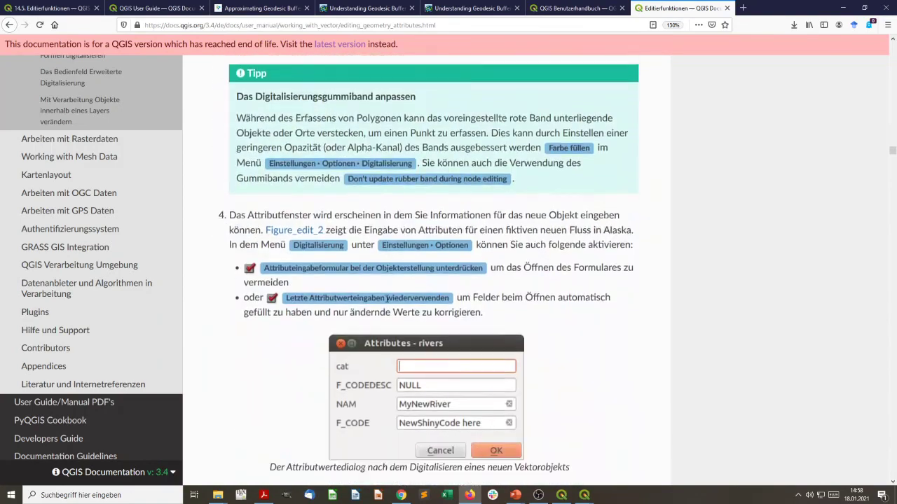
pyautogui.scroll(-11, 386, 303)
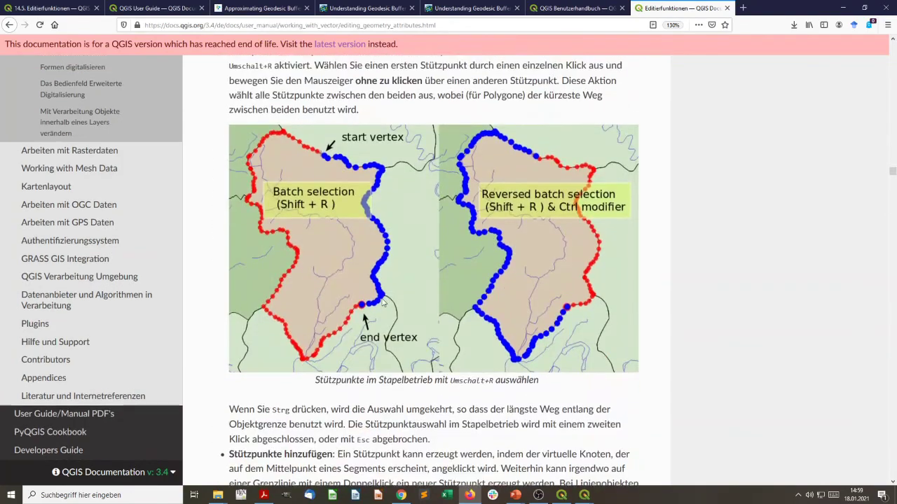
pyautogui.scroll(4, 551, 252)
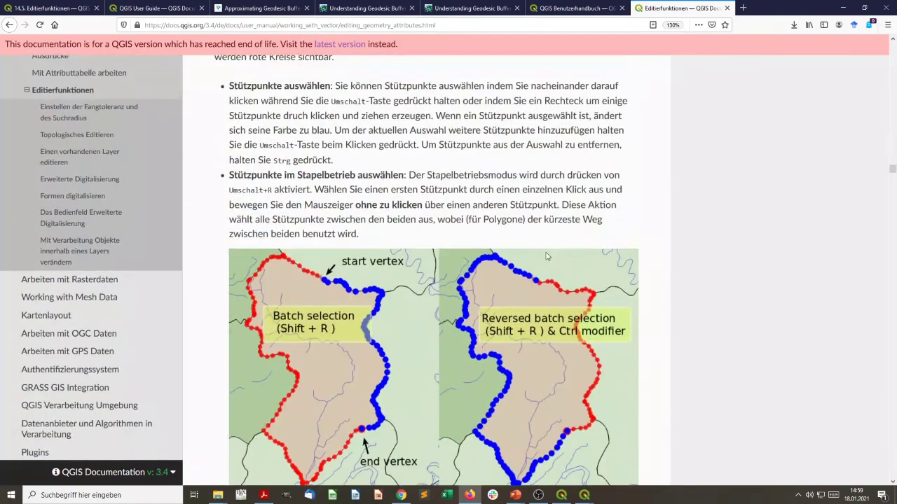
pyautogui.scroll(-13, 512, 246)
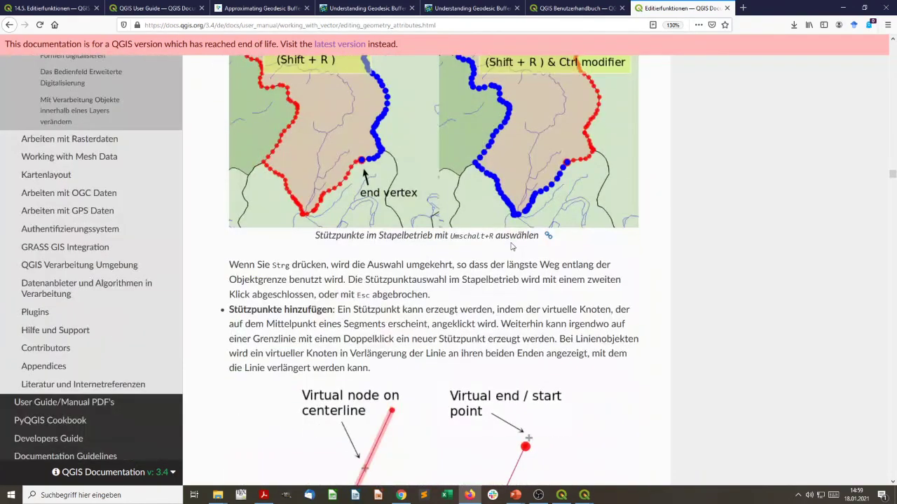
pyautogui.scroll(-2, 511, 246)
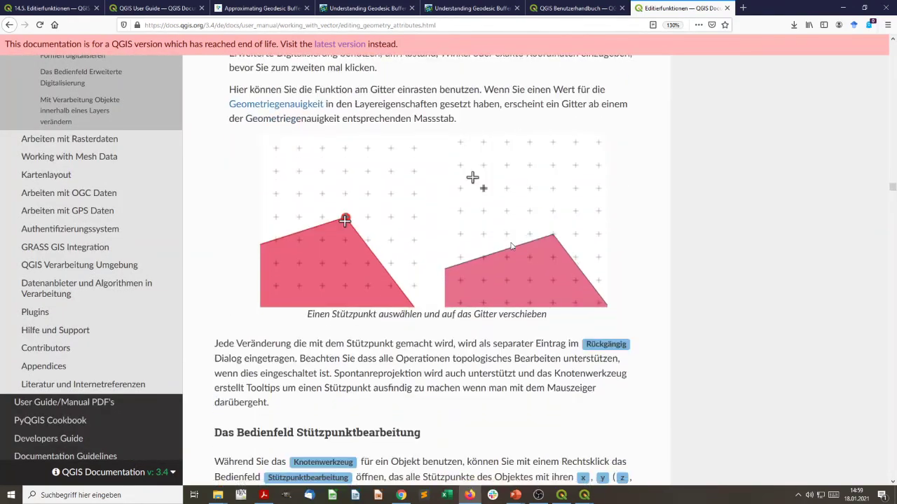
pyautogui.scroll(-10, 510, 243)
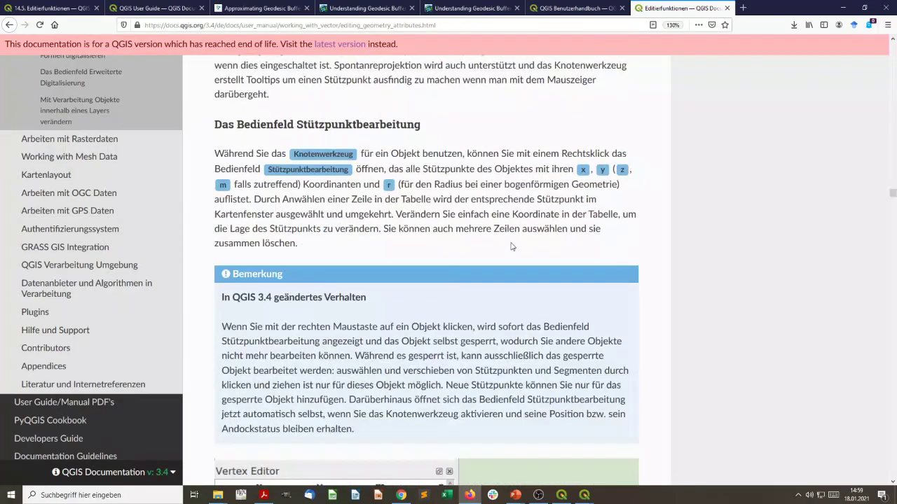
pyautogui.scroll(-15, 512, 246)
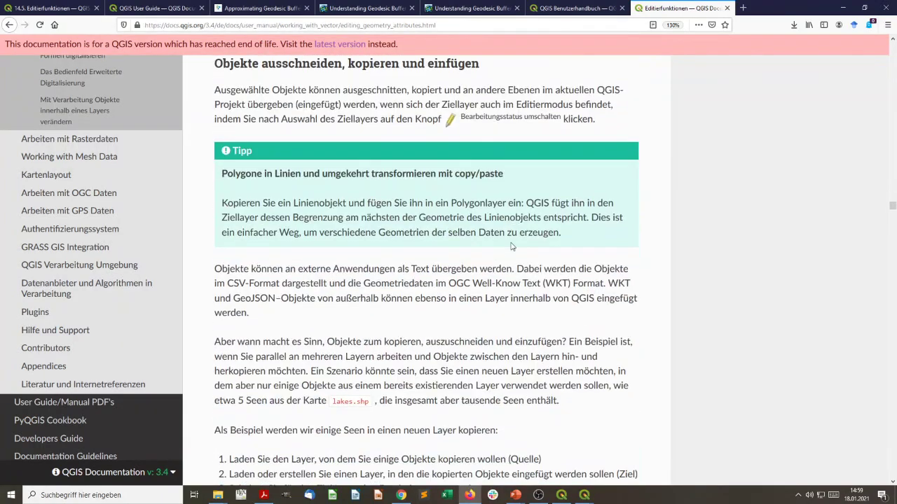
pyautogui.scroll(-15, 511, 246)
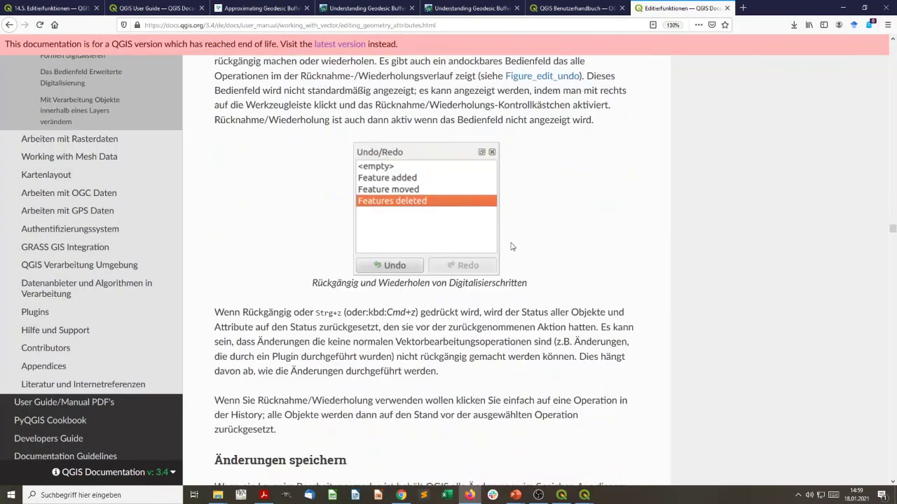
pyautogui.scroll(-15, 511, 246)
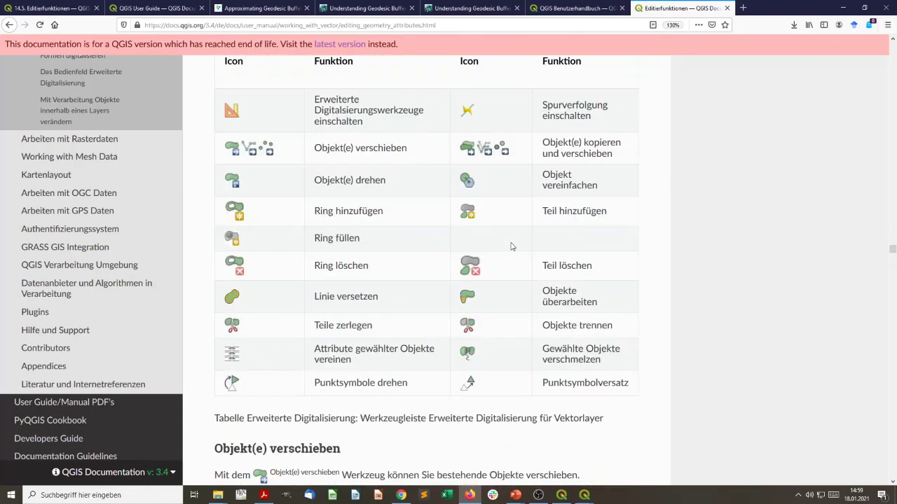